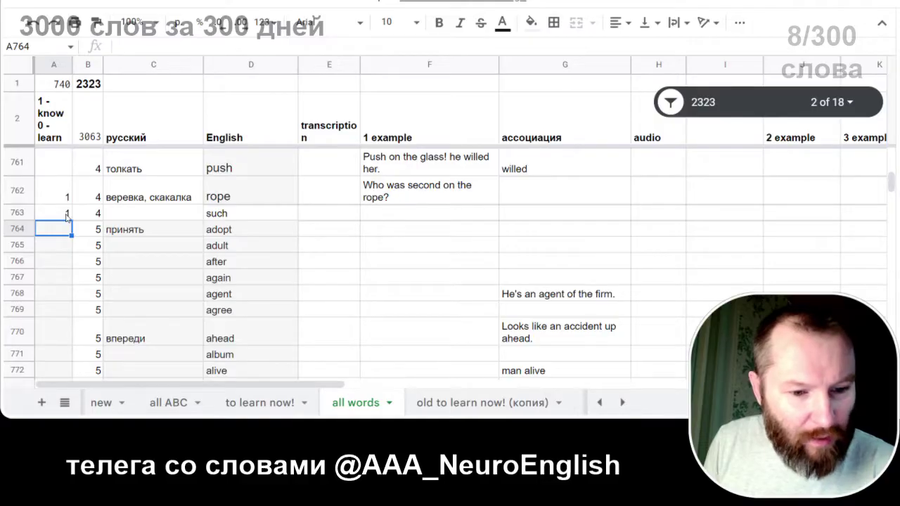
# Step: Mark the word "adopt" in row 764 with 0 in the know/learn column
pyautogui.write('0')
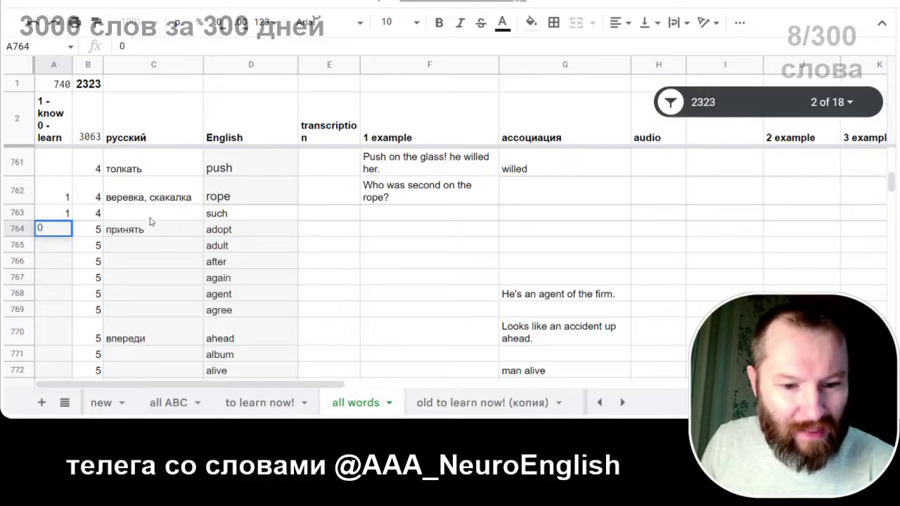
pyautogui.click(312, 231)
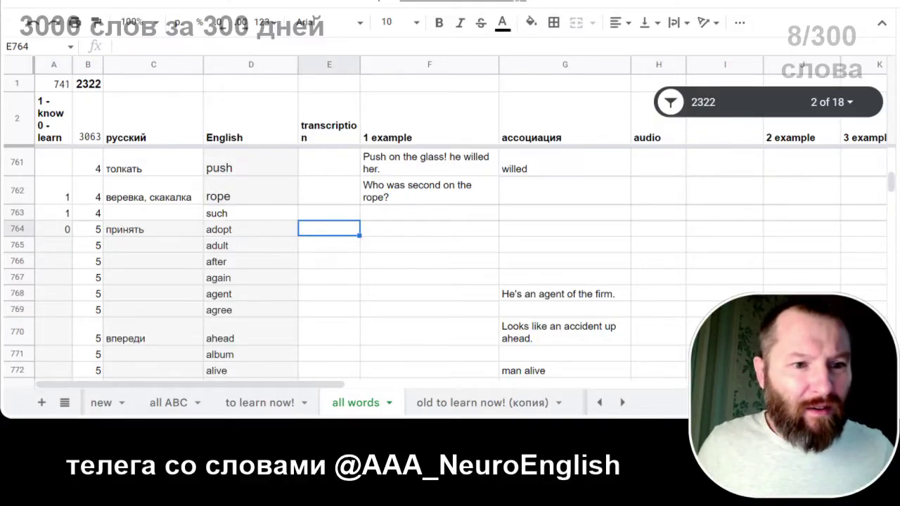
# Step: Switch to Yandex Translate and replace the source text with "adopt" to translate it into Russian
pyautogui.hotkey('alt', 'Tab')
pyautogui.hotkey('ctrl', 'a')
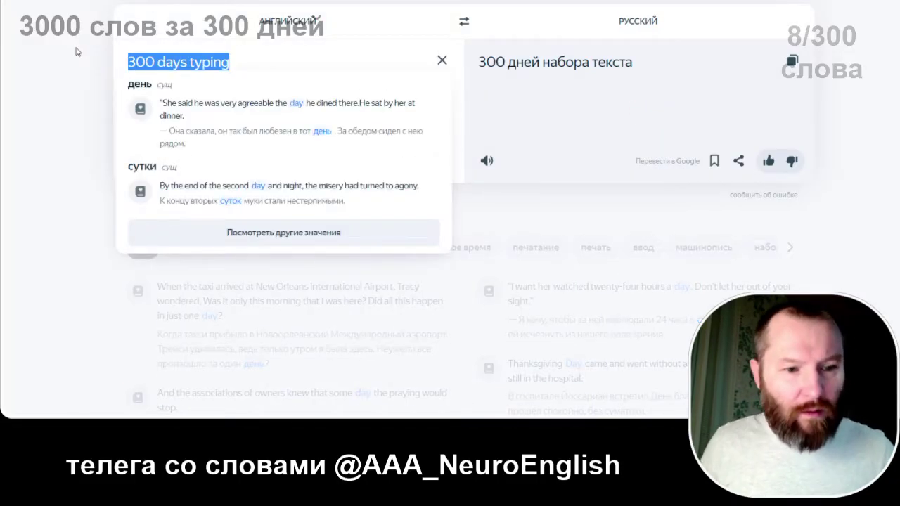
pyautogui.write('ф')
pyautogui.press('BackSpace')
pyautogui.write('adopt')
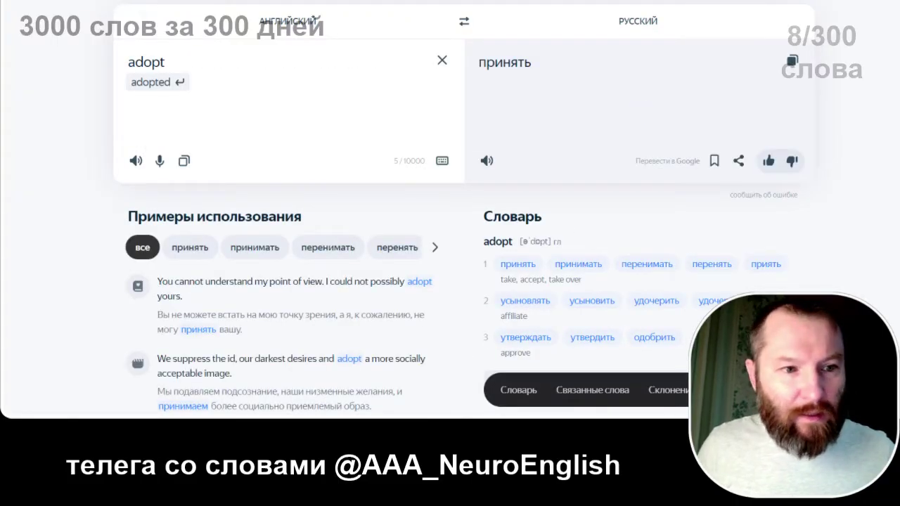
# Step: Switch to the Cambridge Dictionary page and look up the word "adopt"
pyautogui.hotkey('alt', 'Tab')
pyautogui.hotkey('alt', 'Tab')
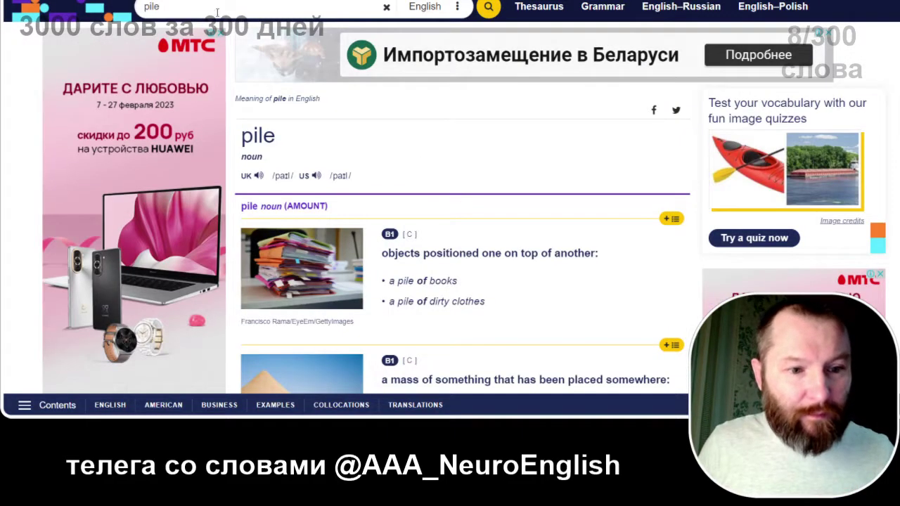
pyautogui.moveTo(217, 13); pyautogui.dragTo(40, 14)
pyautogui.write('adp')
pyautogui.press('BackSpace')
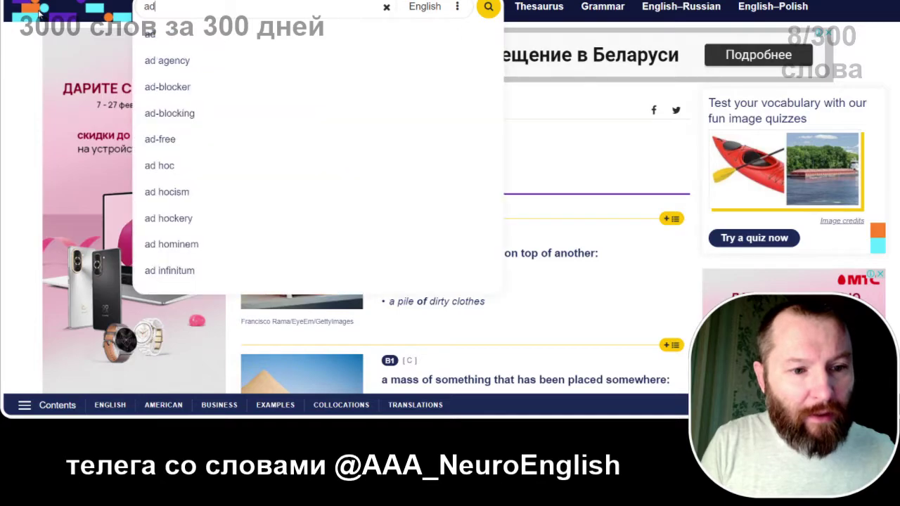
pyautogui.write('opt')
pyautogui.press('Return')
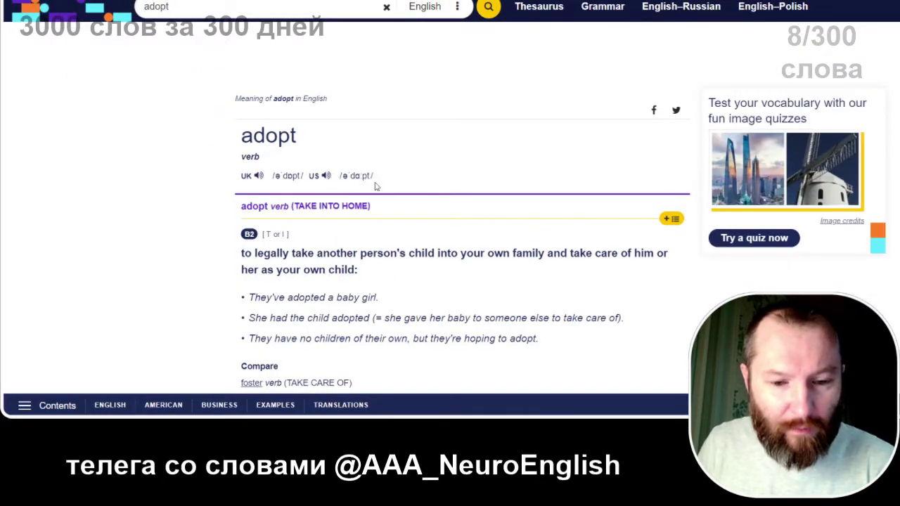
# Step: Copy the US transcription /əˈdɑːpt/ from the dictionary entry into the transcription cell E764 of the spreadsheet
pyautogui.moveTo(375, 176); pyautogui.dragTo(338, 176)
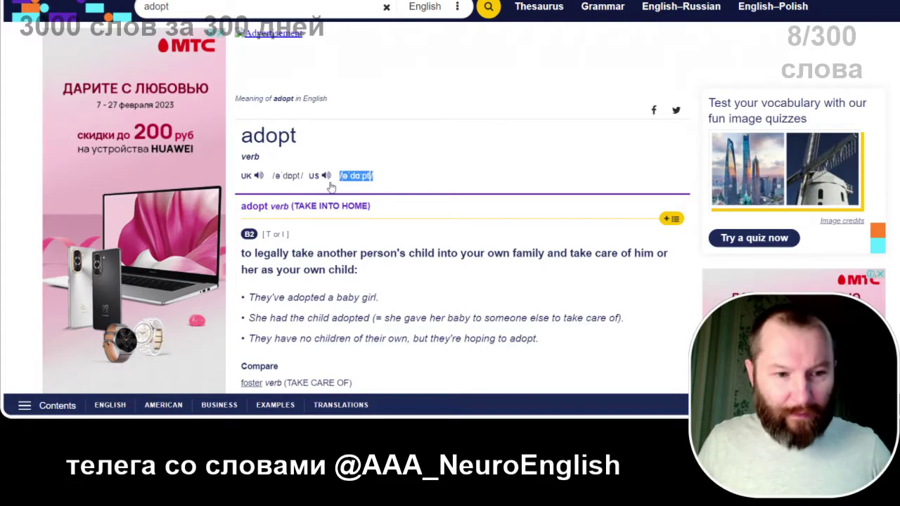
pyautogui.hotkey('ctrl', 'c')
pyautogui.hotkey('ctrl', 'Tab')
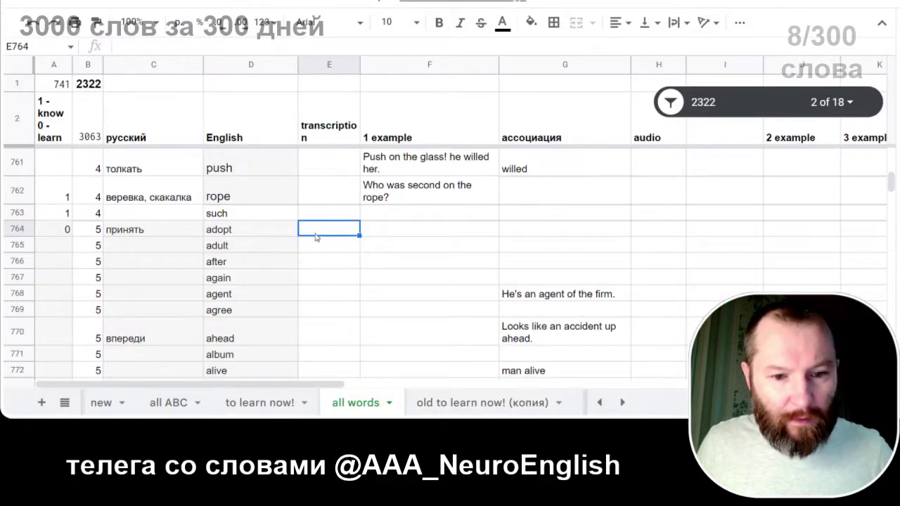
pyautogui.hotkey('ctrl', 'v')
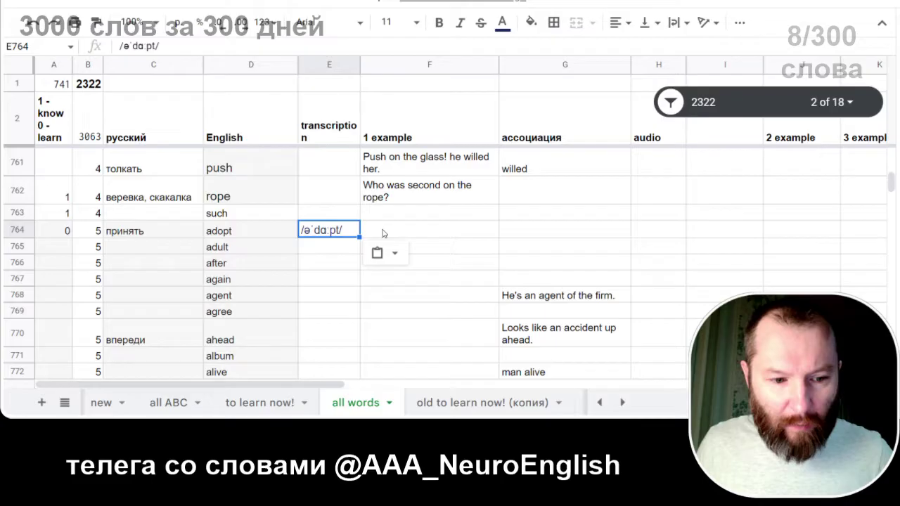
# Step: Filter the Yandex examples by "принять" and copy "Your father didn't adopt him until he was 3 years old." into cell F764
pyautogui.click(383, 232)
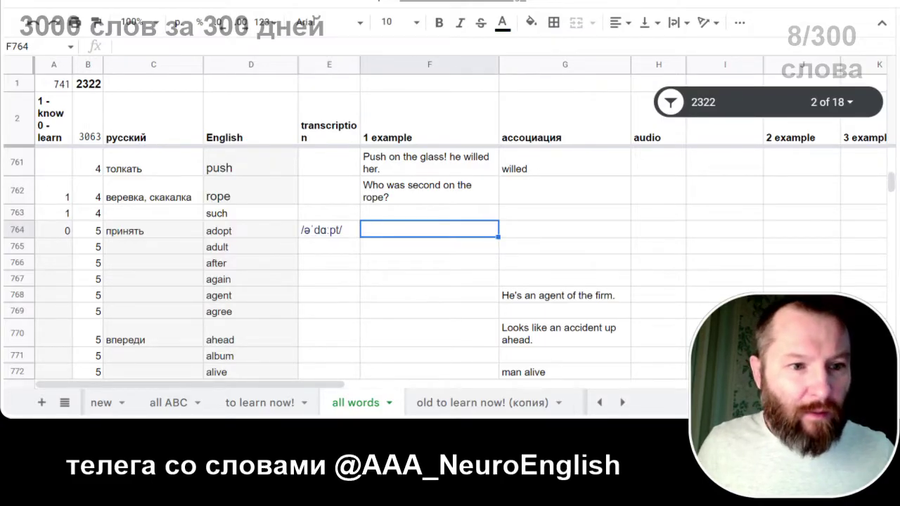
pyautogui.hotkey('ctrl', 'Tab')
pyautogui.scroll(-3, 187, 134)
pyautogui.click(188, 127)
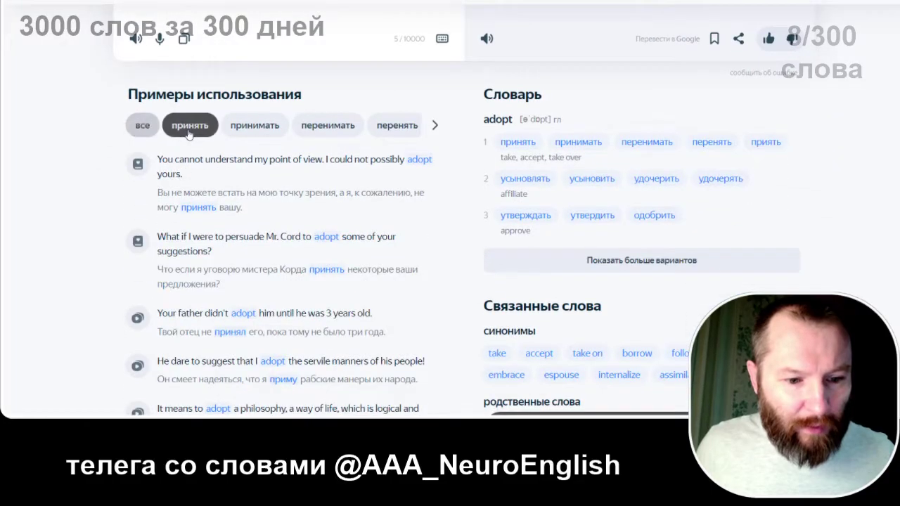
pyautogui.scroll(-3, 194, 148)
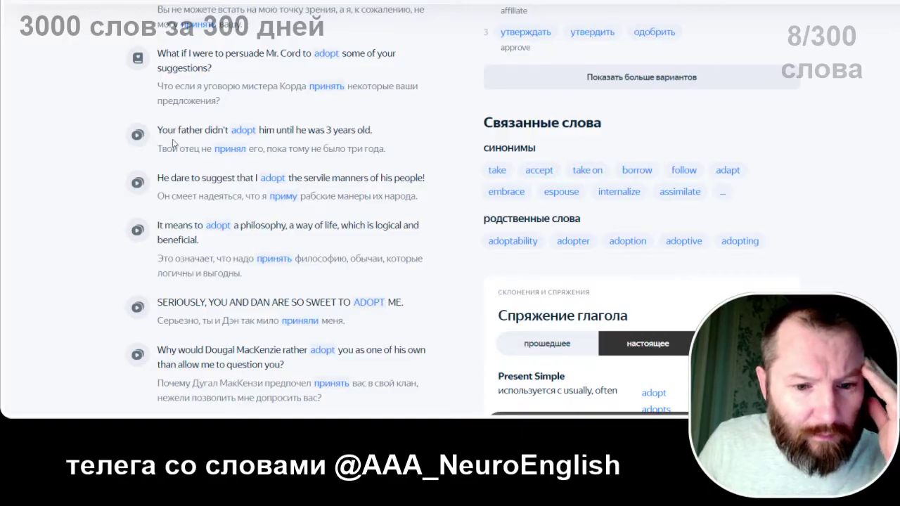
pyautogui.moveTo(156, 131); pyautogui.dragTo(378, 135)
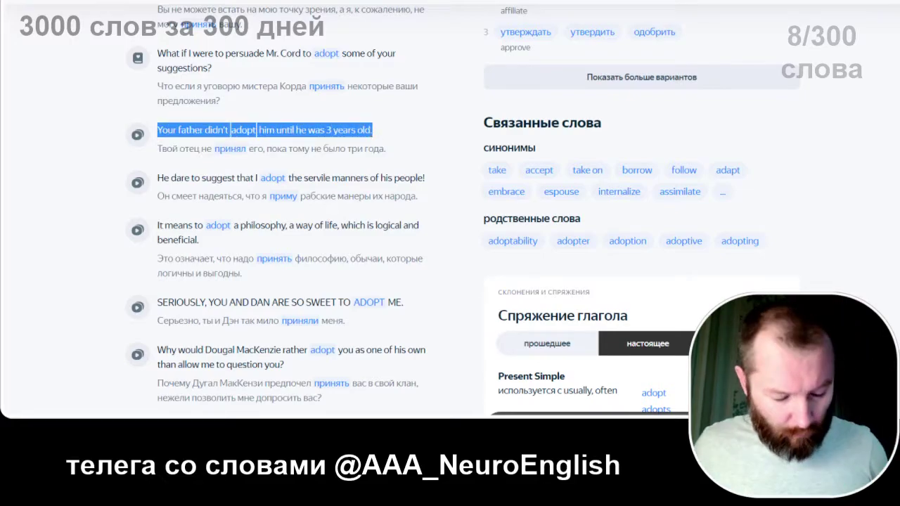
pyautogui.hotkey('alt', 'Tab')
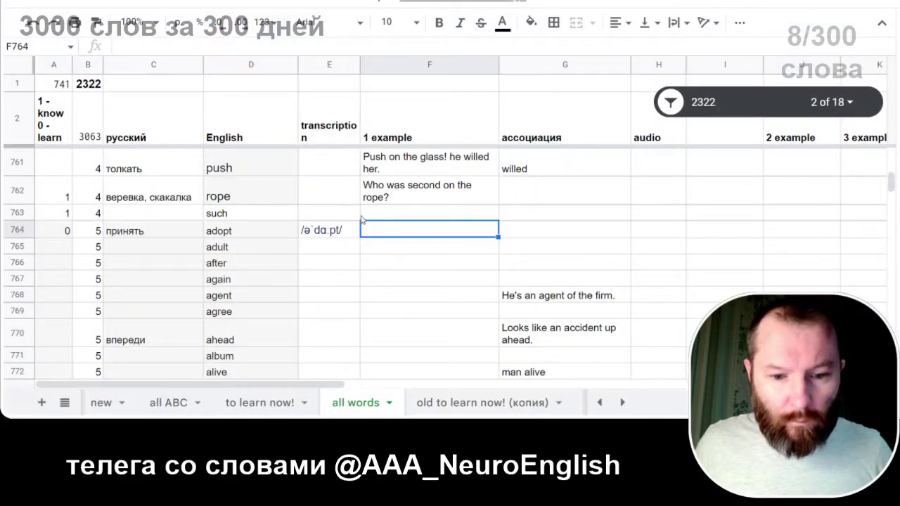
pyautogui.hotkey('ctrl', 'v')
# Step: Enter the association "принять АДОбрить ПТицу" for "adopt" in cell G764
pyautogui.click(552, 232)
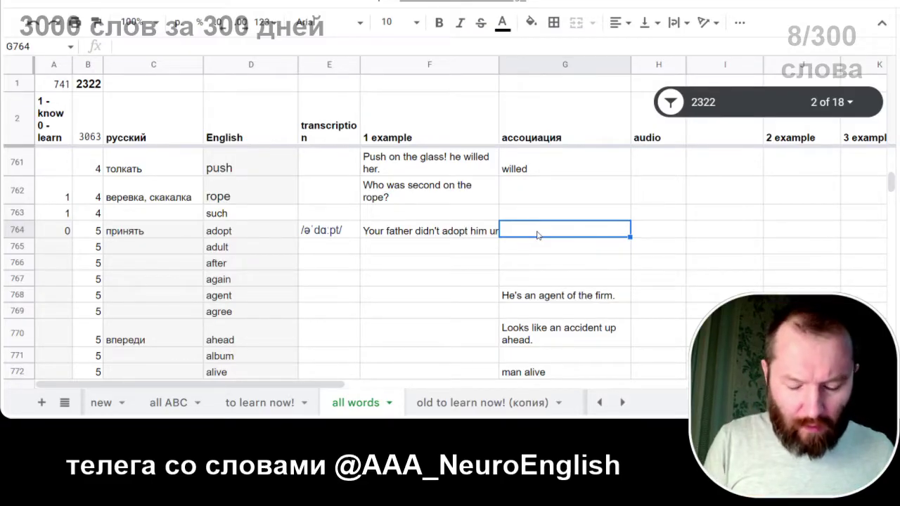
pyautogui.write('ghb')
pyautogui.press('BackSpace')
pyautogui.press('BackSpace')
pyautogui.press('BackSpace')
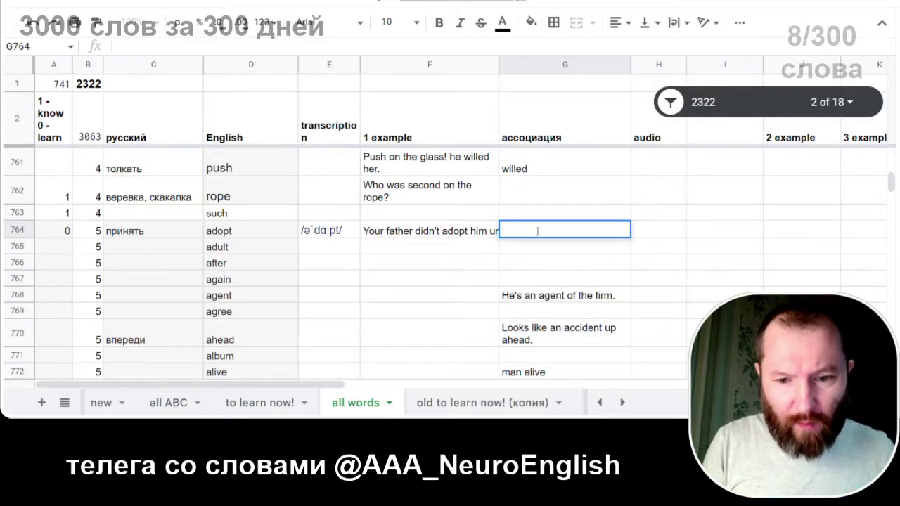
pyautogui.write('принять АДОбрить')
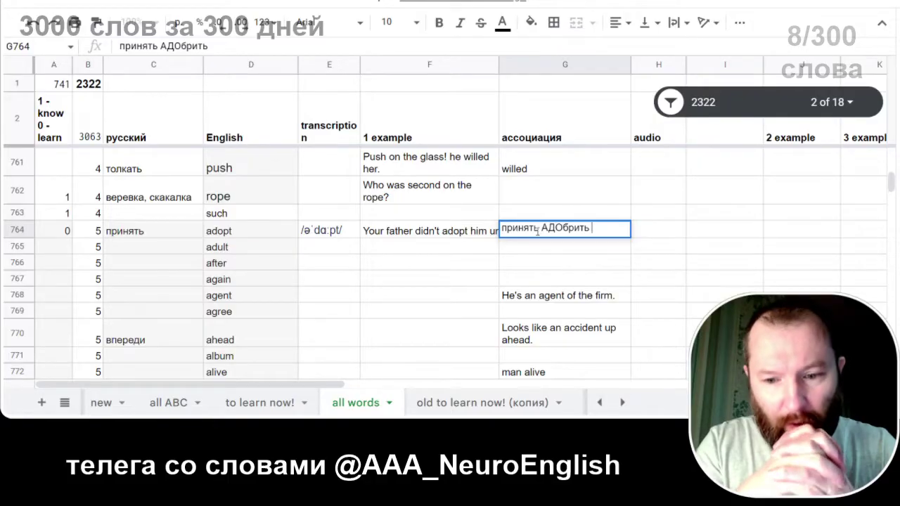
pyautogui.write('ПР')
pyautogui.press('BackSpace')
pyautogui.write('Тицу')
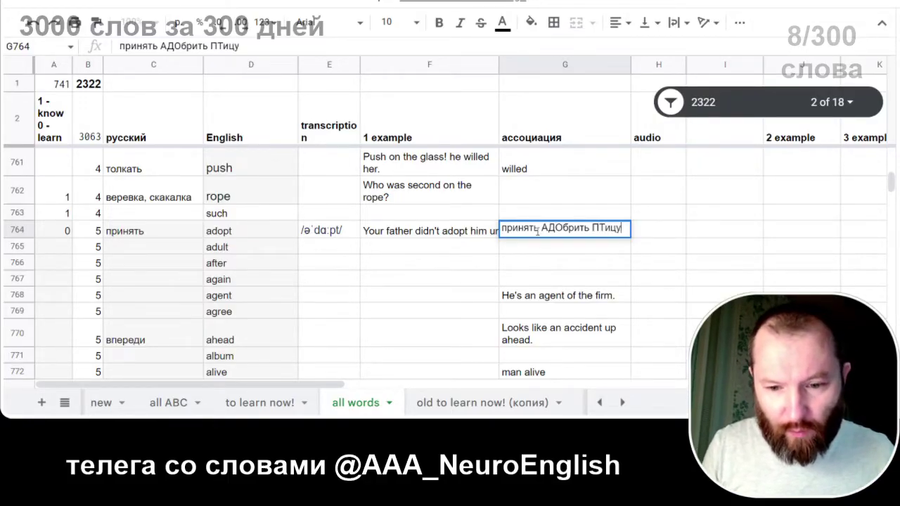
pyautogui.press('Return')
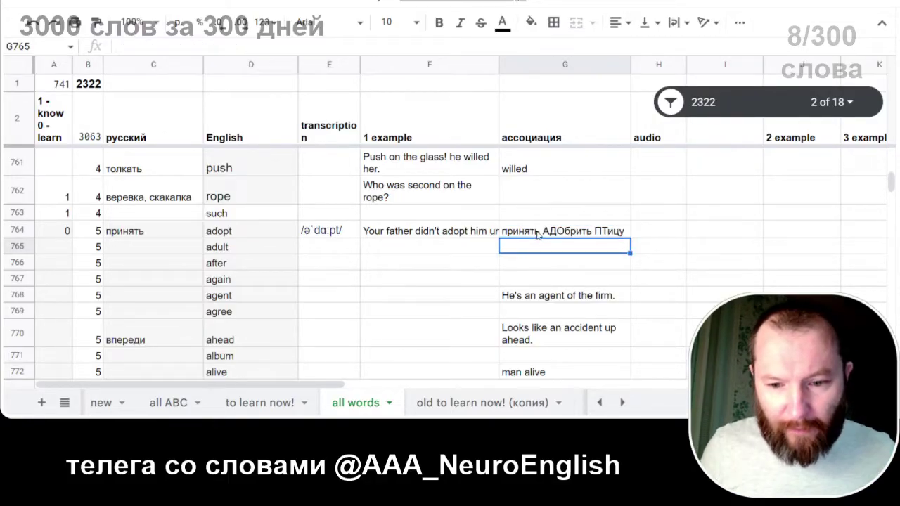
# Step: Copy the "adopt" entry in C764:G764 into row 13 of the "to learn now!" sheet, starting at column C
pyautogui.click(538, 235)
pyautogui.keyDown('shift'); pyautogui.click(133, 236); pyautogui.keyUp('shift')
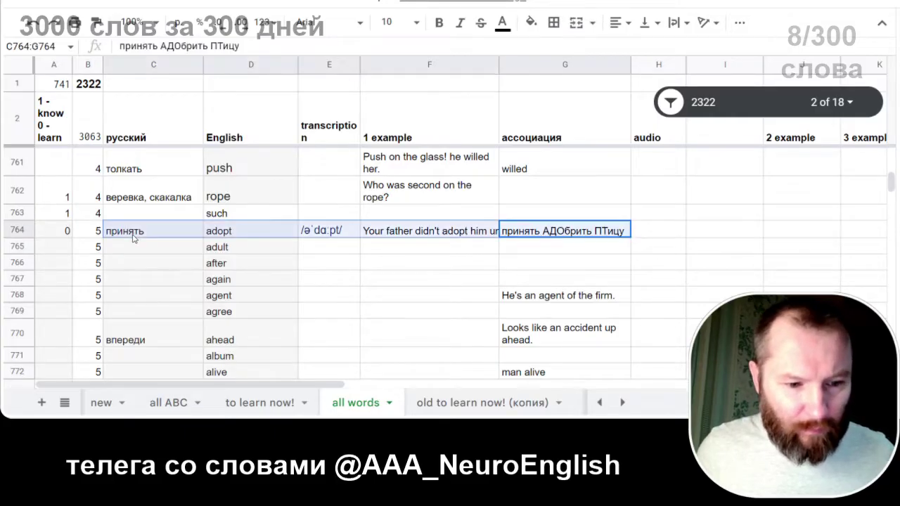
pyautogui.hotkey('ctrl', 'c')
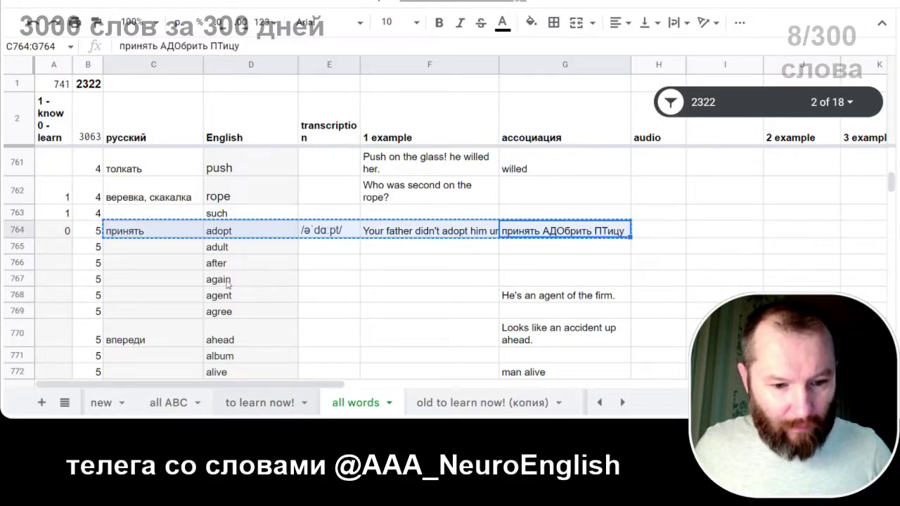
pyautogui.click(272, 405)
pyautogui.click(135, 159)
pyautogui.hotkey('ctrl', 'v')
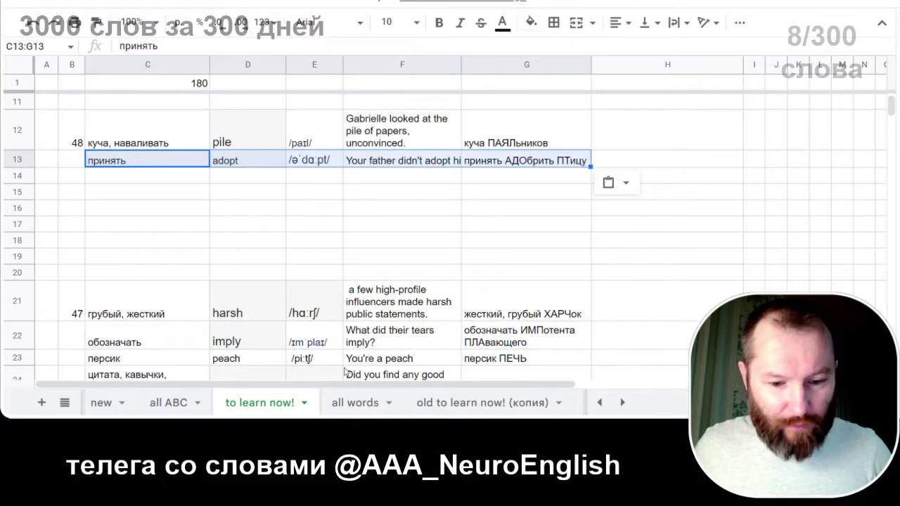
# Step: Return to the "all words" sheet and select the word "badly" in cell D794
pyautogui.click(364, 408)
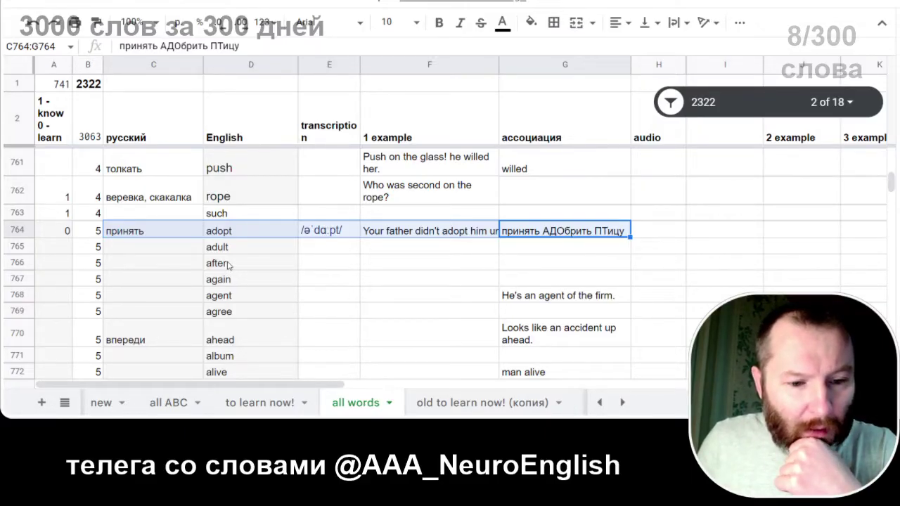
pyautogui.scroll(-1, 228, 265)
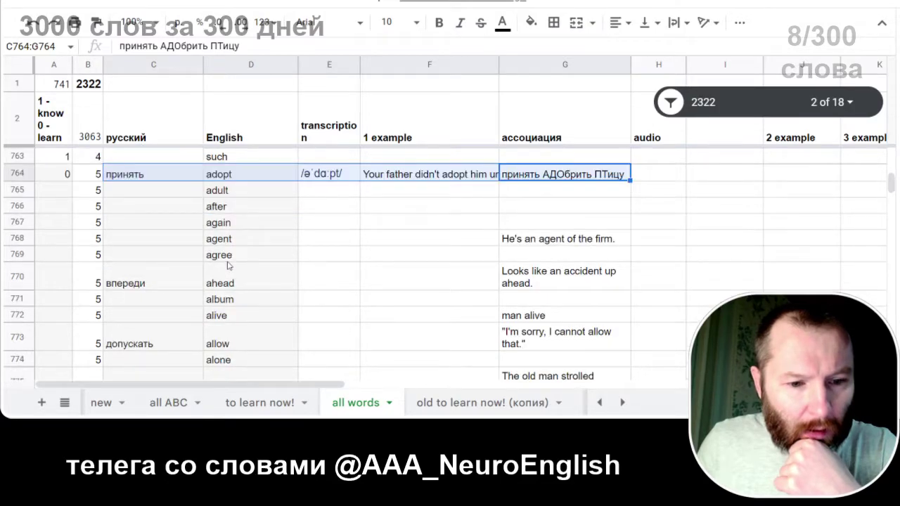
pyautogui.scroll(-10, 228, 265)
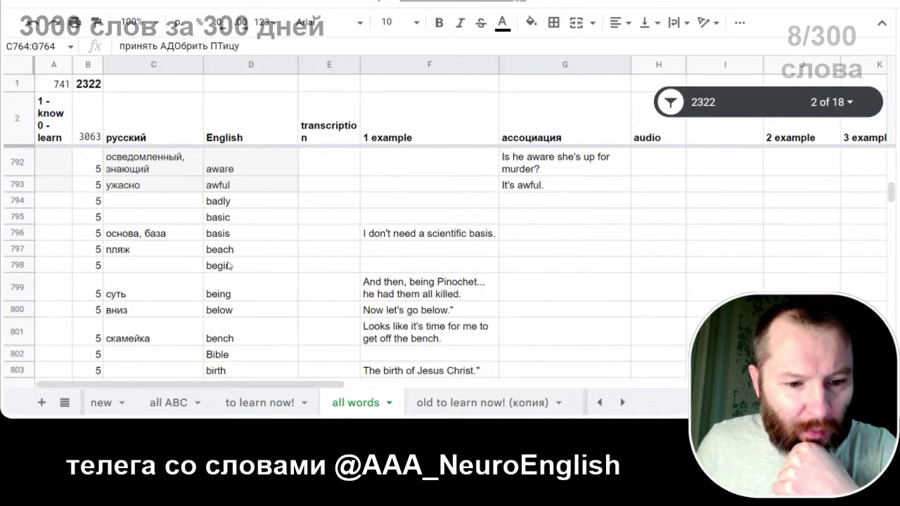
pyautogui.click(217, 205)
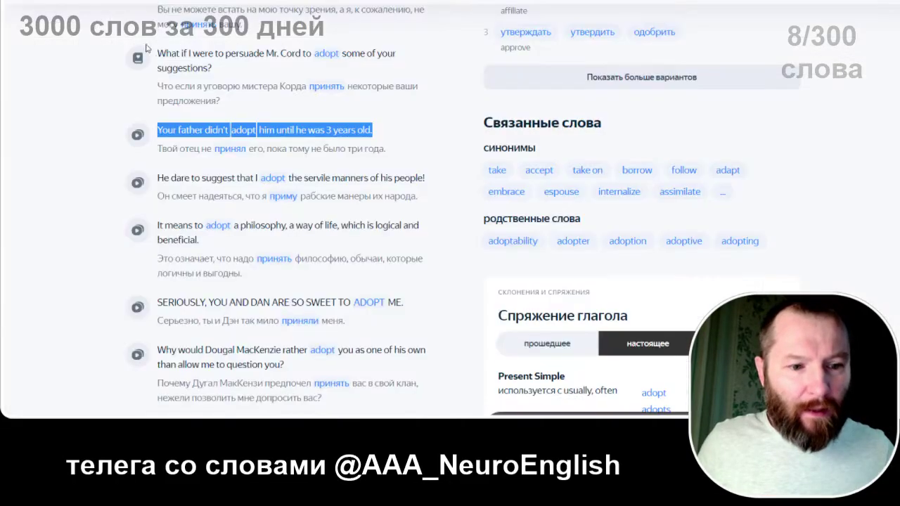
# Step: Switch to Yandex Translate and replace the source text with "badly", accepting the suggested spelling correction
pyautogui.scroll(5, 207, 69)
pyautogui.moveTo(207, 69); pyautogui.dragTo(136, 63)
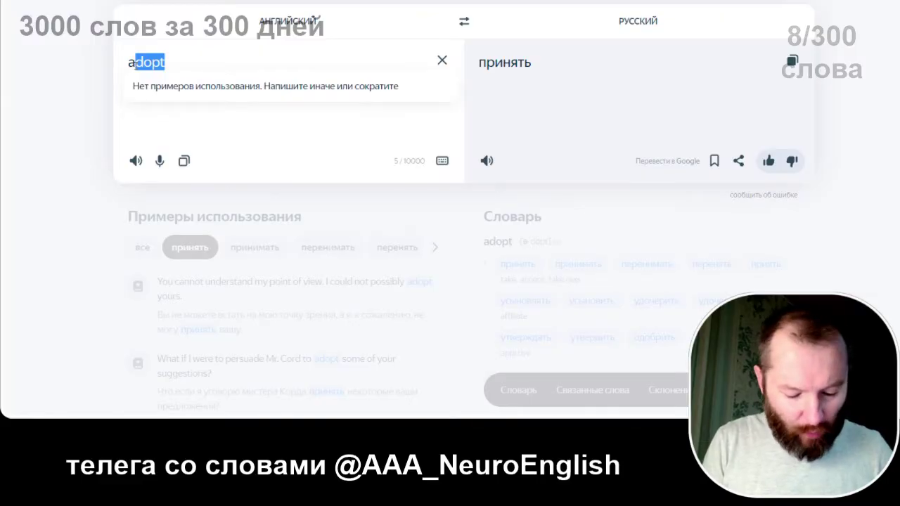
pyautogui.write('badly')
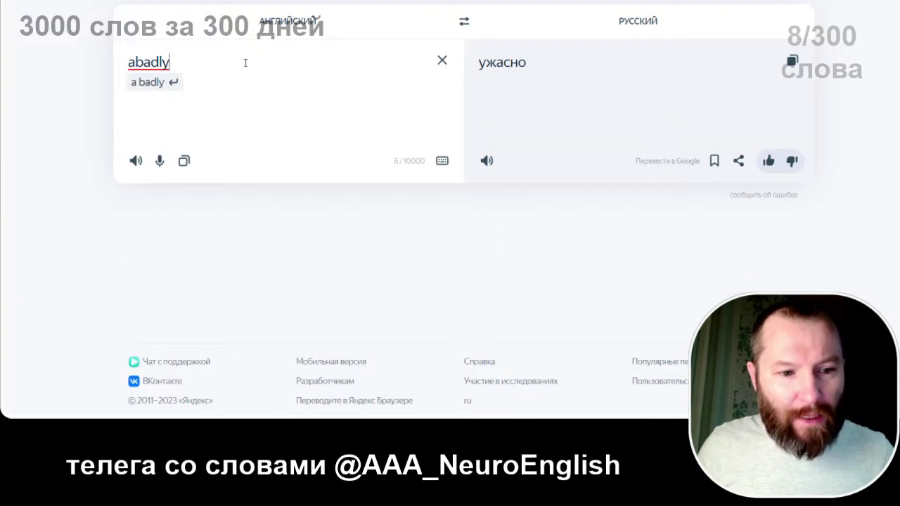
pyautogui.moveTo(156, 62)
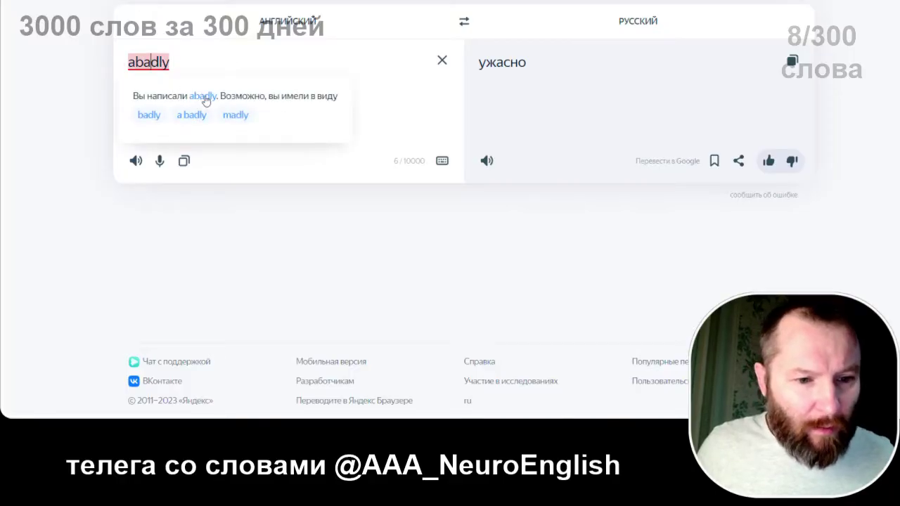
pyautogui.click(152, 118)
# Step: Listen to the English pronunciation of "badly", review its usage examples and return to the spreadsheet
pyautogui.hotkey('ctrl', 'Tab')
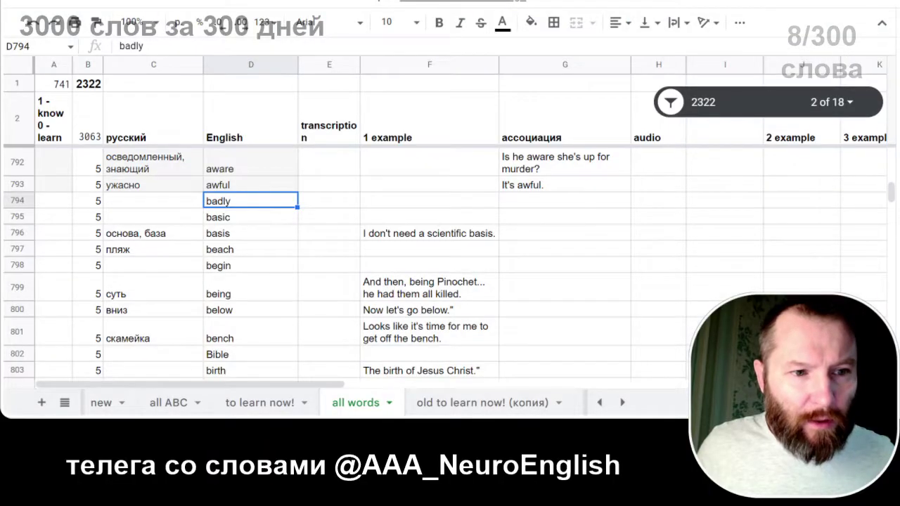
pyautogui.hotkey('ctrl', 'shift', 'Tab')
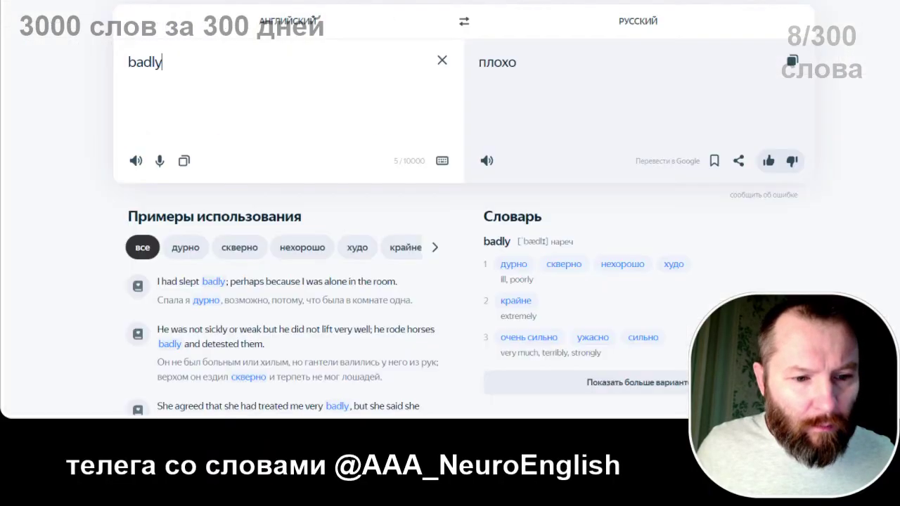
pyautogui.click(134, 163)
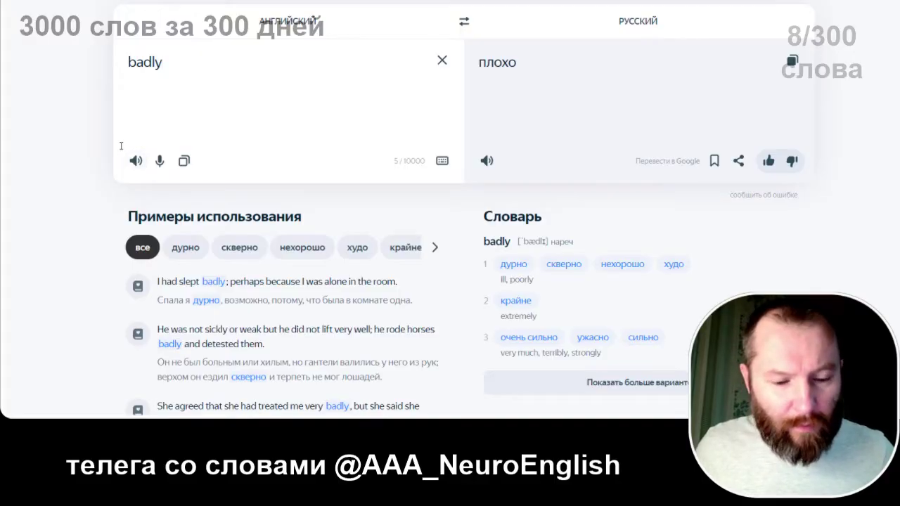
pyautogui.scroll(-2, 121, 149)
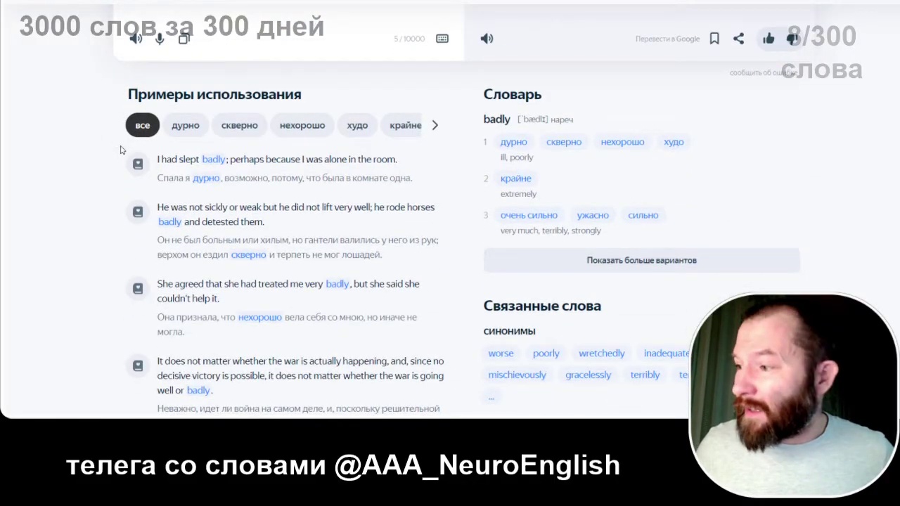
pyautogui.hotkey('ctrl', 'Tab')
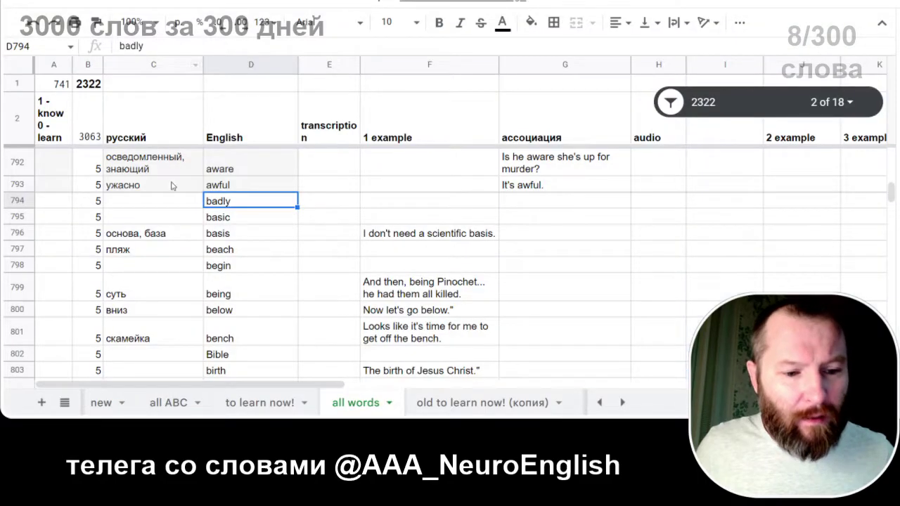
# Step: Mark "badly" and "basic" as known by entering 1 in A794 and A795, and select A796 for "basis"
pyautogui.click(62, 199)
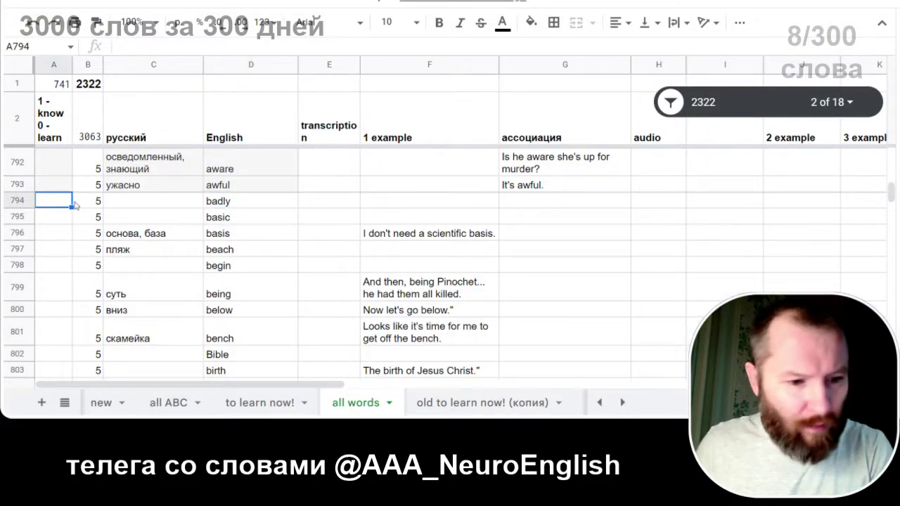
pyautogui.write('1')
pyautogui.click(144, 218)
pyautogui.click(53, 224)
pyautogui.write('1')
pyautogui.click(141, 233)
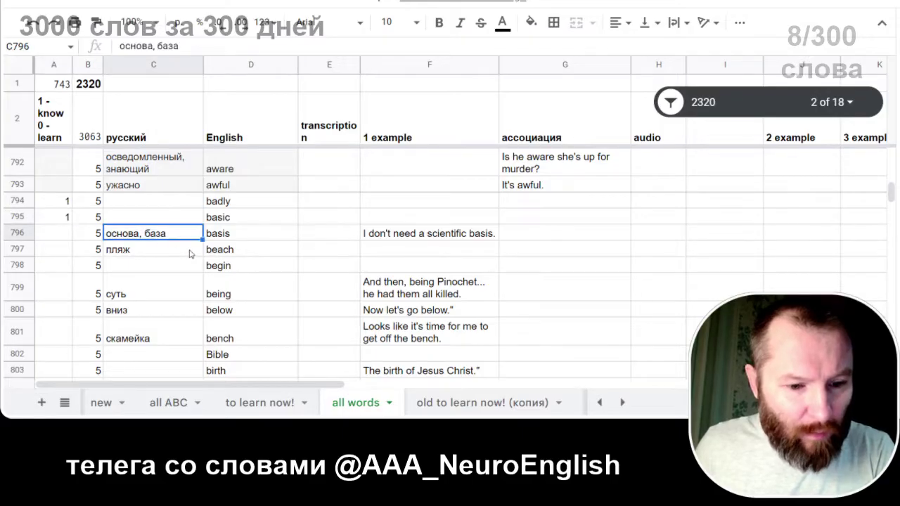
pyautogui.click(69, 235)
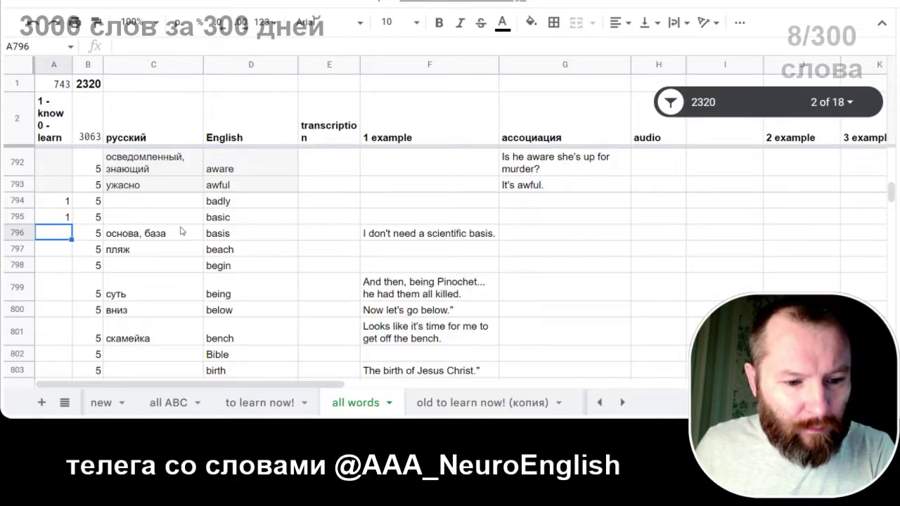
# Step: Switch to Yandex Translate and replace the source text with "basic" to view its translations
pyautogui.hotkey('alt', 'Tab')
pyautogui.scroll(5, 195, 80)
pyautogui.hotkey('ctrl', 'a')
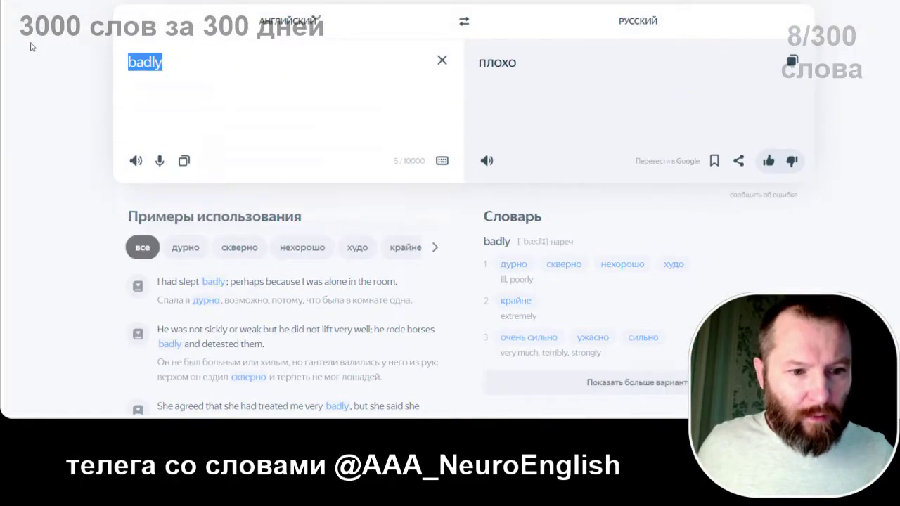
pyautogui.write('basoc')
pyautogui.press('BackSpace')
pyautogui.press('BackSpace')
pyautogui.write('ic')
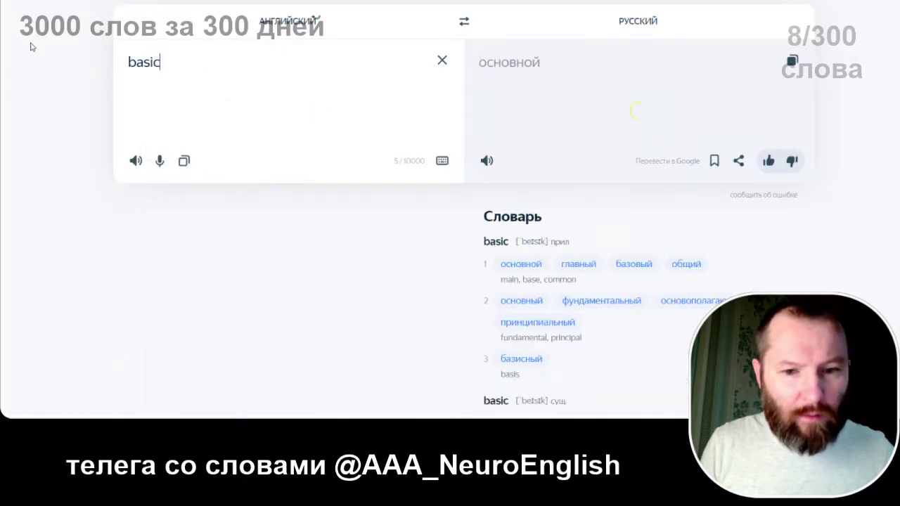
# Step: Return to the spreadsheet and mark "basis", "beach" and "begin" as known by entering 1 in A796, A797 and A798
pyautogui.hotkey('alt', 'Tab')
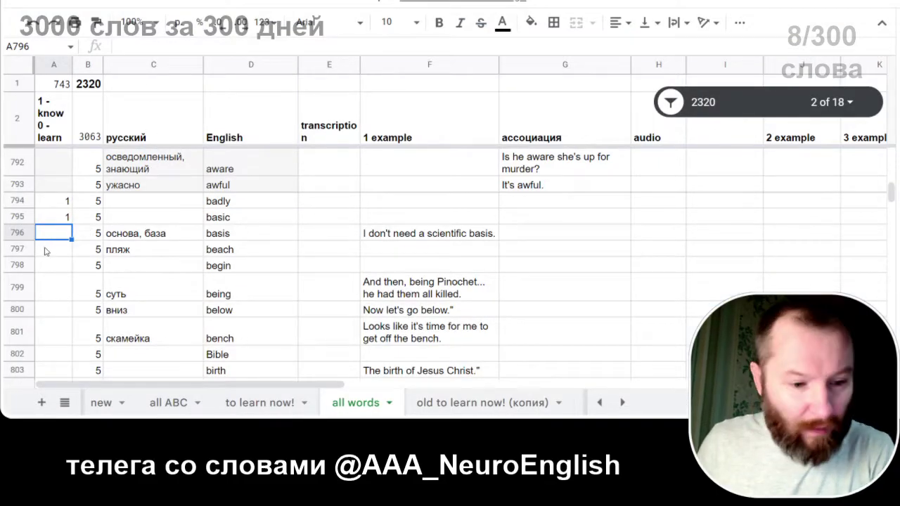
pyautogui.write('1')
pyautogui.press('Return')
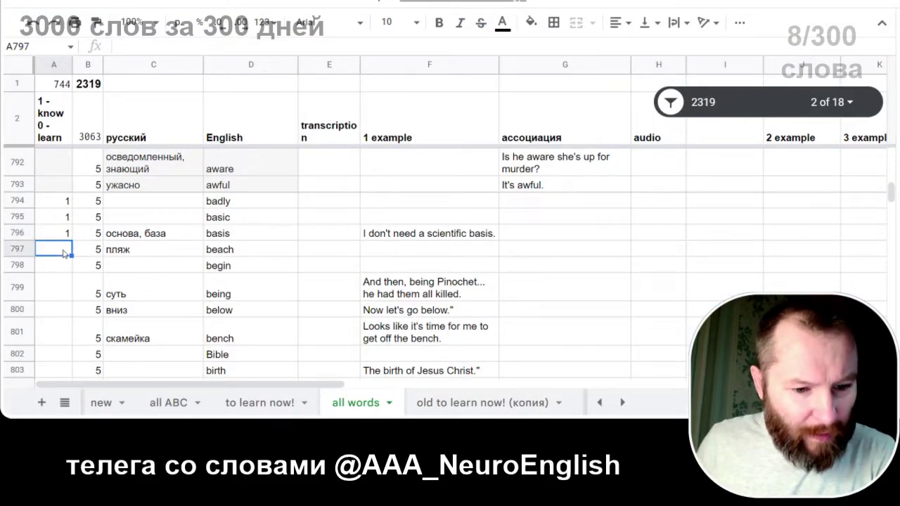
pyautogui.write('1')
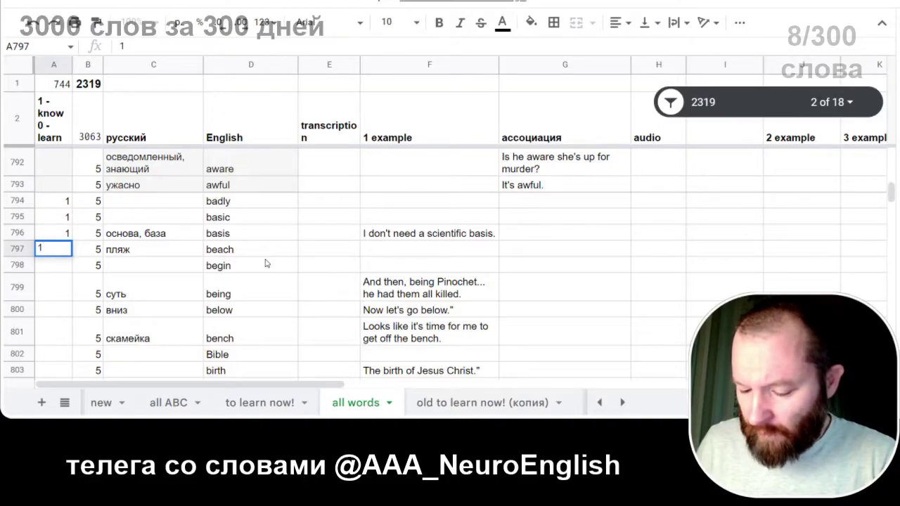
pyautogui.press('Return')
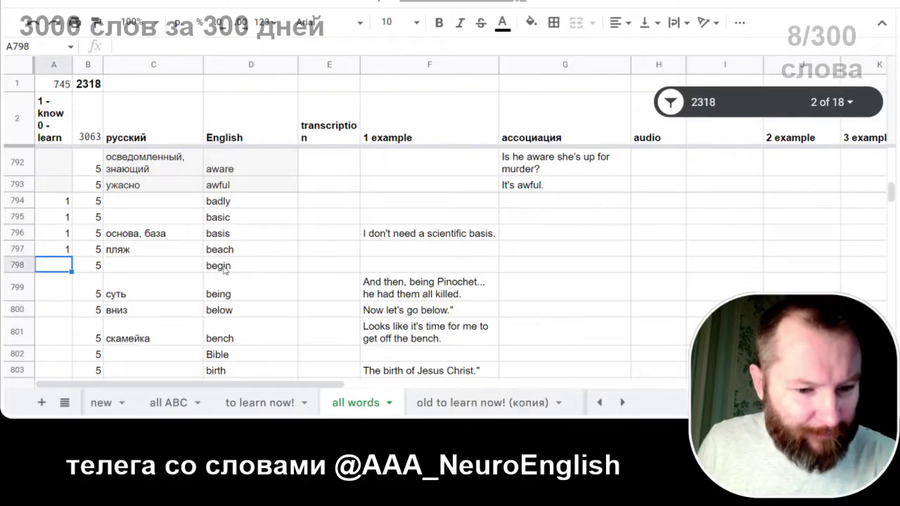
pyautogui.click(225, 271)
pyautogui.click(60, 267)
pyautogui.write('1')
pyautogui.press('Tab')
# Step: Switch to Yandex Translate and look up the meanings of "being" as the new source text
pyautogui.scroll(-3, 105, 239)
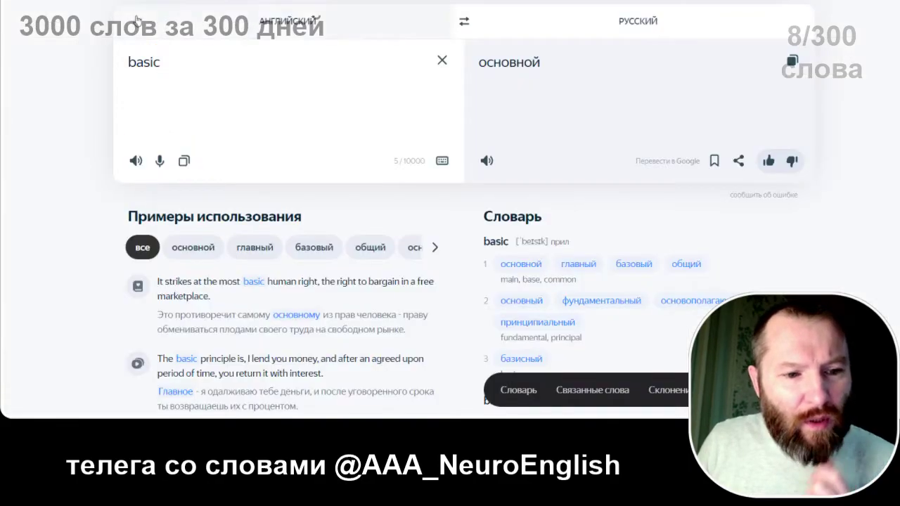
pyautogui.hotkey('ctrl', 'a')
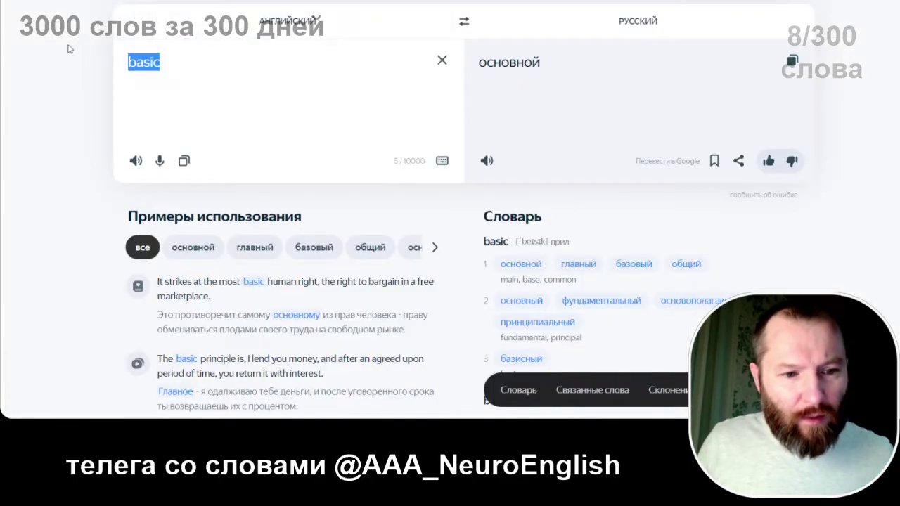
pyautogui.write('be')
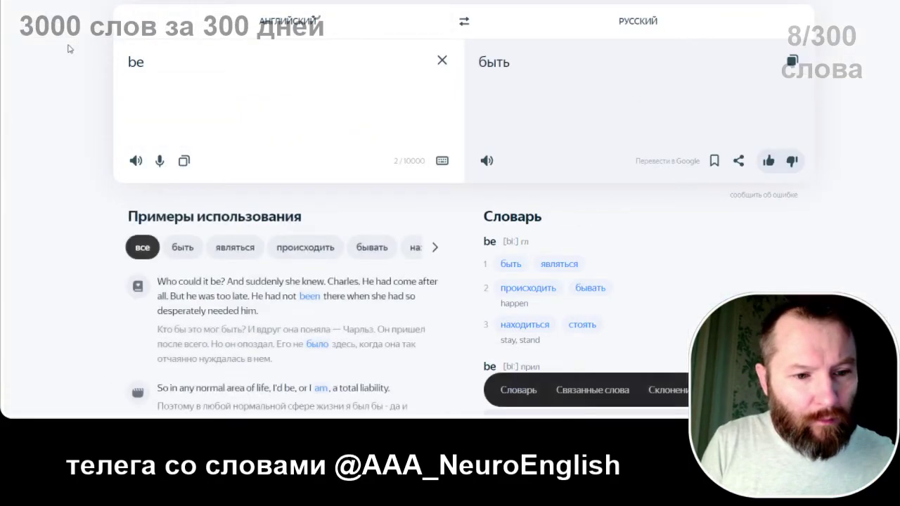
pyautogui.write('ing')
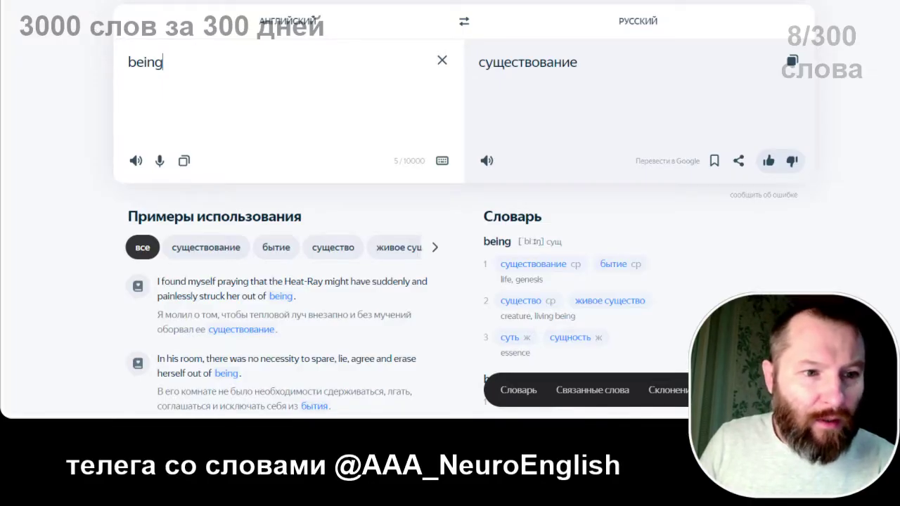
# Step: Return to the spreadsheet, marking "being" as known with 1 in A799 and "below" for learning with 0 in A800
pyautogui.hotkey('ctrl', 'Tab')
pyautogui.click(57, 181)
pyautogui.write('1')
pyautogui.press('Return')
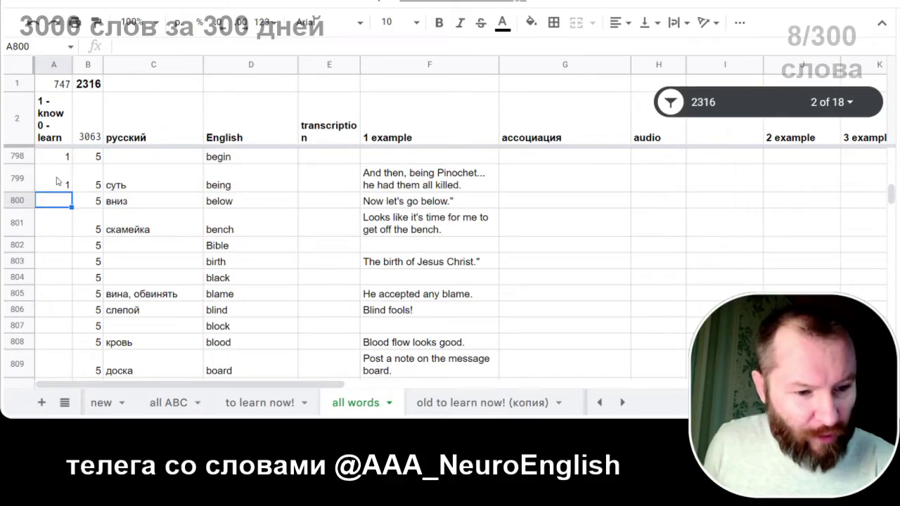
pyautogui.write('0')
# Step: Select the empty transcription cell E800, then look up "below" in the Cambridge Dictionary
pyautogui.click(312, 204)
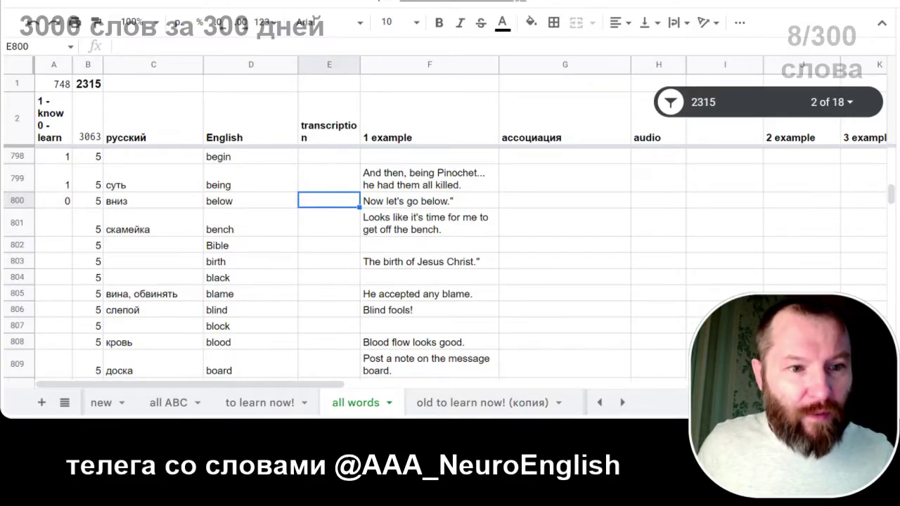
pyautogui.hotkey('ctrl', 'Tab')
pyautogui.click(156, 6)
pyautogui.press('BackSpace')
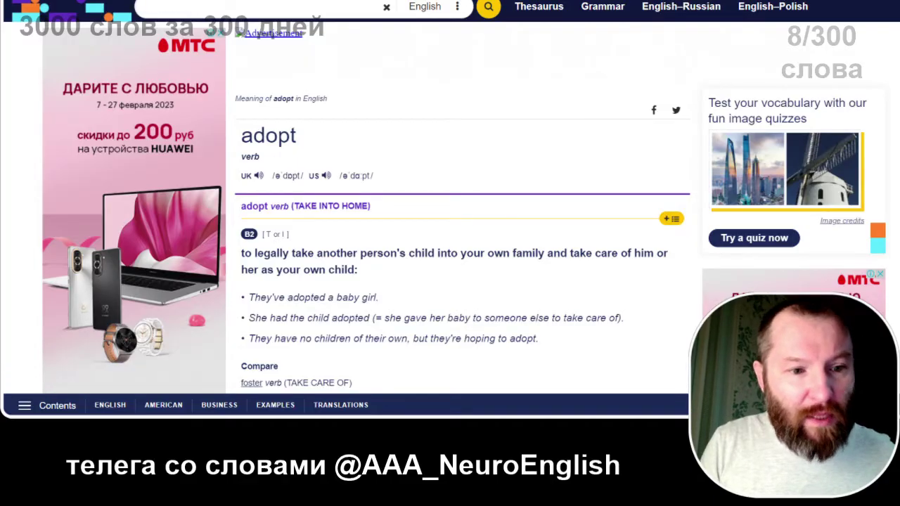
pyautogui.write('below')
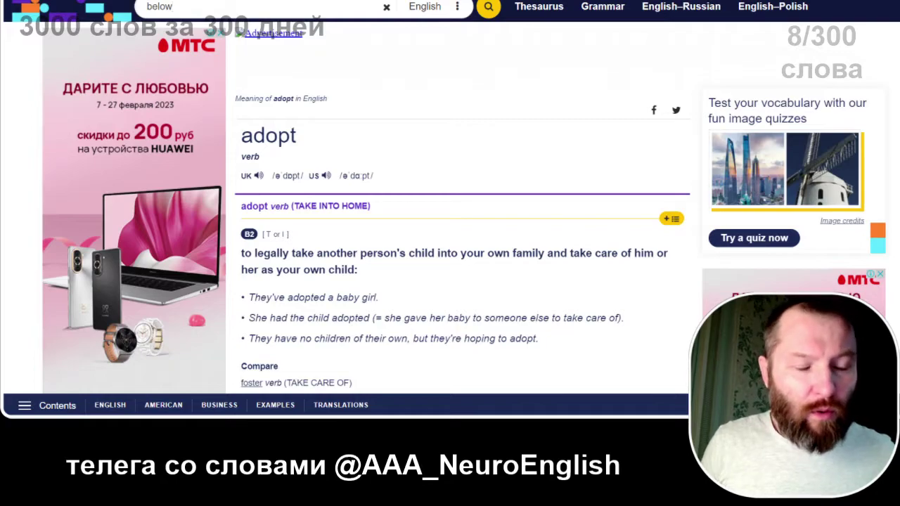
pyautogui.press('Return')
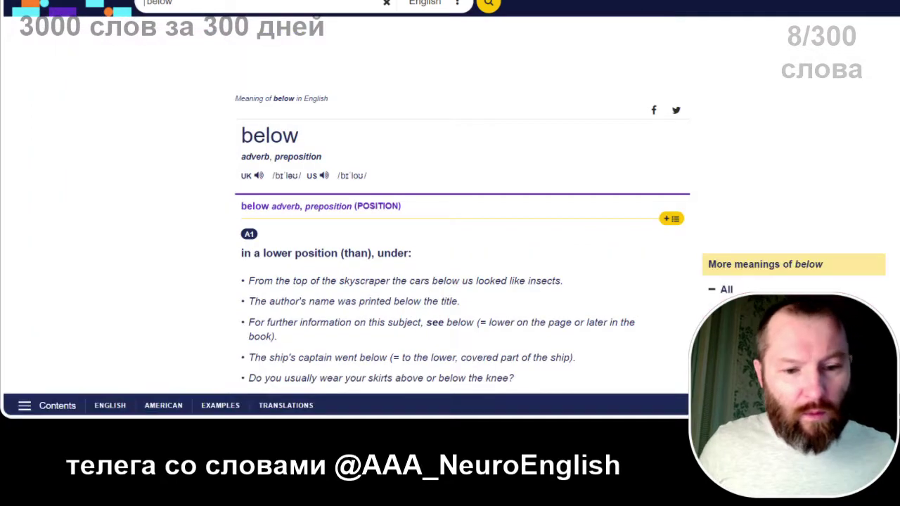
# Step: Copy the US transcription /bɪˈloʊ/ of "below" from the dictionary into E800 of the spreadsheet
pyautogui.moveTo(371, 180); pyautogui.dragTo(335, 180)
pyautogui.hotkey('ctrl', 'c')
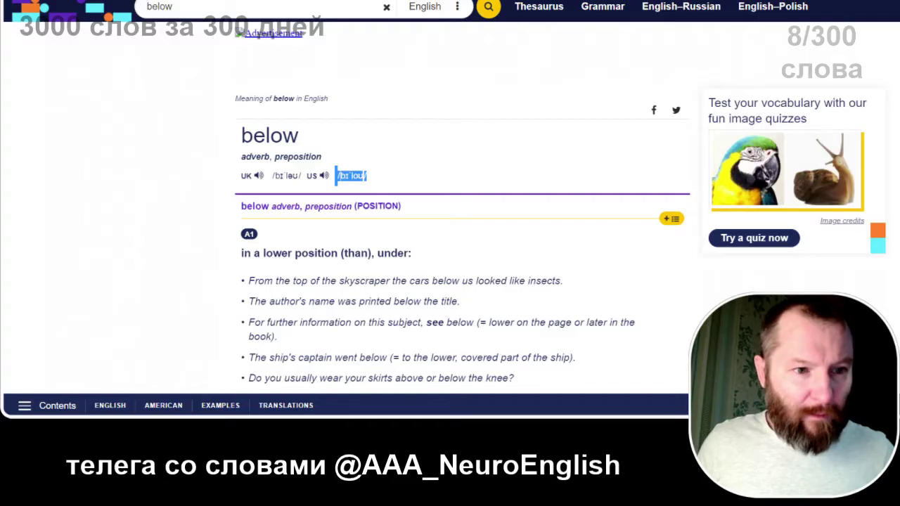
pyautogui.hotkey('alt', 'Tab')
pyautogui.hotkey('ctrl', 'v')
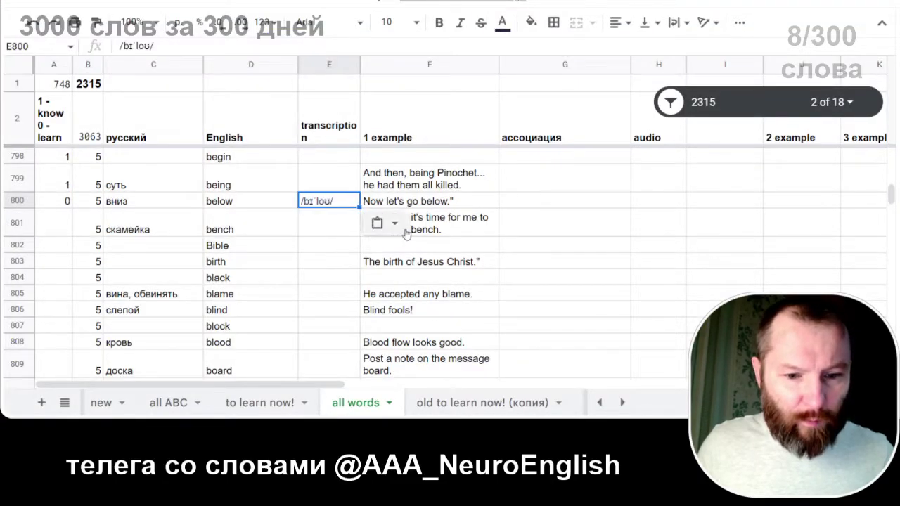
# Step: Select the existing "below" example in F800, then switch to Yandex Translate and replace the source text with "below"
pyautogui.click(463, 204)
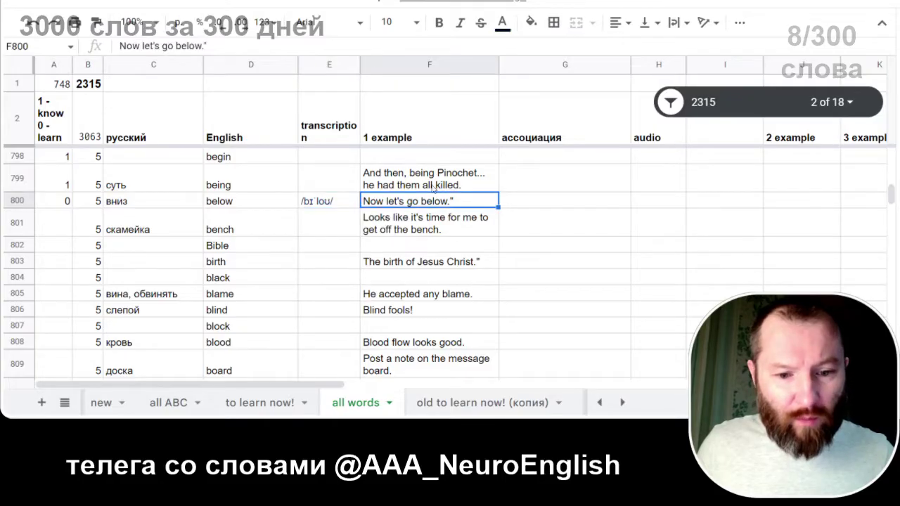
pyautogui.hotkey('alt', 'Tab')
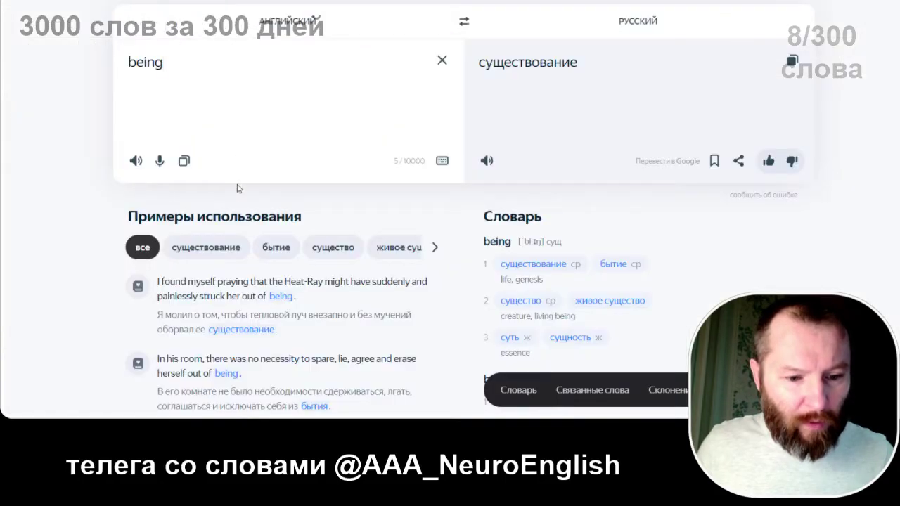
pyautogui.hotkey('shift', 'Left')
pyautogui.hotkey('shift', 'Left')
pyautogui.hotkey('shift', 'Left')
pyautogui.hotkey('shift', 'Left')
pyautogui.hotkey('shift', 'Left')
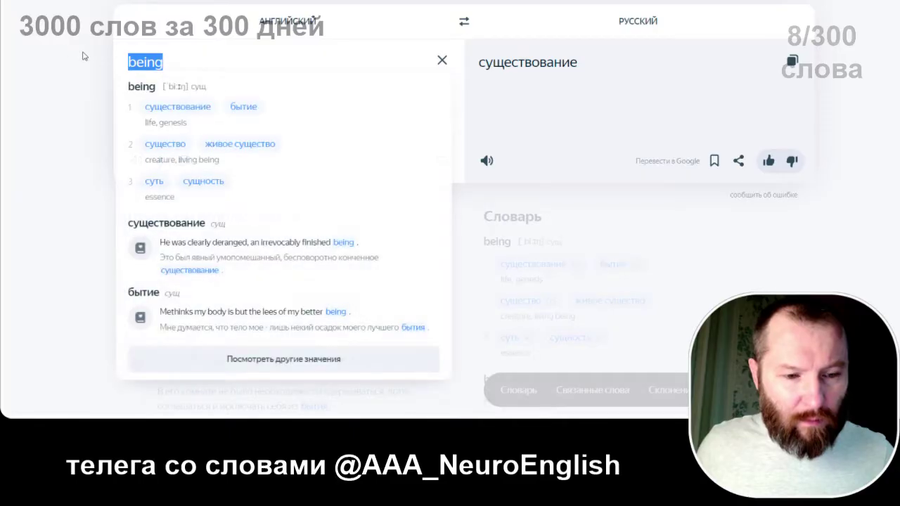
pyautogui.hotkey('ctrl', 'v')
pyautogui.hotkey('ctrl', 'a')
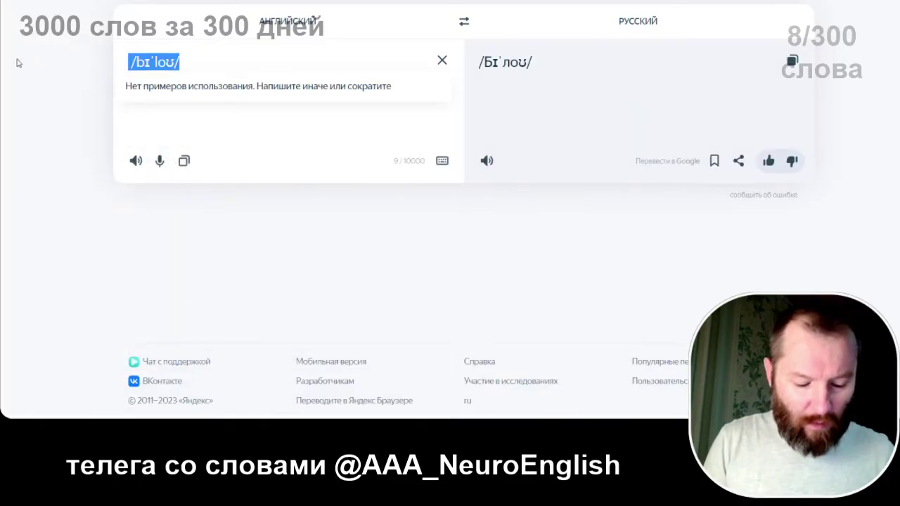
pyautogui.write('below')
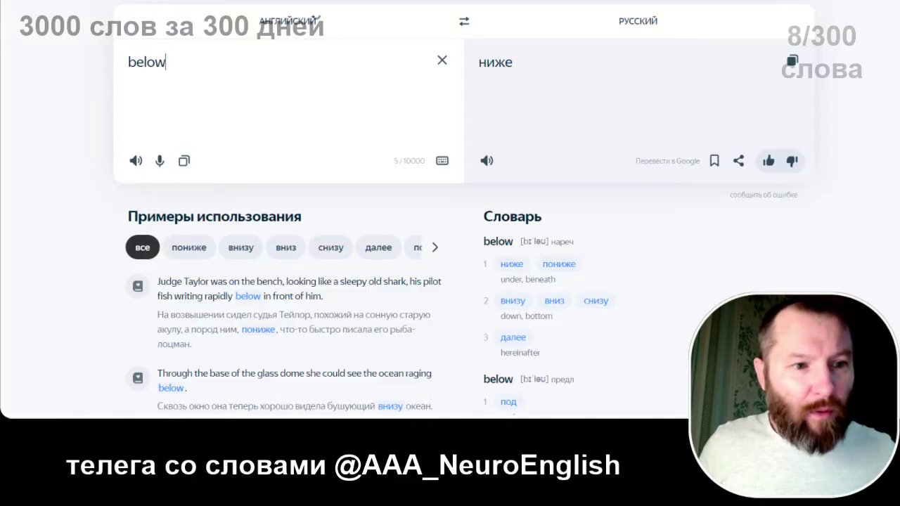
# Step: Check the "below" row in the spreadsheet, then review the translator's usage examples filtered by "вниз" and "снизу"
pyautogui.hotkey('ctrl', 'Tab')
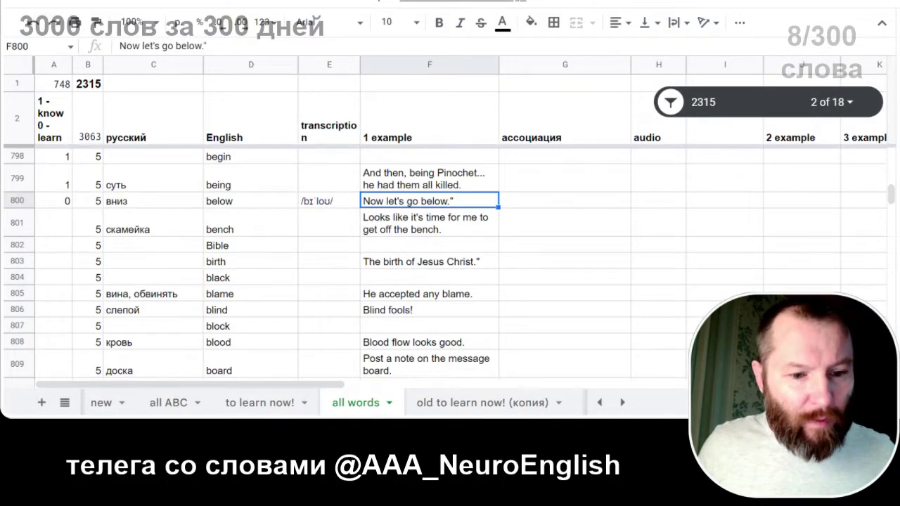
pyautogui.hotkey('ctrl', 'Tab')
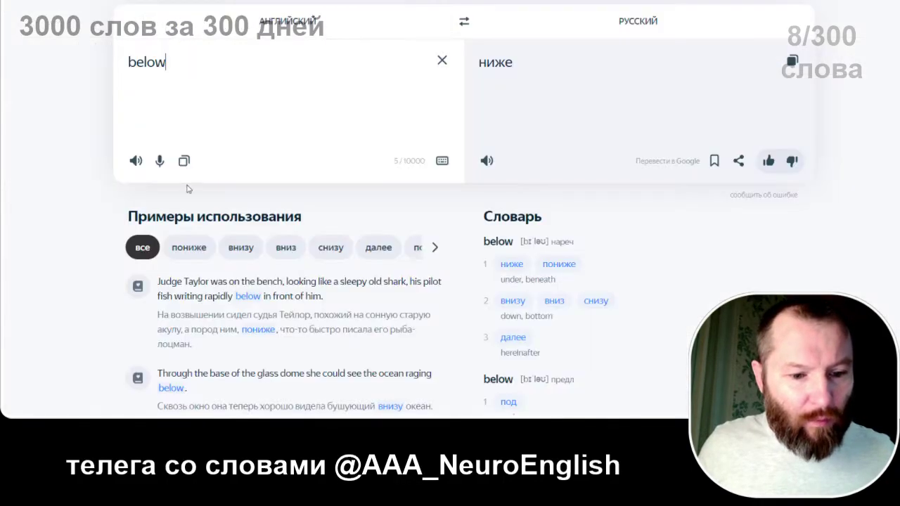
pyautogui.click(286, 248)
pyautogui.scroll(-3, 299, 254)
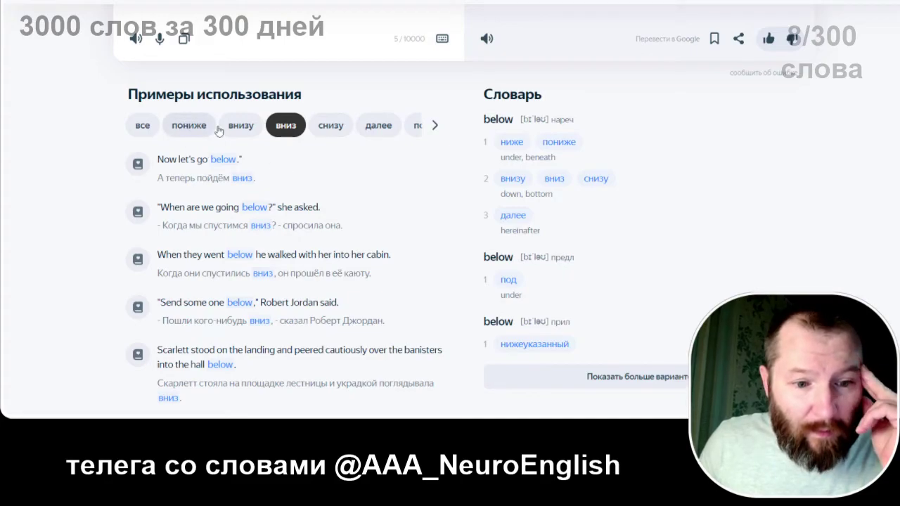
pyautogui.click(335, 131)
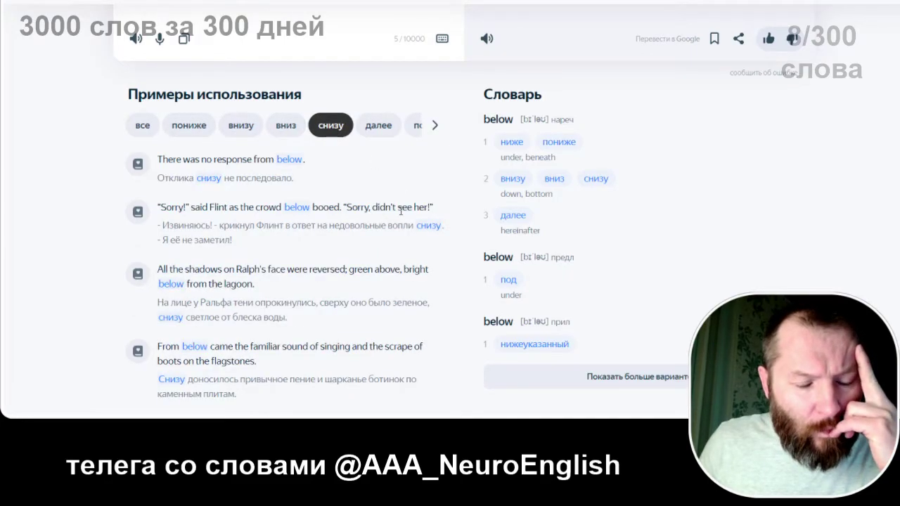
pyautogui.scroll(-3, 404, 211)
pyautogui.scroll(-1, 400, 215)
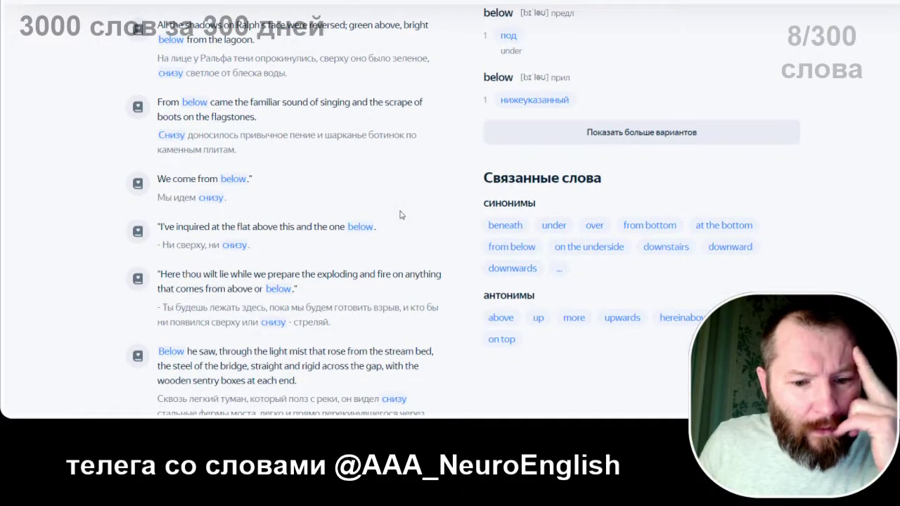
pyautogui.scroll(-4, 399, 215)
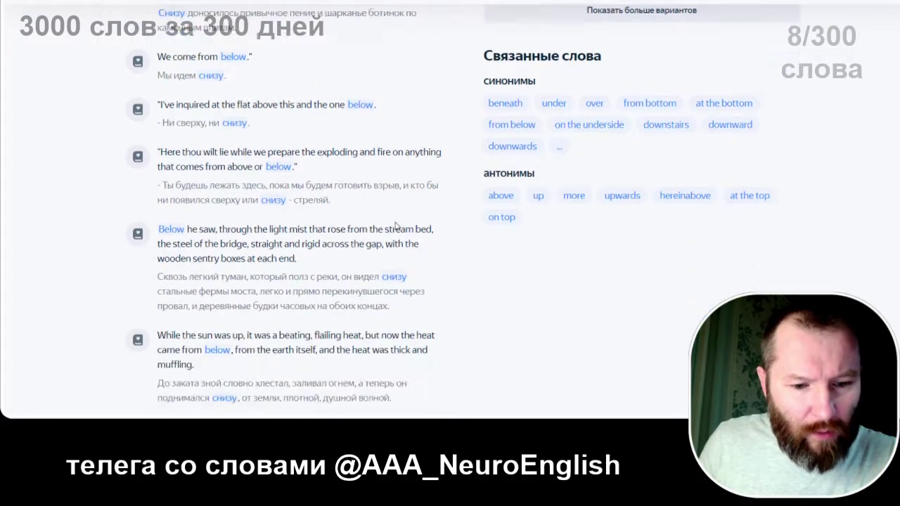
pyautogui.scroll(8, 396, 226)
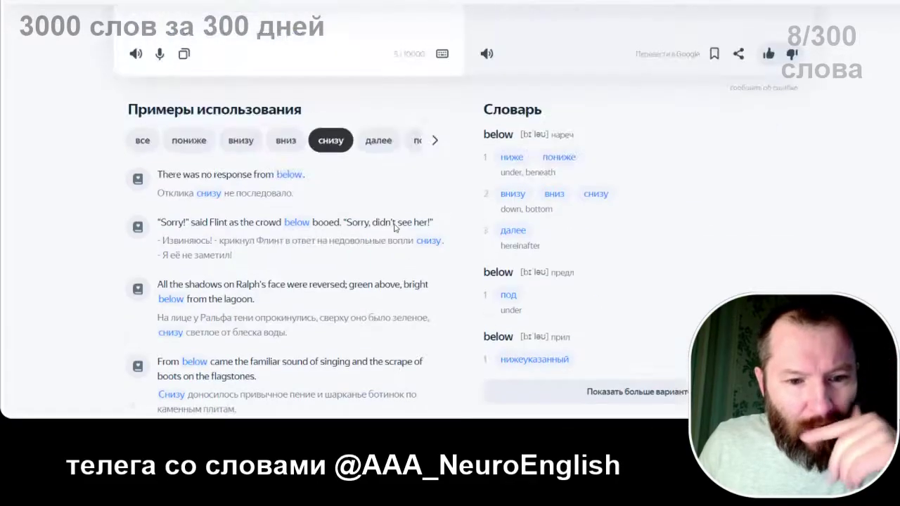
# Step: Filter the translator's usage examples by "пониже" and copy "I got right below your shoulder." into F800 of the spreadsheet
pyautogui.click(188, 144)
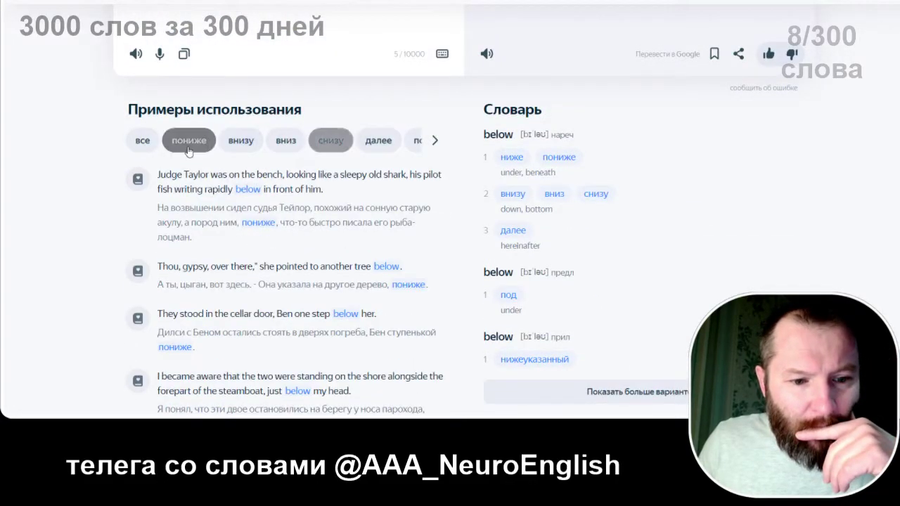
pyautogui.scroll(-2, 228, 256)
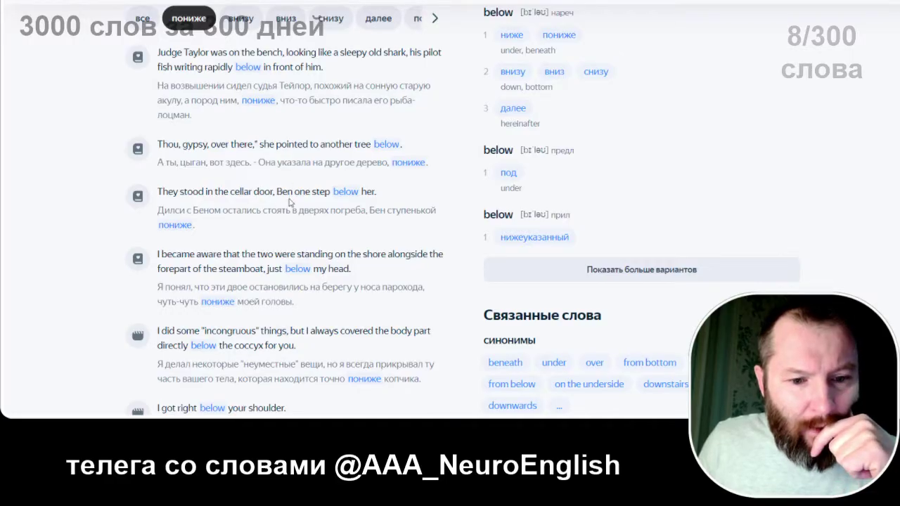
pyautogui.moveTo(294, 191); pyautogui.dragTo(380, 191)
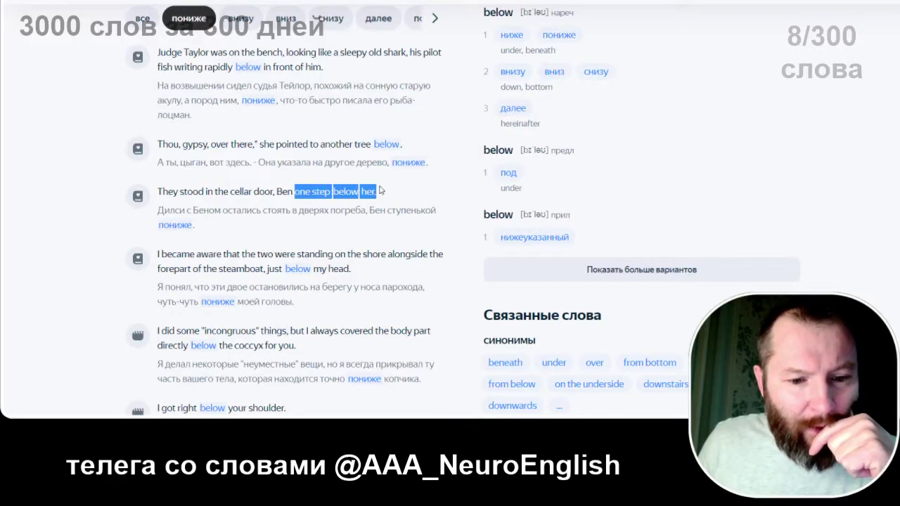
pyautogui.scroll(-2, 381, 189)
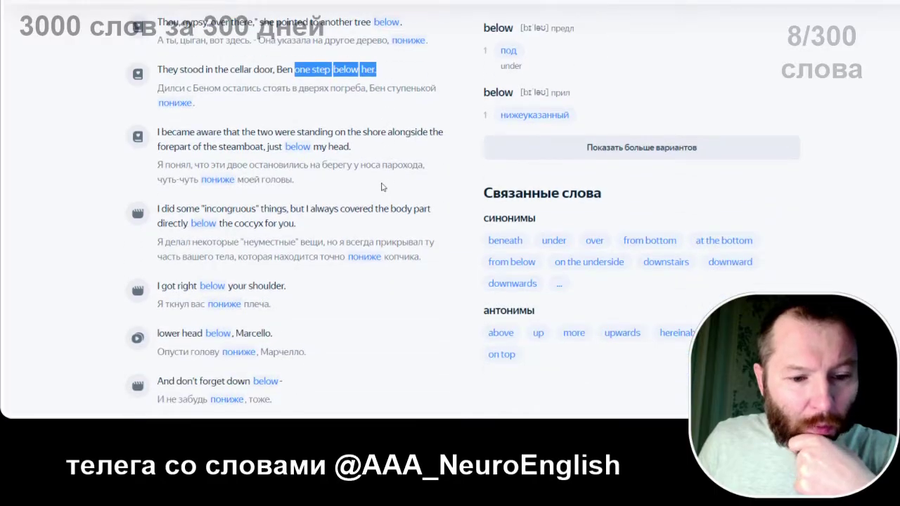
pyautogui.scroll(-2, 383, 188)
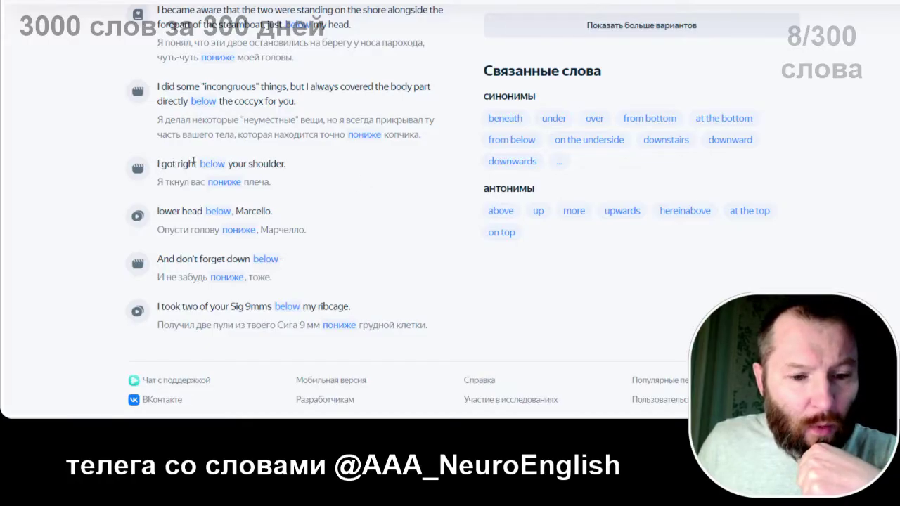
pyautogui.moveTo(158, 166); pyautogui.dragTo(306, 174)
pyautogui.hotkey('ctrl', 'c')
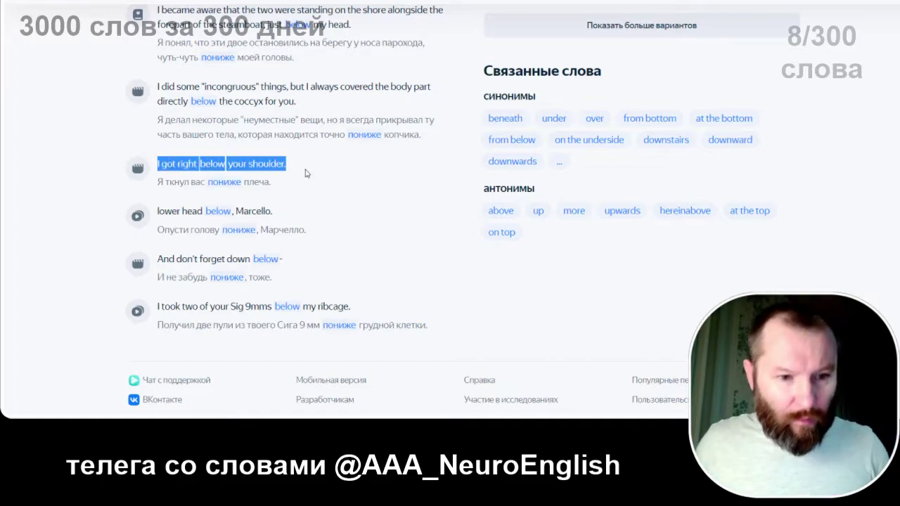
pyautogui.hotkey('alt', 'Tab')
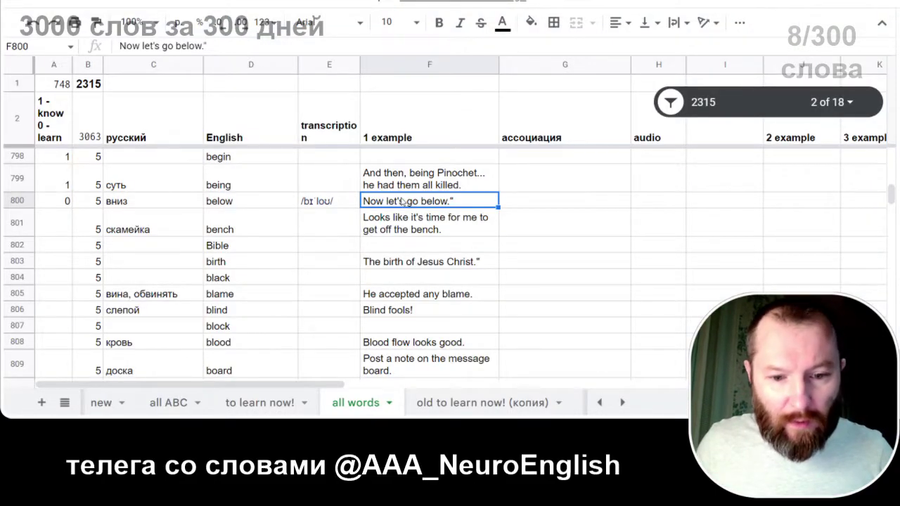
pyautogui.hotkey('ctrl', 'v')
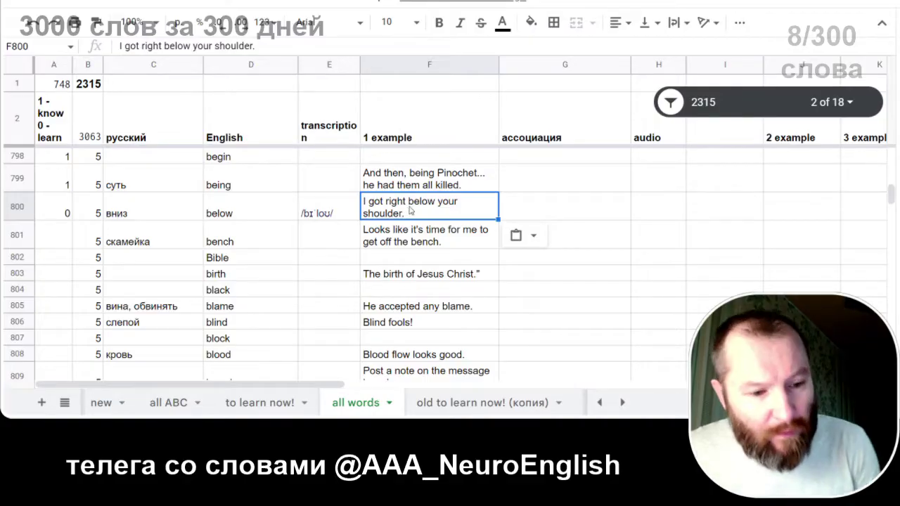
# Step: Enter the association "снизу БЕЛОе" for "below" in G800
pyautogui.click(230, 206)
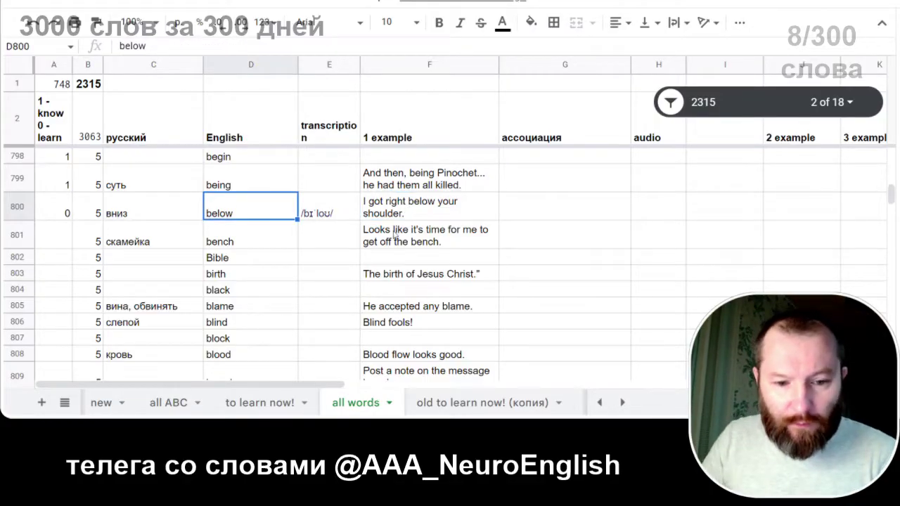
pyautogui.click(507, 213)
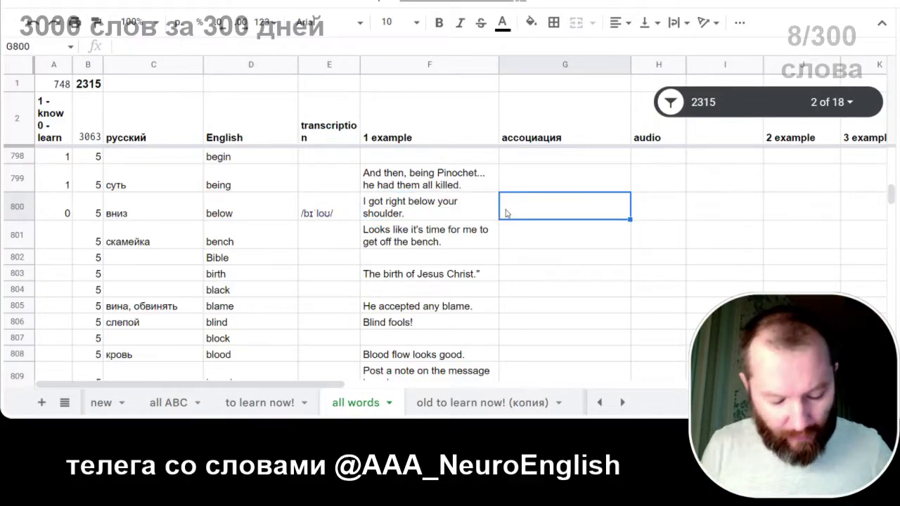
pyautogui.write('вниз')
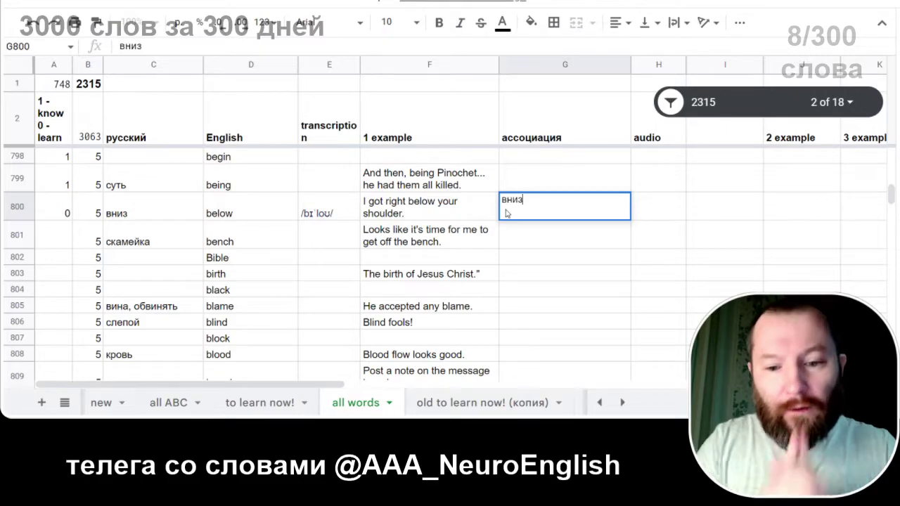
pyautogui.press('Home')
pyautogui.write('с')
pyautogui.press('Delete')
pyautogui.press('End')
pyautogui.write('у БЕЛАо')
pyautogui.press('BackSpace')
pyautogui.press('BackSpace')
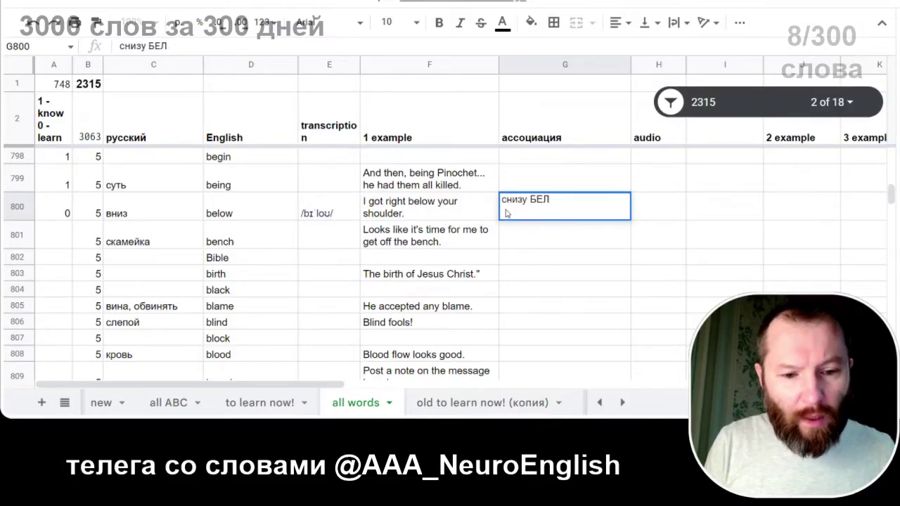
pyautogui.write('О')
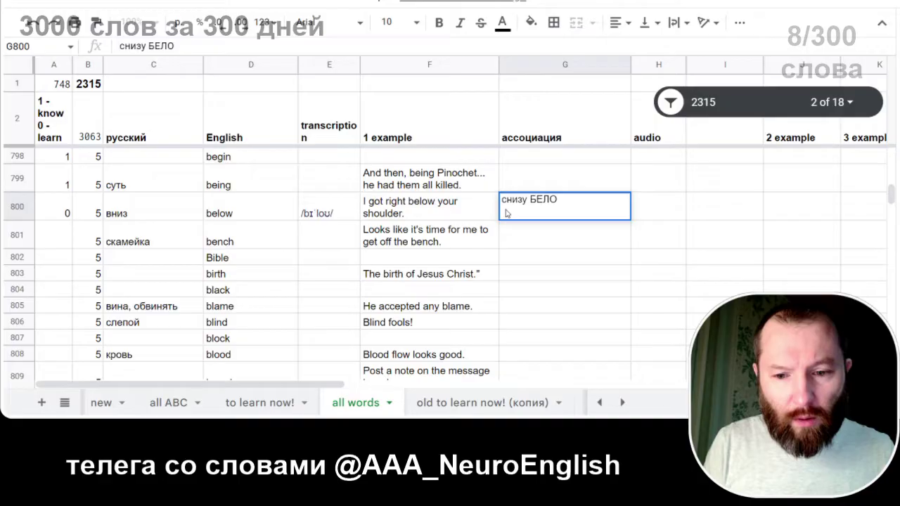
pyautogui.write('е')
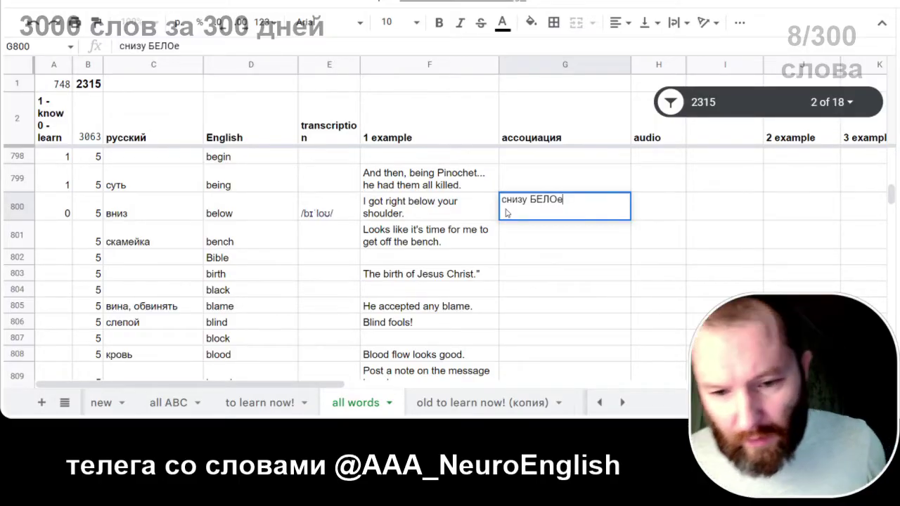
pyautogui.press('Return')
# Step: Copy the "below" entry C800:G800 into row 14 of the "to learn now!" sheet, starting at C14
pyautogui.click(508, 213)
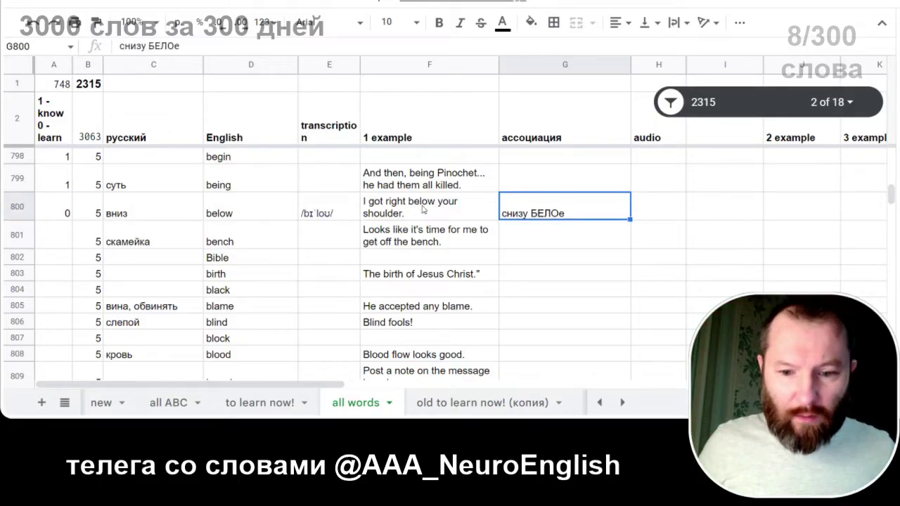
pyautogui.keyDown('shift'); pyautogui.click(170, 204); pyautogui.keyUp('shift')
pyautogui.hotkey('ctrl', 'c')
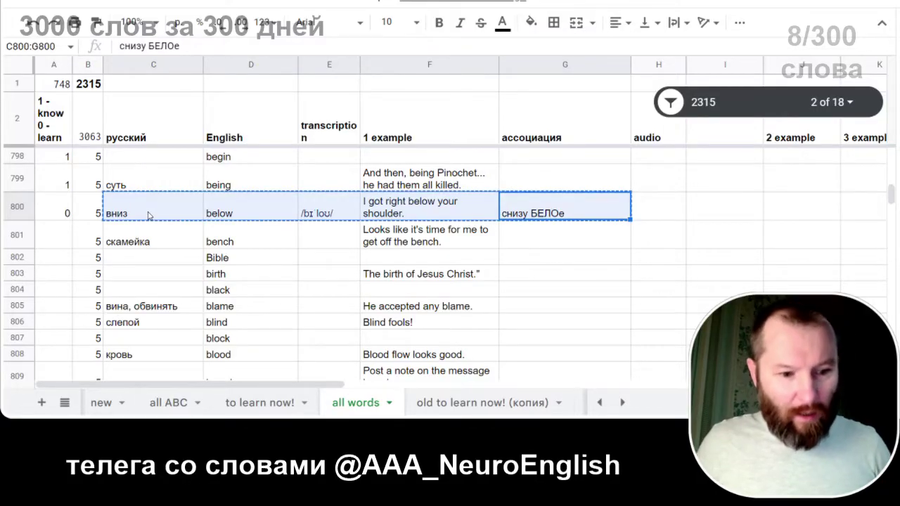
pyautogui.click(277, 402)
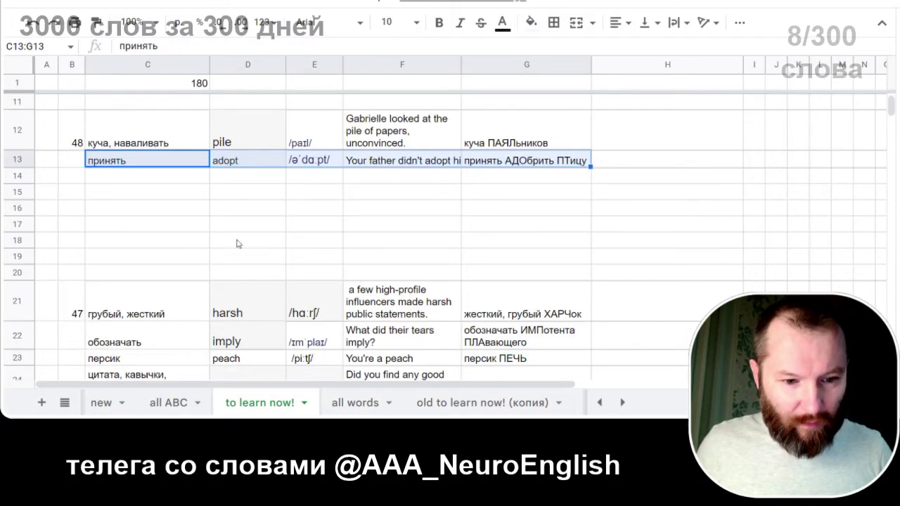
pyautogui.click(173, 181)
pyautogui.hotkey('ctrl', 'v')
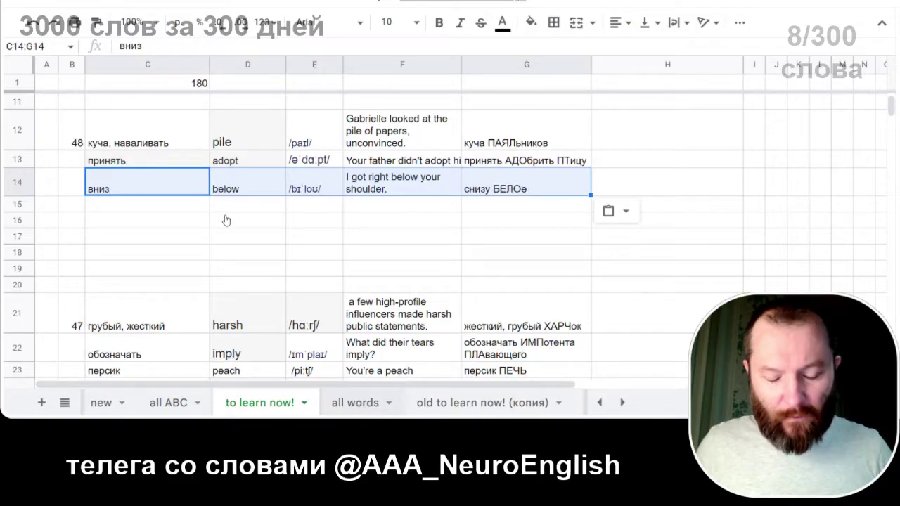
# Step: Return to the "all words" sheet and mark "bench" as a word to learn with 0 in A801
pyautogui.hotkey('ctrl', 'shift', 'pagedown')
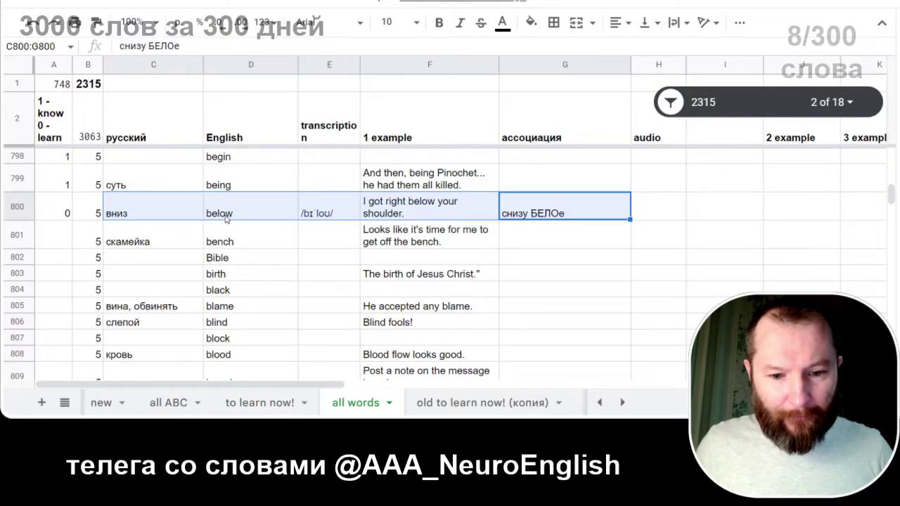
pyautogui.click(128, 243)
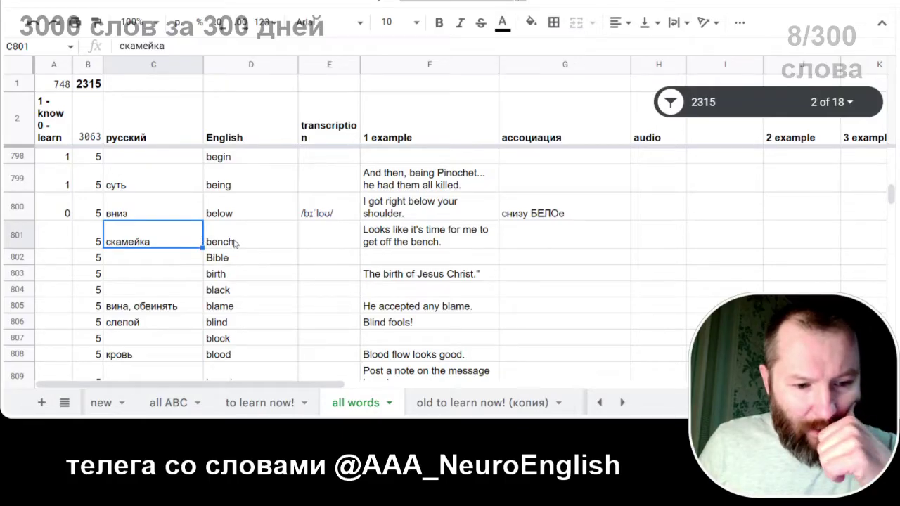
pyautogui.click(67, 241)
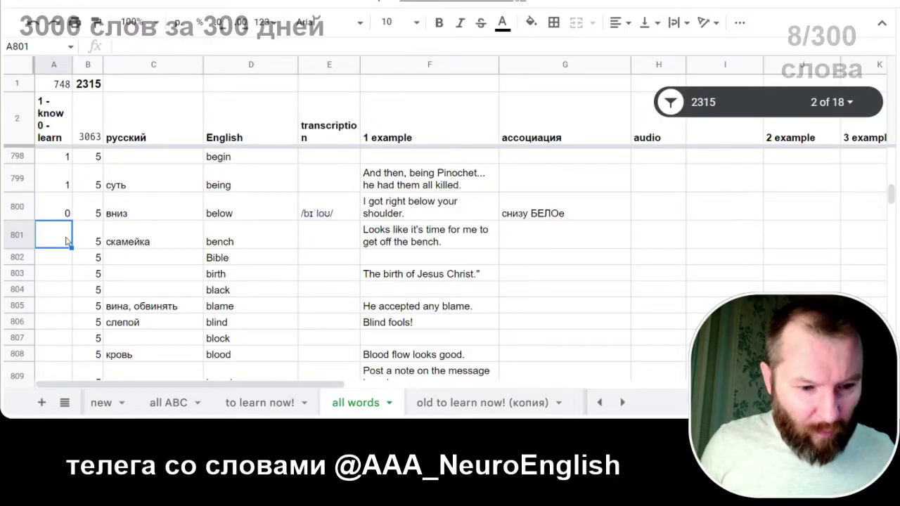
pyautogui.write('0')
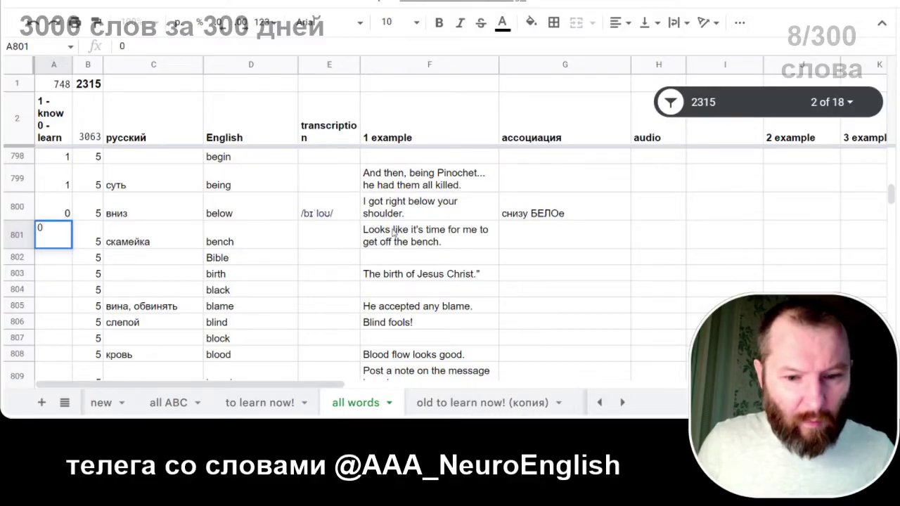
# Step: Enter the association "на скамейке БЕднй ЧЕловек" for "bench" in G801
pyautogui.click(533, 242)
pyautogui.write('на ск')
pyautogui.write('амейке БЕ')
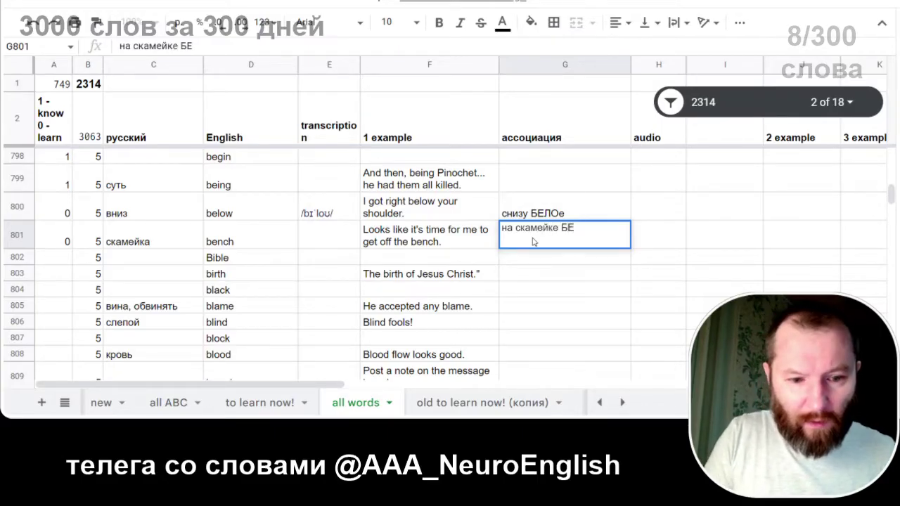
pyautogui.write('дны')
pyautogui.press('BackSpace')
pyautogui.write('днй Б')
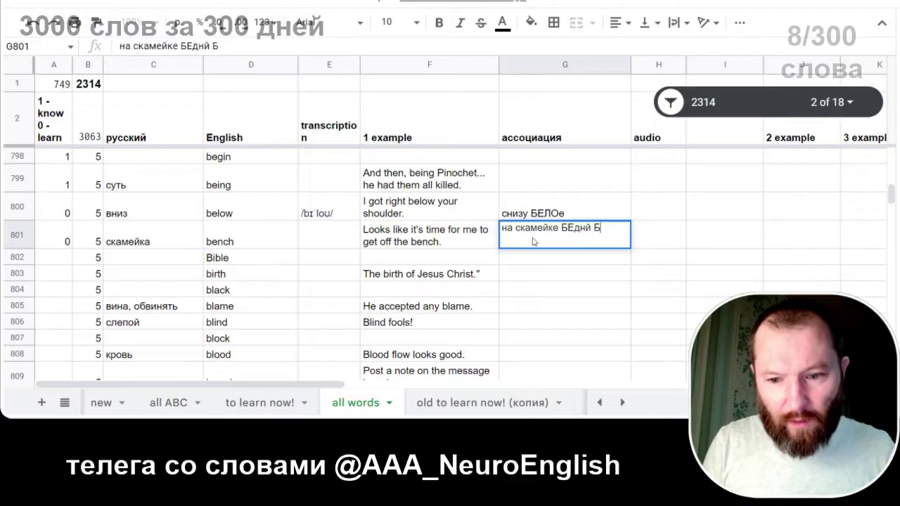
pyautogui.press('BackSpace')
pyautogui.write('ЧЕ')
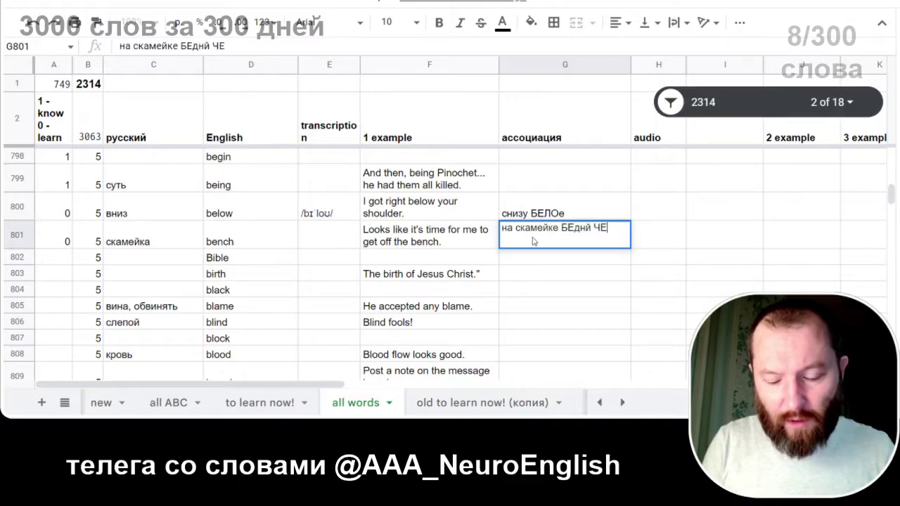
pyautogui.write('ловек')
pyautogui.press('Return')
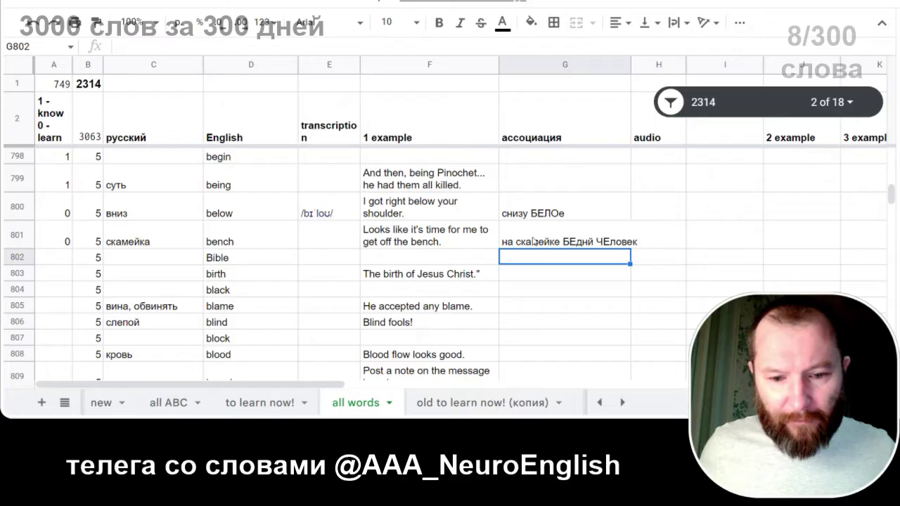
# Step: Select the empty transcription cell E801, then switch to the Cambridge Dictionary and look up "bench"
pyautogui.click(458, 243)
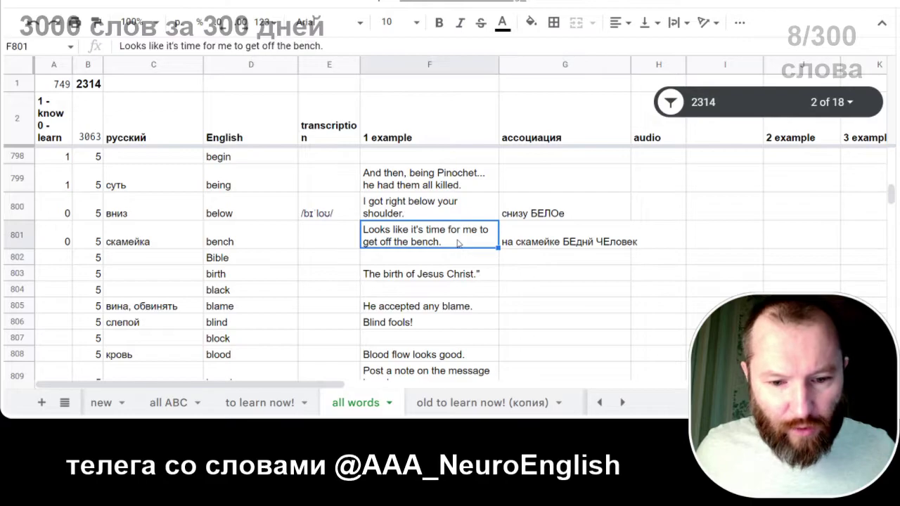
pyautogui.click(311, 235)
pyautogui.hotkey('alt', 'Tab')
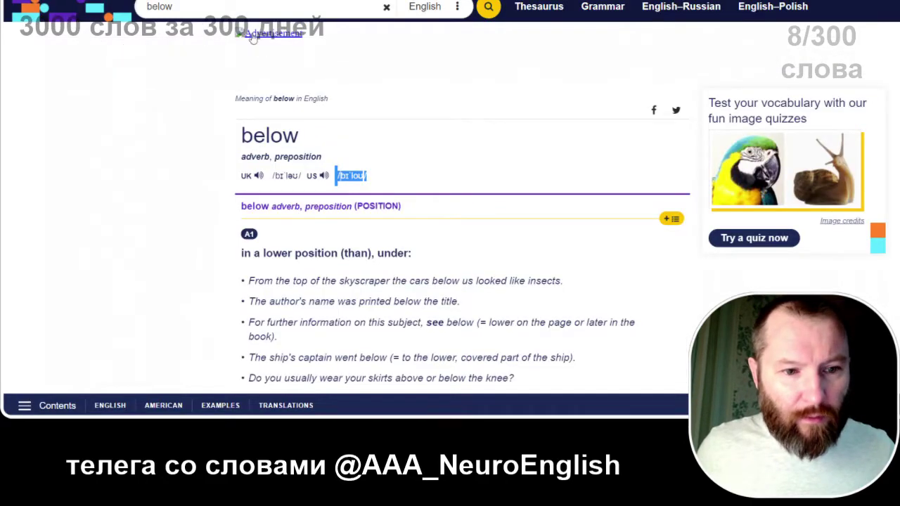
pyautogui.moveTo(189, 6); pyautogui.dragTo(163, 6)
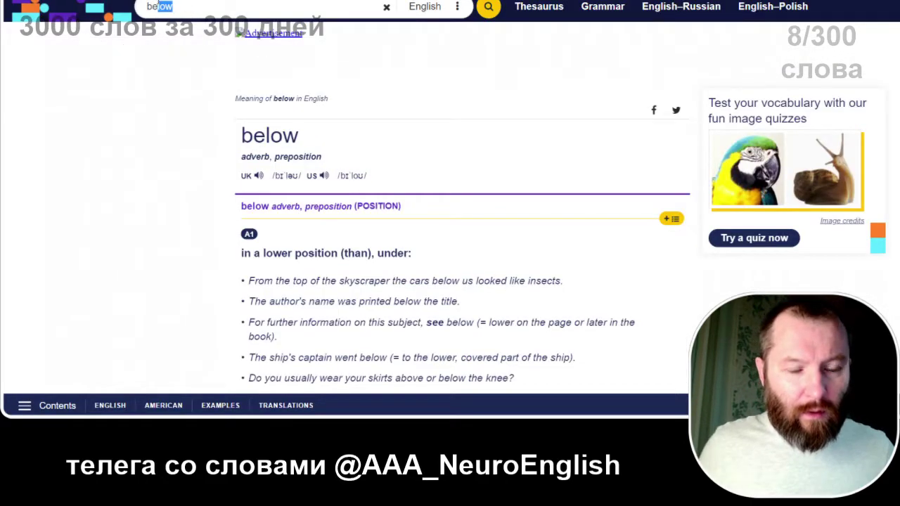
pyautogui.press('BackSpace')
pyautogui.press('BackSpace')
pyautogui.press('BackSpace')
pyautogui.write('wy')
pyautogui.press('BackSpace')
pyautogui.press('BackSpace')
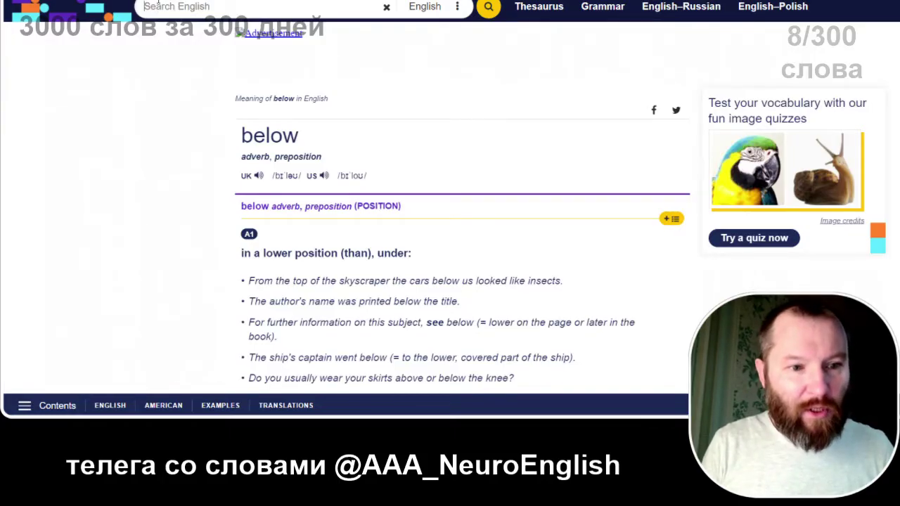
pyautogui.write('bev')
pyautogui.press('BackSpace')
pyautogui.write('nch')
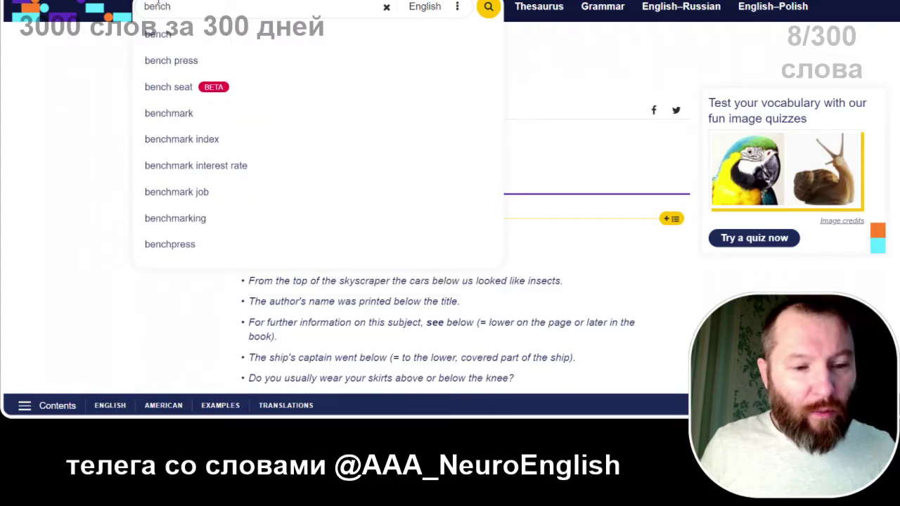
pyautogui.press('Return')
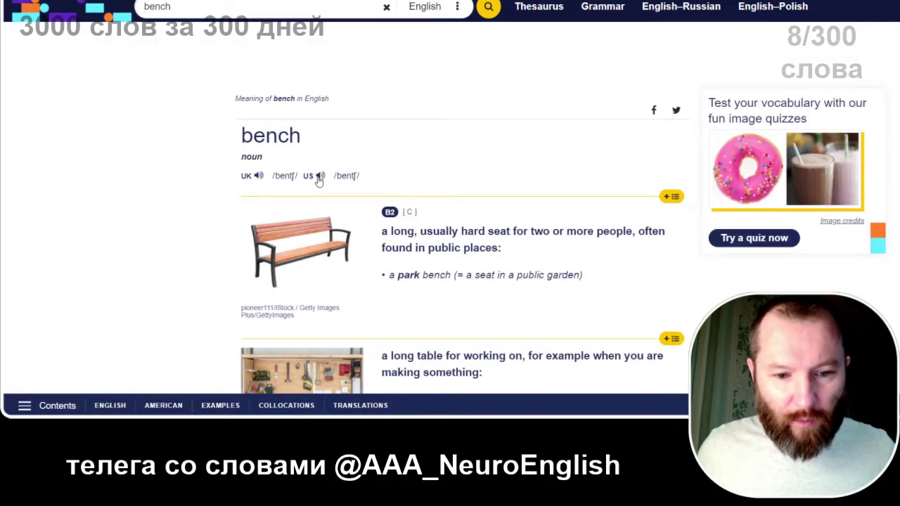
# Step: Copy the US transcription "bentʃ/" of "bench" from the dictionary into E801, then select its Russian translation in C801
pyautogui.moveTo(361, 176); pyautogui.dragTo(337, 179)
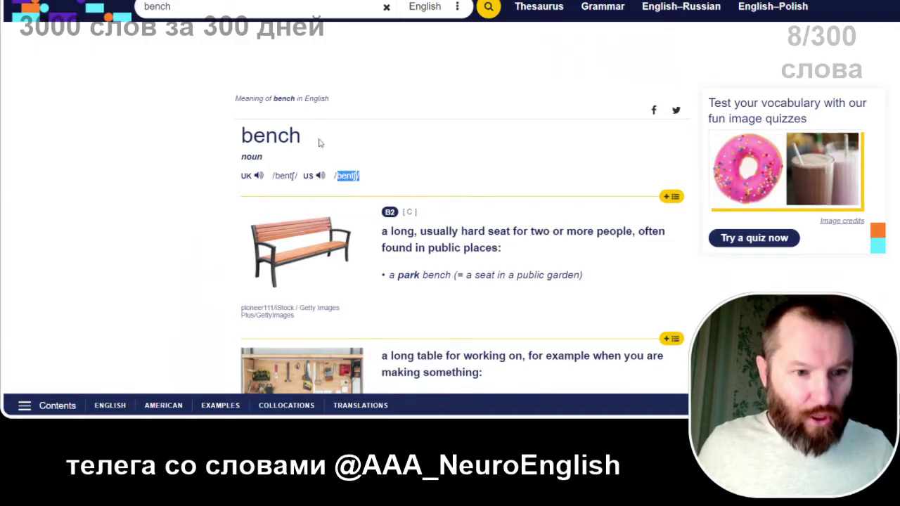
pyautogui.hotkey('alt', 'Tab')
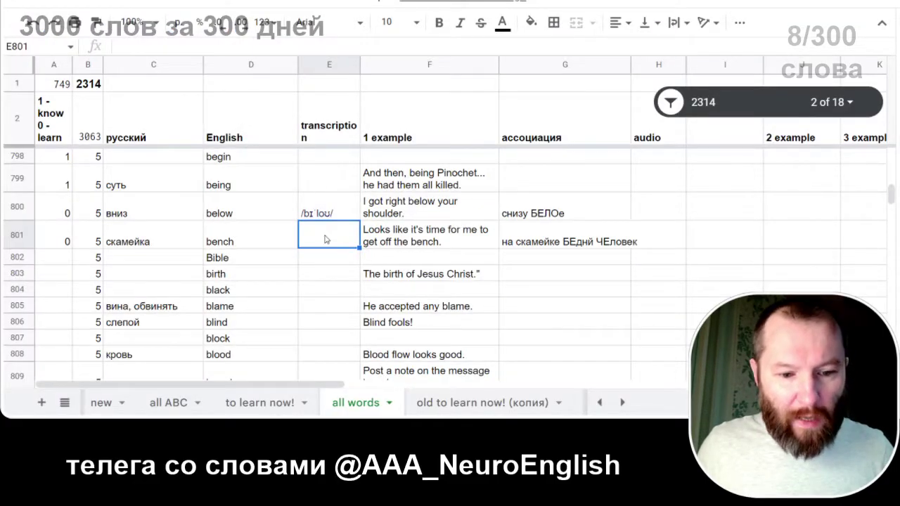
pyautogui.hotkey('ctrl', 'v')
pyautogui.click(158, 241)
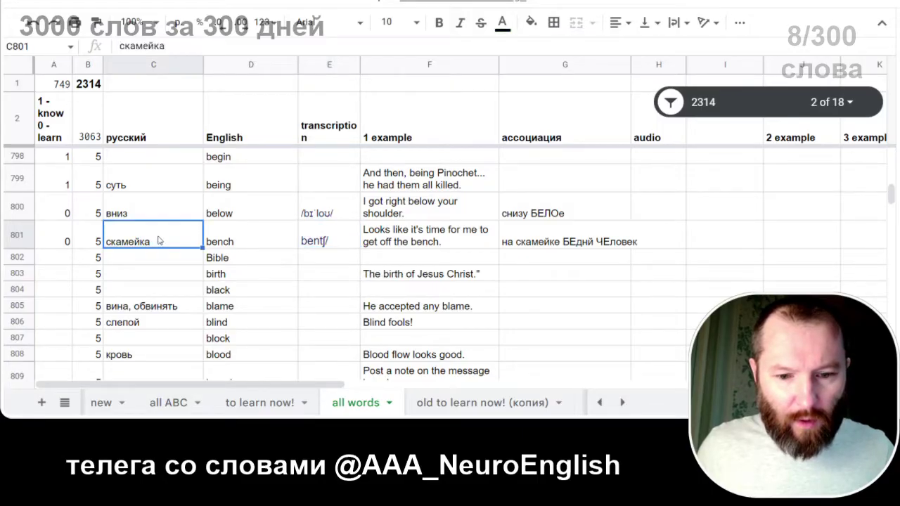
# Step: Copy the "bench" entry C801:G801 from "all words" into row 15 of the "to learn now!" sheet, starting at C15
pyautogui.keyDown('shift'); pyautogui.click(578, 240); pyautogui.keyUp('shift')
pyautogui.hotkey('ctrl', 'c')
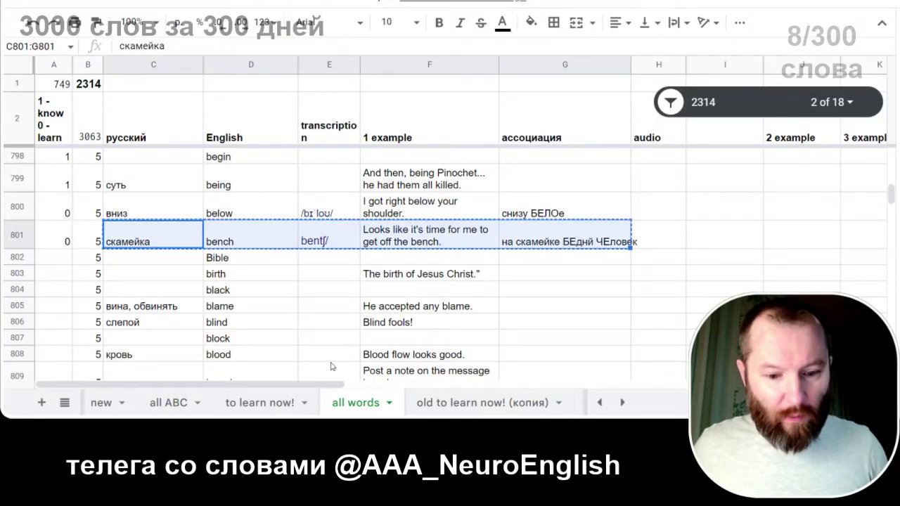
pyautogui.click(266, 402)
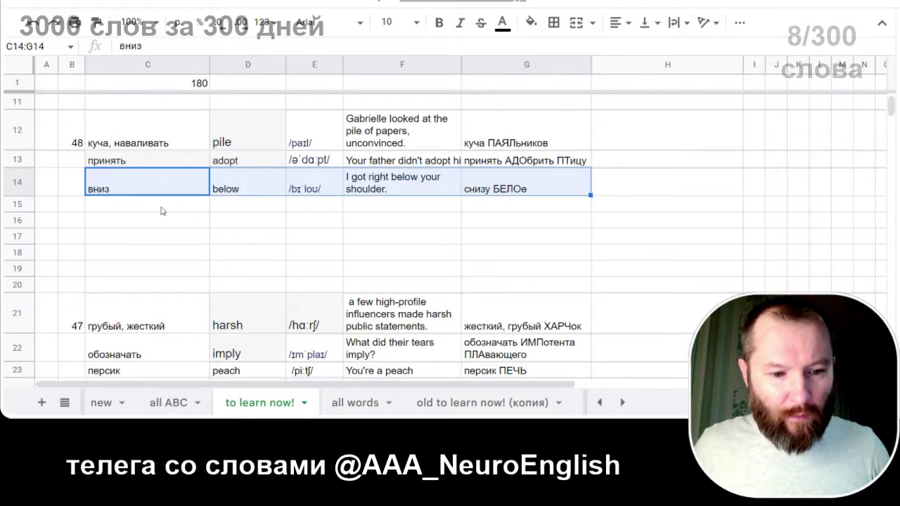
pyautogui.click(161, 210)
pyautogui.hotkey('ctrl', 'v')
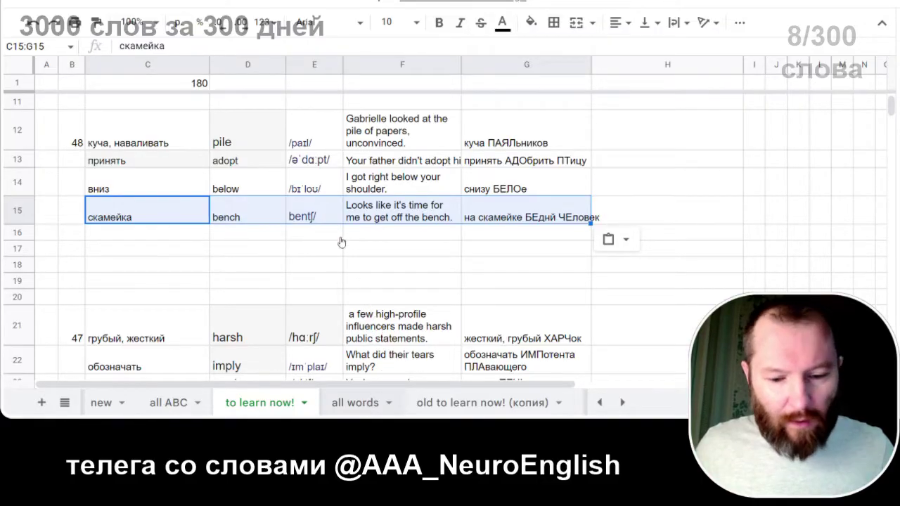
# Step: Return to the "all words" sheet and mark "chair" as a known word with 1 in A823
pyautogui.click(360, 405)
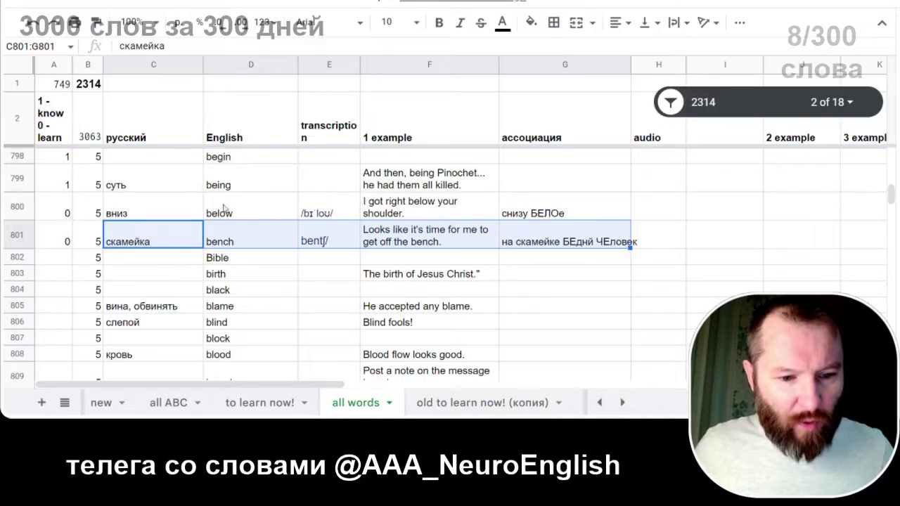
pyautogui.scroll(-7, 227, 241)
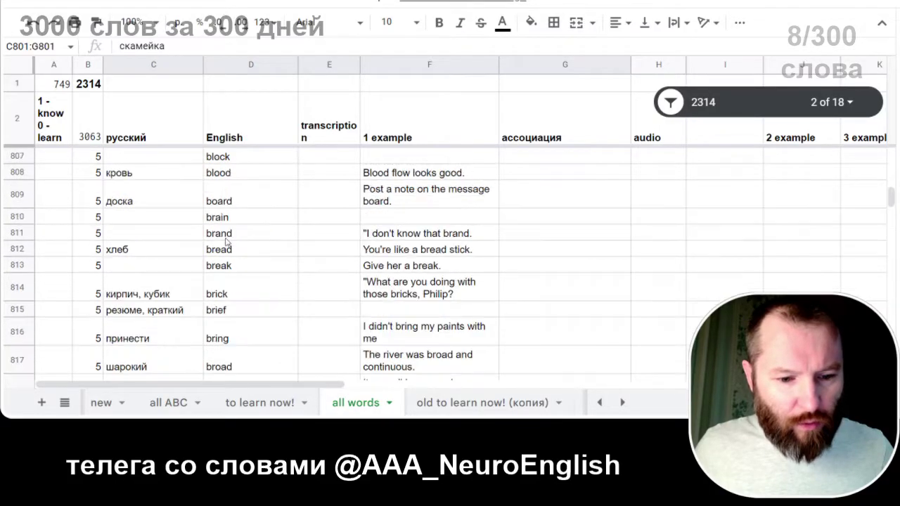
pyautogui.scroll(-2, 227, 242)
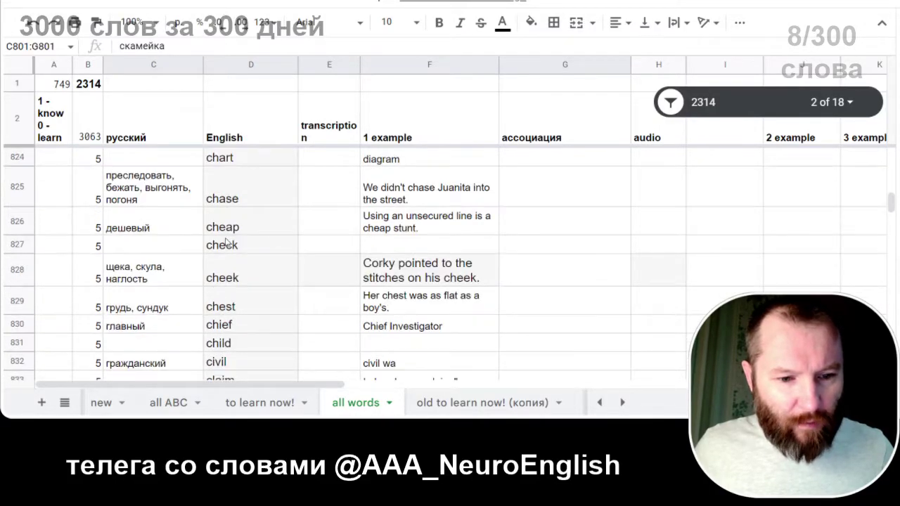
pyautogui.scroll(1, 220, 200)
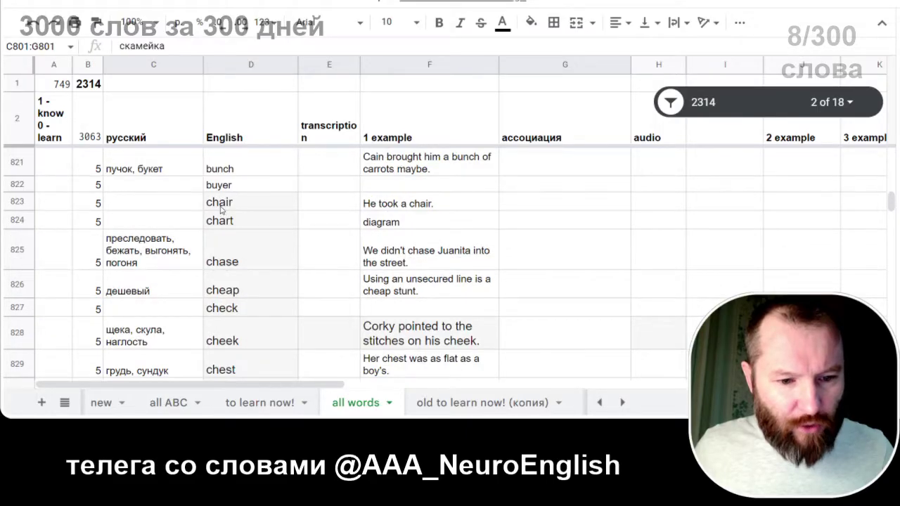
pyautogui.click(220, 205)
pyautogui.click(56, 201)
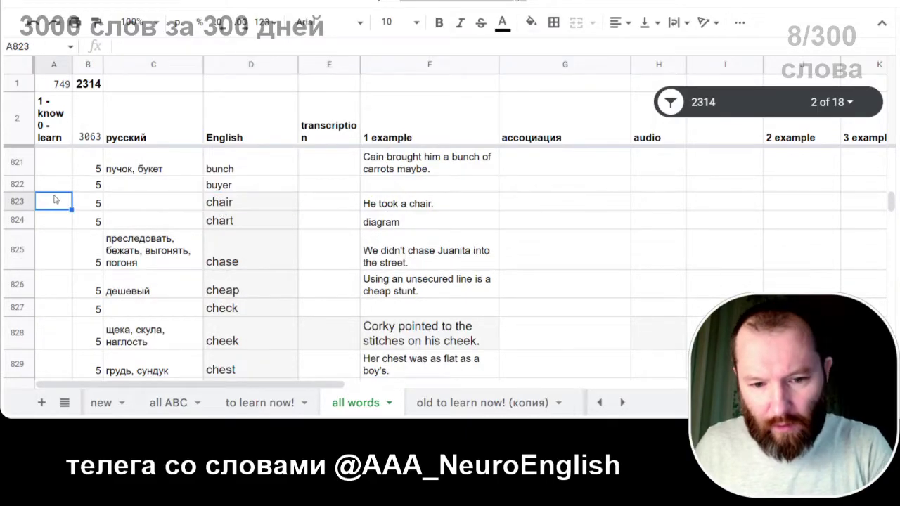
pyautogui.write('1')
# Step: Select "chart" in D824, then switch to the English-Russian translator and look up "chart"
pyautogui.click(62, 225)
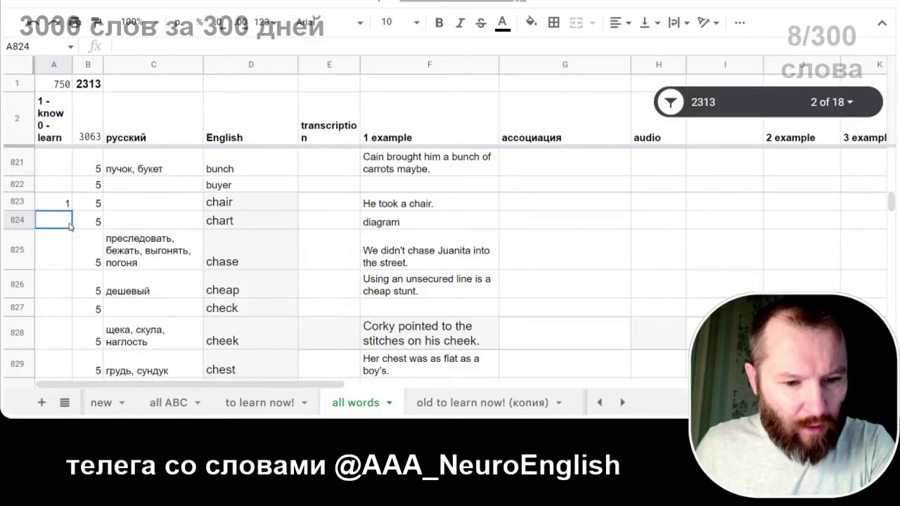
pyautogui.click(224, 224)
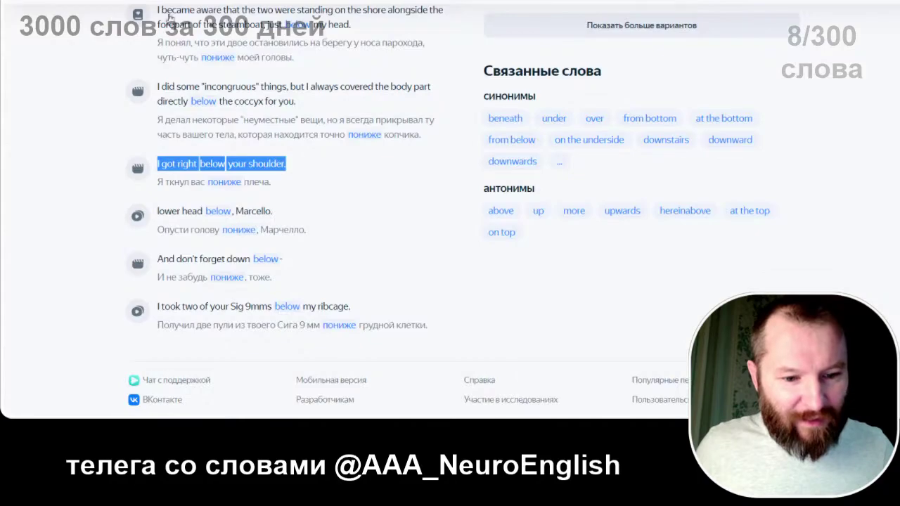
pyautogui.scroll(10, 169, 19)
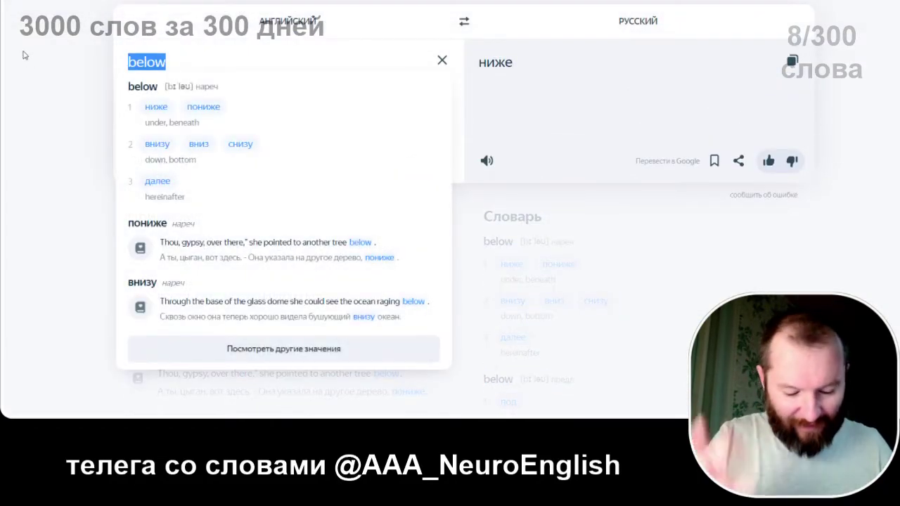
pyautogui.write('chart')
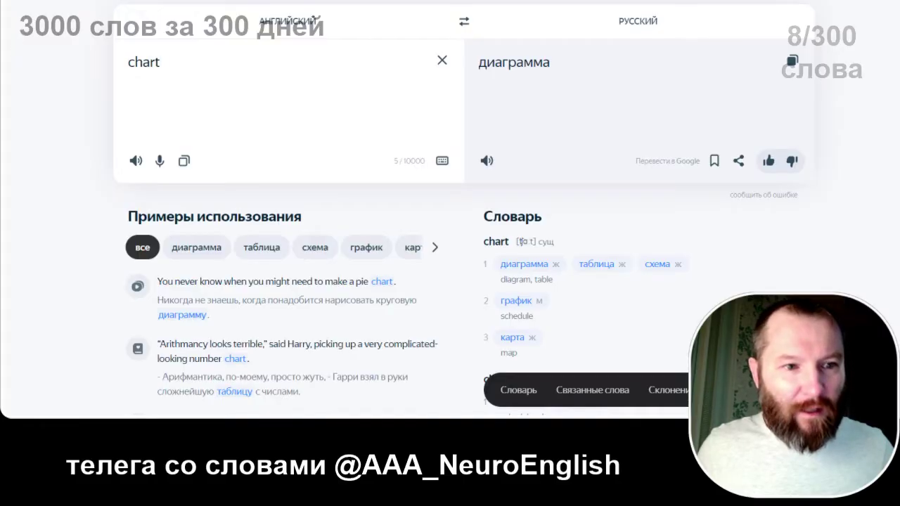
# Step: Switch back to the spreadsheet and mark "chart" as a word to learn with 0 in A824
pyautogui.hotkey('alt', 'Tab')
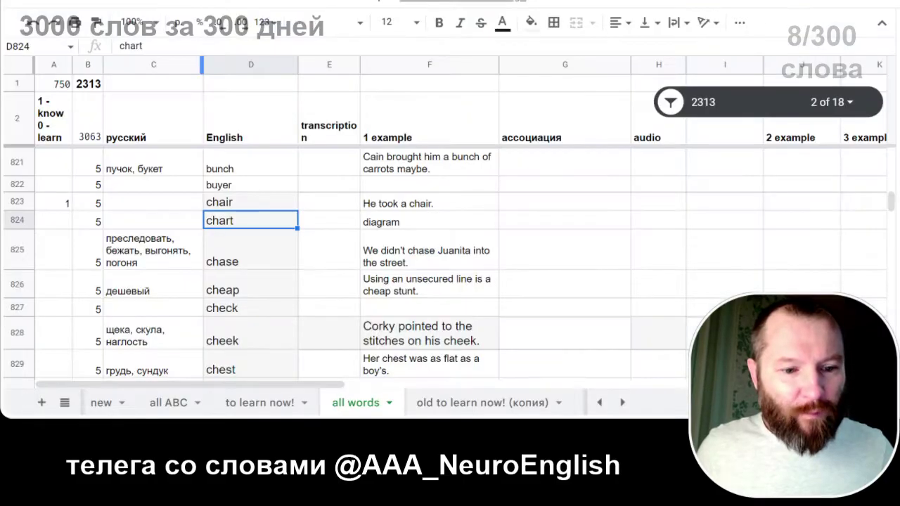
pyautogui.click(62, 223)
pyautogui.write('0')
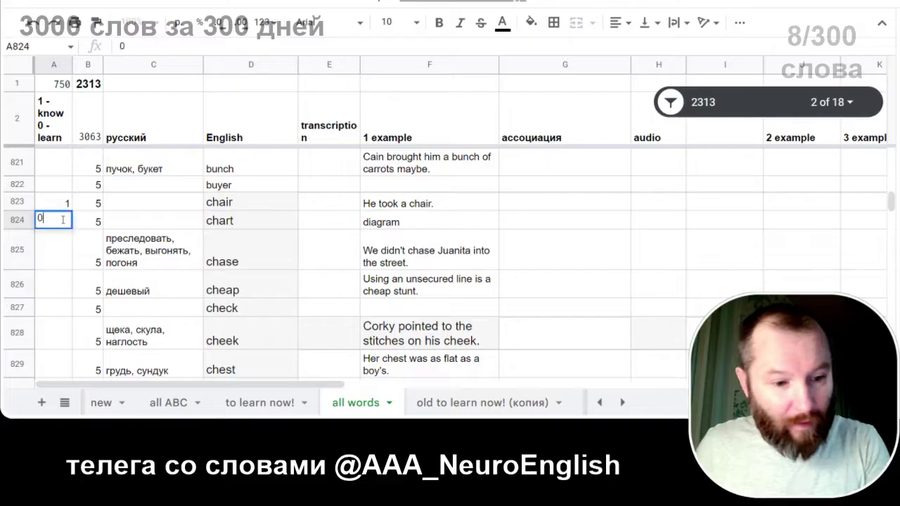
# Step: Enter the Russian translation "диаграмма" for "chart" in C824
pyautogui.click(139, 223)
pyautogui.write('lb')
pyautogui.press('BackSpace')
pyautogui.press('BackSpace')
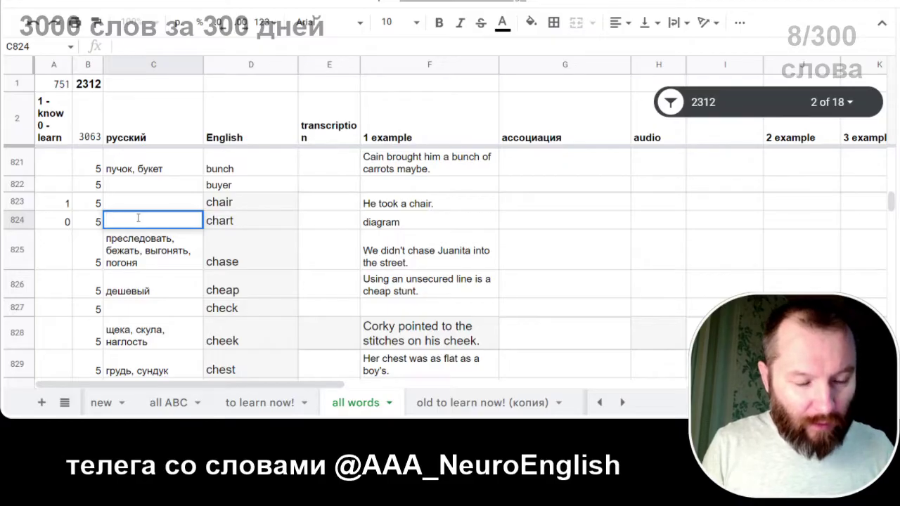
pyautogui.write('дидаг')
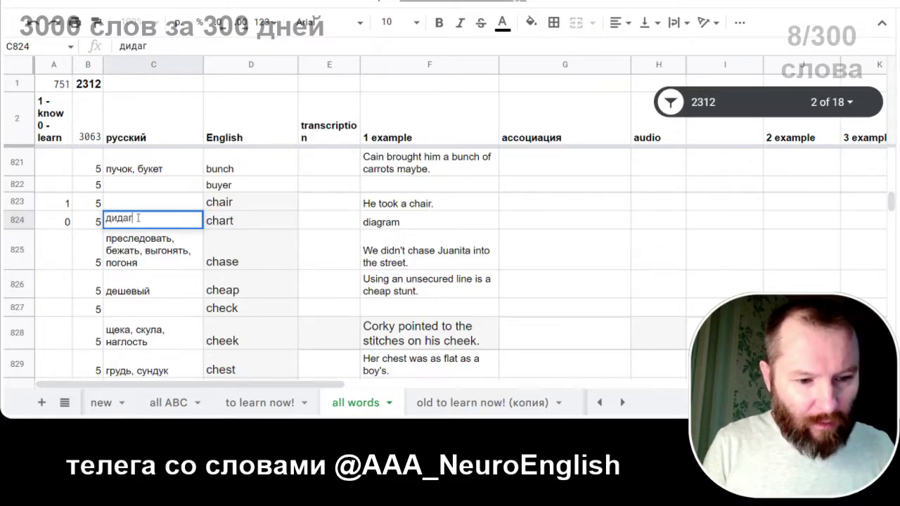
pyautogui.press('BackSpace')
pyautogui.press('BackSpace')
pyautogui.press('BackSpace')
pyautogui.write('аграмм')
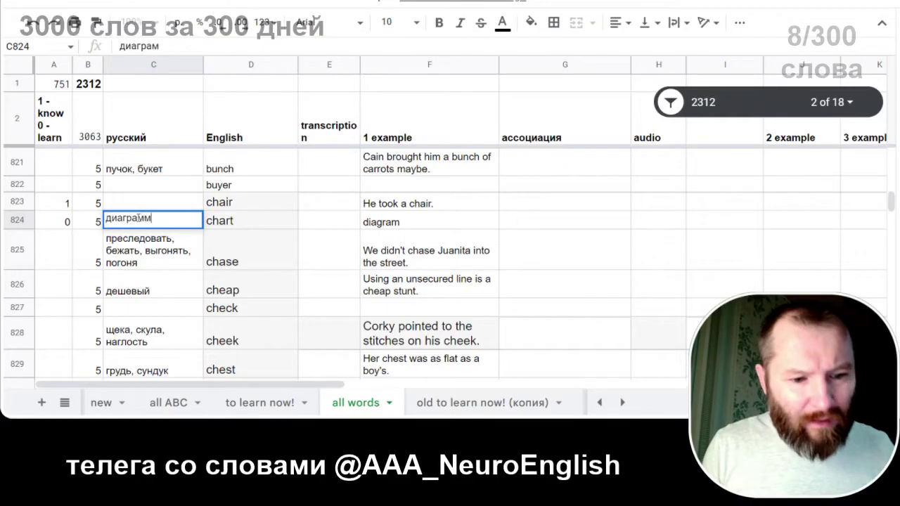
pyautogui.press('Return')
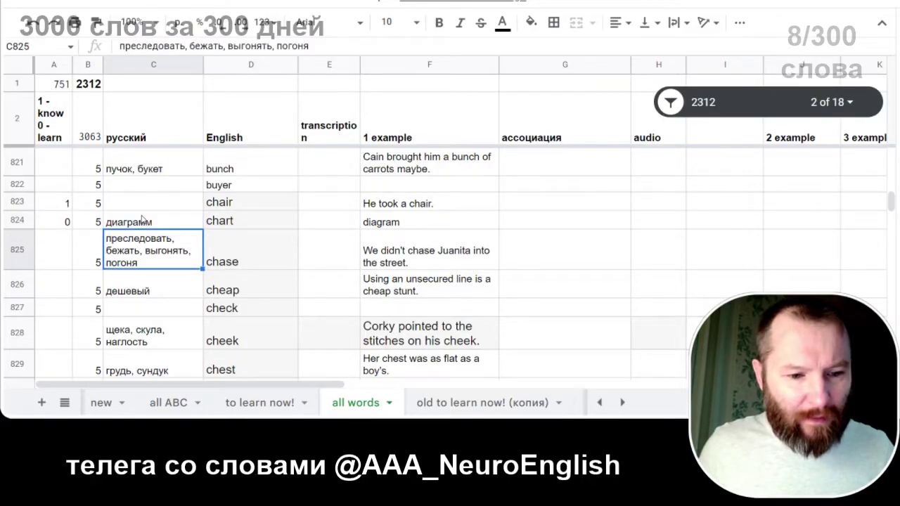
pyautogui.doubleClick(138, 221)
pyautogui.write('а')
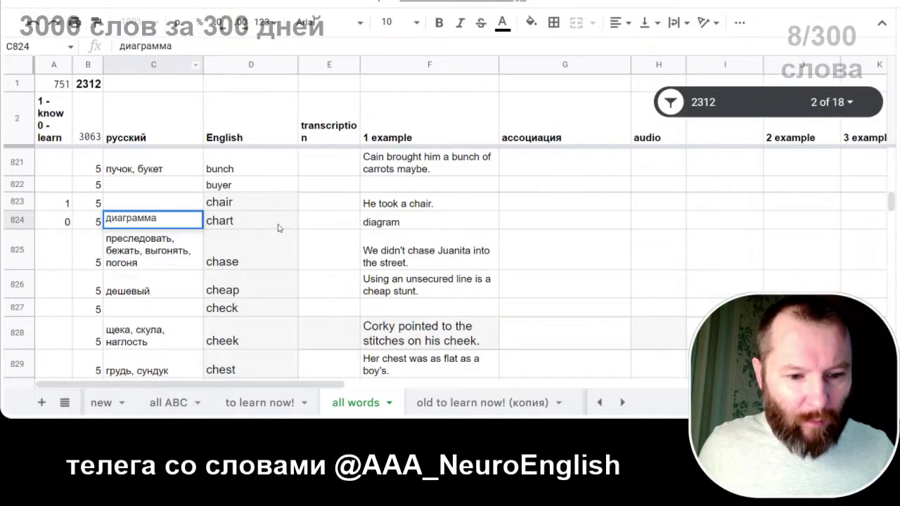
# Step: Look up "chart" in the Cambridge Dictionary and copy its US transcription "/tʃɑːrt/" into E824
pyautogui.click(279, 226)
pyautogui.click(317, 230)
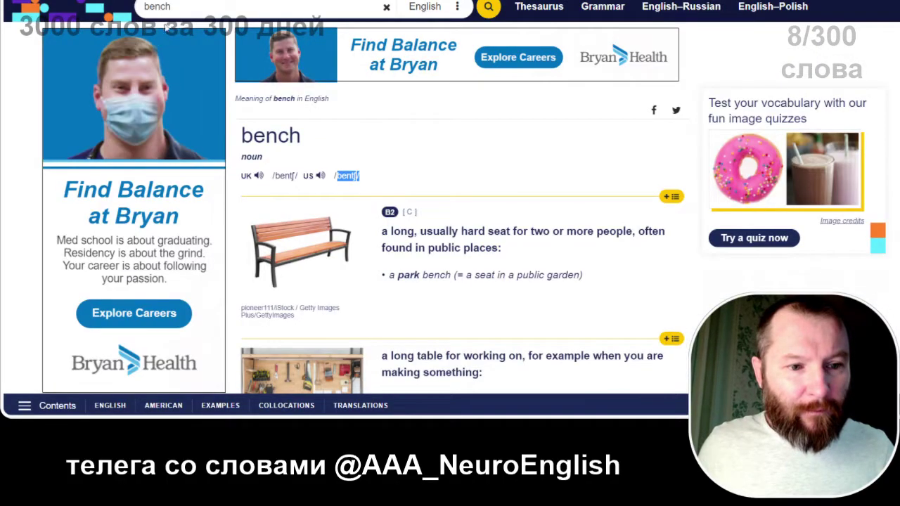
pyautogui.write('chart')
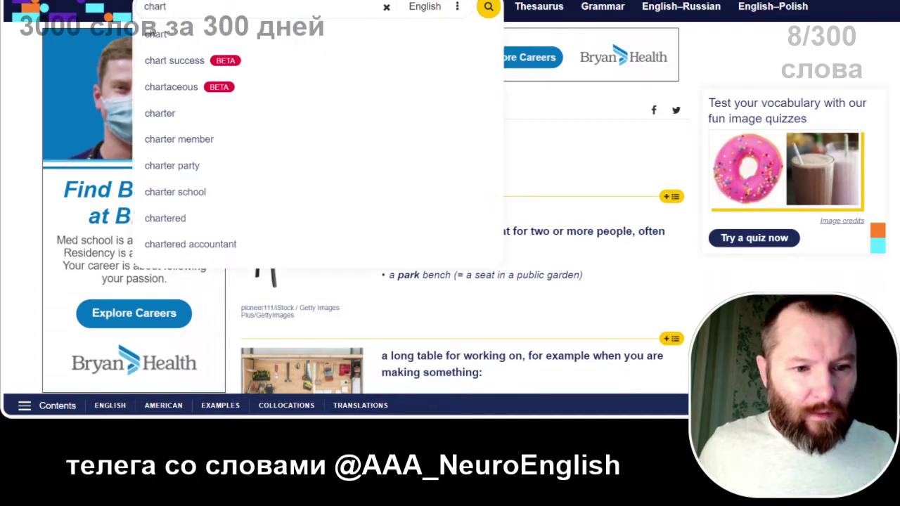
pyautogui.press('Return')
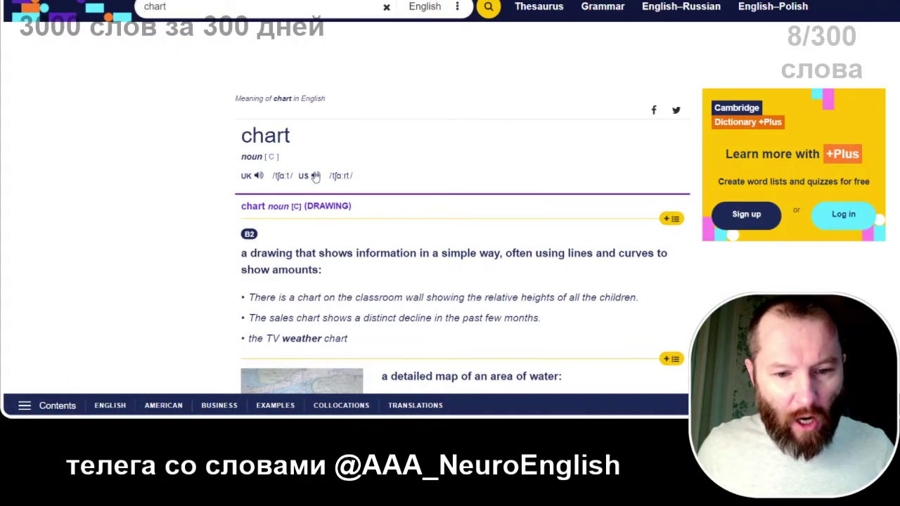
pyautogui.moveTo(367, 175); pyautogui.dragTo(330, 174)
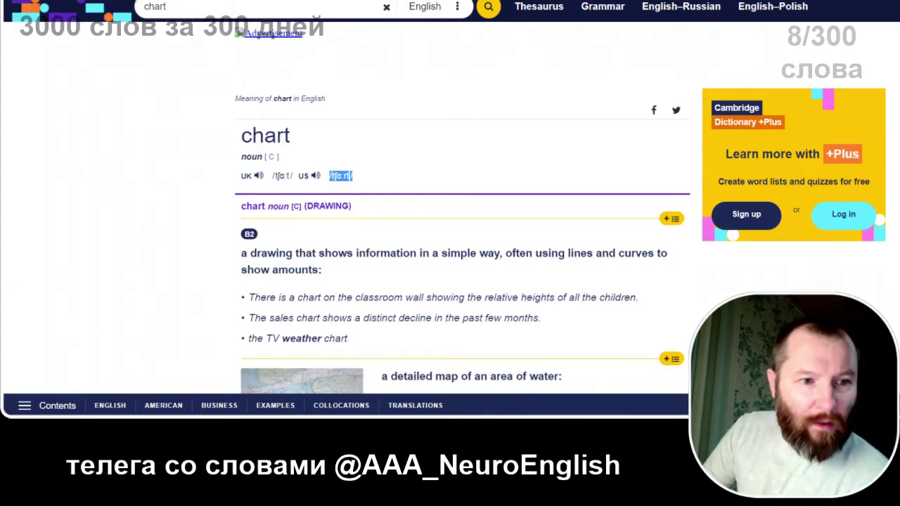
pyautogui.hotkey('alt', 'Tab')
pyautogui.hotkey('ctrl', 'v')
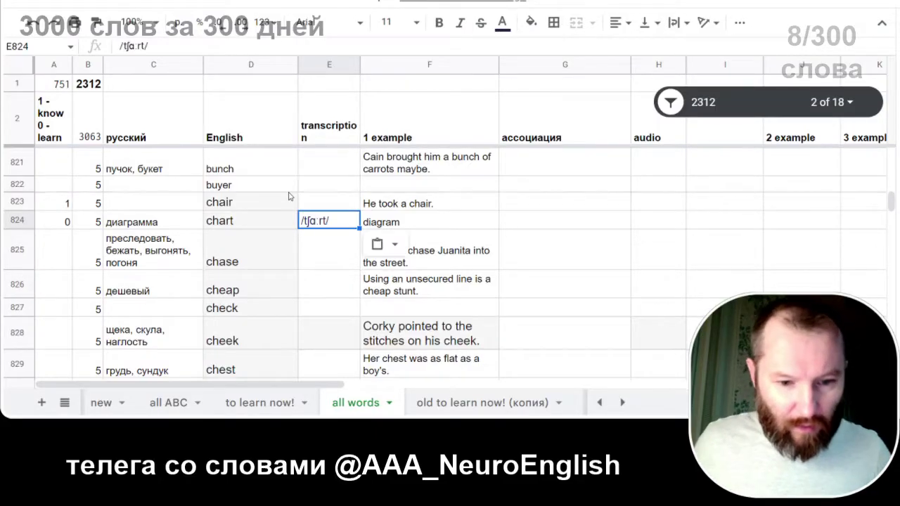
# Step: Replace the example in F824 with "You never know when you might need to make a pie chart." from the translator's "диаграмма" examples
pyautogui.click(452, 218)
pyautogui.hotkey('alt', 'Tab')
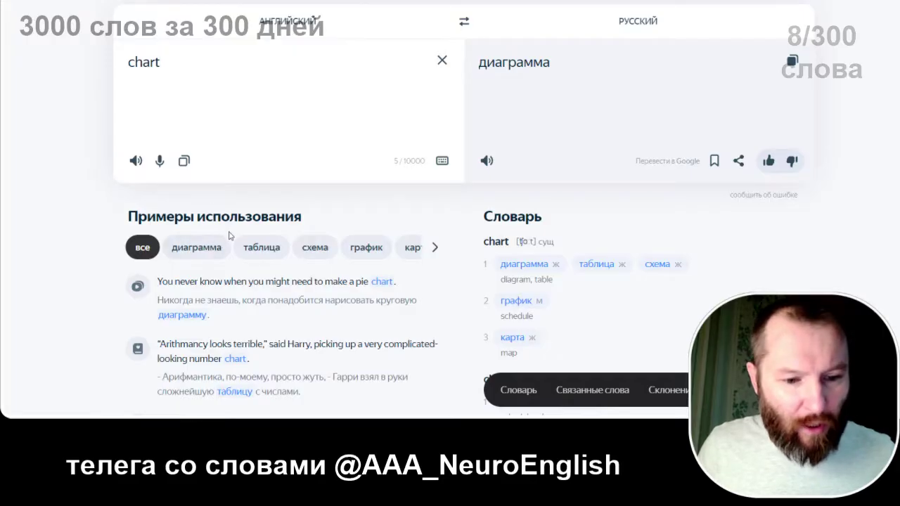
pyautogui.scroll(-2, 227, 237)
pyautogui.click(199, 125)
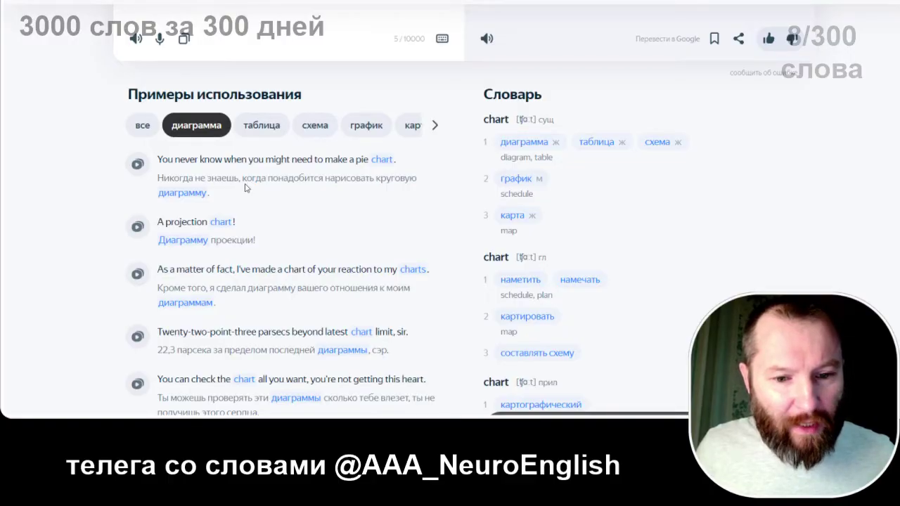
pyautogui.moveTo(407, 168); pyautogui.dragTo(148, 171)
pyautogui.hotkey('ctrl', 'c')
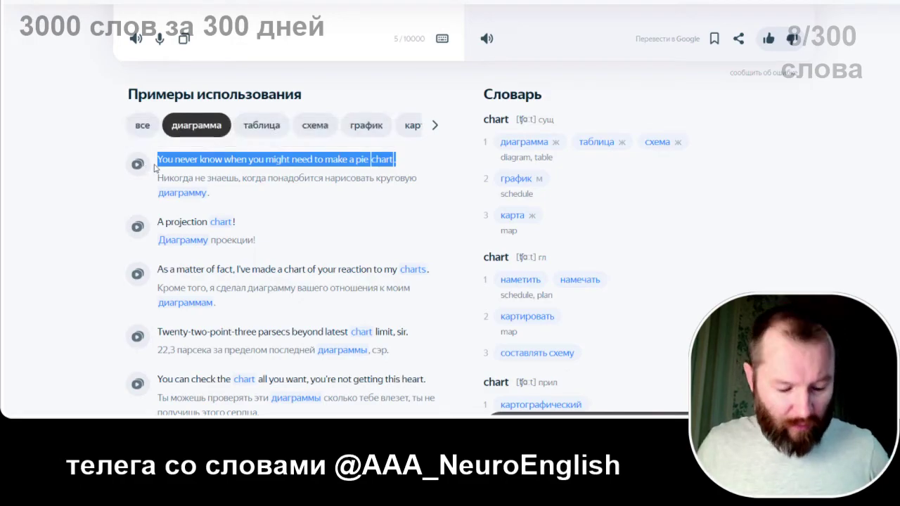
pyautogui.hotkey('alt', 'Tab')
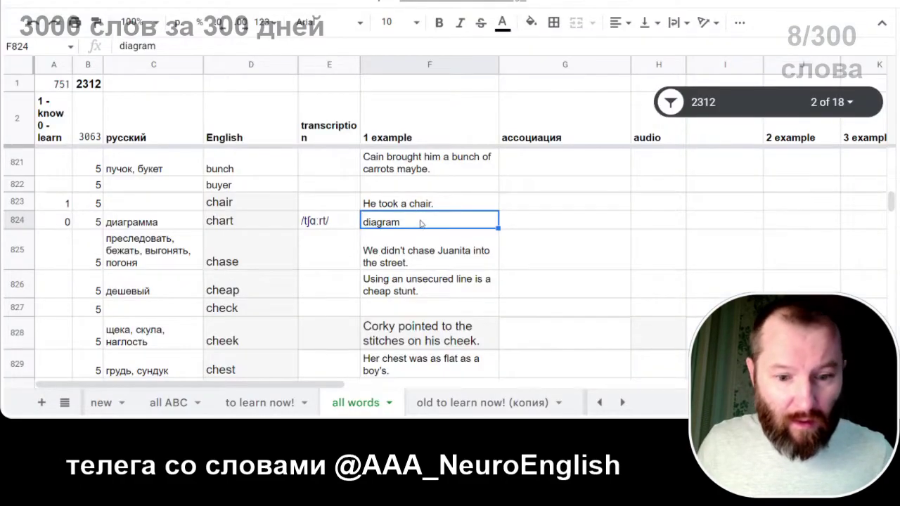
pyautogui.hotkey('ctrl', 'v')
# Step: Enter the association "диаграмма ЧАРТов" for "chart" in G824
pyautogui.click(533, 225)
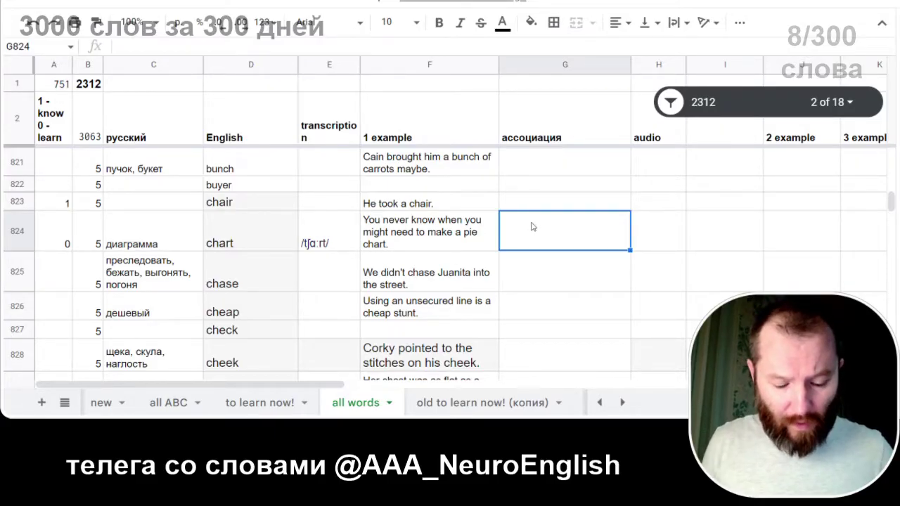
pyautogui.doubleClick(533, 226)
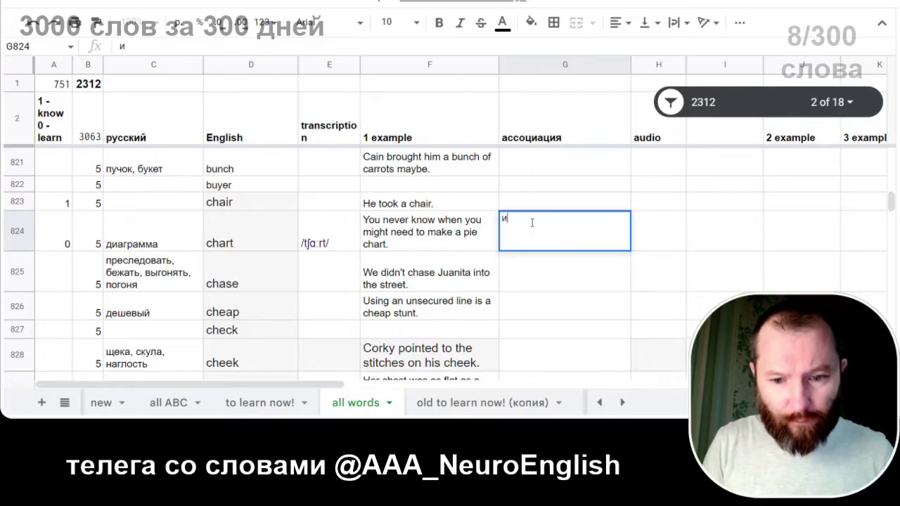
pyautogui.write('диагр')
pyautogui.press('BackSpace')
pyautogui.press('BackSpace')
pyautogui.press('BackSpace')
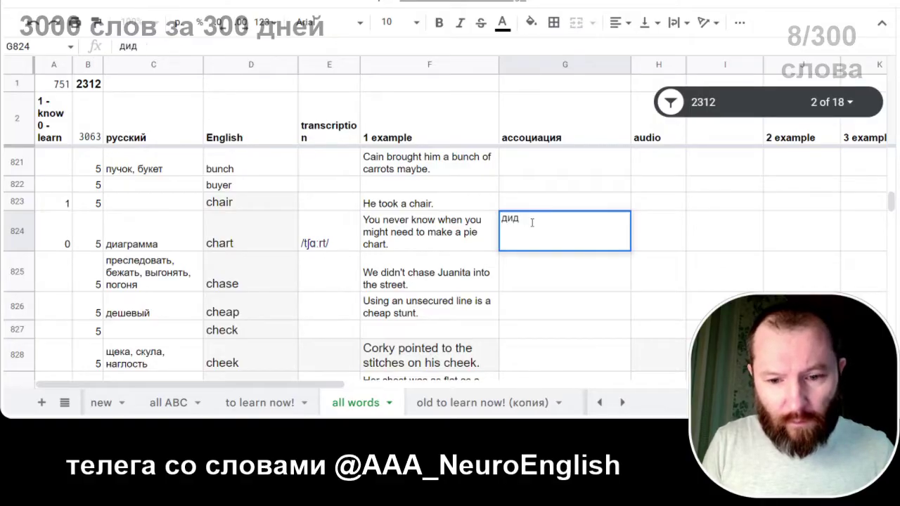
pyautogui.write('аграмма')
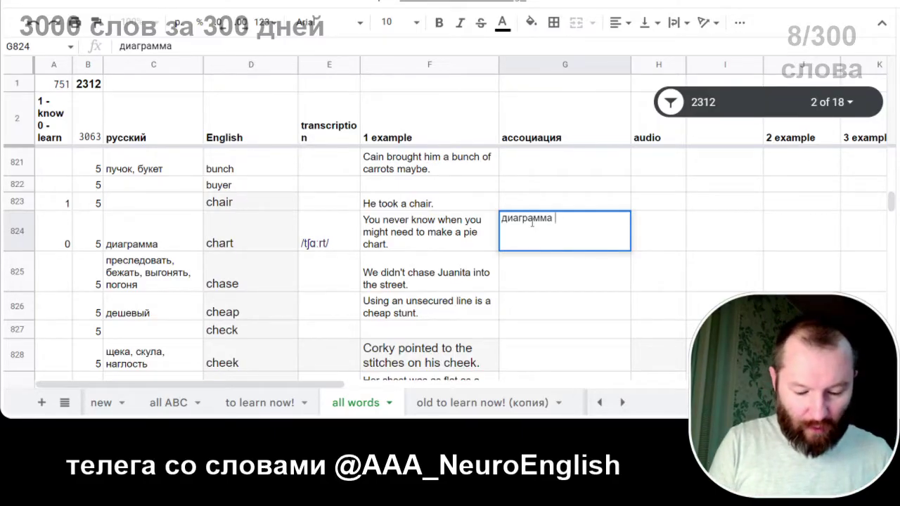
pyautogui.write('ЧАРТОВ')
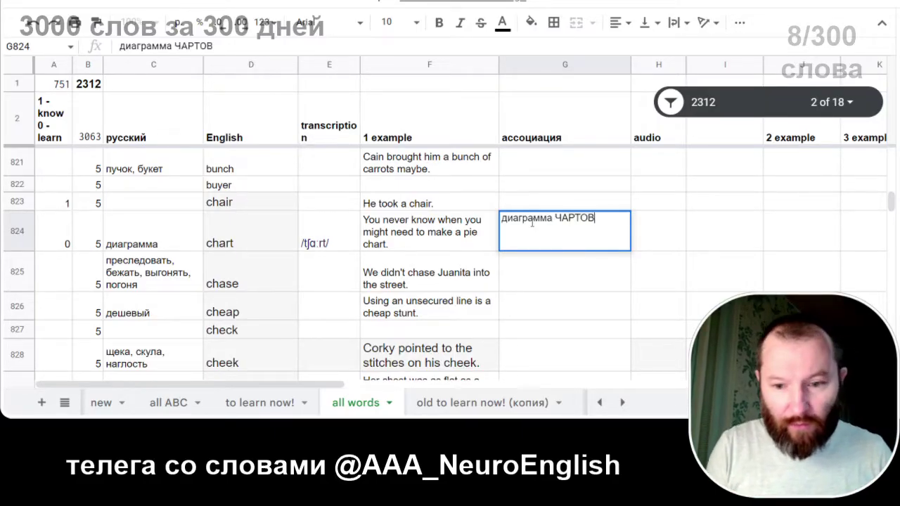
pyautogui.press('BackSpace')
pyautogui.press('BackSpace')
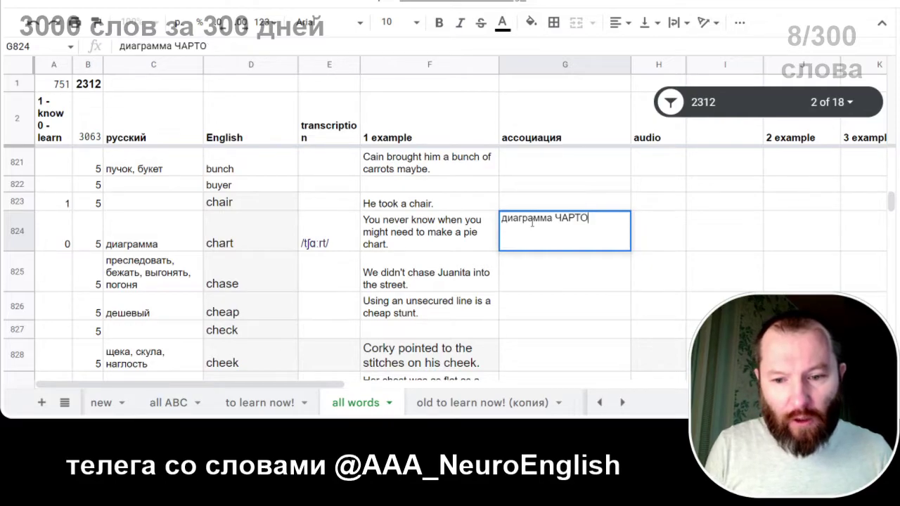
pyautogui.write('ов')
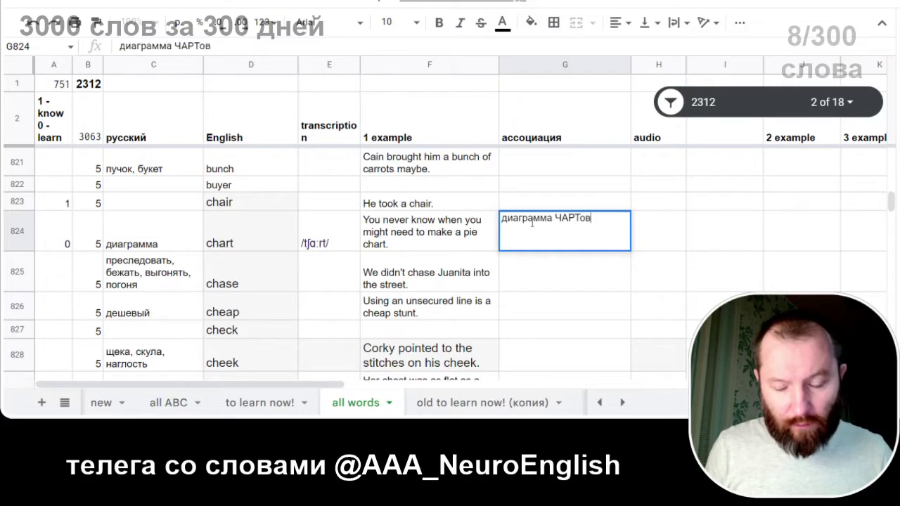
# Step: Extend the association for "chart" in G824 to read "диаграмма популярных ЧАРТов"
pyautogui.press('Return')
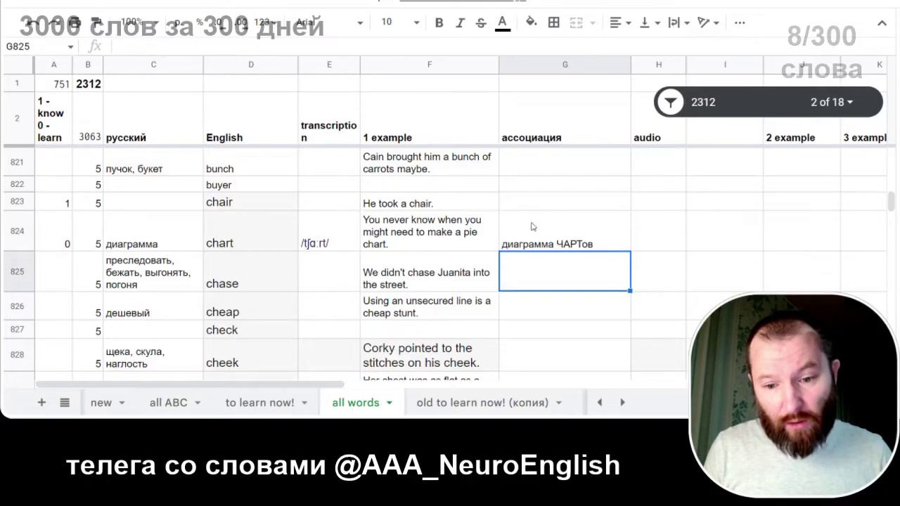
pyautogui.click(532, 227)
pyautogui.doubleClick(532, 223)
pyautogui.write('попул')
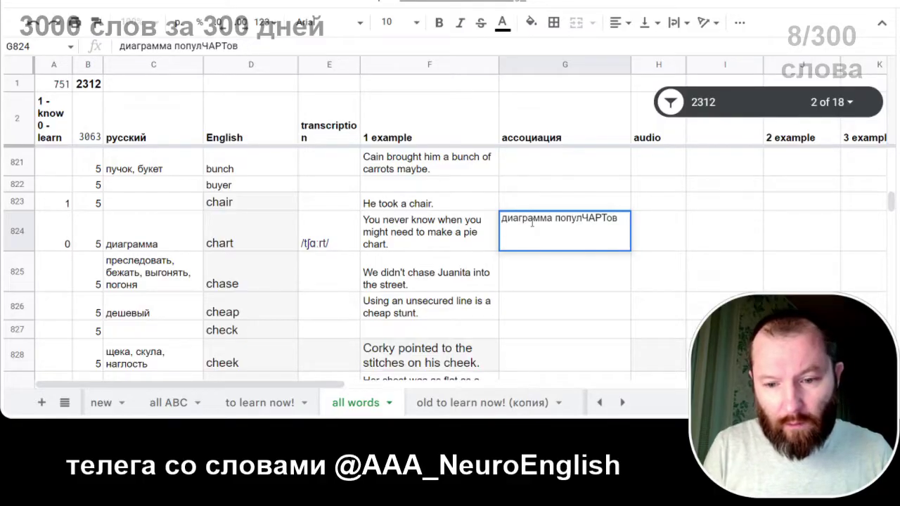
pyautogui.press('BackSpace')
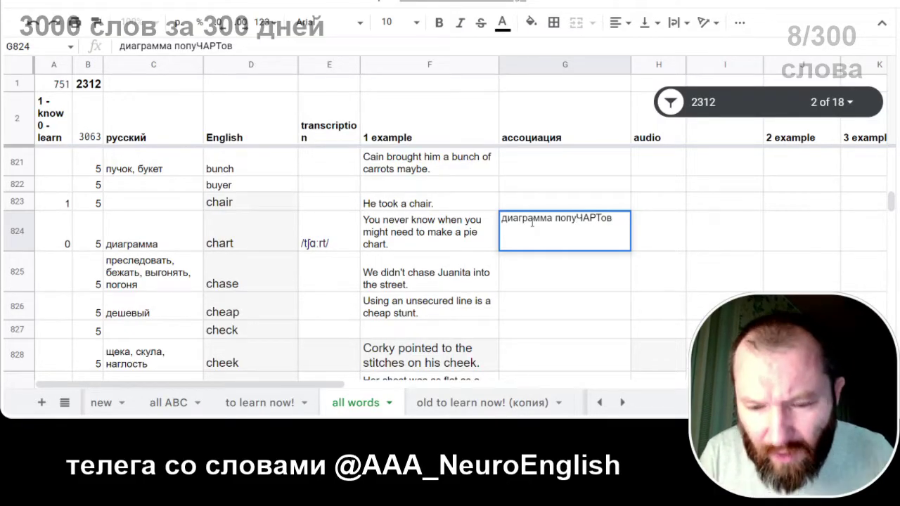
pyautogui.write('лярных')
pyautogui.press('Return')
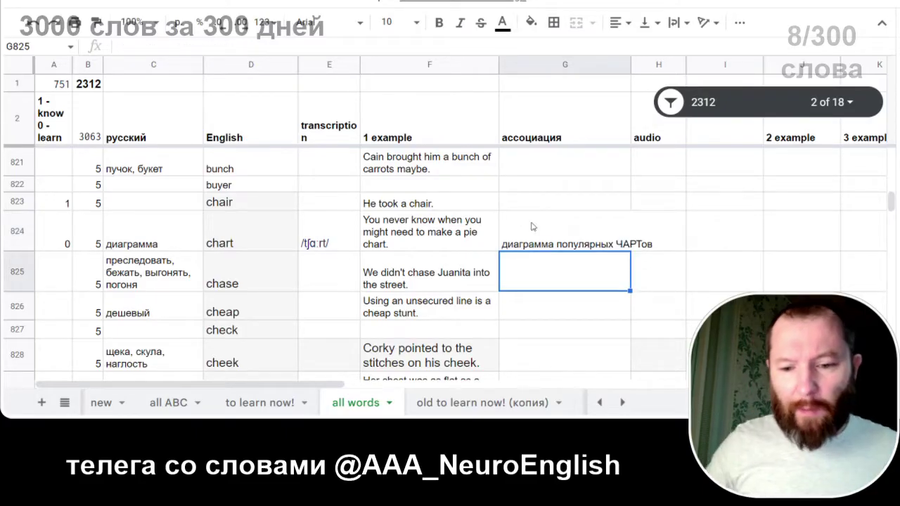
# Step: Copy the "chart" entry C824:G824 into row 16 of the "to learn now!" sheet, starting in column C
pyautogui.scroll(-1, 532, 227)
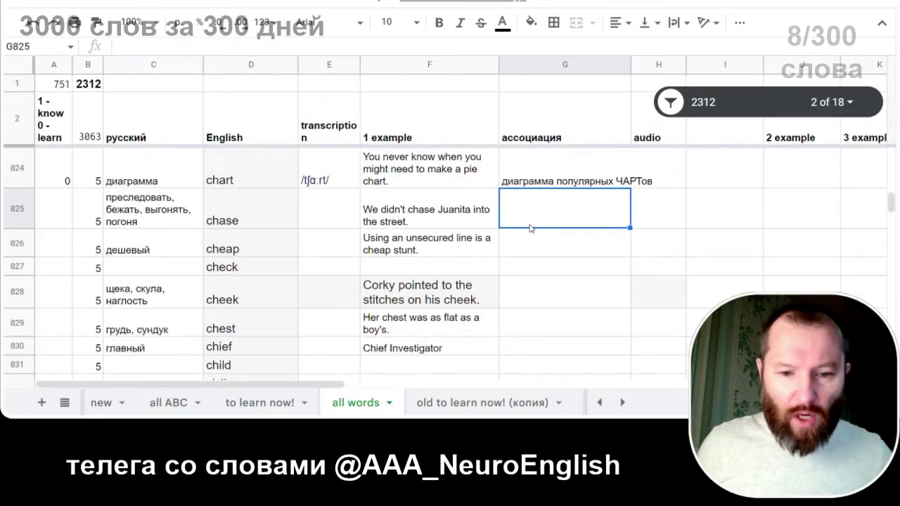
pyautogui.click(179, 180)
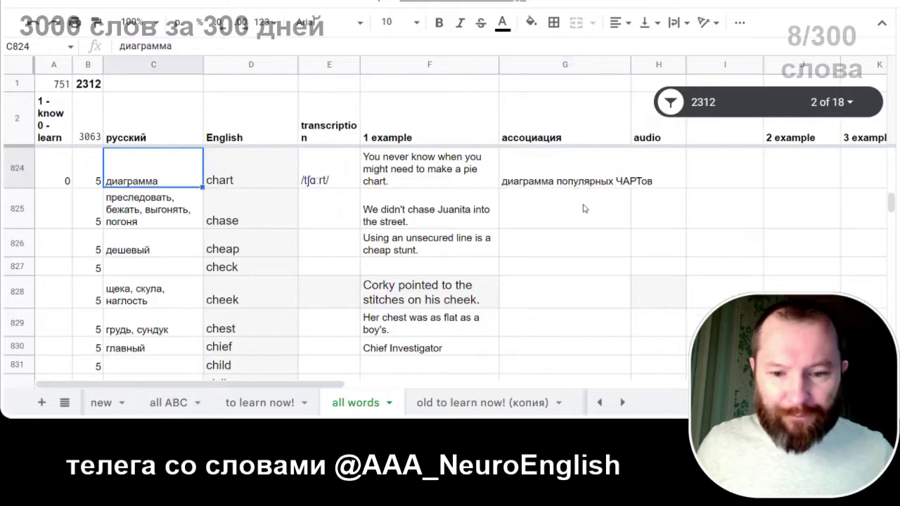
pyautogui.keyDown('shift'); pyautogui.click(565, 165); pyautogui.keyUp('shift')
pyautogui.hotkey('ctrl', 'c')
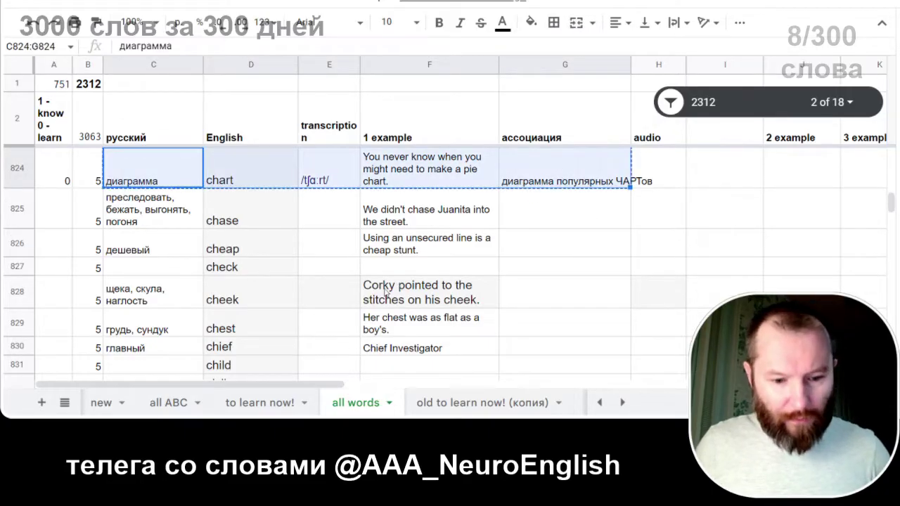
pyautogui.click(281, 402)
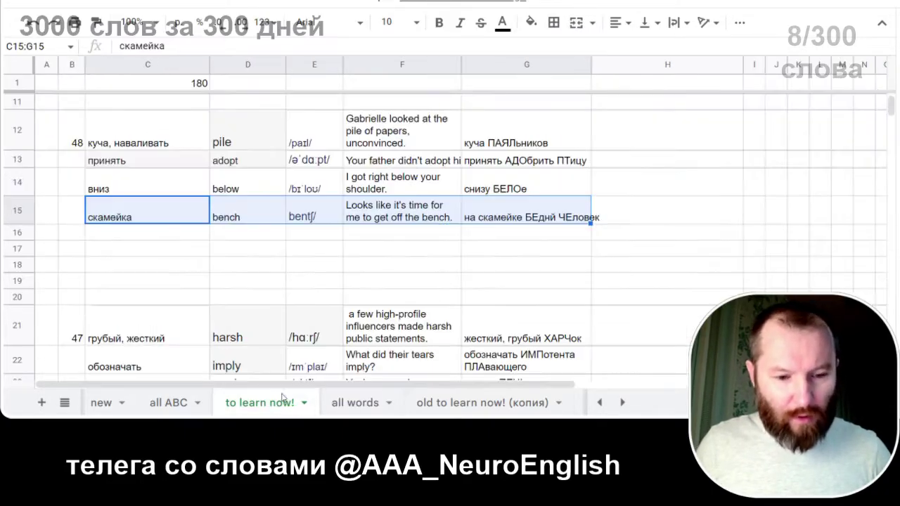
pyautogui.click(161, 233)
pyautogui.hotkey('ctrl', 'v')
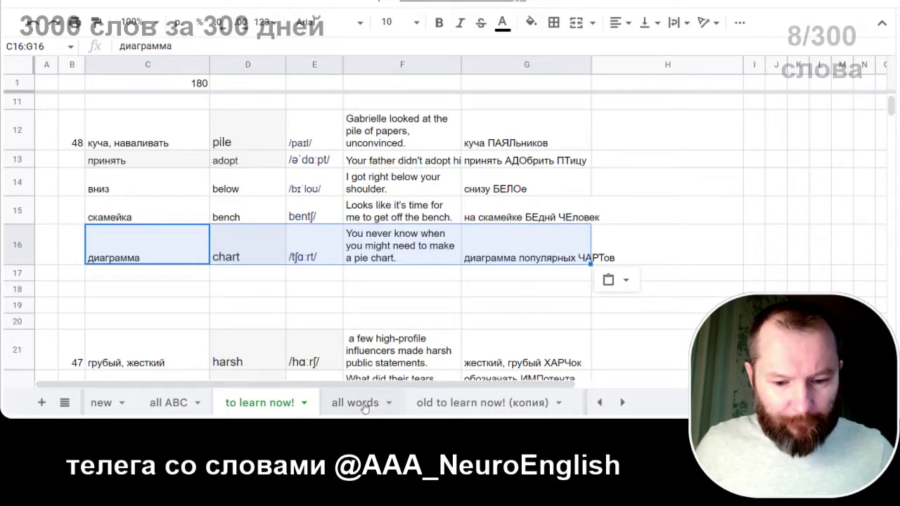
# Step: Return to the "all words" sheet and mark "depth" as a word to learn with 0 in A858
pyautogui.click(359, 402)
pyautogui.scroll(-2, 215, 236)
pyautogui.scroll(-5, 215, 236)
pyautogui.scroll(-3, 216, 235)
pyautogui.scroll(2, 221, 246)
pyautogui.click(223, 273)
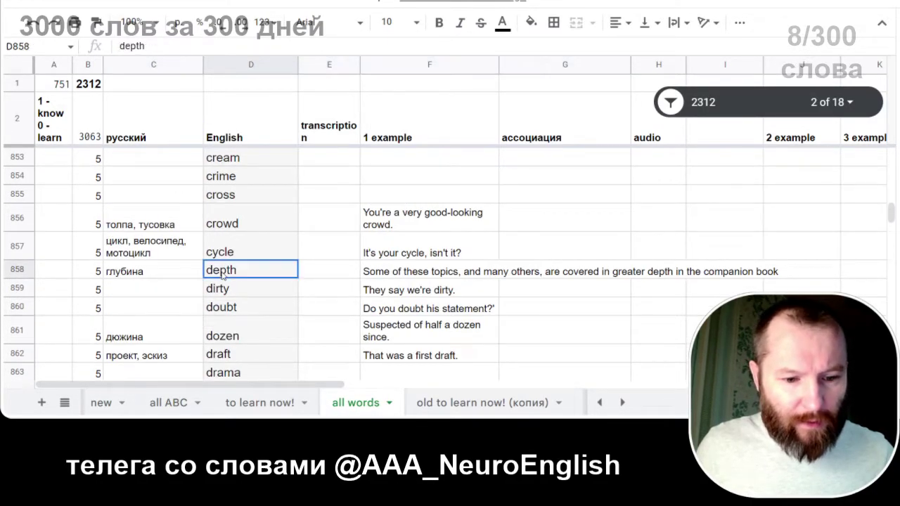
pyautogui.click(60, 276)
pyautogui.write('0')
pyautogui.click(197, 257)
pyautogui.click(218, 273)
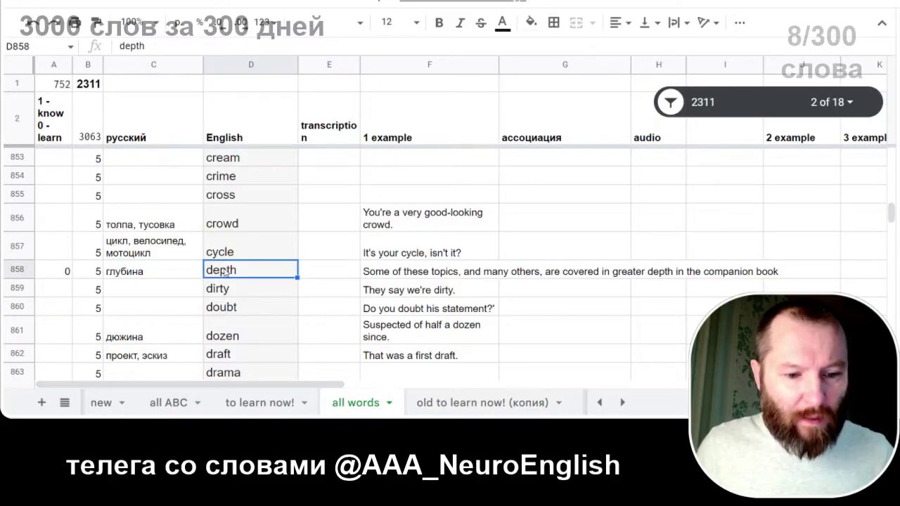
pyautogui.scroll(-1, 240, 267)
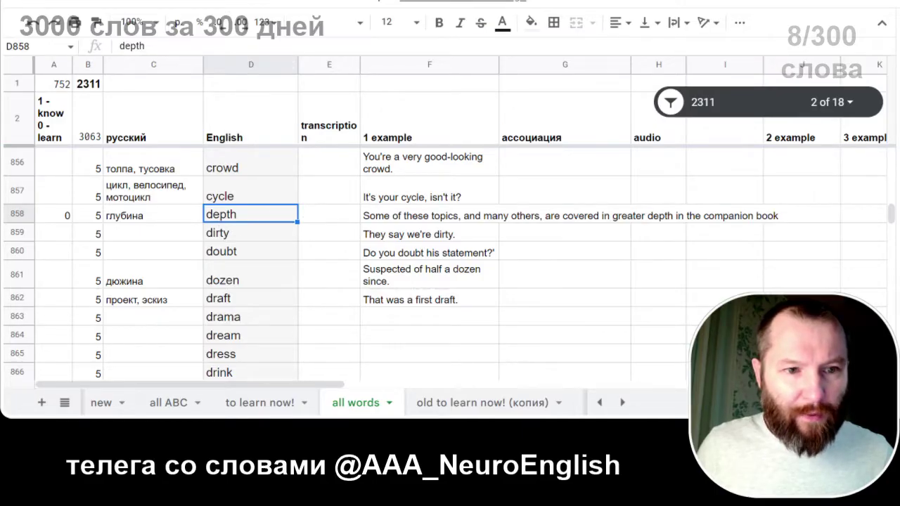
# Step: Look up "depth" in the Cambridge Dictionary and copy its US transcription "/depθ/" into E858
pyautogui.hotkey('alt', 'Tab')
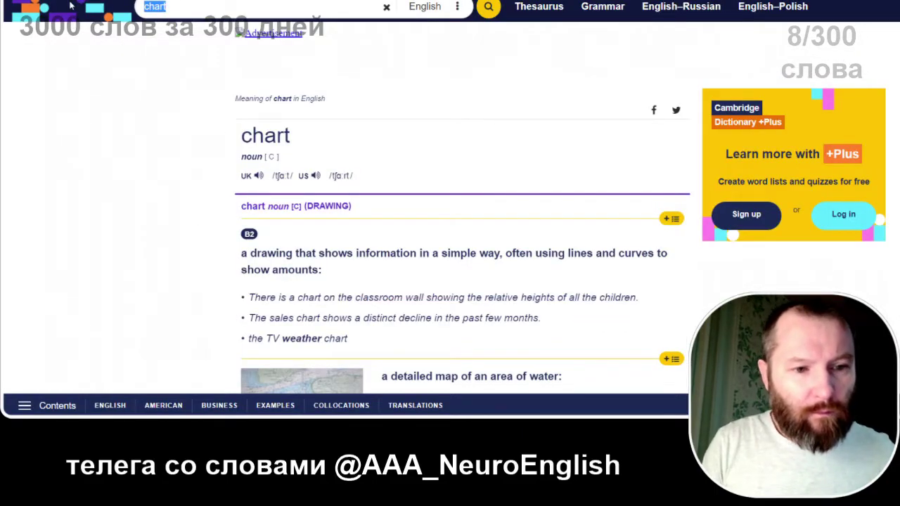
pyautogui.write('de')
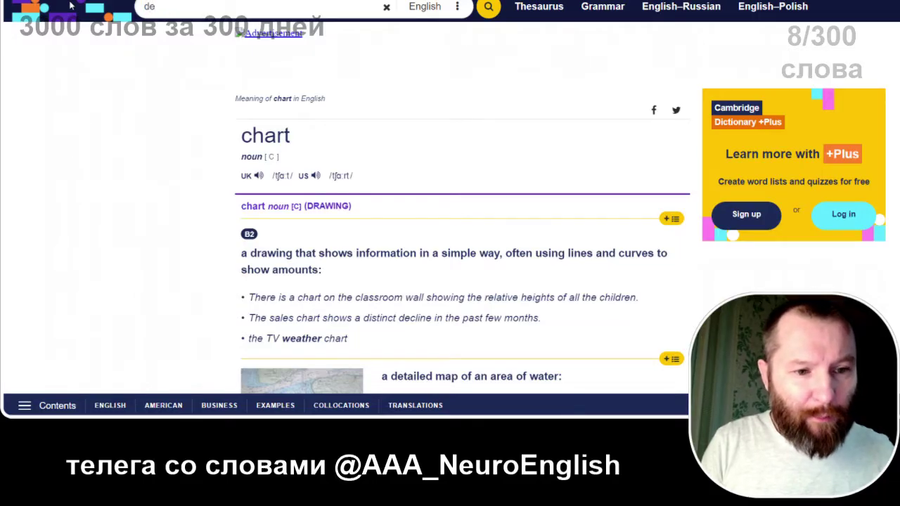
pyautogui.write('pt')
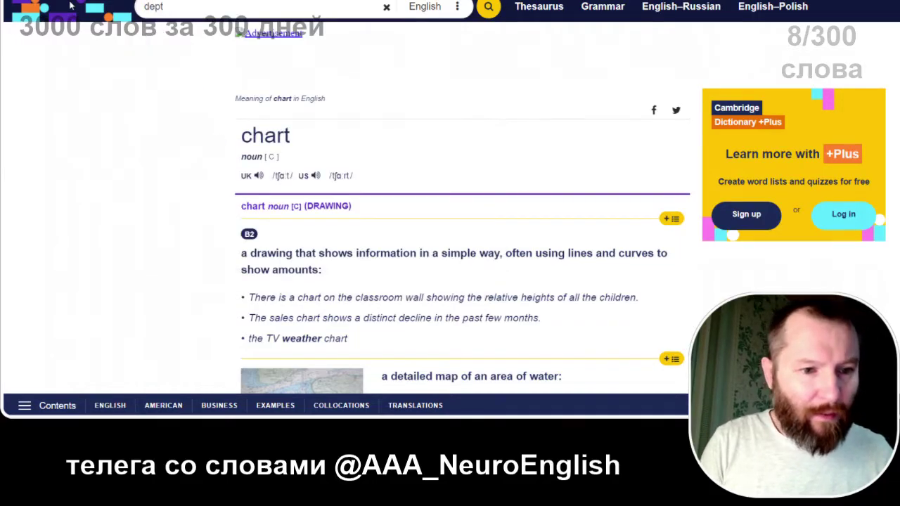
pyautogui.write('h')
pyautogui.press('Return')
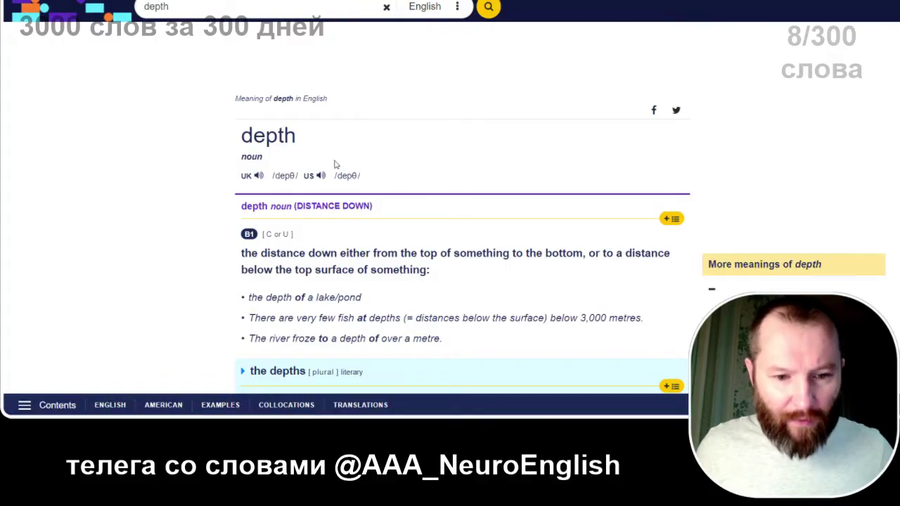
pyautogui.moveTo(363, 177); pyautogui.dragTo(331, 177)
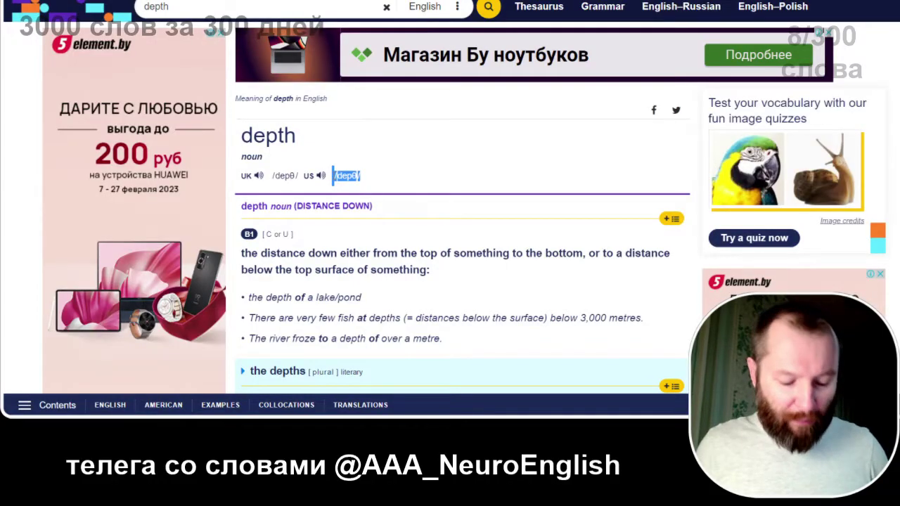
pyautogui.hotkey('alt', 'Tab')
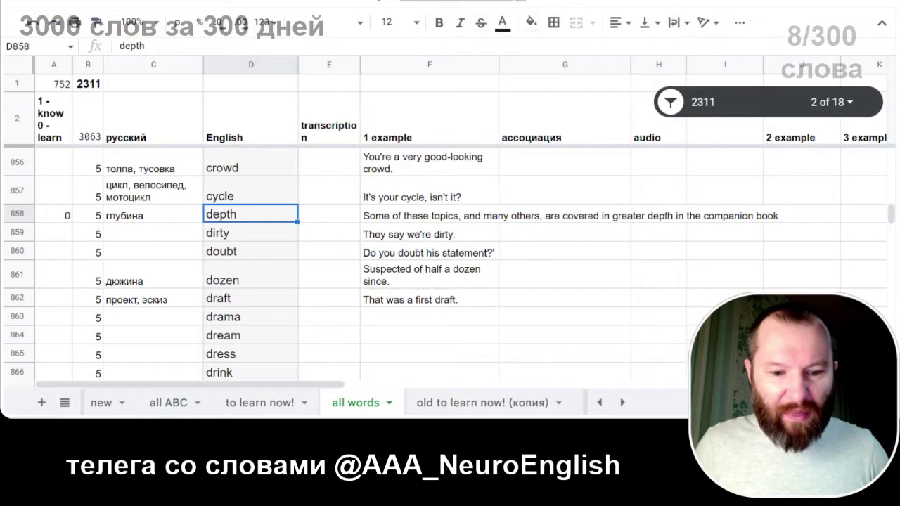
pyautogui.hotkey('ctrl', 'v')
pyautogui.hotkey('ctrl', 'z')
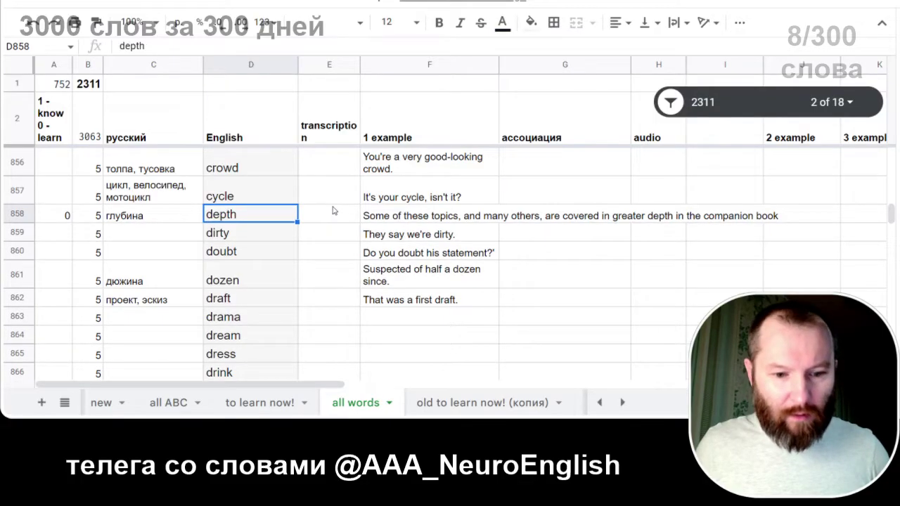
pyautogui.click(333, 210)
pyautogui.hotkey('ctrl', 'v')
# Step: Translate "depth" in the online translator and filter its usage examples by the meaning "глубина"
pyautogui.click(388, 220)
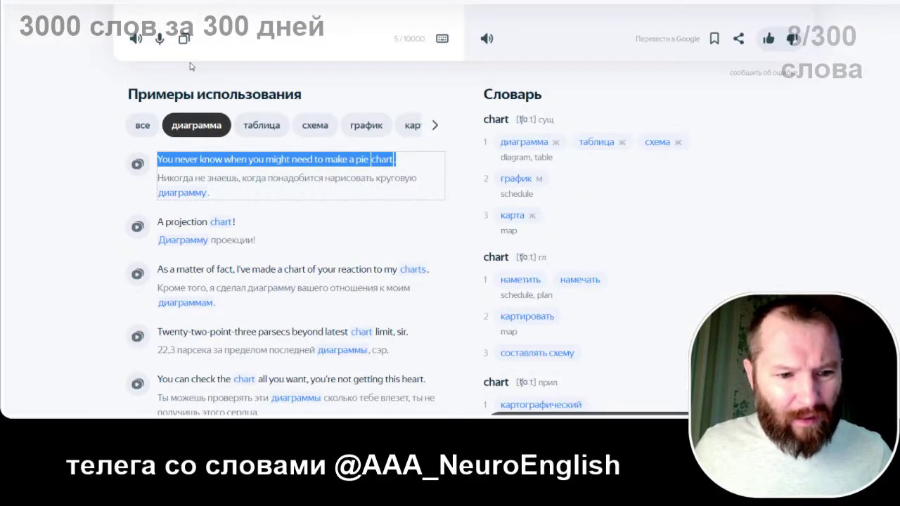
pyautogui.scroll(2, 190, 66)
pyautogui.doubleClick(144, 62)
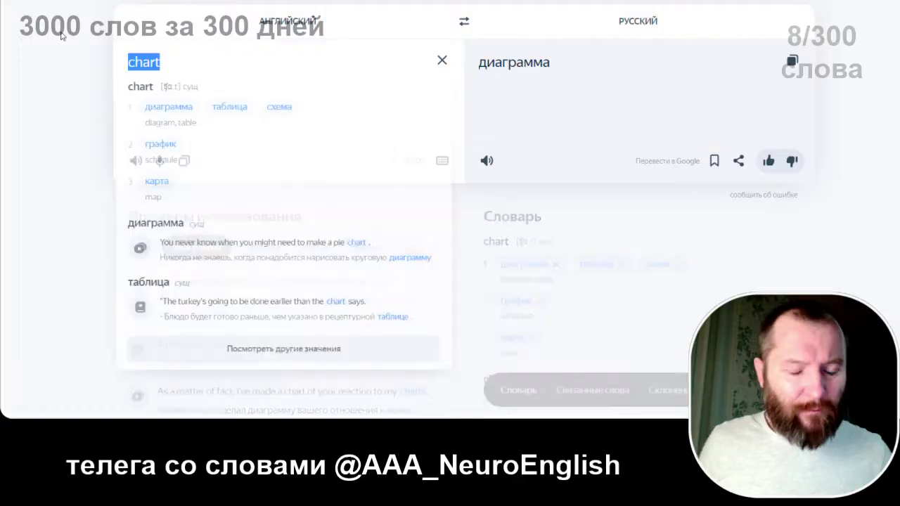
pyautogui.write('f')
pyautogui.press('BackSpace')
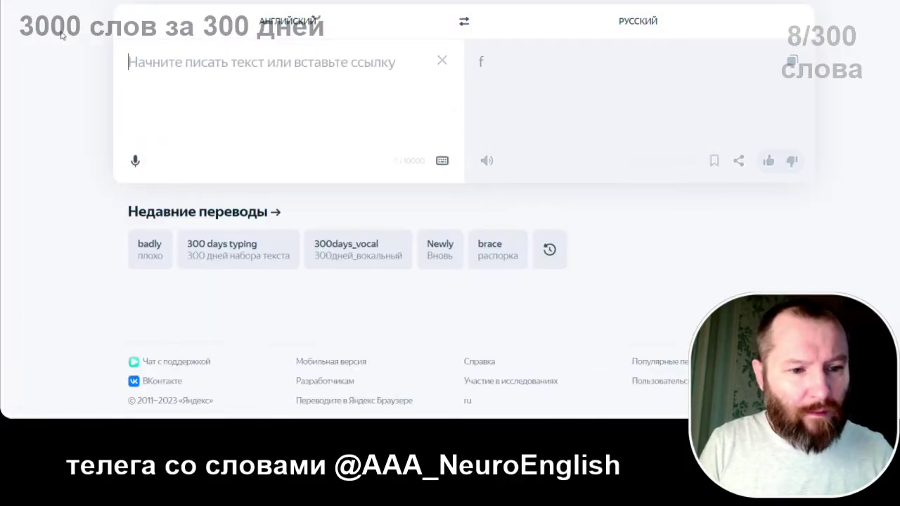
pyautogui.write('d')
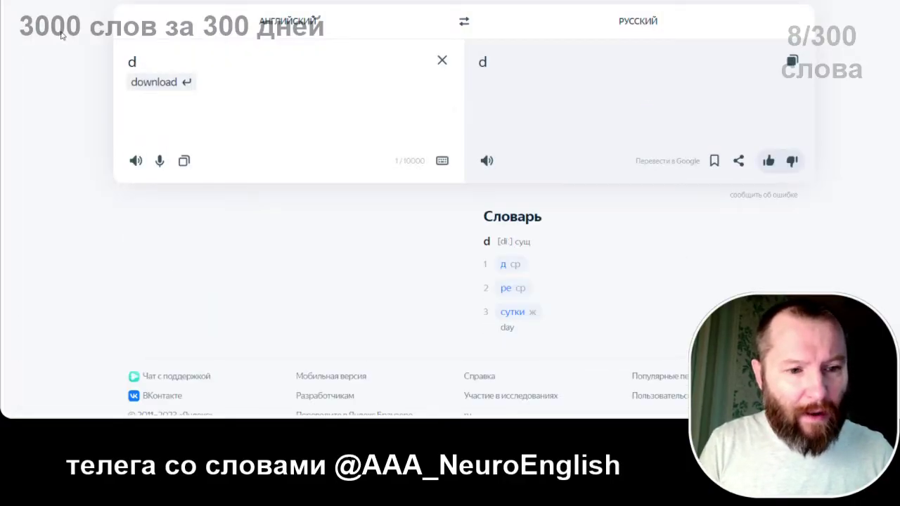
pyautogui.write('r')
pyautogui.press('BackSpace')
pyautogui.write('t')
pyautogui.press('BackSpace')
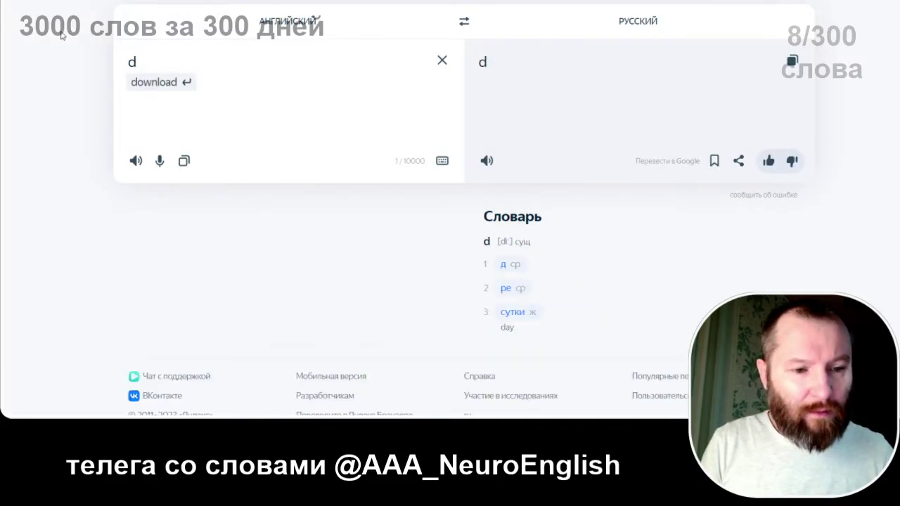
pyautogui.press('BackSpace')
pyautogui.write('depth')
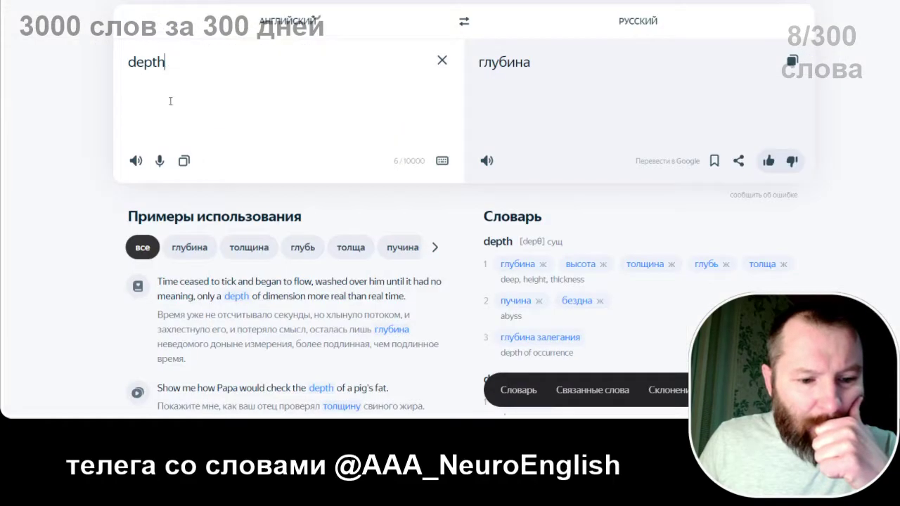
pyautogui.click(190, 247)
# Step: Replace the example in F858 with "The rocks went on into the depth" from the translator's "глубина" examples
pyautogui.scroll(-4, 194, 239)
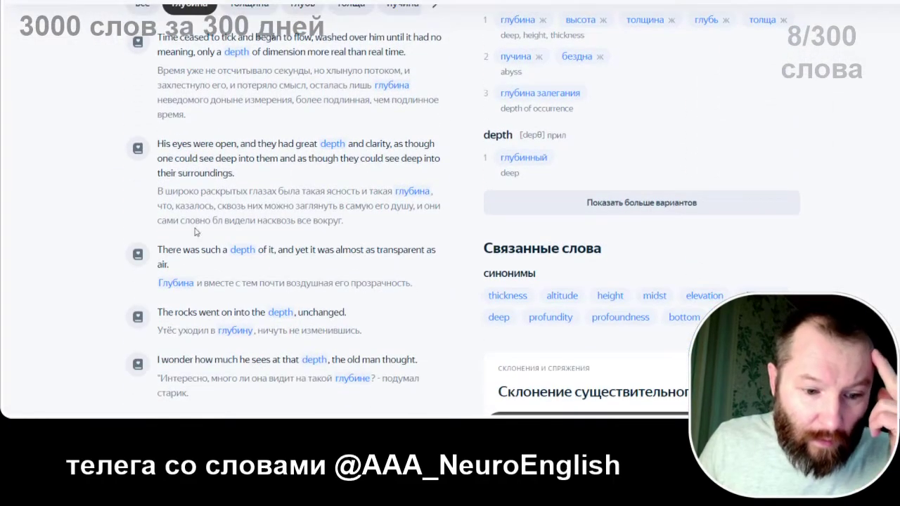
pyautogui.scroll(-2, 194, 226)
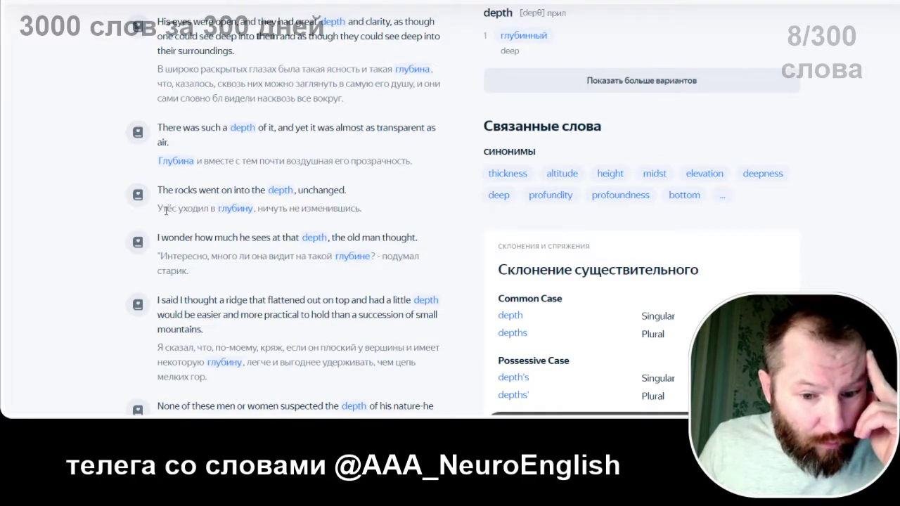
pyautogui.moveTo(157, 190); pyautogui.dragTo(294, 189)
pyautogui.hotkey('ctrl', 'c')
pyautogui.scroll(-3, 294, 189)
pyautogui.scroll(-2, 293, 189)
pyautogui.scroll(4, 293, 190)
pyautogui.scroll(1, 292, 190)
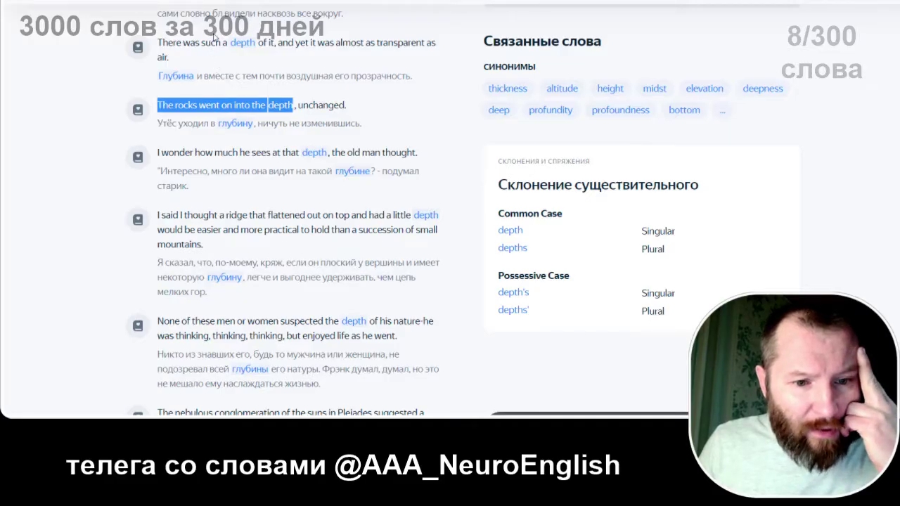
pyautogui.scroll(3, 209, 70)
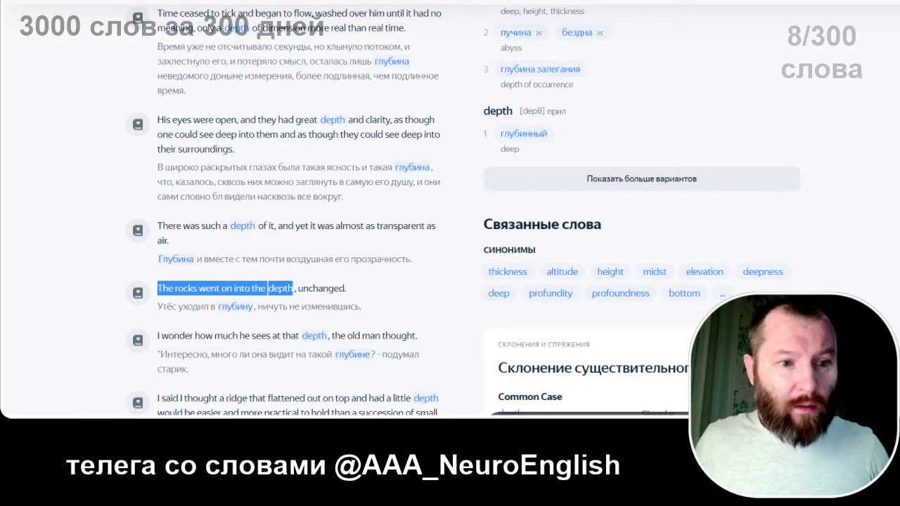
pyautogui.hotkey('alt', 'Tab')
pyautogui.hotkey('ctrl', 'v')
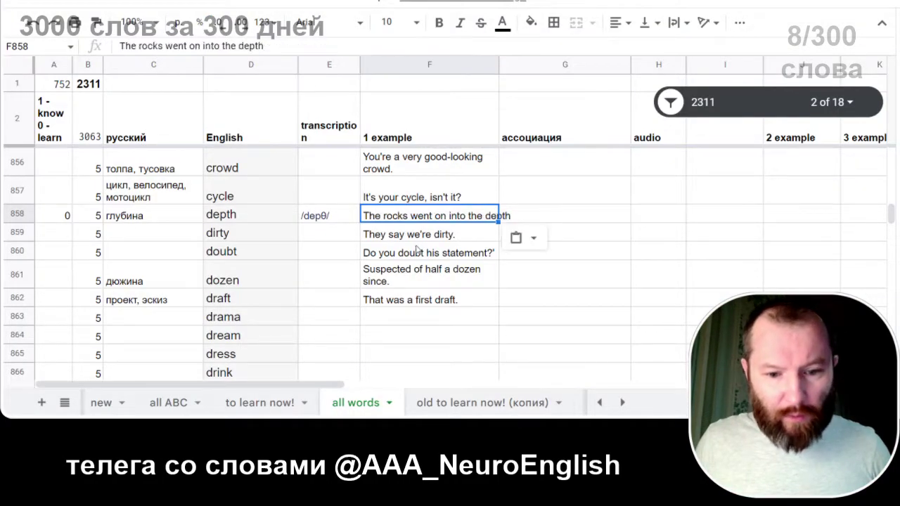
# Step: Enter the association "глубина ДЕПо" for "depth" in G858, checking the word's meanings in the online translator
pyautogui.click(563, 216)
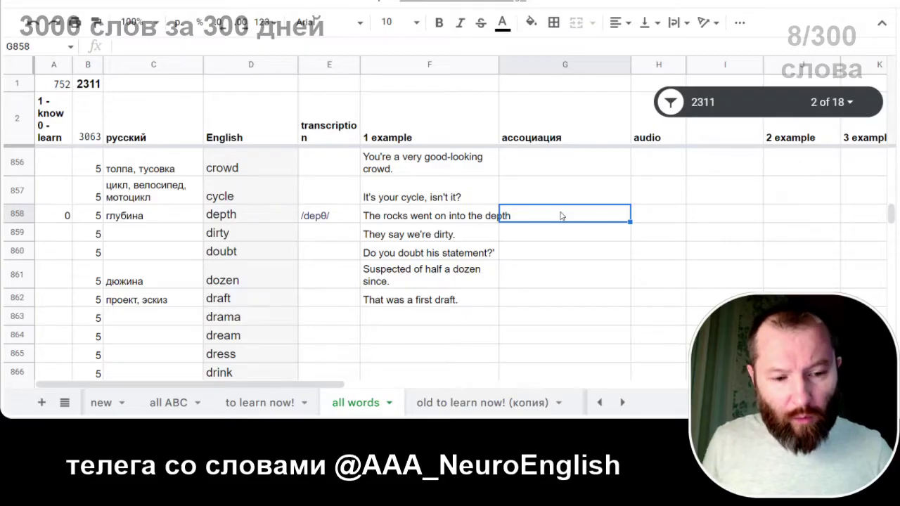
pyautogui.doubleClick(562, 216)
pyautogui.write('глубина')
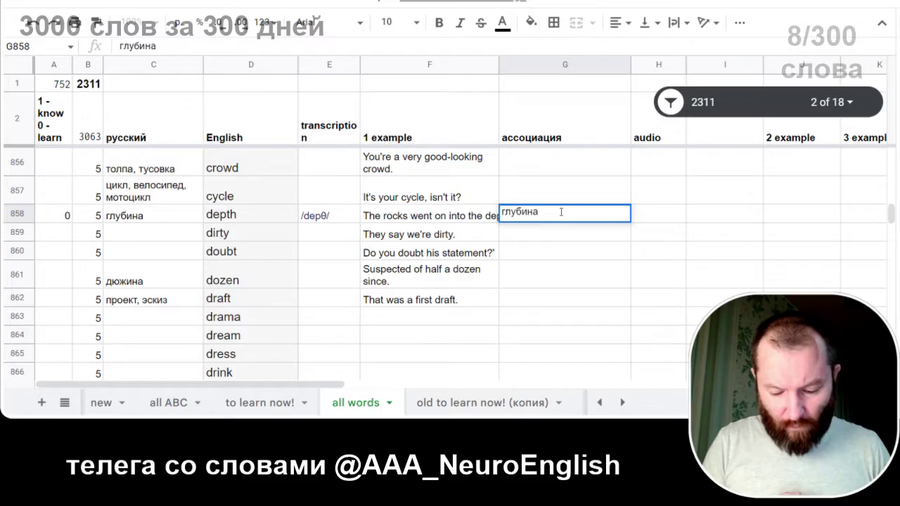
pyautogui.write('ДЕП')
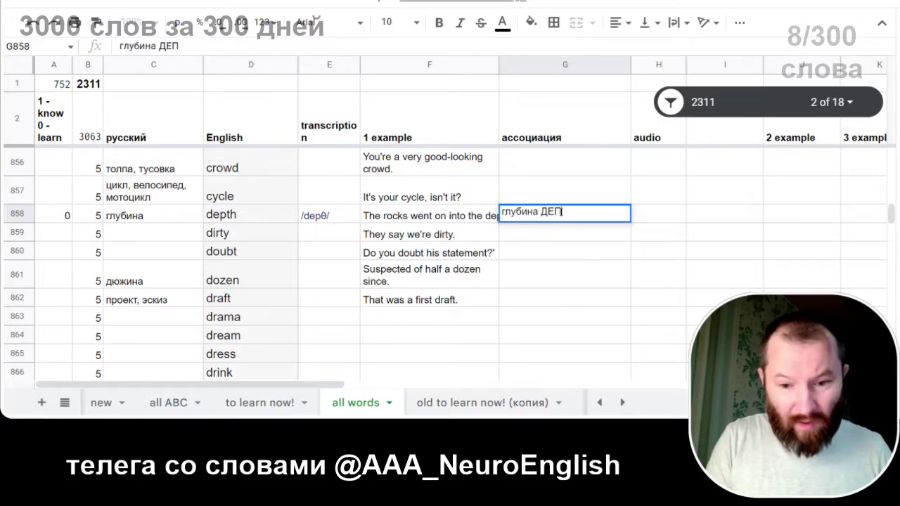
pyautogui.write('о')
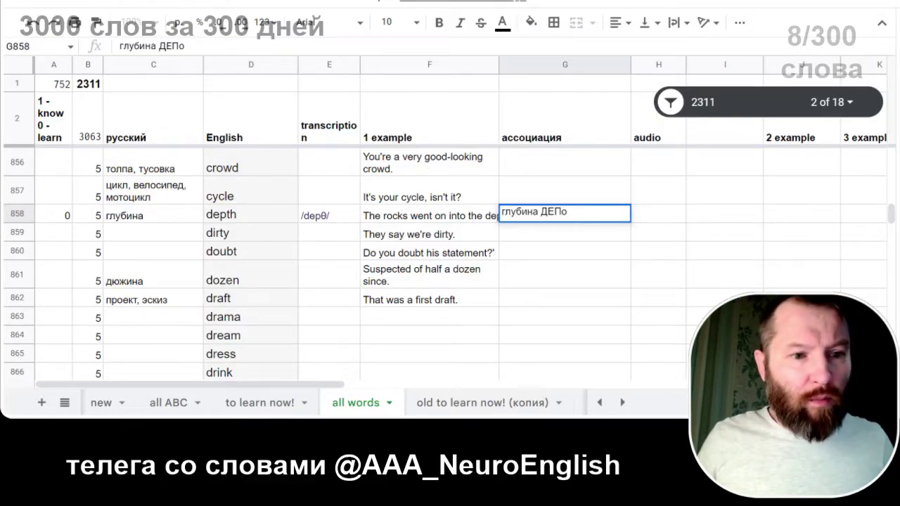
pyautogui.hotkey('alt', 'Tab')
pyautogui.scroll(5, 262, 124)
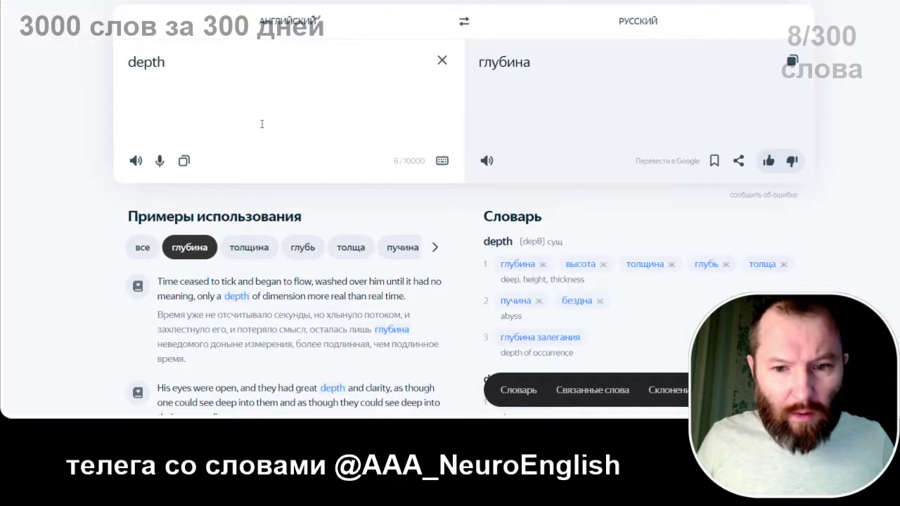
pyautogui.scroll(-3, 436, 206)
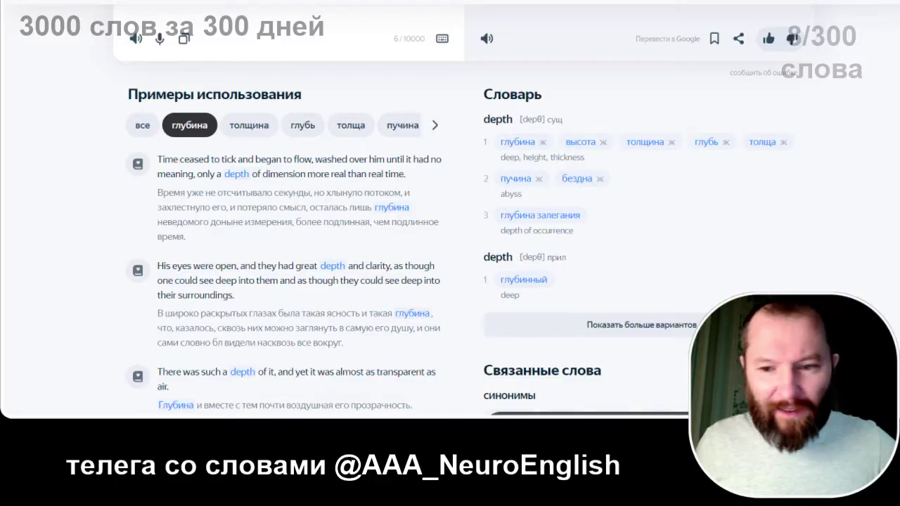
pyautogui.hotkey('alt', 'Tab')
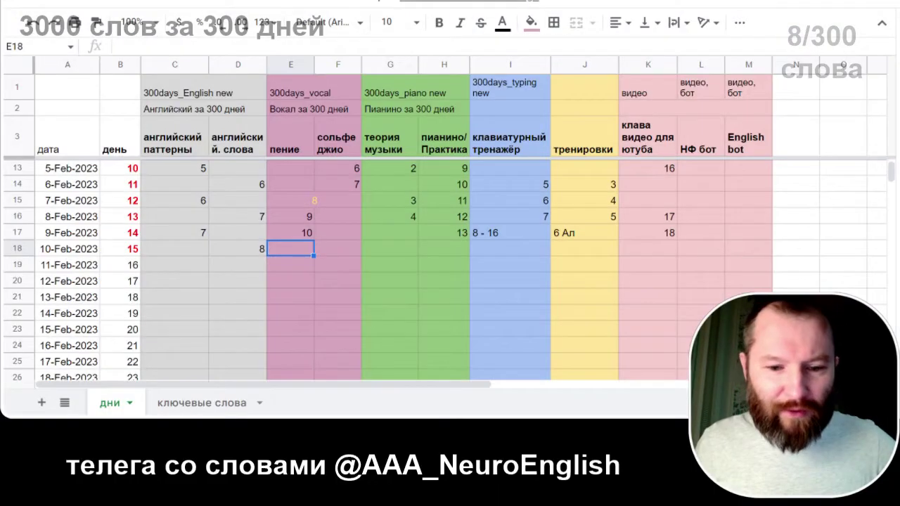
pyautogui.hotkey('alt', 'Tab')
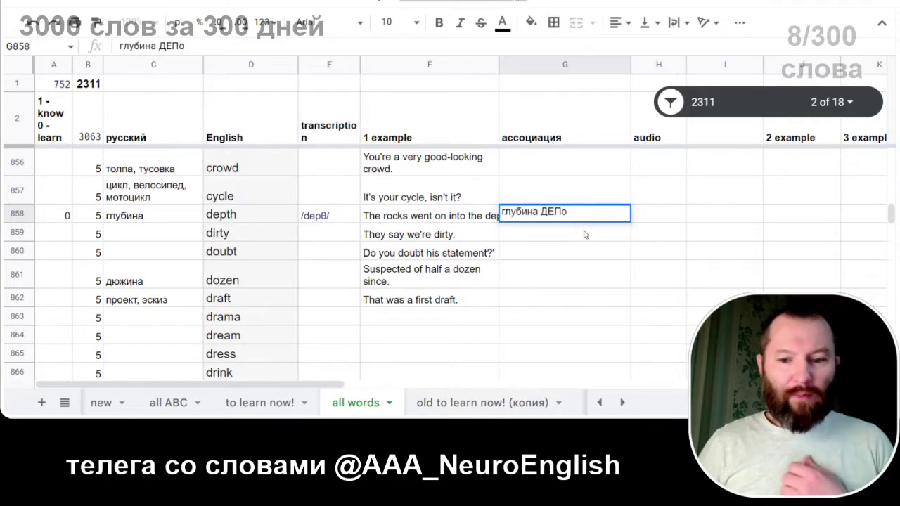
pyautogui.press('Return')
pyautogui.press('Up')
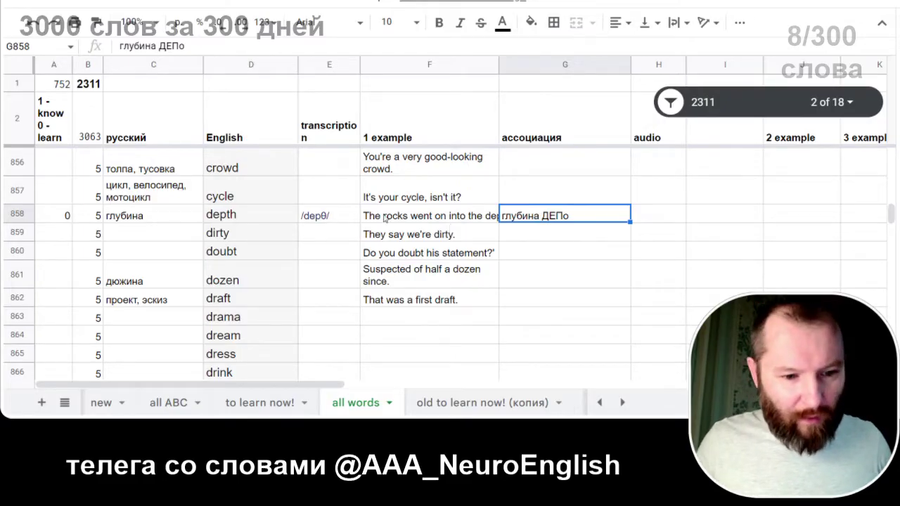
# Step: Try to transfer the "depth" entry C858:G858 to C17 on the "to learn now!" sheet
pyautogui.keyDown('shift'); pyautogui.click(160, 214); pyautogui.keyUp('shift')
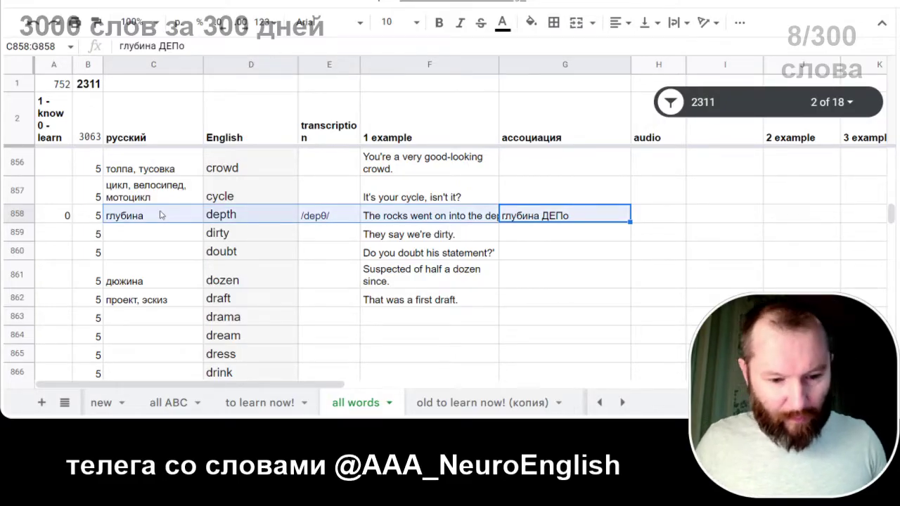
pyautogui.hotkey('ctrl', 'v')
pyautogui.click(266, 400)
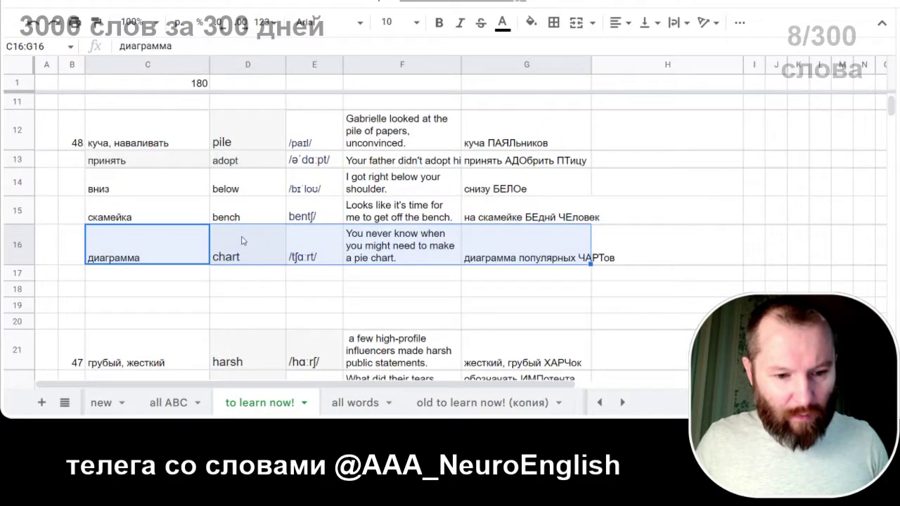
pyautogui.click(180, 274)
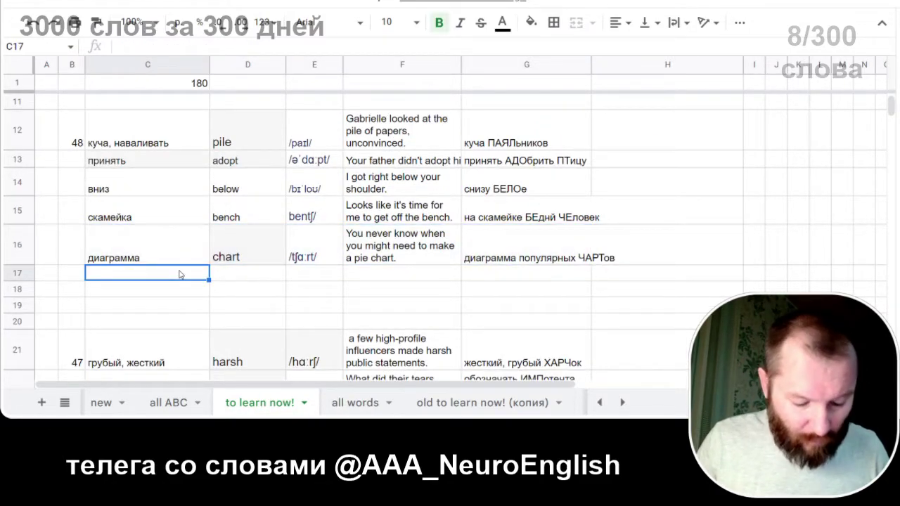
pyautogui.hotkey('ctrl', 'v')
pyautogui.hotkey('ctrl', 'z')
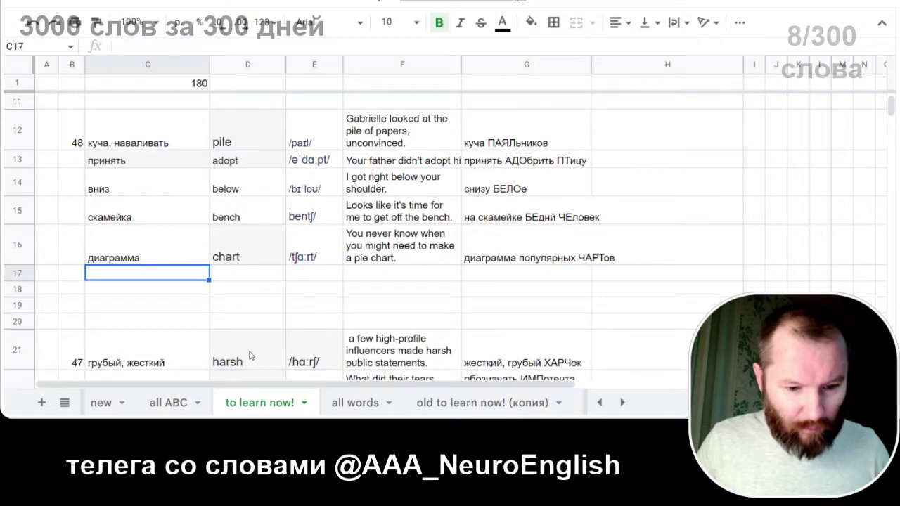
# Step: Reselect C858:G858 on "all words" and try again to paste the "depth" entry into C17 of "to learn now!"
pyautogui.click(358, 401)
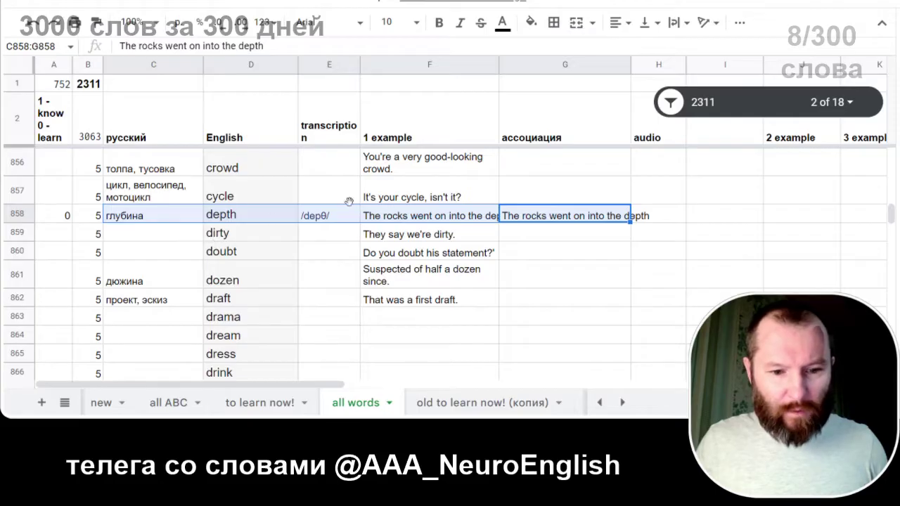
pyautogui.click(177, 218)
pyautogui.keyDown('shift'); pyautogui.click(532, 220); pyautogui.keyUp('shift')
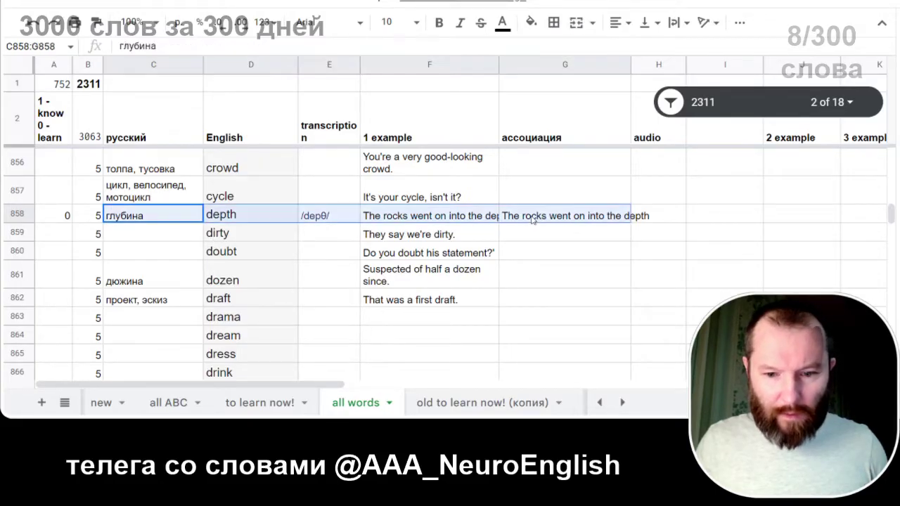
pyautogui.click(532, 219)
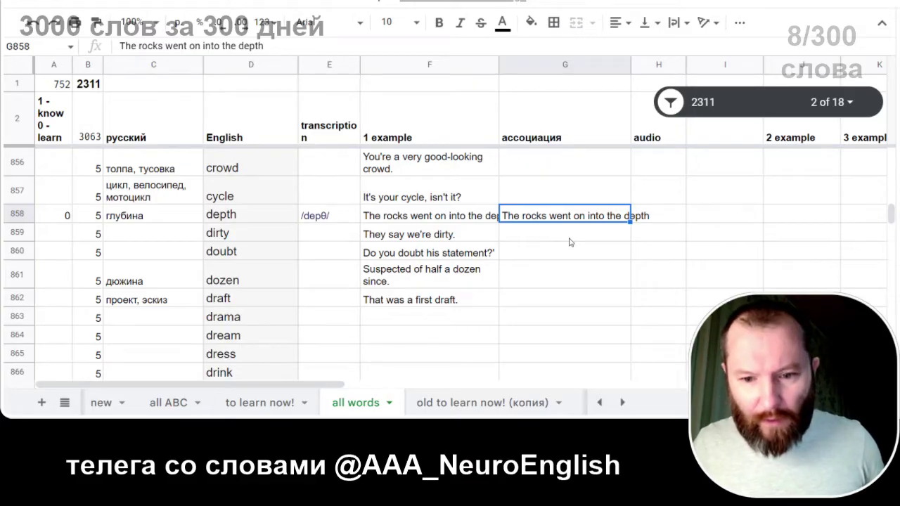
pyautogui.hotkey('shift', 'Left')
pyautogui.hotkey('shift', 'Left')
pyautogui.hotkey('shift', 'Left')
pyautogui.hotkey('shift', 'Left')
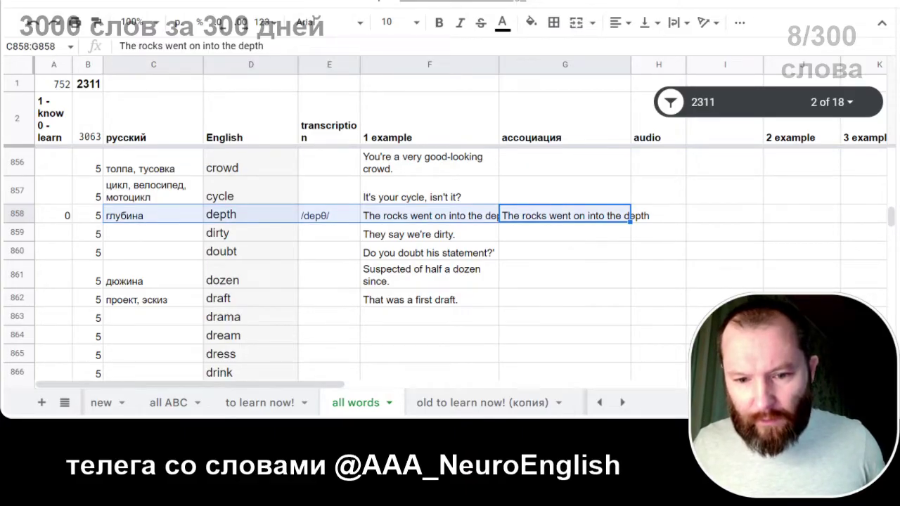
pyautogui.hotkey('ctrl', 'shift', 'pageup')
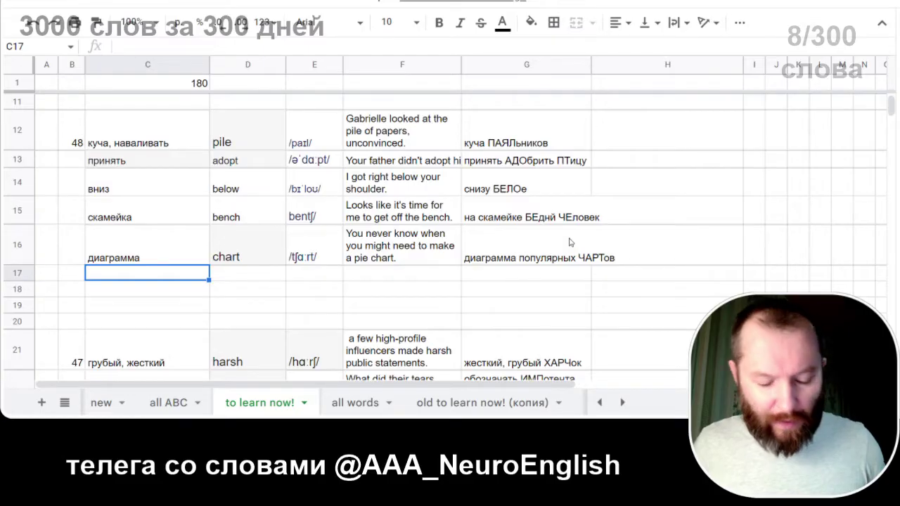
pyautogui.hotkey('ctrl', 'v')
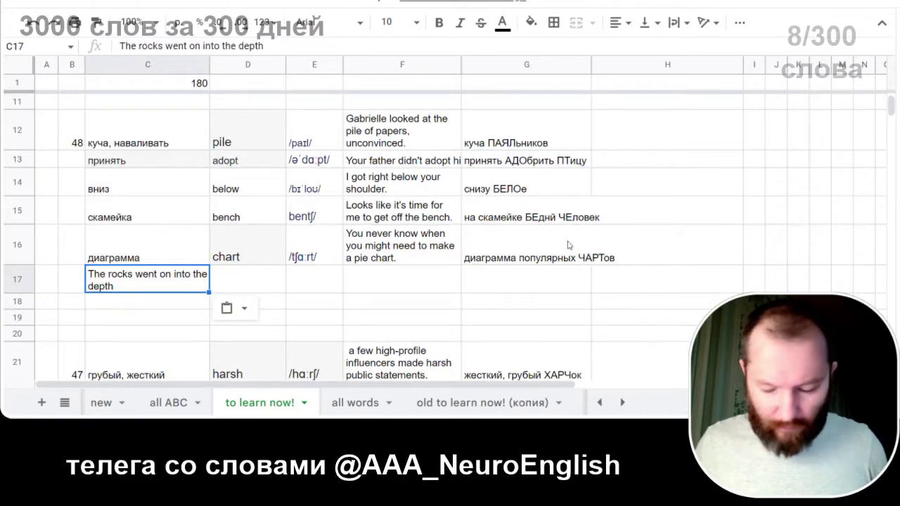
# Step: Undo the paste into C17 and the accidental paste over the association in G858
pyautogui.hotkey('ctrl', 'z')
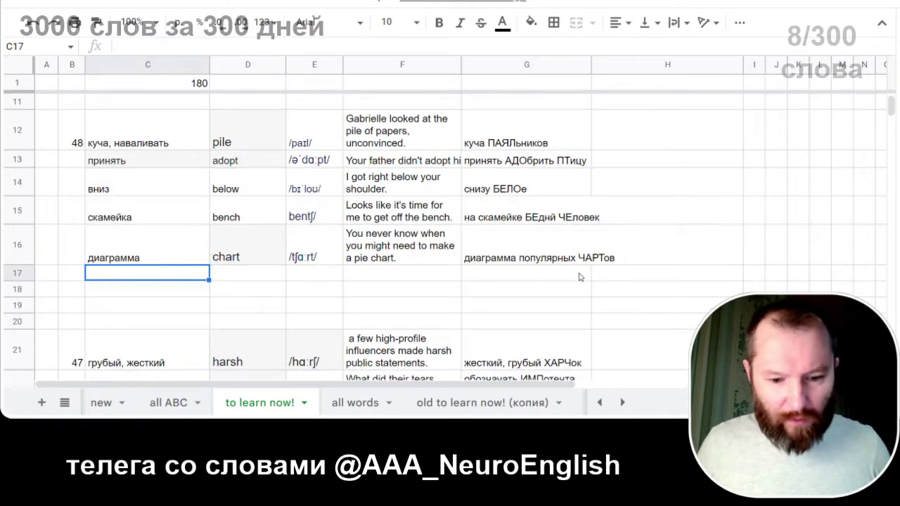
pyautogui.hotkey('ctrl', 'y')
pyautogui.hotkey('ctrl', 'z')
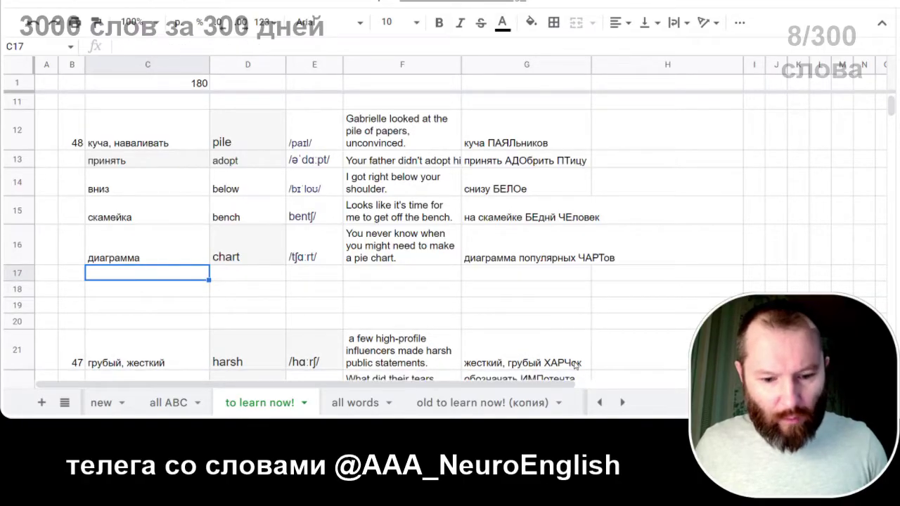
pyautogui.hotkey('ctrl', 'z')
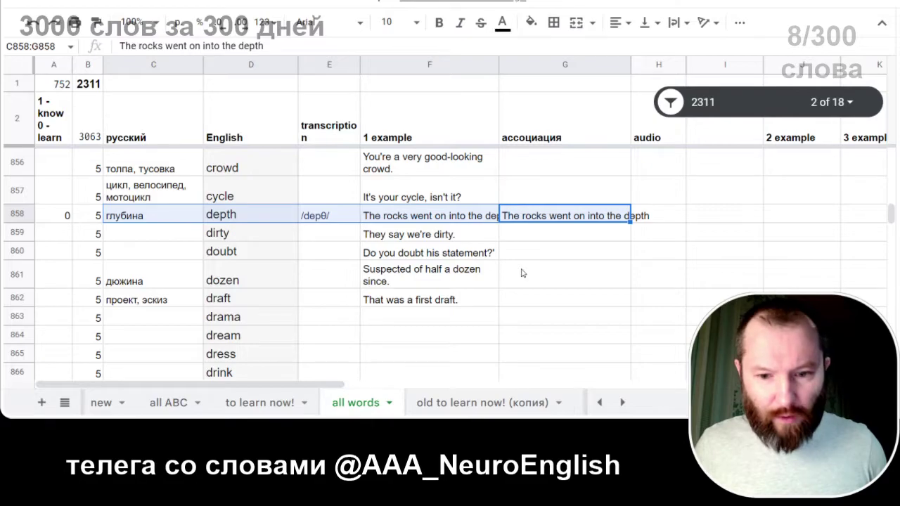
pyautogui.hotkey('ctrl', 'z')
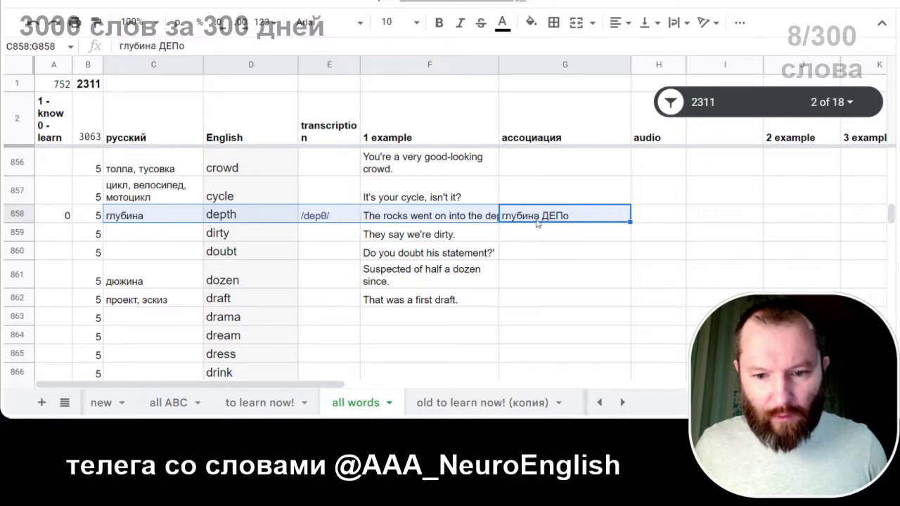
# Step: Copy the "depth" entry C858:G858 from "all words" to C17 on the "to learn now!" sheet
pyautogui.click(543, 233)
pyautogui.click(555, 218)
pyautogui.keyDown('shift'); pyautogui.click(171, 213); pyautogui.keyUp('shift')
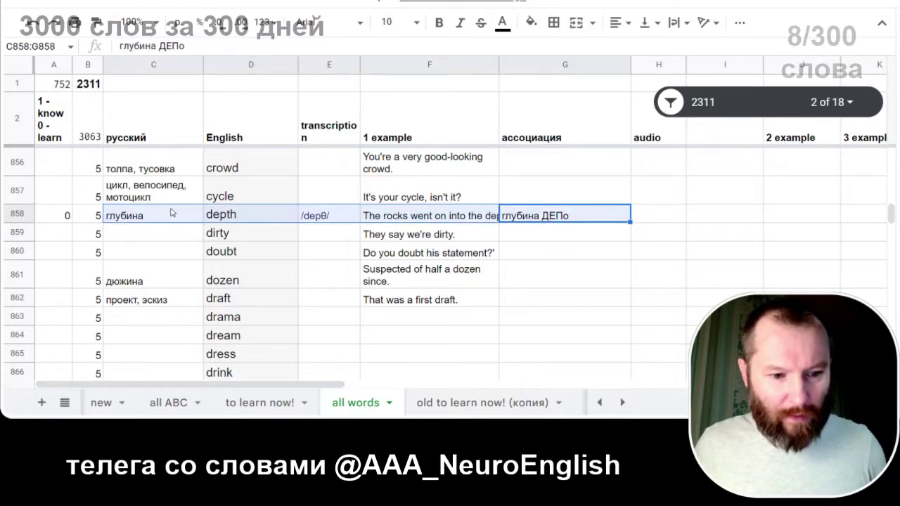
pyautogui.hotkey('ctrl', 'c')
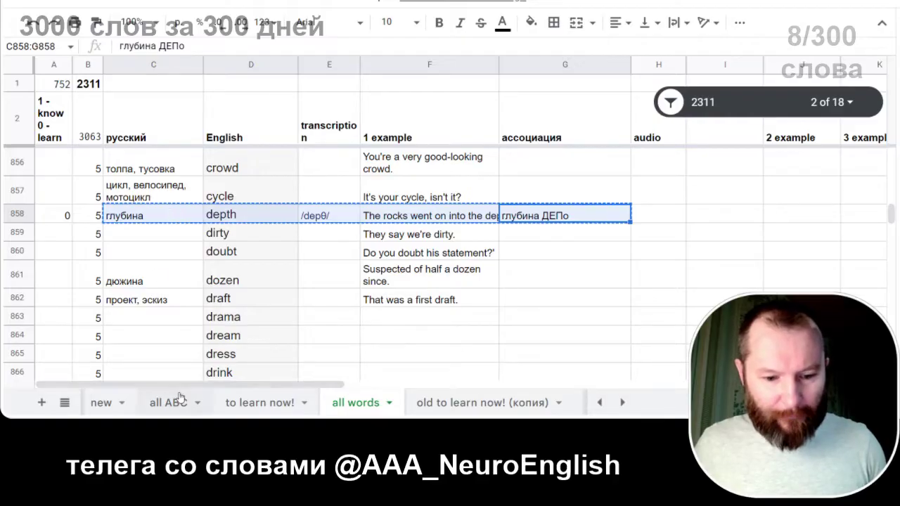
pyautogui.click(251, 404)
pyautogui.hotkey('ctrl', 'v')
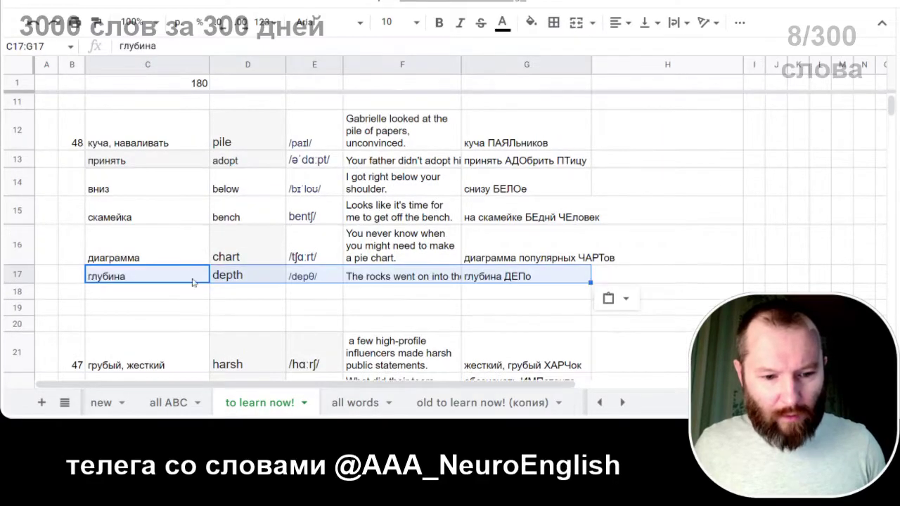
# Step: Return to the "all words" sheet and mark "enjoy" and "enter" as known with 1 in A868 and A869
pyautogui.click(356, 403)
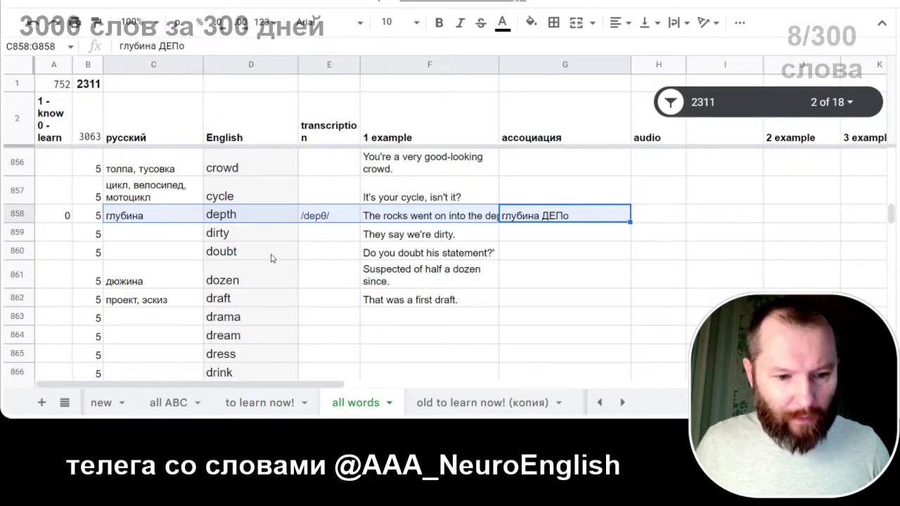
pyautogui.scroll(-3, 130, 239)
pyautogui.scroll(-3, 131, 240)
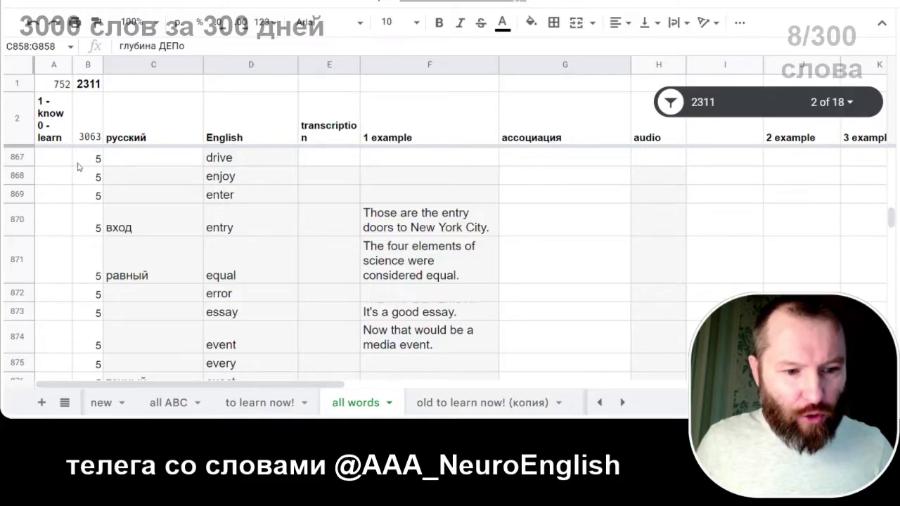
pyautogui.click(59, 175)
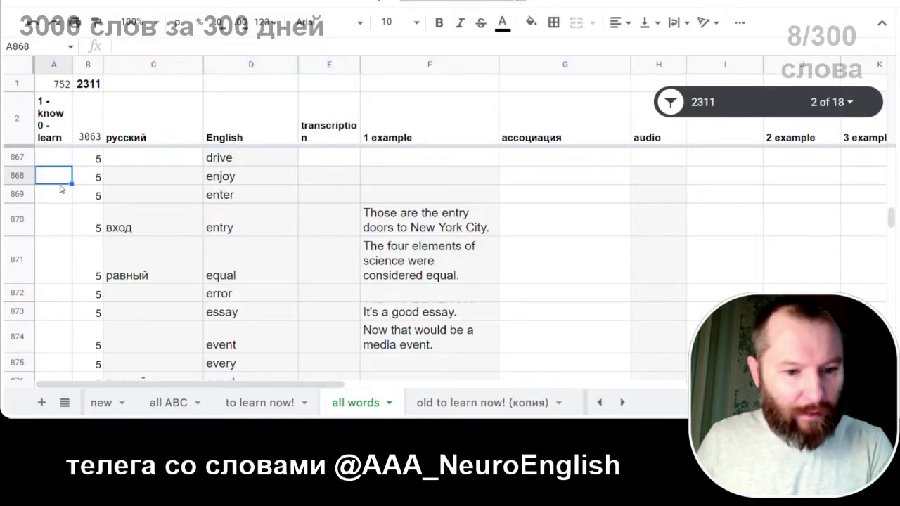
pyautogui.write('1')
pyautogui.press('Return')
pyautogui.write('1')
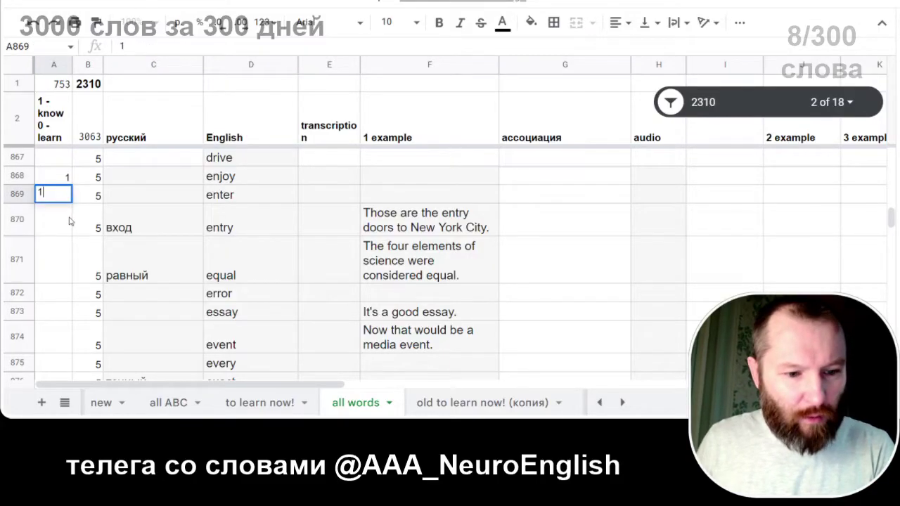
pyautogui.press('Return')
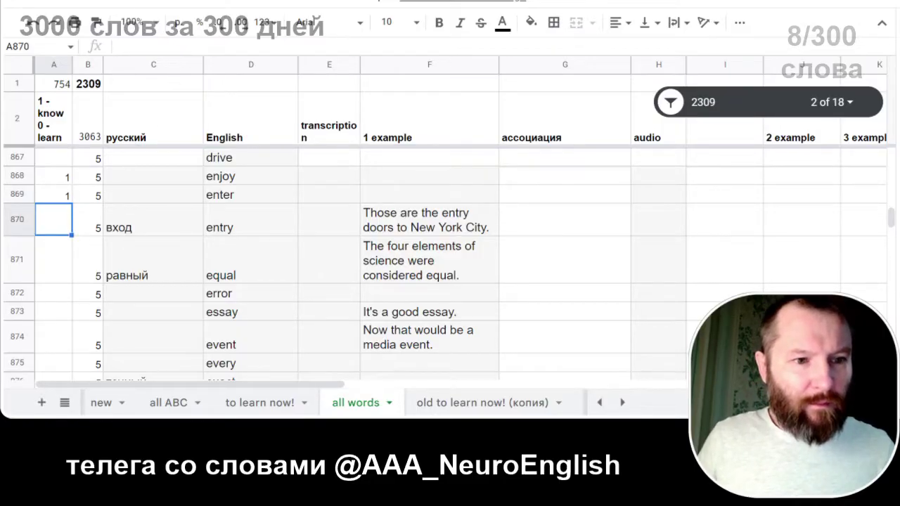
# Step: Look up the Russian translation of "enter" in the online translator and return to the "all words" sheet
pyautogui.hotkey('ctrl', 'Tab')
pyautogui.scroll(2, 171, 54)
pyautogui.hotkey('ctrl', 'a')
pyautogui.write('y')
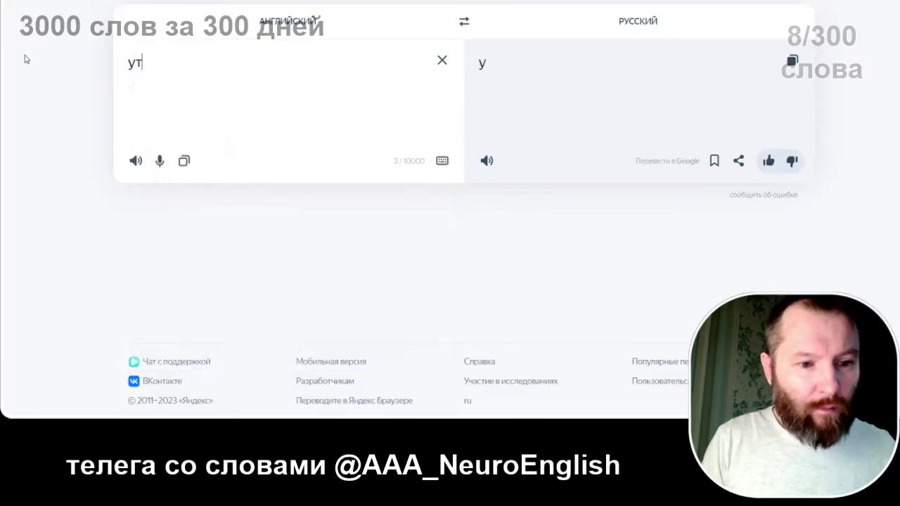
pyautogui.press('BackSpace')
pyautogui.write('en')
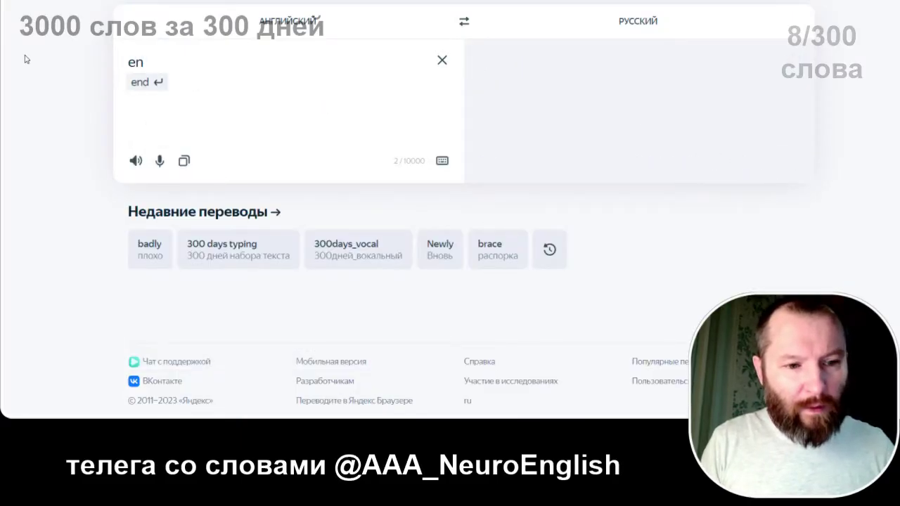
pyautogui.write('ter')
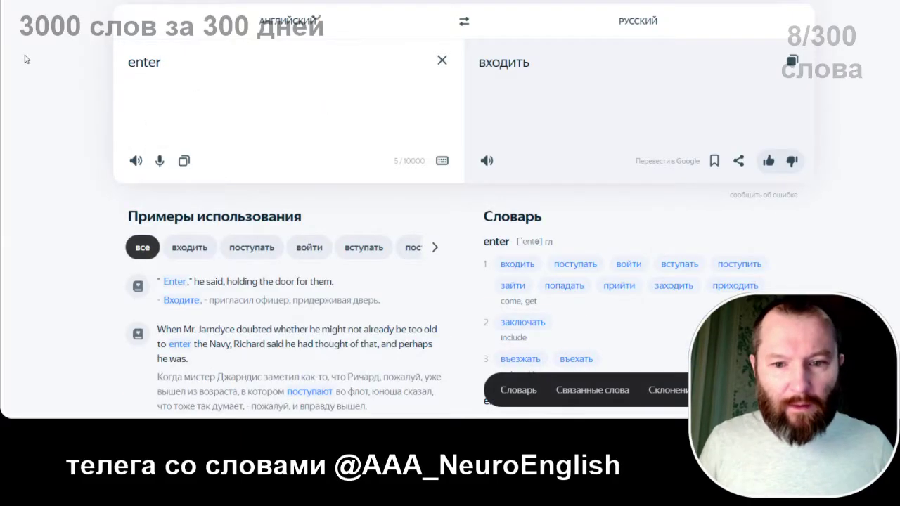
pyautogui.hotkey('ctrl', 'shift', 'Tab')
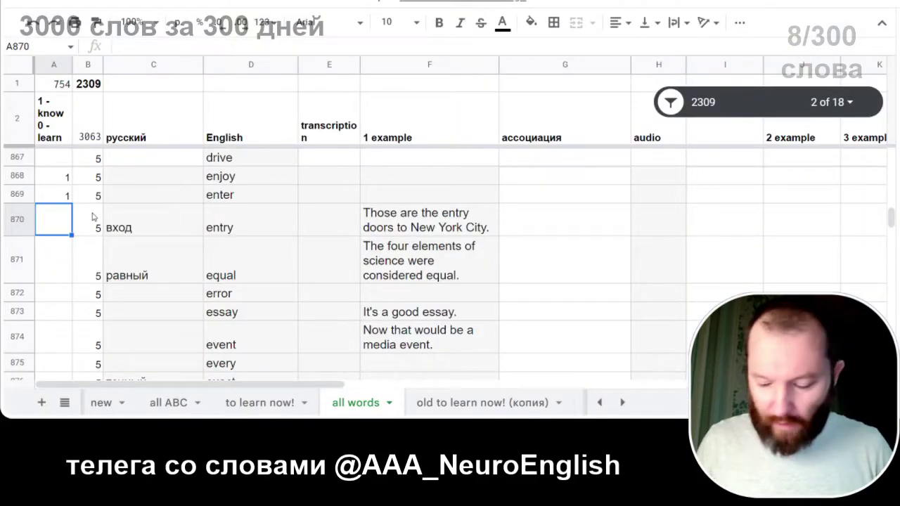
# Step: Mark "entry", "equal" and "error" as known with 1 in A870, A871 and A872
pyautogui.write('1')
pyautogui.press('Return')
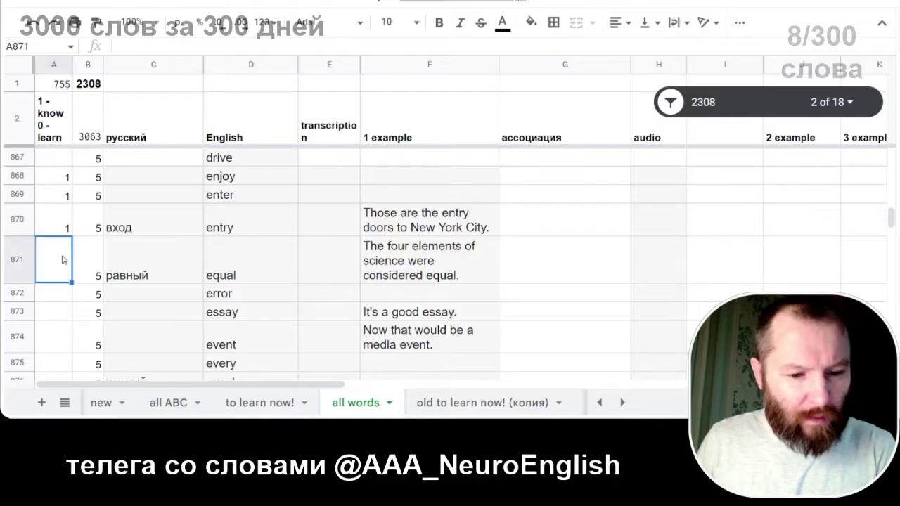
pyautogui.scroll(-1, 62, 259)
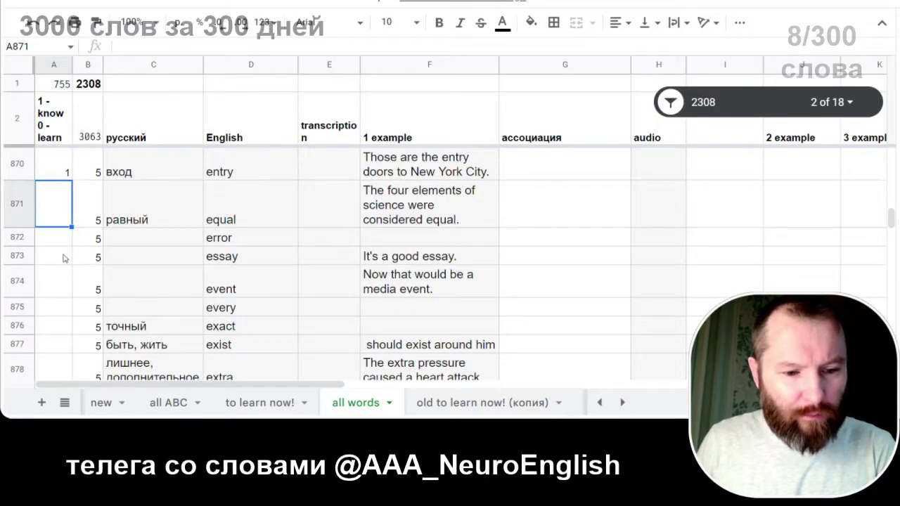
pyautogui.write('1')
pyautogui.press('Return')
pyautogui.write('1')
pyautogui.press('Return')
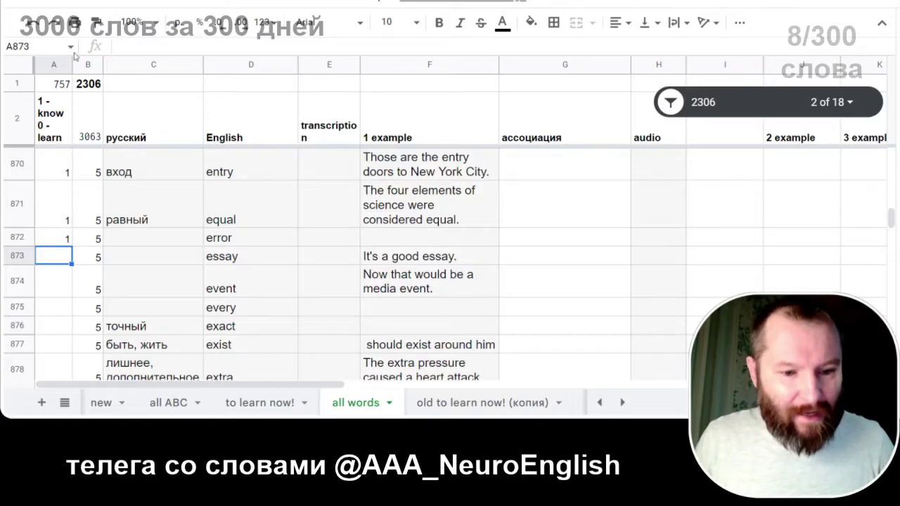
# Step: Look up the Russian translation of "essay" in the online translator and return to the "all words" sheet
pyautogui.click(91, 3)
pyautogui.hotkey('ctrl', 'a')
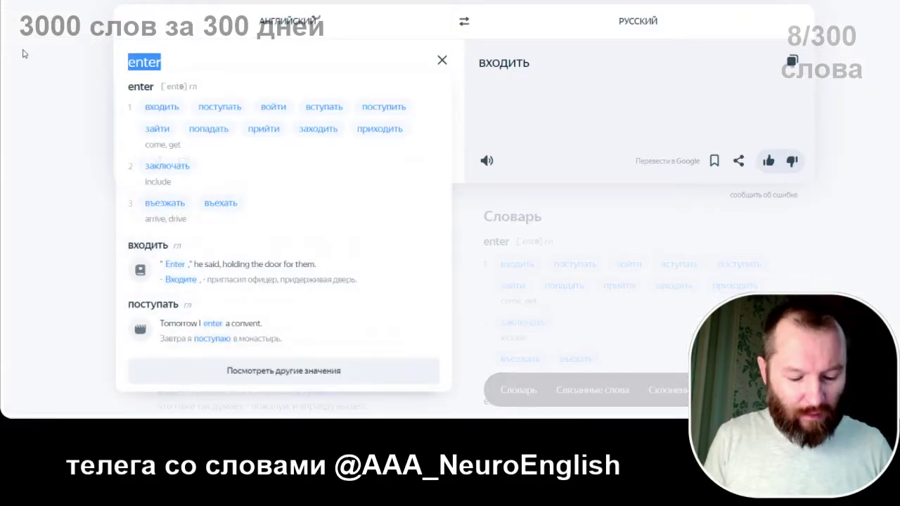
pyautogui.write('essey')
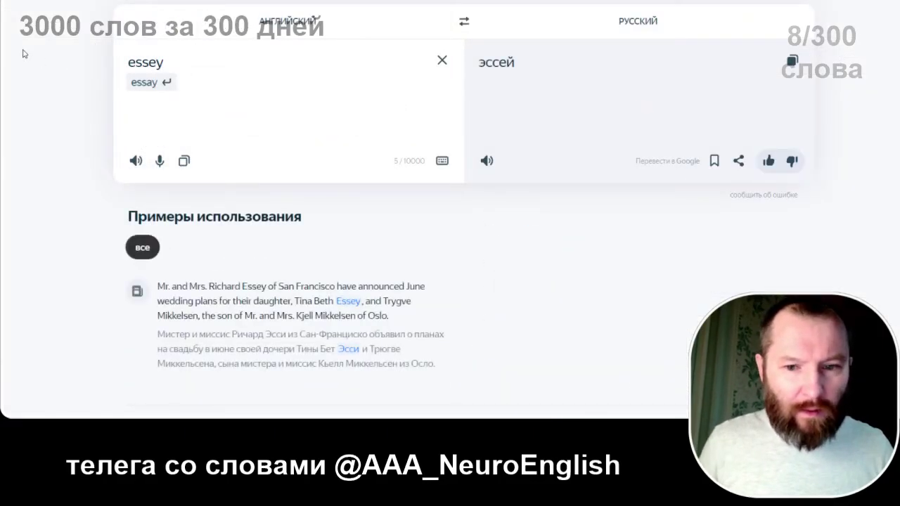
pyautogui.hotkey('ctrl', 'Tab')
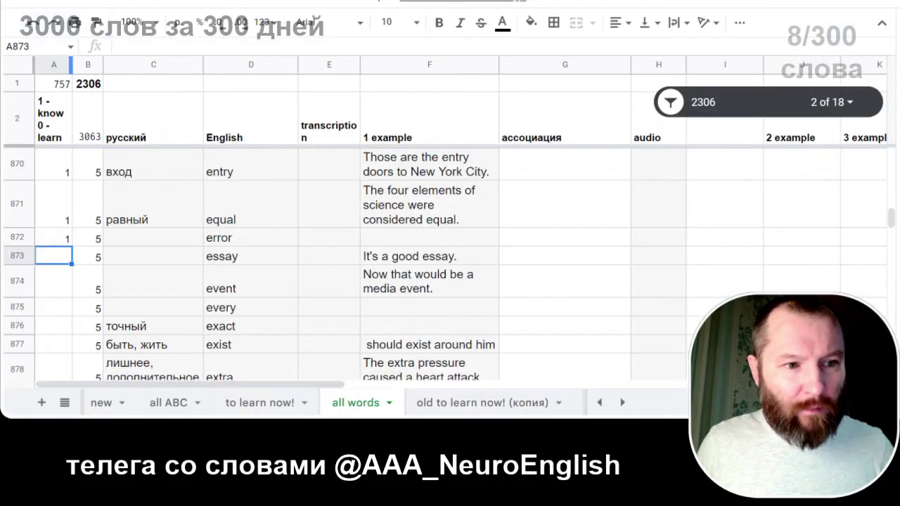
pyautogui.hotkey('ctrl', 'shift', 'Tab')
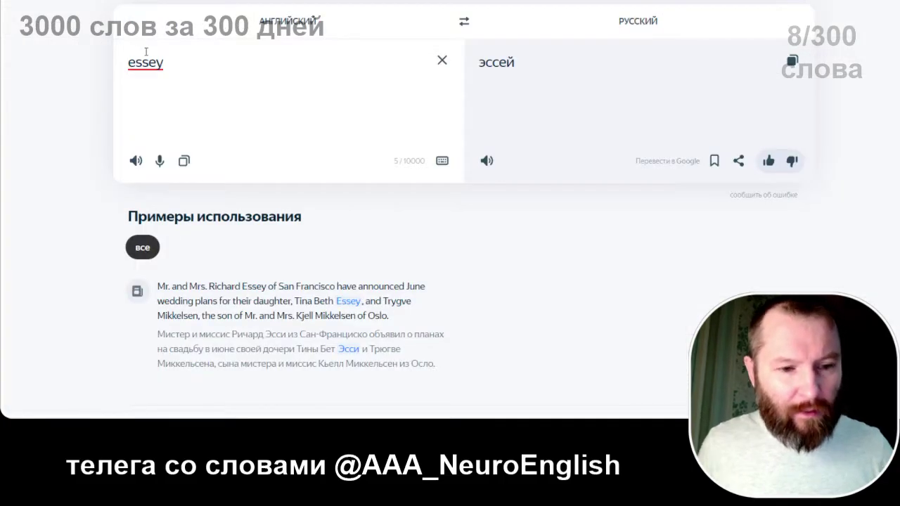
pyautogui.press('Left')
pyautogui.press('BackSpace')
pyautogui.write('a')
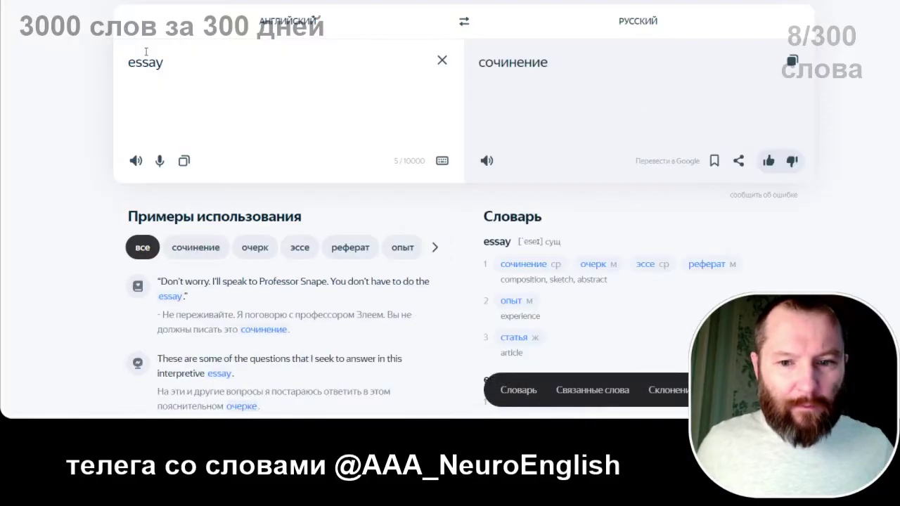
pyautogui.hotkey('ctrl', 'Tab')
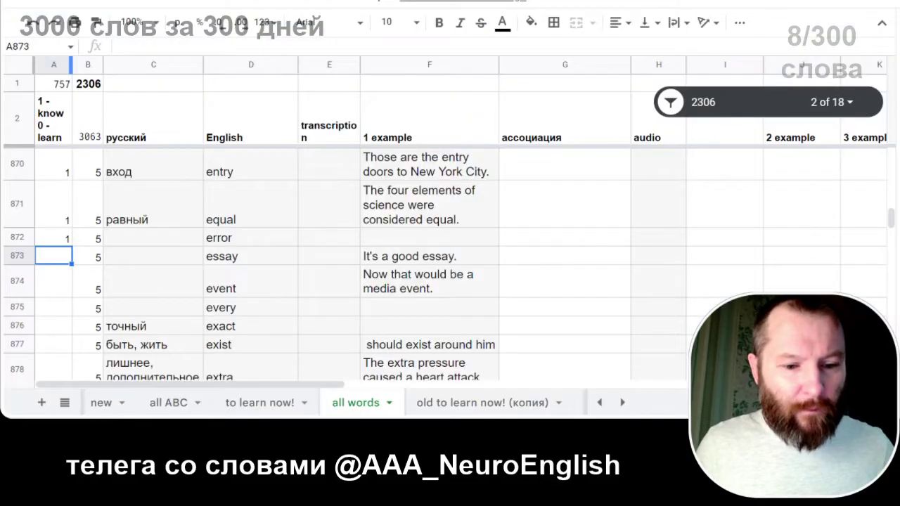
# Step: Mark "essay" as a word to learn with 0 in A873 and enter the translation "сочинение" in C873
pyautogui.write('0')
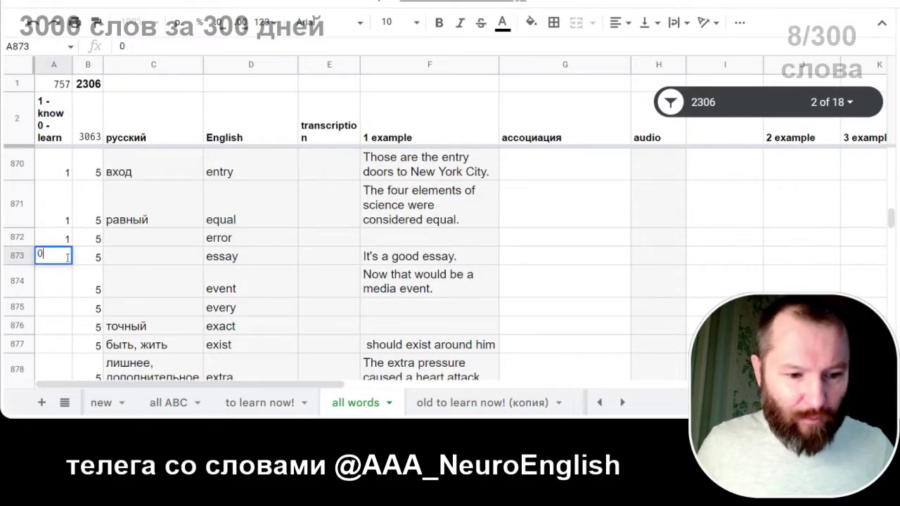
pyautogui.moveTo(157, 251); pyautogui.dragTo(152, 241)
pyautogui.click(149, 260)
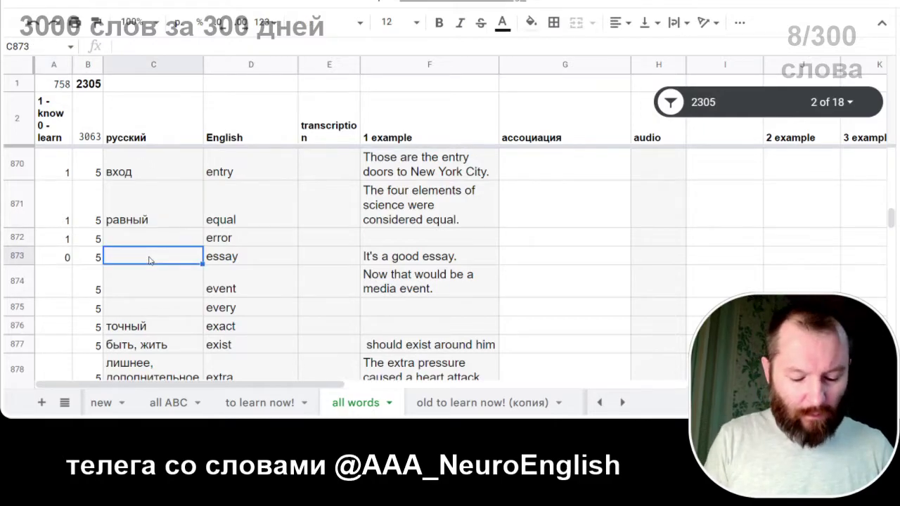
pyautogui.write('сочинение')
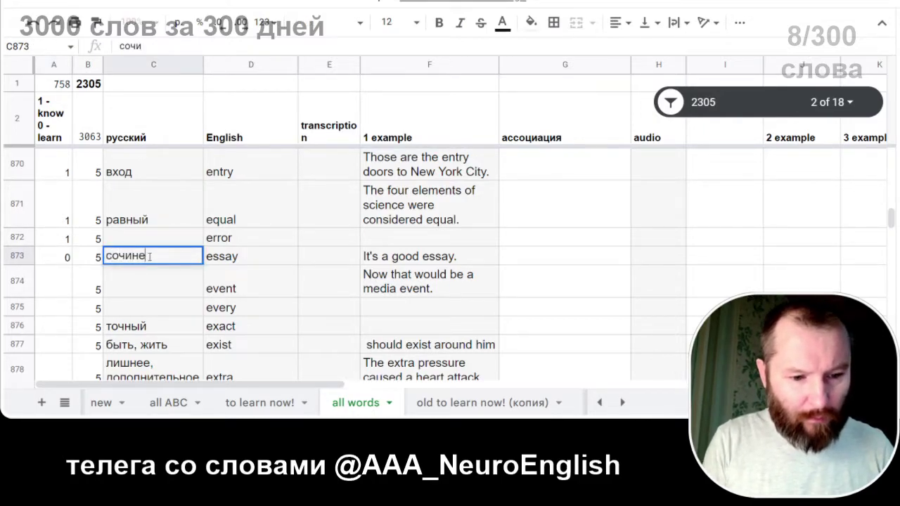
pyautogui.press('Return')
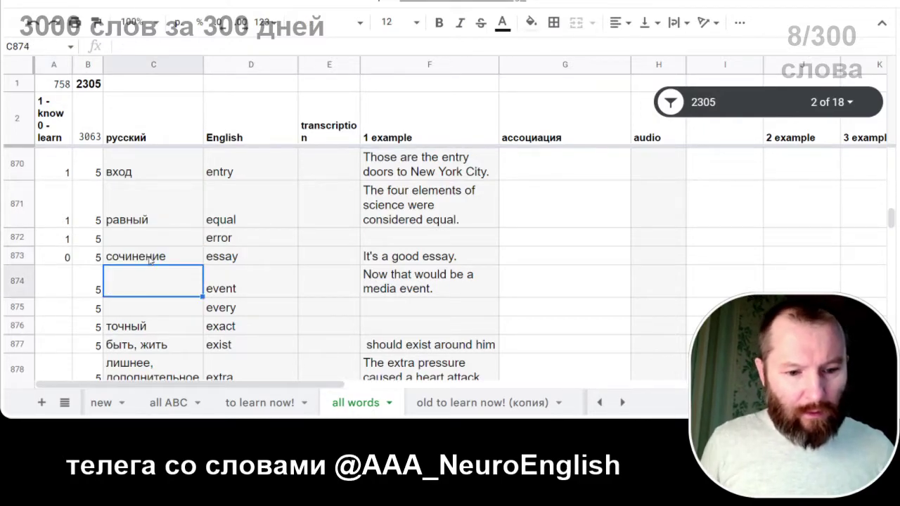
# Step: Look up "essay" in the online English dictionary and copy its US transcription /ˈes.eɪ/ into E873
pyautogui.click(316, 263)
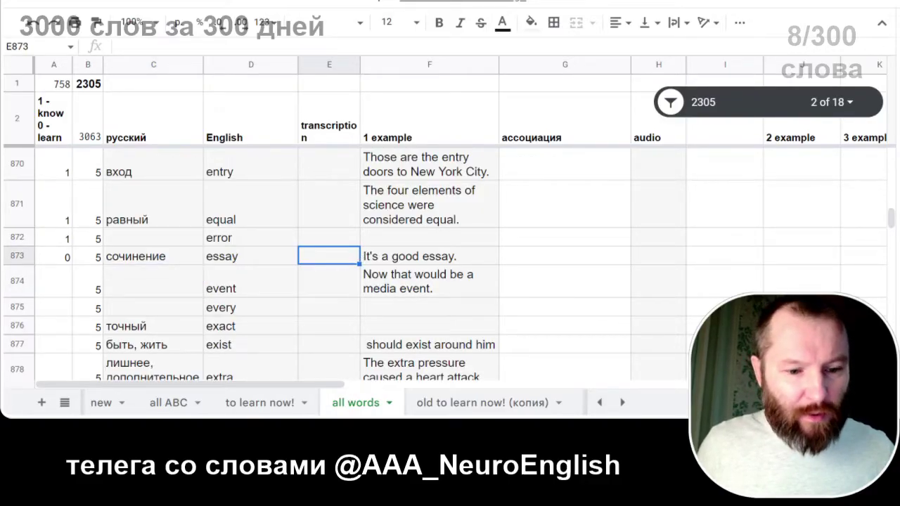
pyautogui.click(47, 1)
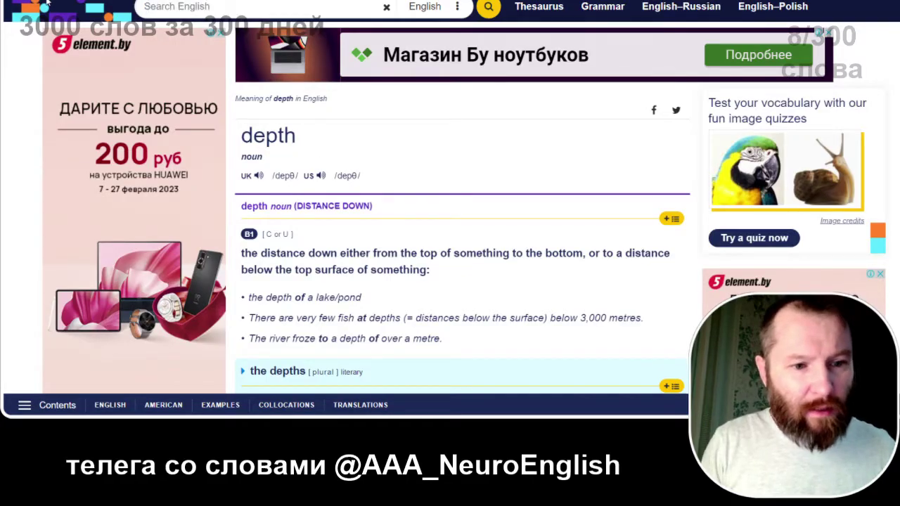
pyautogui.press('BackSpace')
pyautogui.write('y')
pyautogui.press('BackSpace')
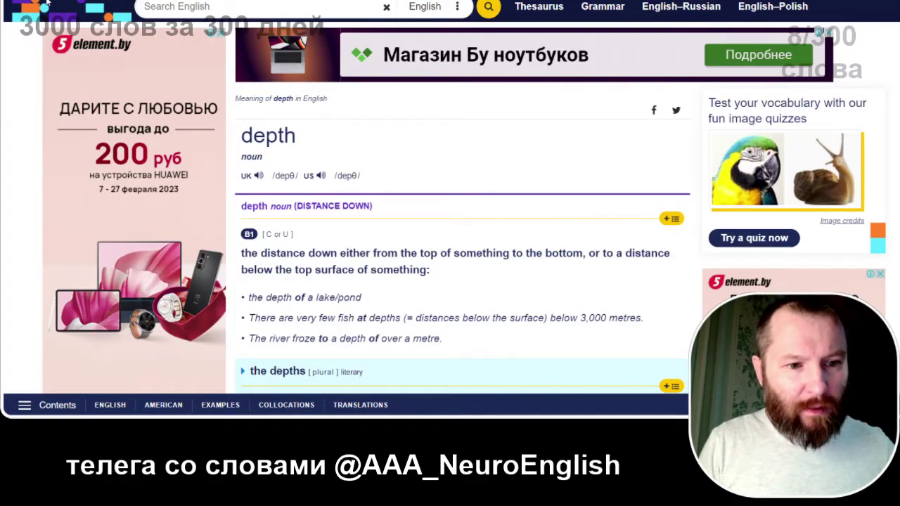
pyautogui.write('ess')
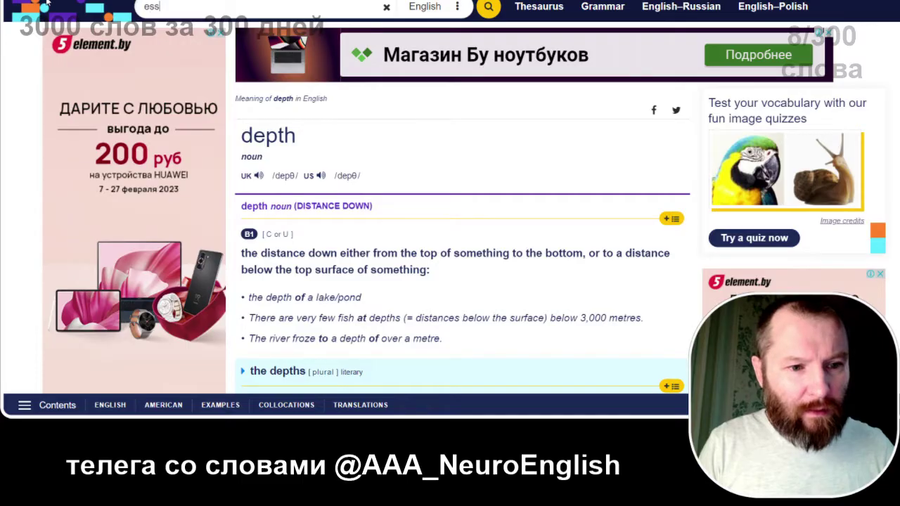
pyautogui.write('ay')
pyautogui.press('Return')
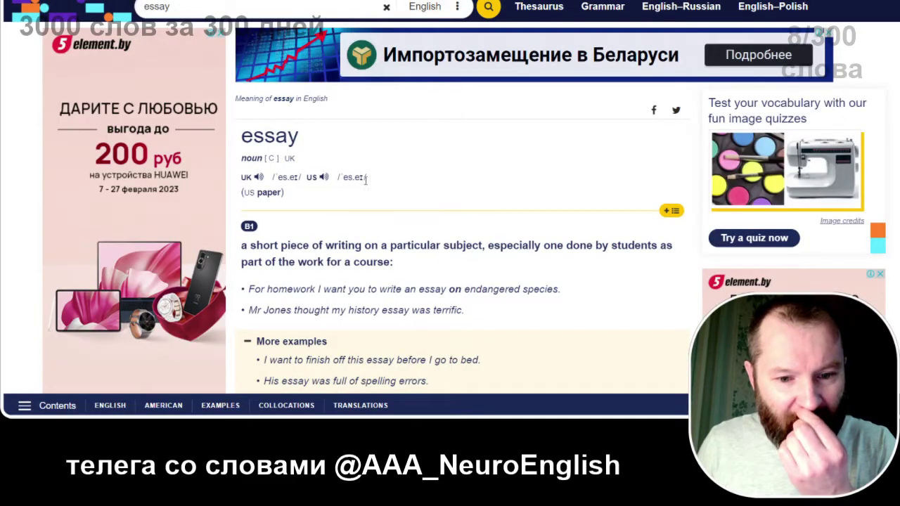
pyautogui.moveTo(368, 181); pyautogui.dragTo(337, 177)
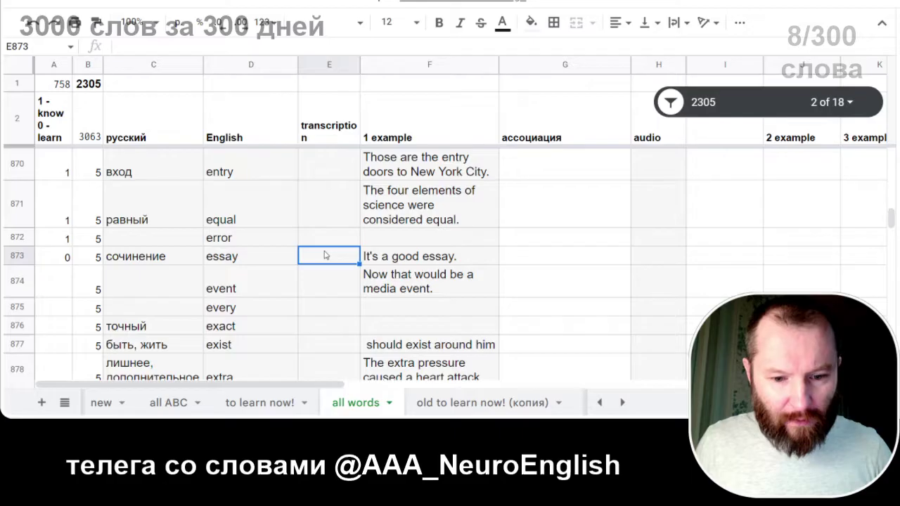
pyautogui.write('/ˈes.eɪ/')
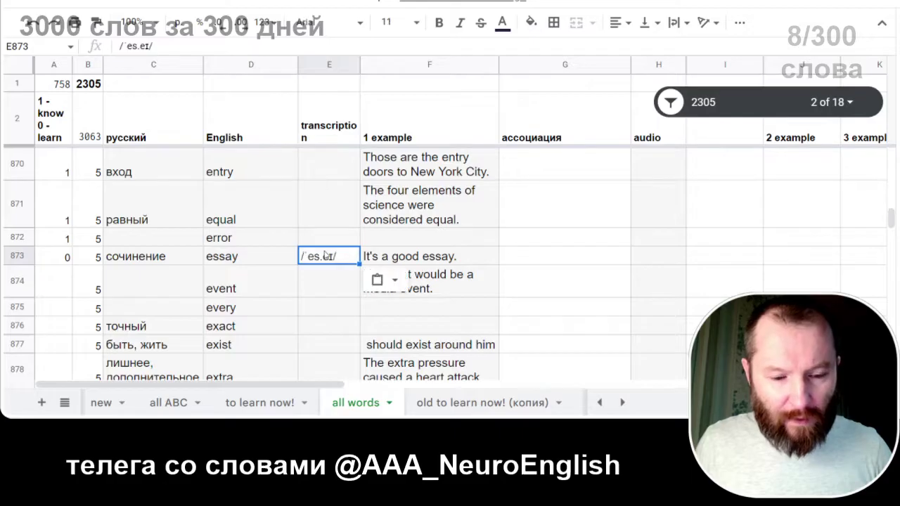
# Step: Enter the association "сочинение ЭССЕ" for "essay" in G873
pyautogui.click(528, 256)
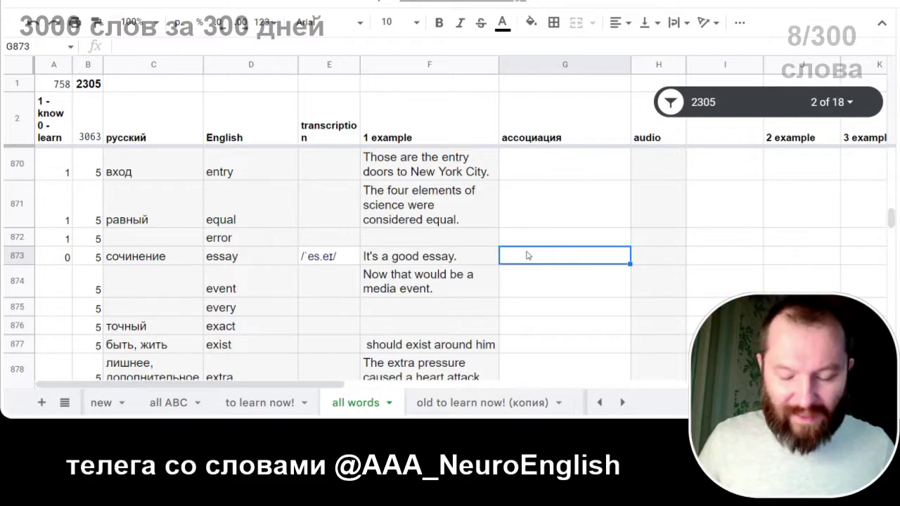
pyautogui.write('cj')
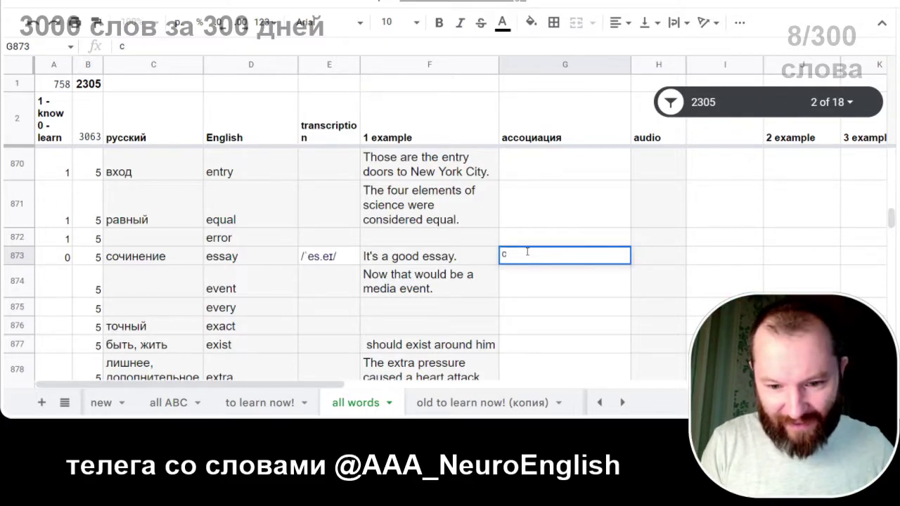
pyautogui.press('BackSpace')
pyautogui.write('сочинение ')
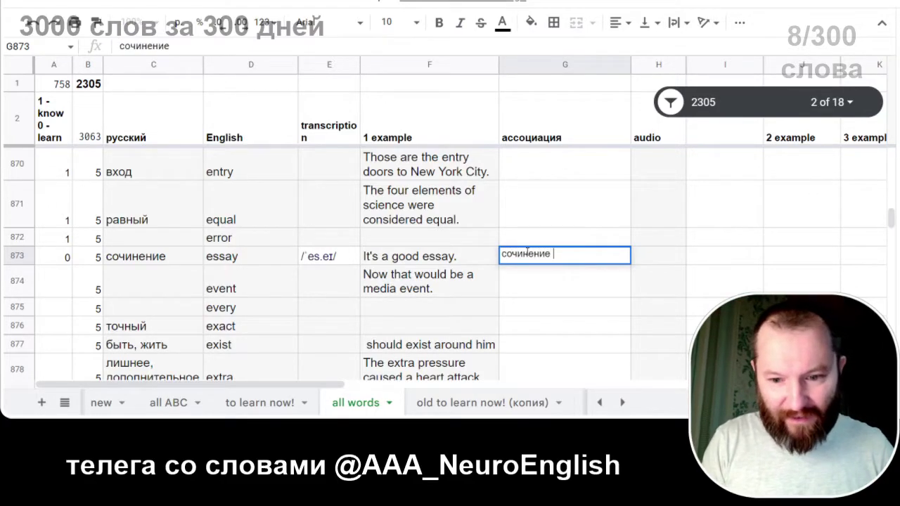
pyautogui.write('э')
pyautogui.press('BackSpace')
pyautogui.write('ЭП')
pyautogui.press('BackSpace')
pyautogui.write('ССе')
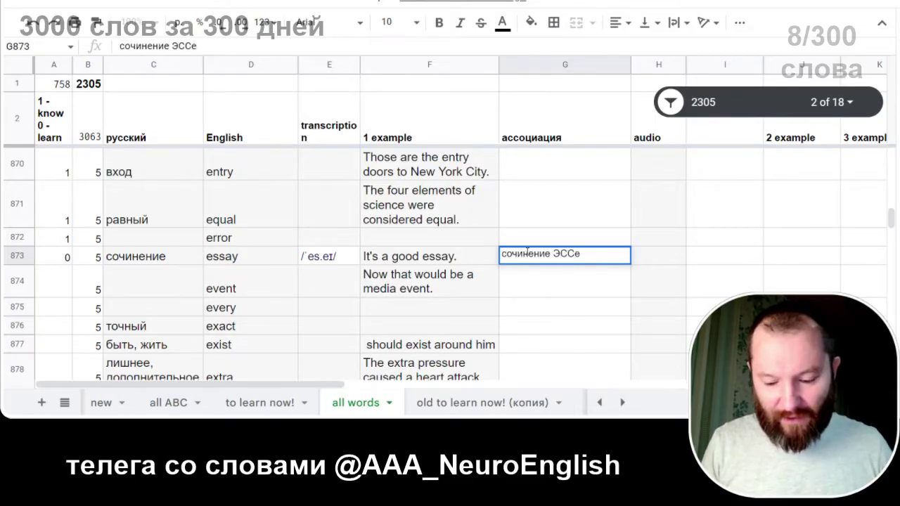
pyautogui.press('BackSpace')
pyautogui.write('Е')
pyautogui.press('Return')
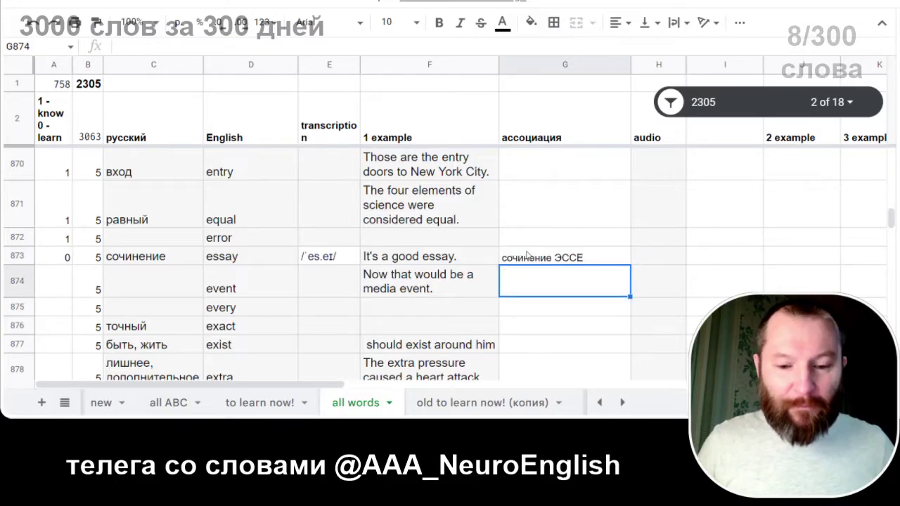
# Step: Copy the "essay" entry C873:G873 from "all words" to C18 on the "to learn now!" sheet
pyautogui.click(585, 257)
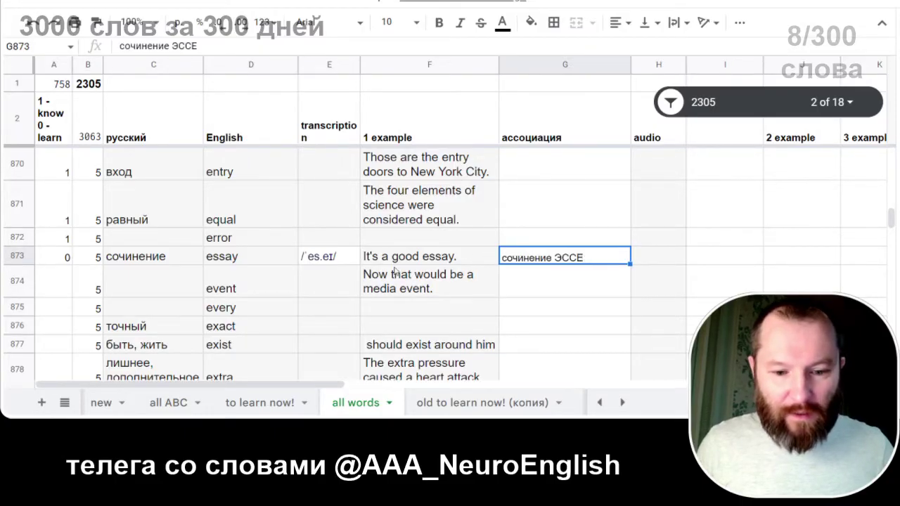
pyautogui.keyDown('shift'); pyautogui.click(179, 262); pyautogui.keyUp('shift')
pyautogui.hotkey('ctrl', 'c')
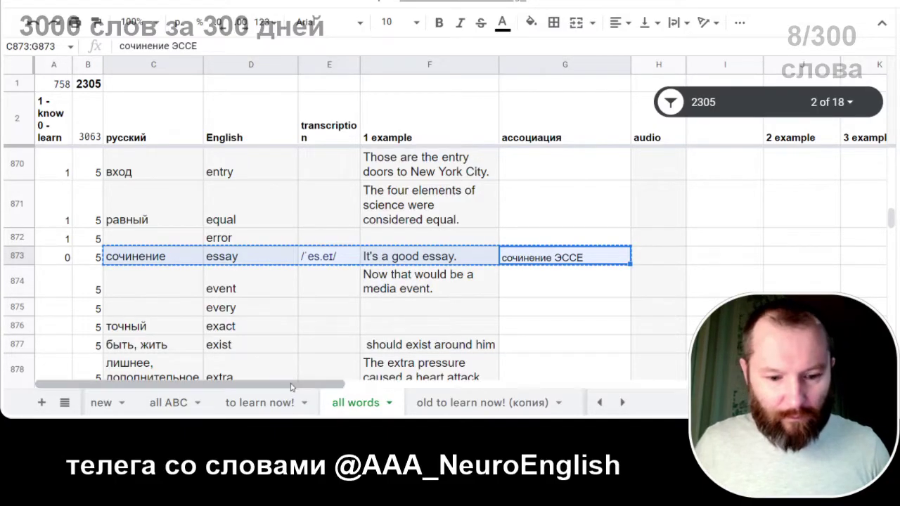
pyautogui.click(280, 402)
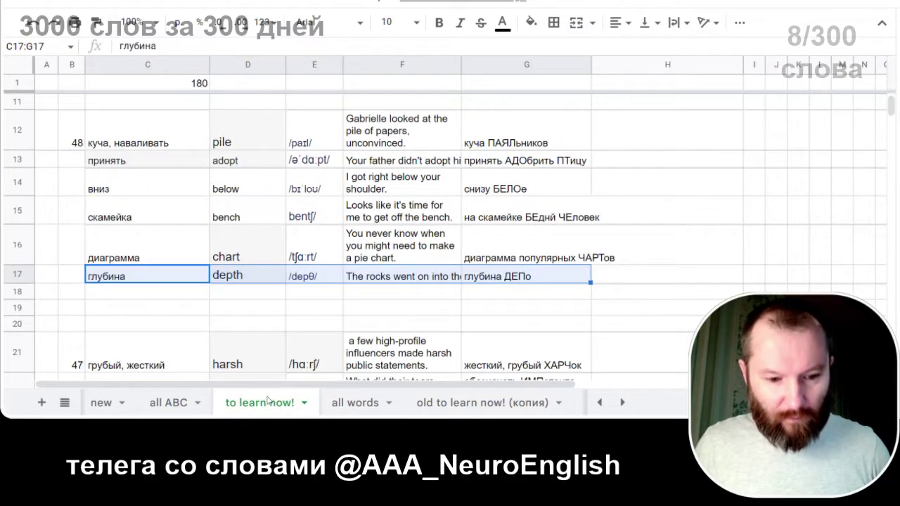
pyautogui.click(196, 293)
pyautogui.hotkey('ctrl', 'v')
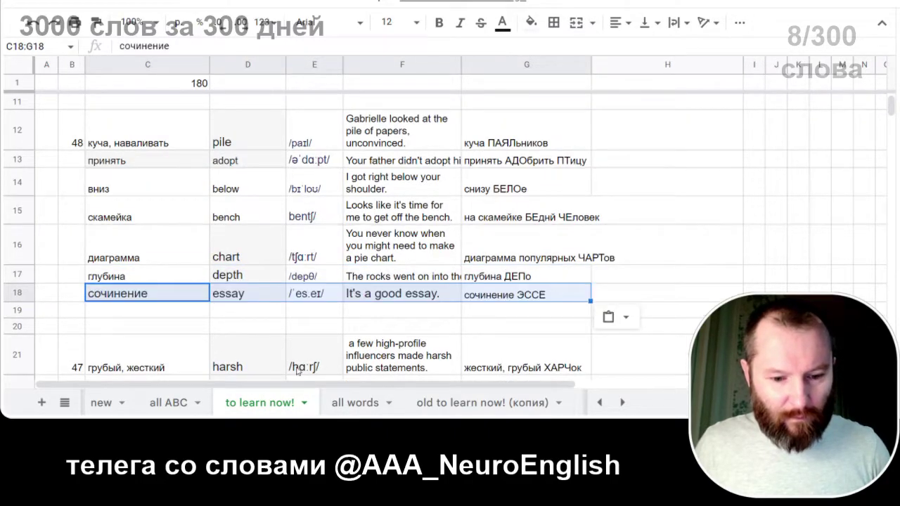
# Step: On the "all words" sheet, mark the words from "field" to "first" as known with 1 in A879:A884
pyautogui.click(345, 407)
pyautogui.scroll(-2, 302, 295)
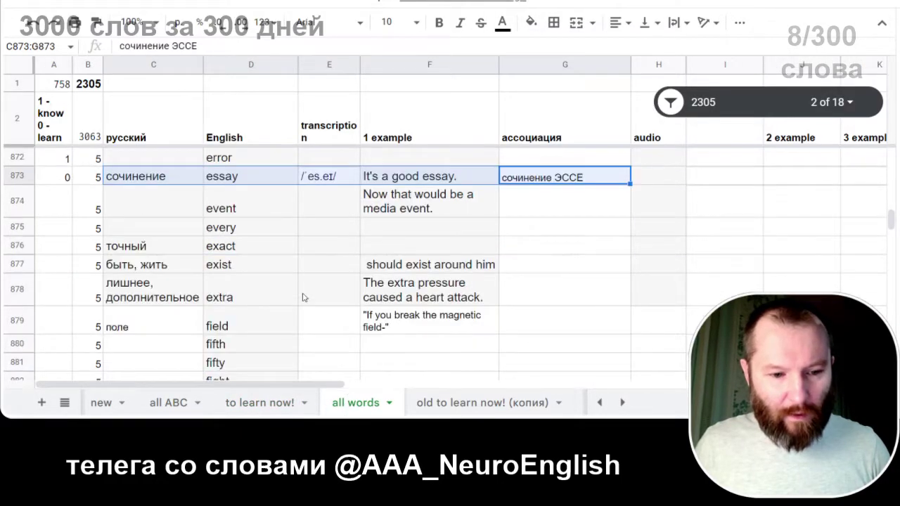
pyautogui.scroll(-1, 242, 209)
pyautogui.scroll(2, 242, 209)
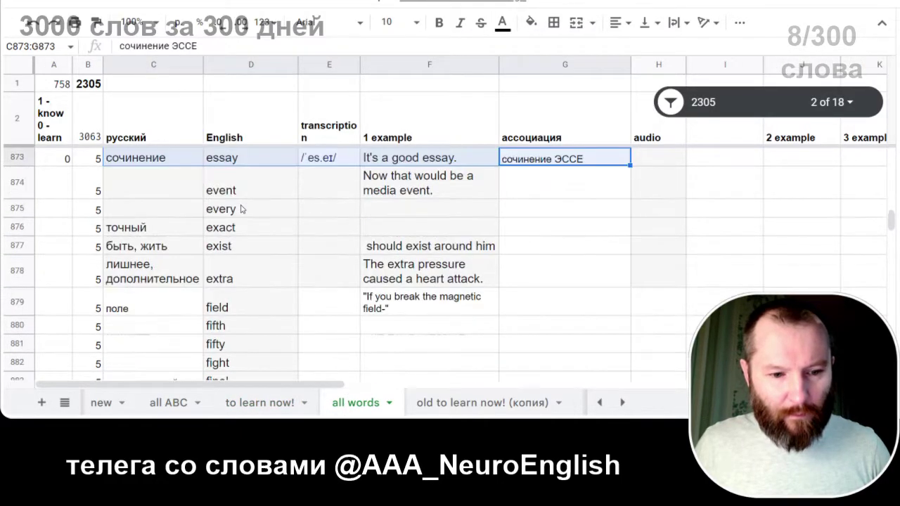
pyautogui.scroll(-3, 238, 212)
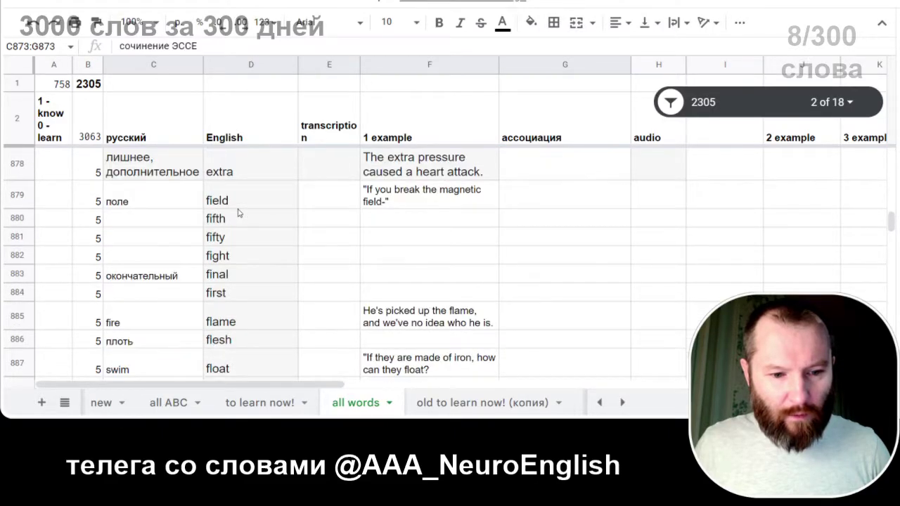
pyautogui.click(232, 203)
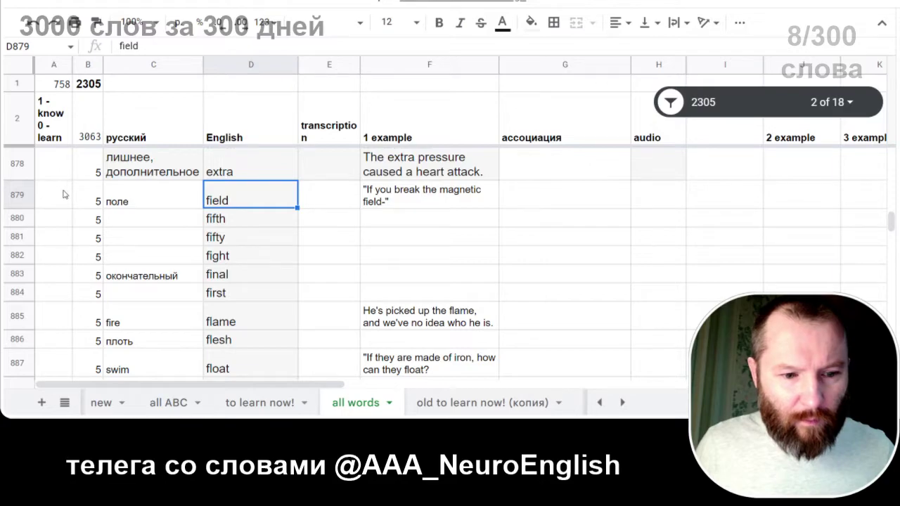
pyautogui.click(64, 195)
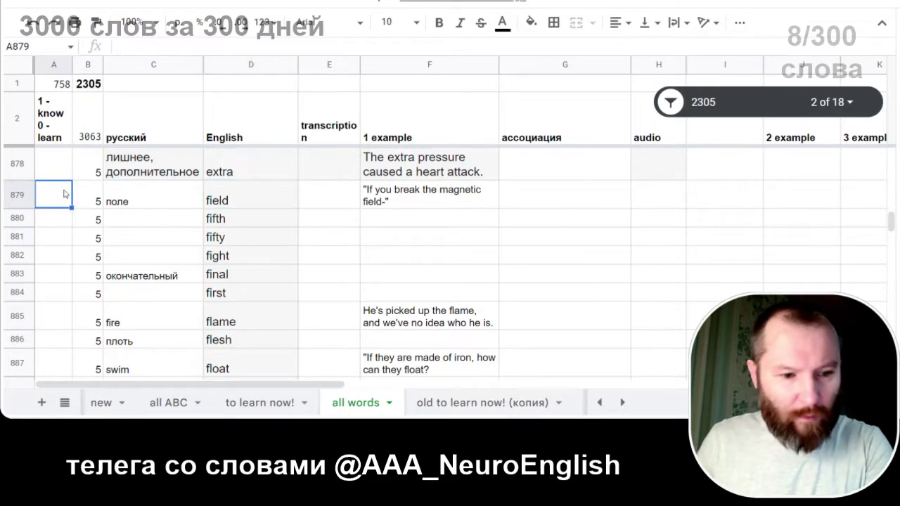
pyautogui.write('1')
pyautogui.click(62, 220)
pyautogui.write('1')
pyautogui.click(62, 238)
pyautogui.write('1')
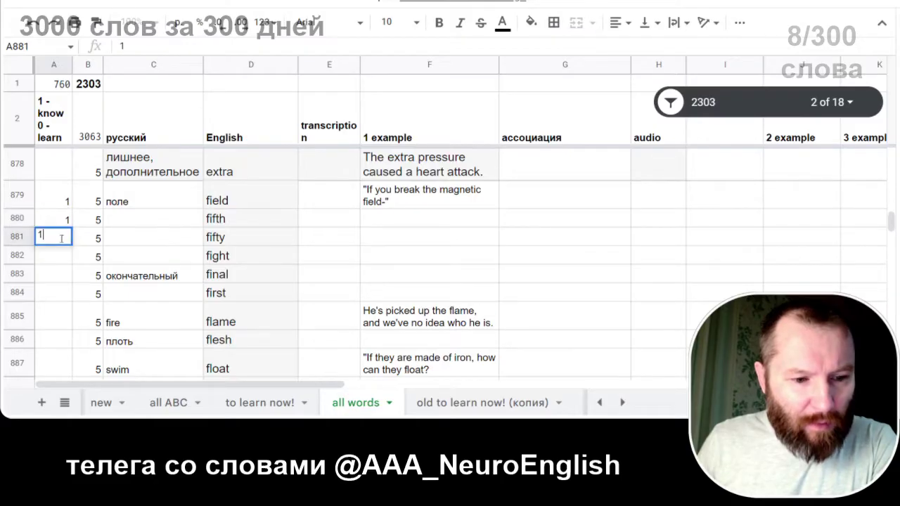
pyautogui.click(61, 259)
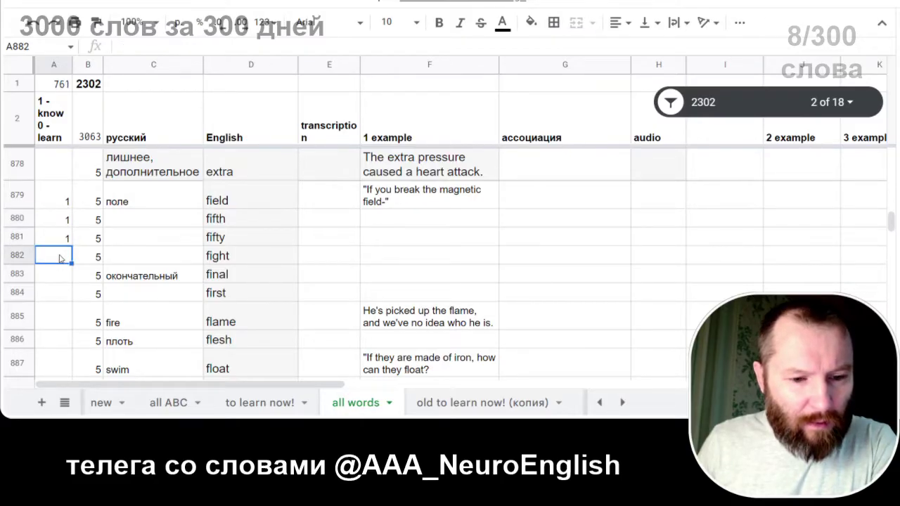
pyautogui.write('1')
pyautogui.click(60, 283)
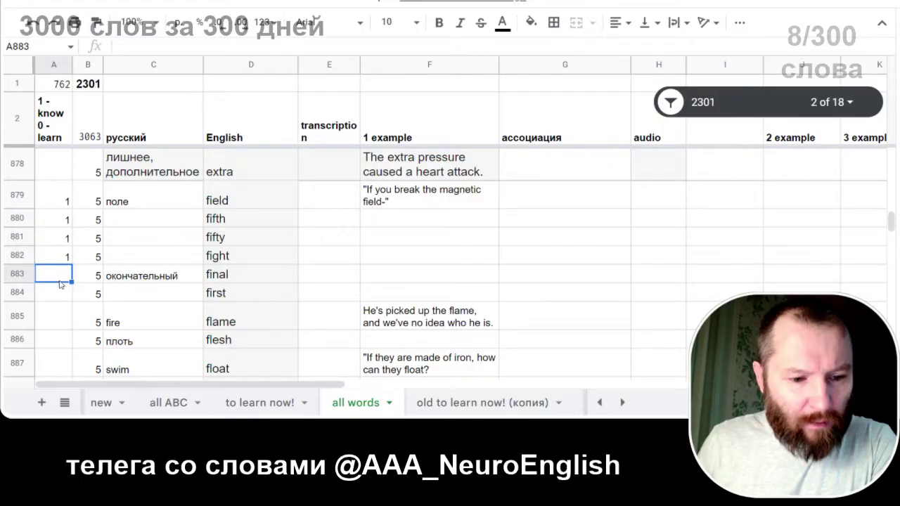
pyautogui.write('1')
pyautogui.click(59, 293)
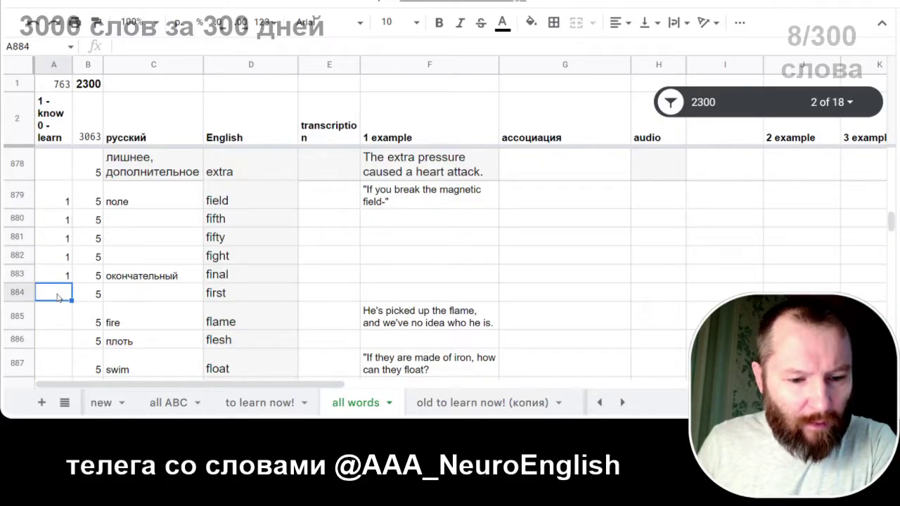
pyautogui.scroll(-1, 59, 293)
pyautogui.write('1')
pyautogui.click(57, 259)
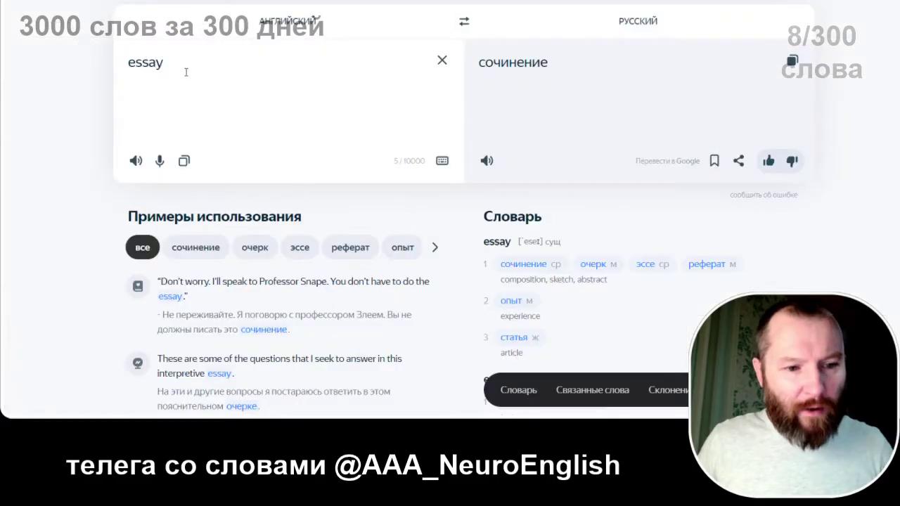
# Step: Switch to Yandex Translate and look up the Russian translation of "flame" in place of "essay"
pyautogui.moveTo(186, 72); pyautogui.dragTo(87, 66)
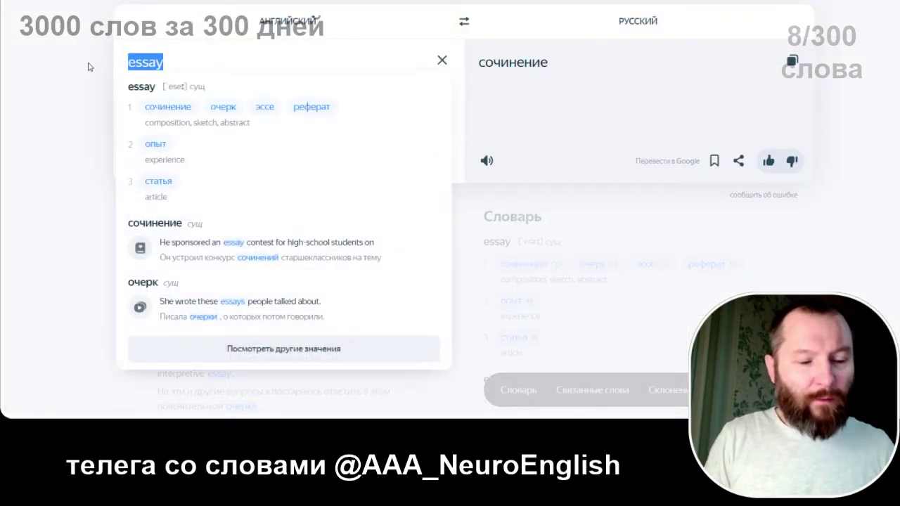
pyautogui.write('п')
pyautogui.press('BackSpace')
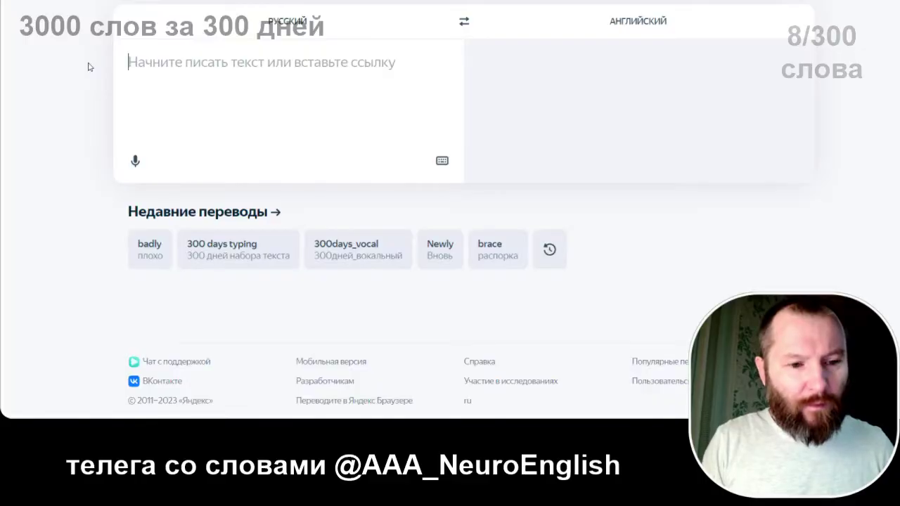
pyautogui.write('gl')
pyautogui.press('BackSpace')
pyautogui.press('BackSpace')
pyautogui.write('g')
pyautogui.press('BackSpace')
pyautogui.write('flame')
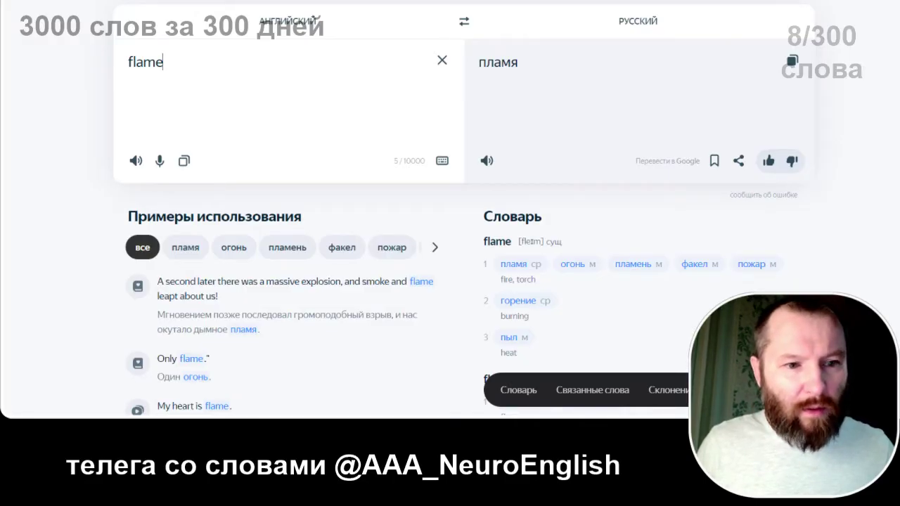
# Step: Return to the "all words" sheet in Google Sheets and select the Russian translation cell C885 for "flame"
pyautogui.hotkey('ctrl', 'Tab')
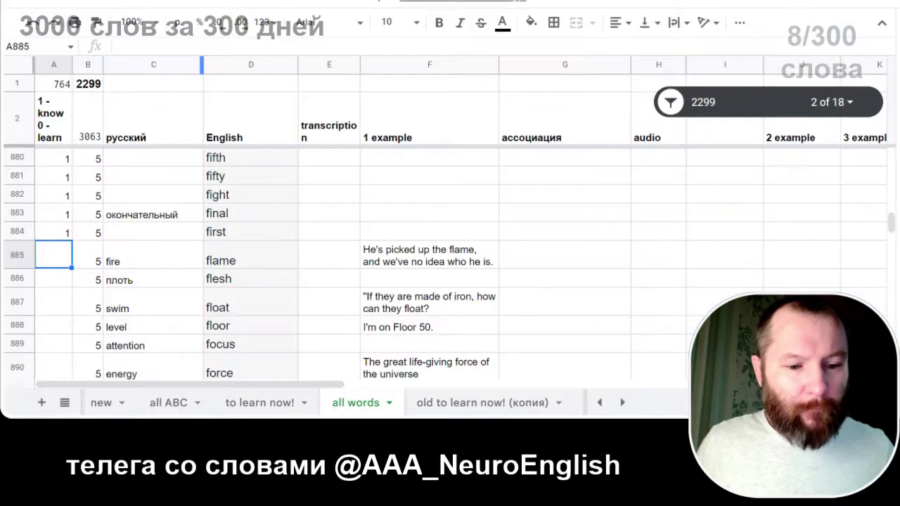
pyautogui.click(170, 264)
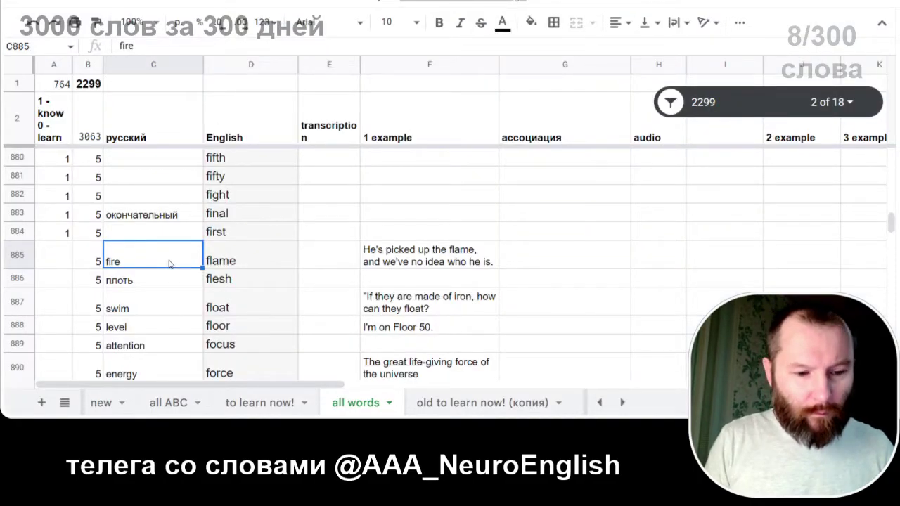
# Step: Replace the Russian translation of "flame" in row 885 with "пламя, огонь"
pyautogui.write('gkf')
pyautogui.press('BackSpace')
pyautogui.press('BackSpace')
pyautogui.press('BackSpace')
pyautogui.write('пламя, огон')
pyautogui.press('BackSpace')
pyautogui.press('BackSpace')
pyautogui.press('BackSpace')
pyautogui.write('гонь')
pyautogui.press('Return')
# Step: Mark the word "flame" as one to learn by entering 0 in its know/learn column
pyautogui.click(64, 258)
pyautogui.write('0')
pyautogui.click(143, 258)
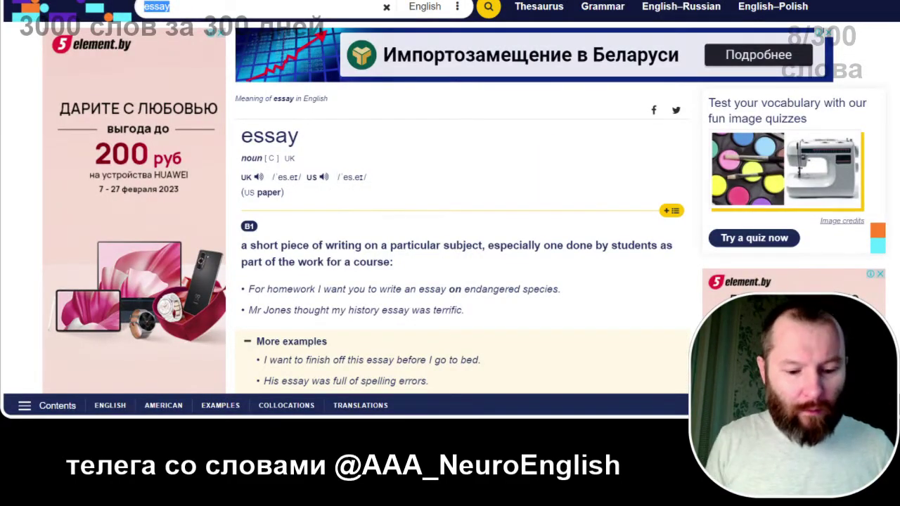
# Step: Switch to the online English dictionary and look up "flame" in place of "essay"
pyautogui.press('BackSpace')
pyautogui.press('BackSpace')
pyautogui.press('BackSpace')
pyautogui.press('BackSpace')
pyautogui.press('BackSpace')
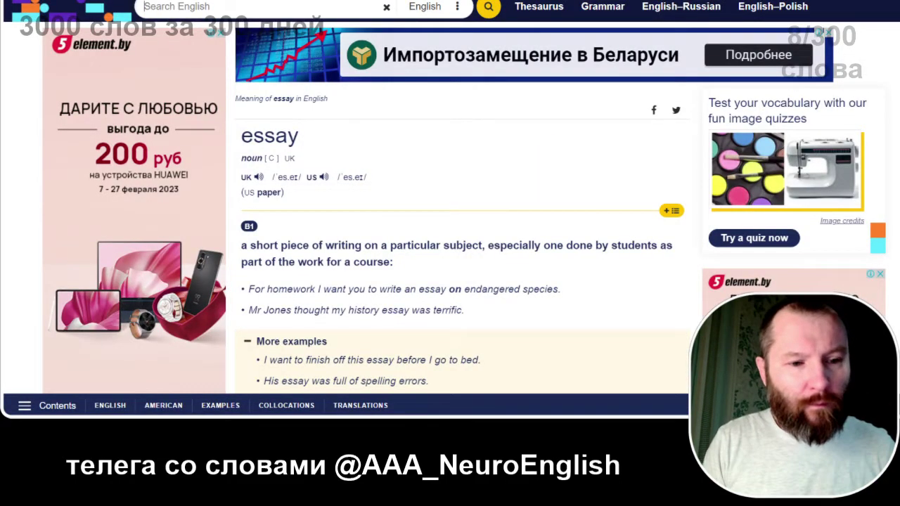
pyautogui.write('gl')
pyautogui.press('BackSpace')
pyautogui.press('BackSpace')
pyautogui.write('fl')
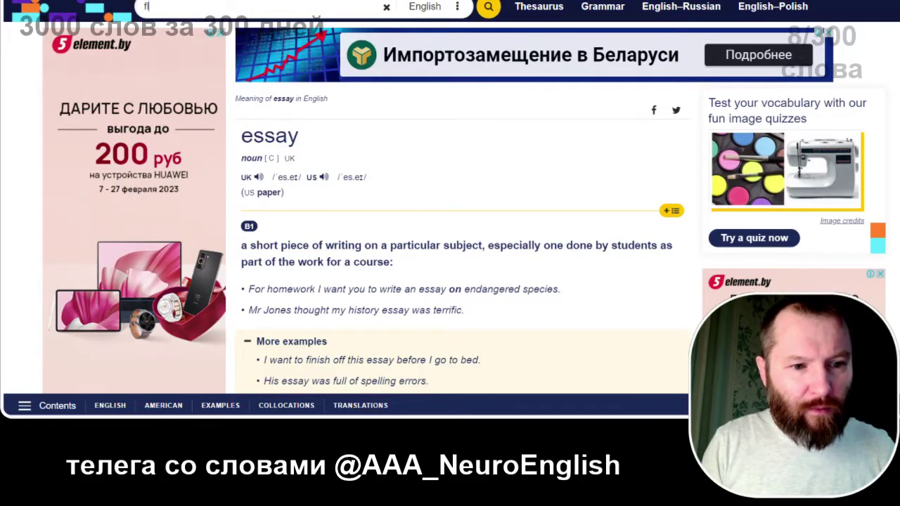
pyautogui.write('ame')
pyautogui.press('Return')
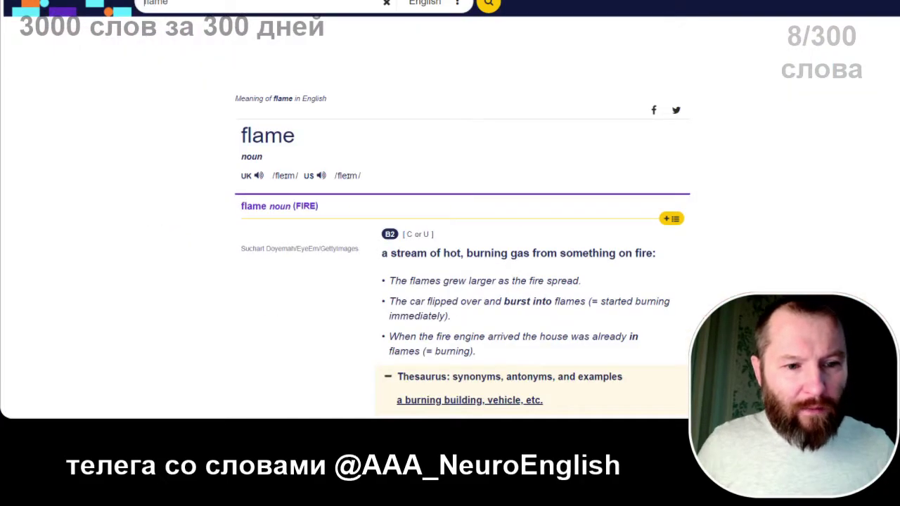
# Step: Copy the US transcription /fleɪm/ from the dictionary entry into the transcription cell of the "flame" row in the spreadsheet
pyautogui.moveTo(361, 177); pyautogui.dragTo(332, 178)
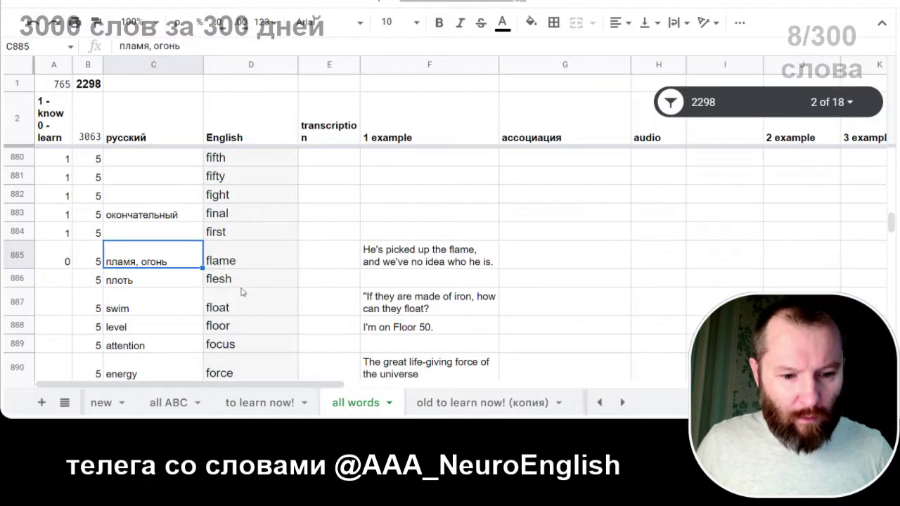
pyautogui.click(339, 263)
pyautogui.hotkey('ctrl', 'v')
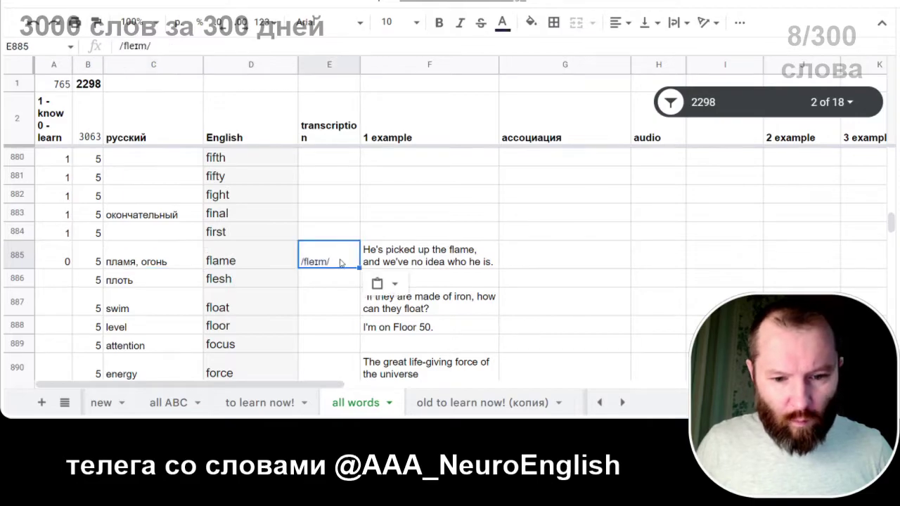
# Step: Switch to the online translator and examine all usage examples for "flame" to find a better example sentence
pyautogui.click(400, 262)
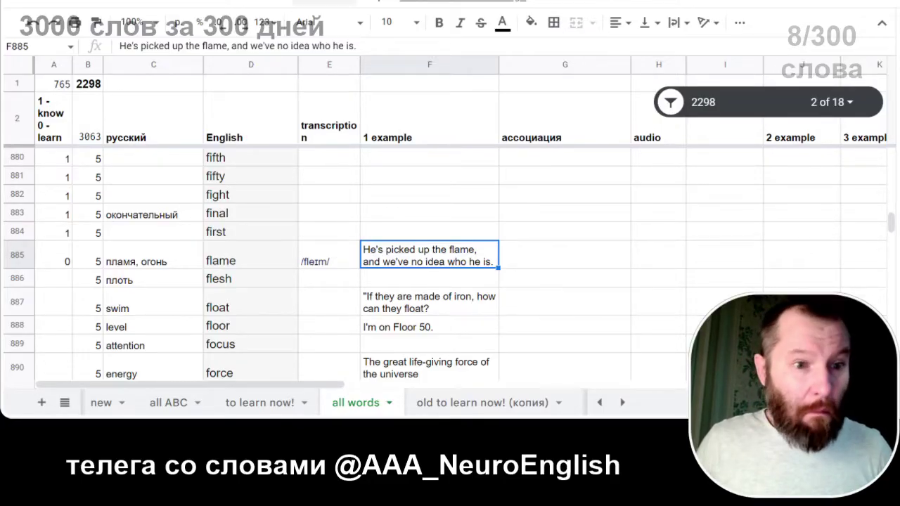
pyautogui.hotkey('alt', 'Tab')
pyautogui.scroll(-2, 262, 192)
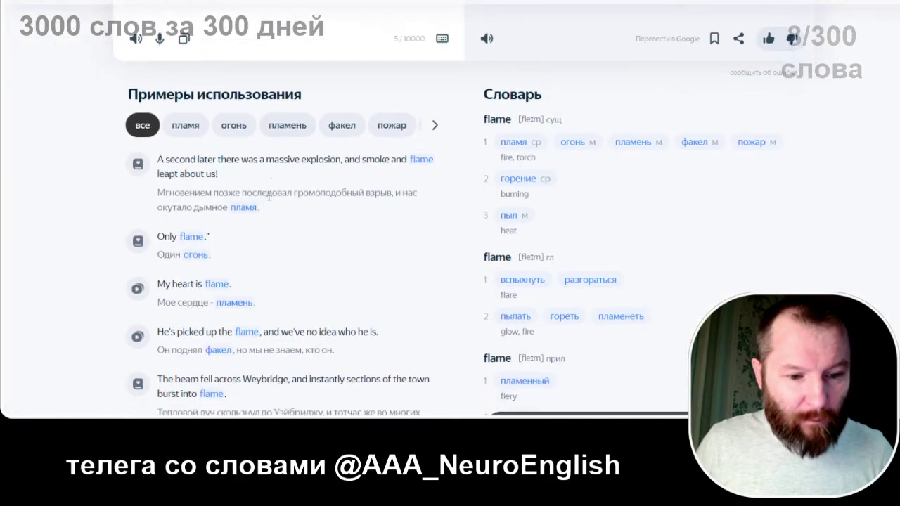
pyautogui.scroll(-1, 302, 222)
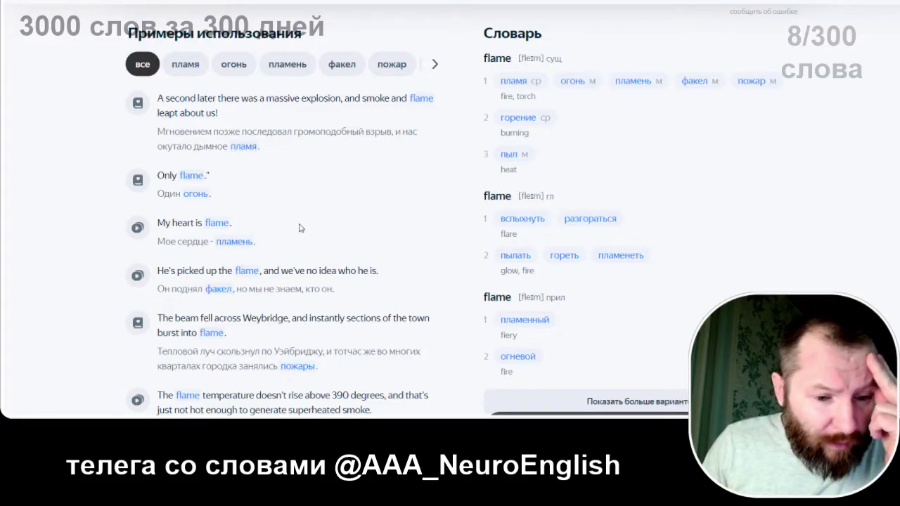
pyautogui.scroll(-3, 299, 228)
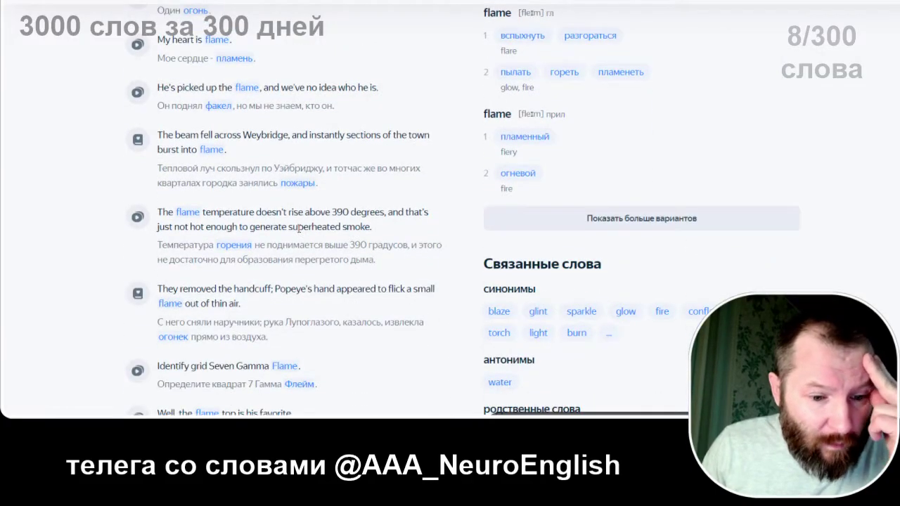
pyautogui.scroll(-2, 299, 228)
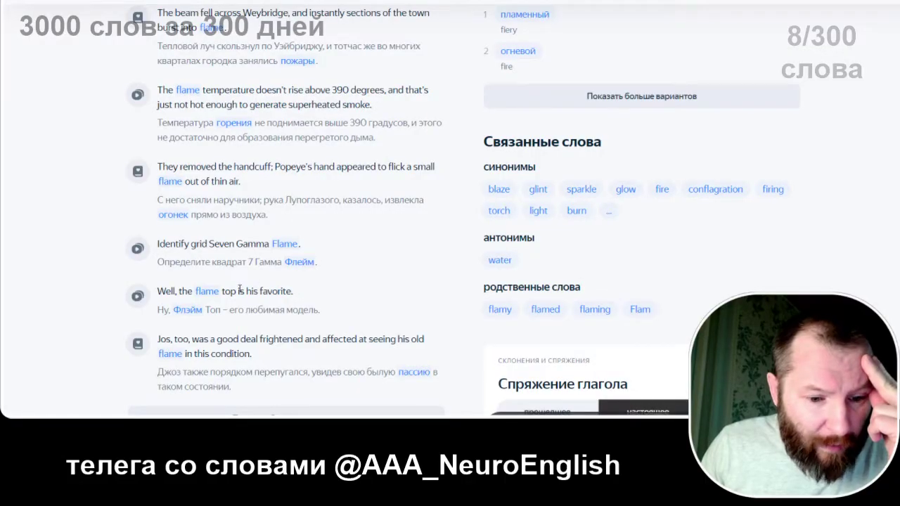
pyautogui.moveTo(236, 291); pyautogui.dragTo(293, 291)
pyautogui.scroll(-3, 295, 291)
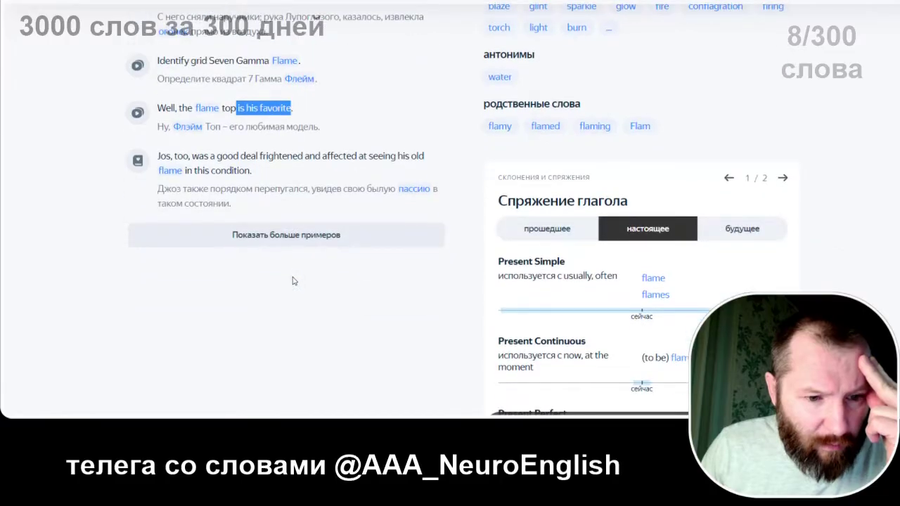
pyautogui.scroll(5, 260, 151)
pyautogui.scroll(4, 259, 151)
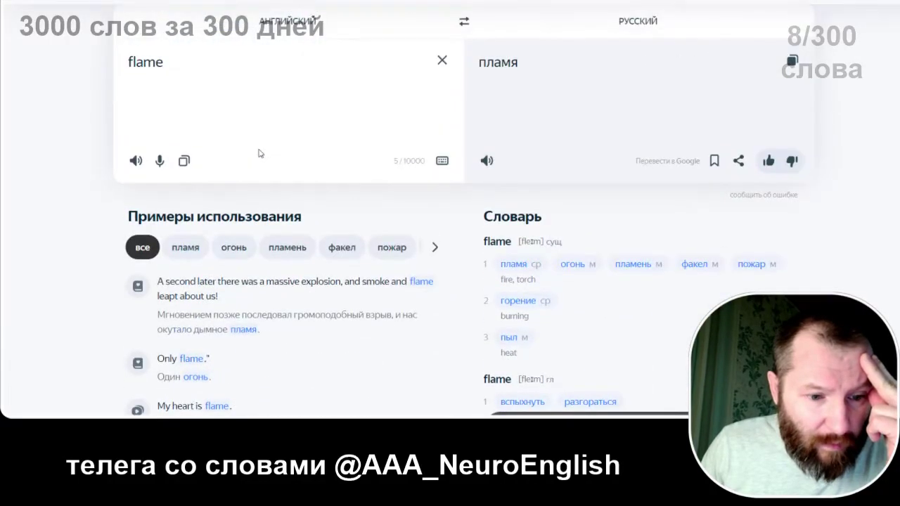
# Step: Filter the usage examples to the translation "пламя" and read through them
pyautogui.click(189, 243)
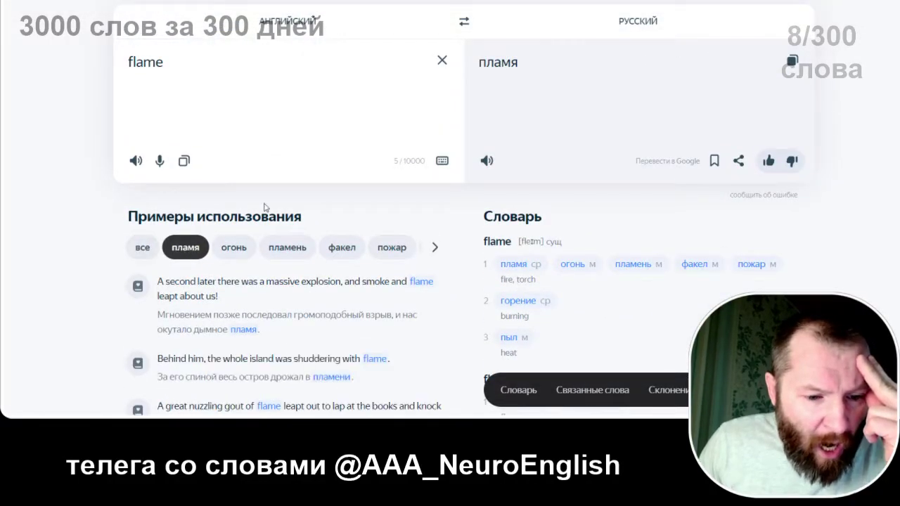
pyautogui.scroll(-3, 267, 207)
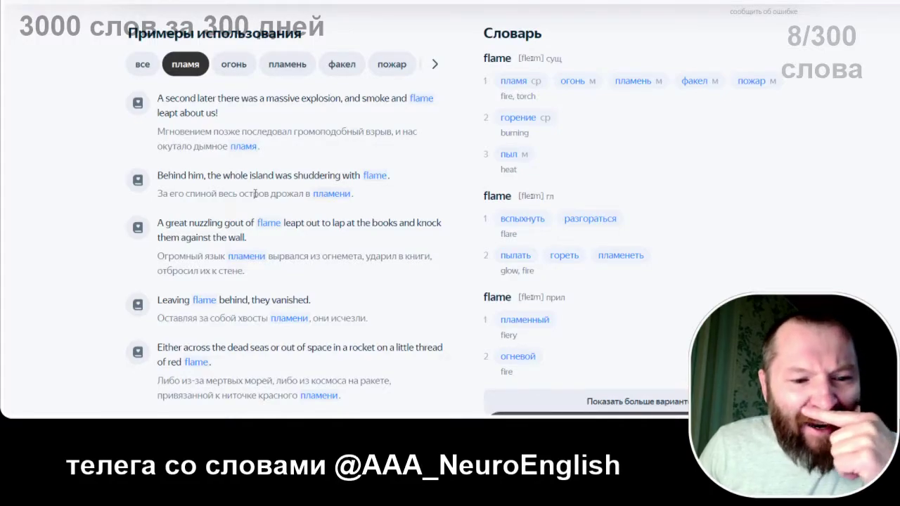
pyautogui.scroll(-5, 256, 194)
pyautogui.scroll(6, 251, 201)
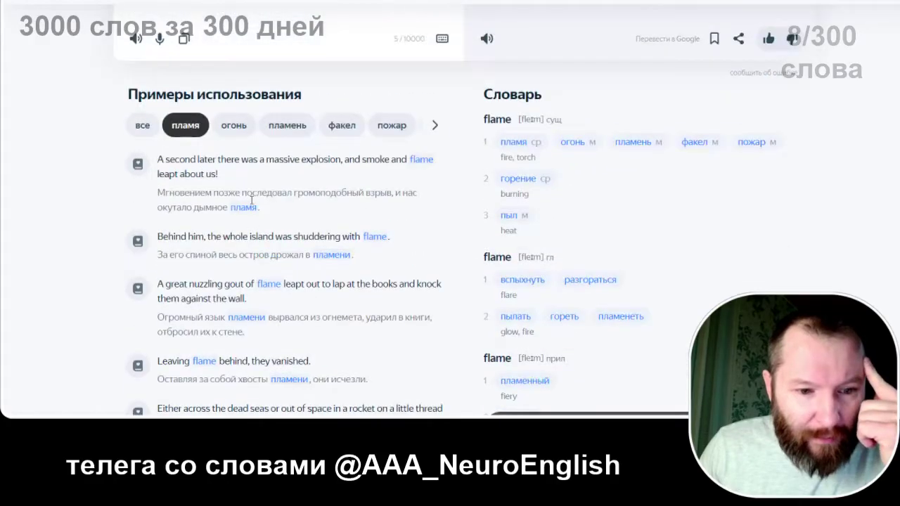
pyautogui.click(184, 131)
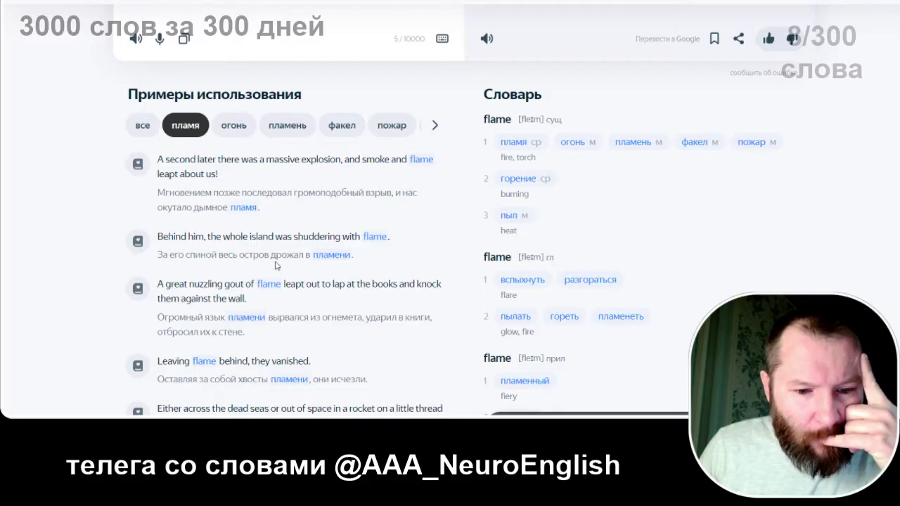
# Step: Replace the first example for "flame" in the spreadsheet with the translator's phrase "the whole island was shuddering with flame."
pyautogui.moveTo(207, 237); pyautogui.dragTo(401, 239)
pyautogui.hotkey('ctrl', 'c')
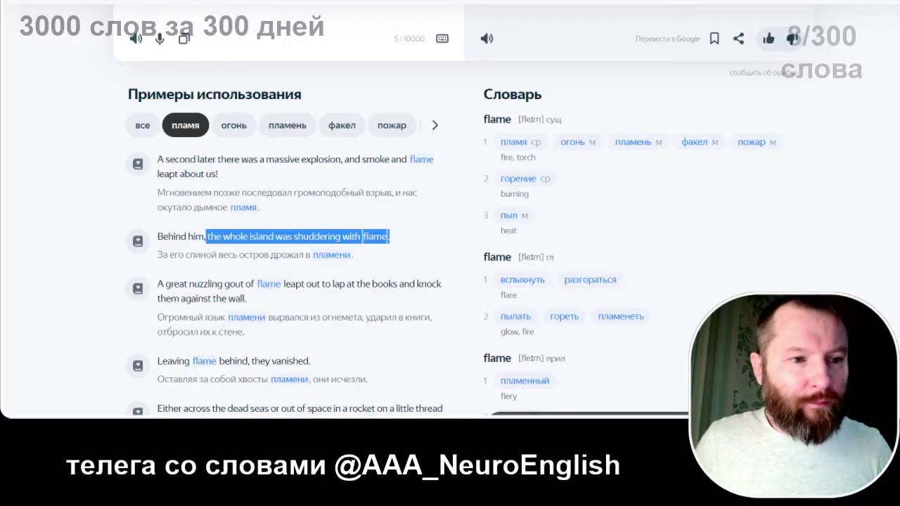
pyautogui.hotkey('ctrl', 'Tab')
pyautogui.hotkey('ctrl', 'v')
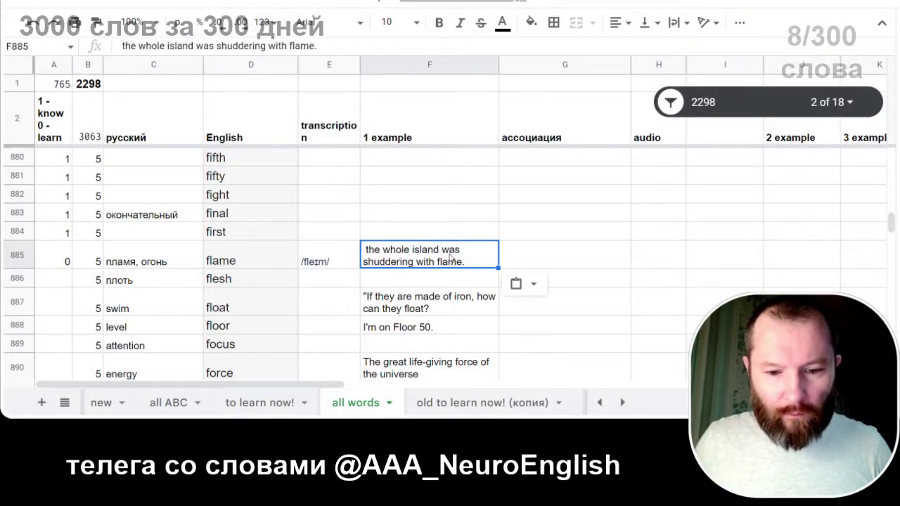
# Step: Enter the association "пламя ФЛАМинго" for the word "flame" in cell G885
pyautogui.click(526, 258)
pyautogui.write('g')
pyautogui.press('BackSpace')
pyautogui.write('пламя')
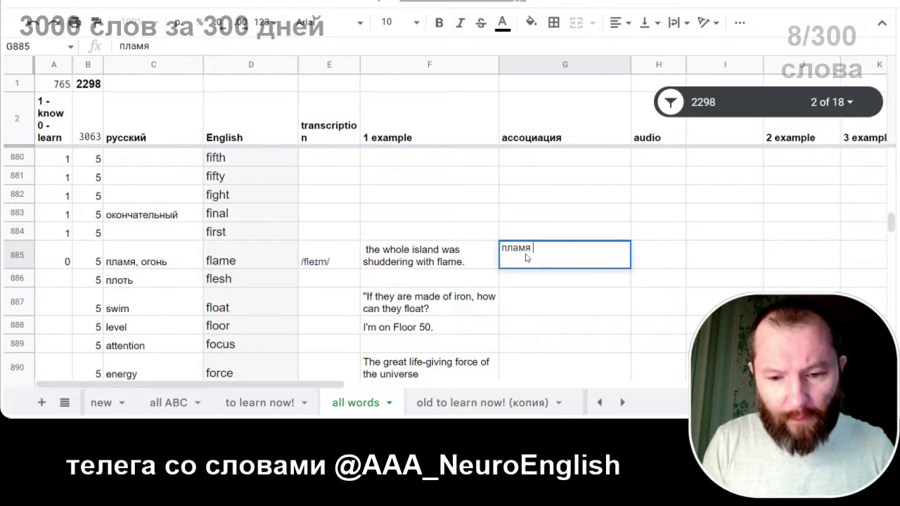
pyautogui.write(' ФЛАМинг')
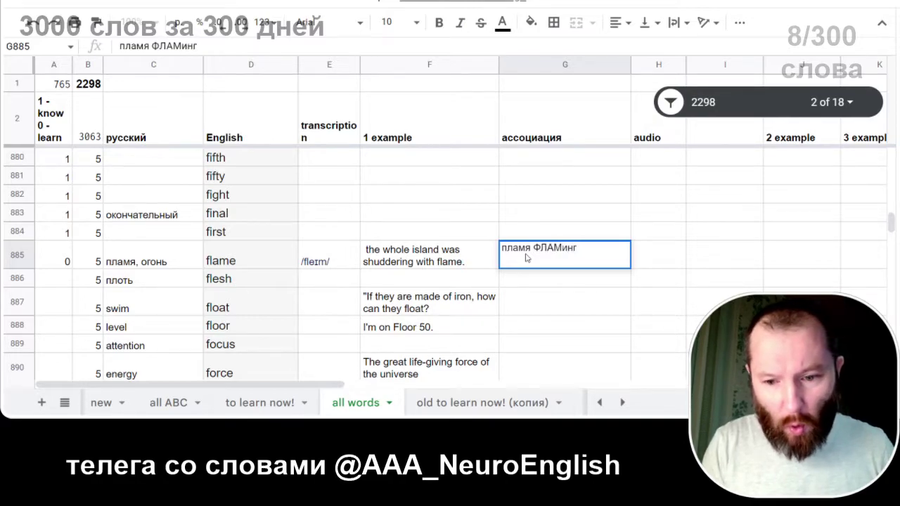
pyautogui.write('о')
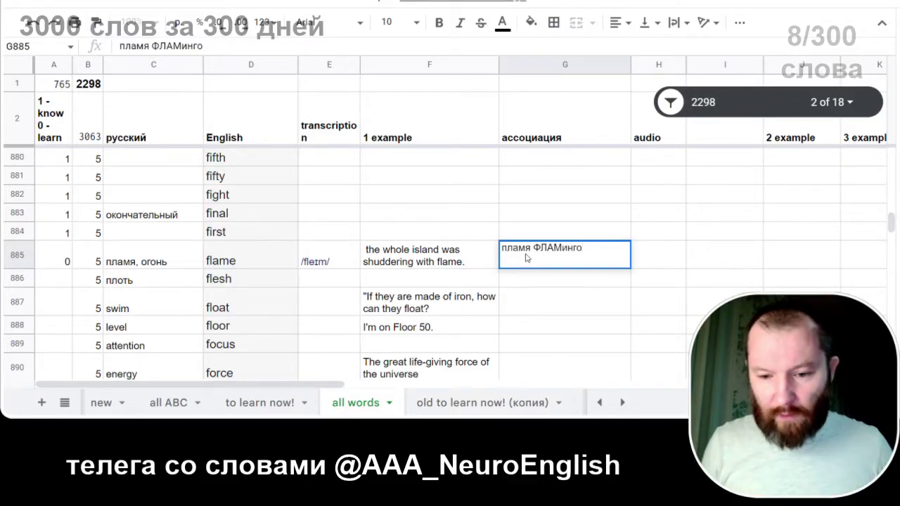
pyautogui.press('Return')
# Step: Insert "на" into the association in G885 so it reads "пламя на ФЛАМинго"
pyautogui.click(526, 258)
pyautogui.press('Return')
pyautogui.press('Left')
pyautogui.press('Left')
pyautogui.press('Left')
pyautogui.press('Left')
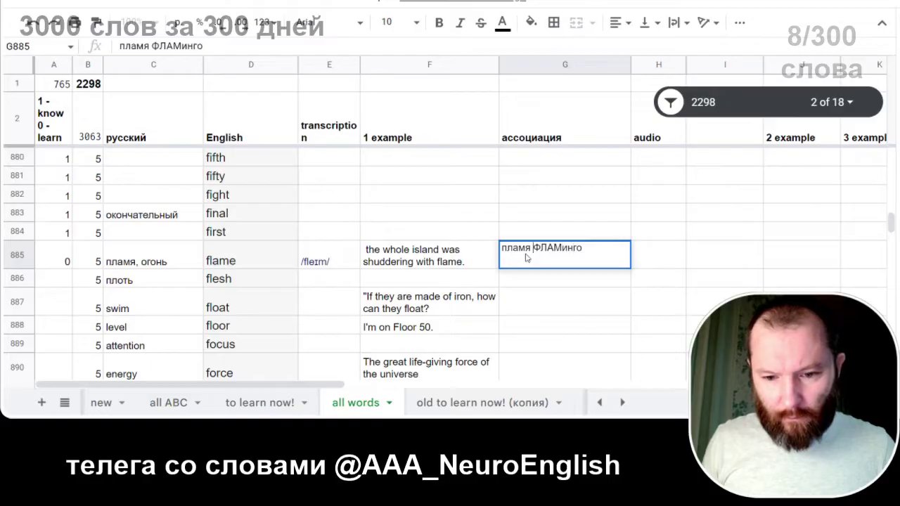
pyautogui.write('на')
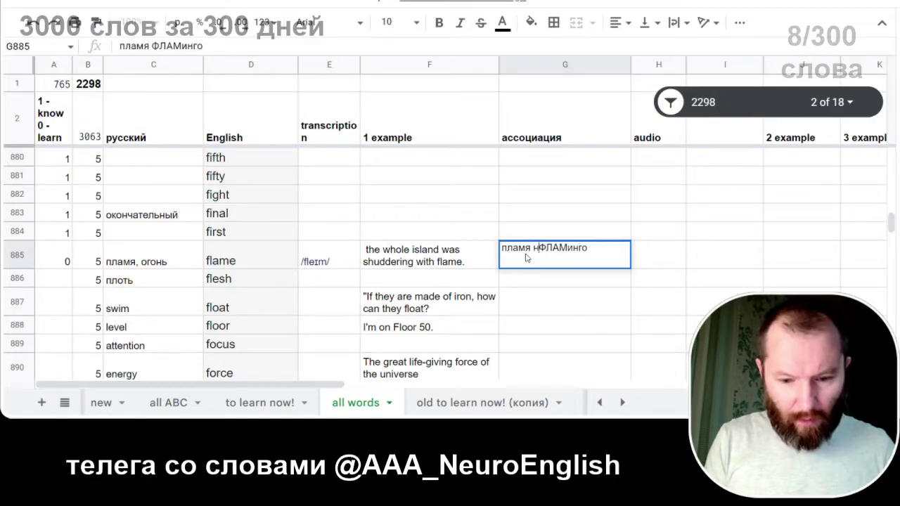
pyautogui.press('Return')
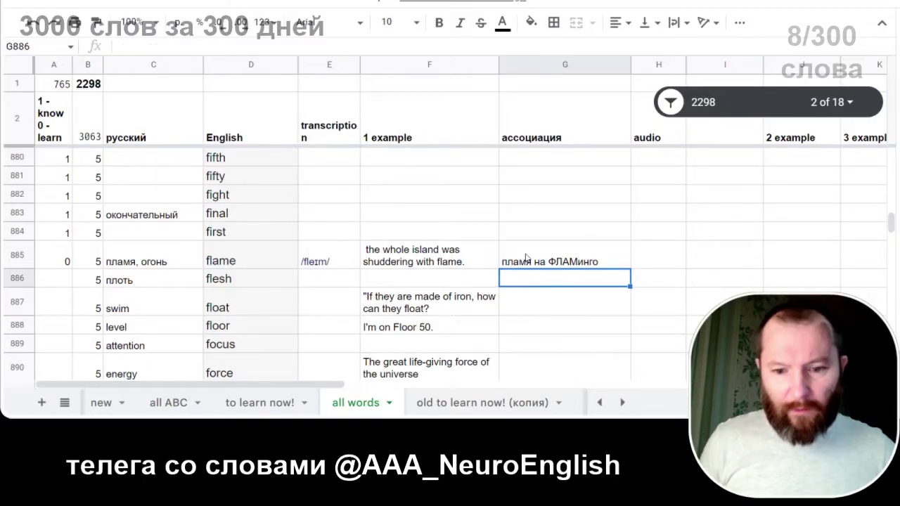
# Step: Copy the "flame" entry C885:G885 into row 19 of the "to learn now!" sheet, starting at column C
pyautogui.click(526, 258)
pyautogui.keyDown('shift'); pyautogui.click(180, 256); pyautogui.keyUp('shift')
pyautogui.hotkey('ctrl', 'c')
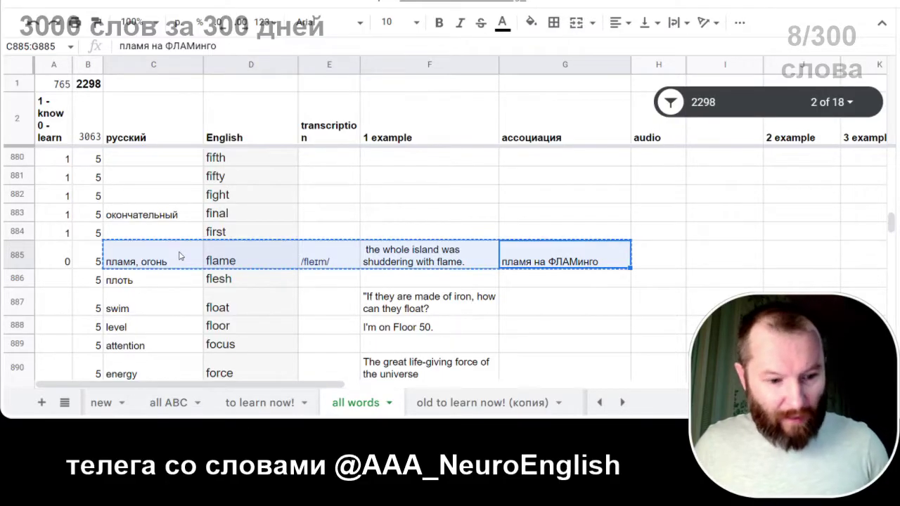
pyautogui.click(267, 403)
pyautogui.click(185, 316)
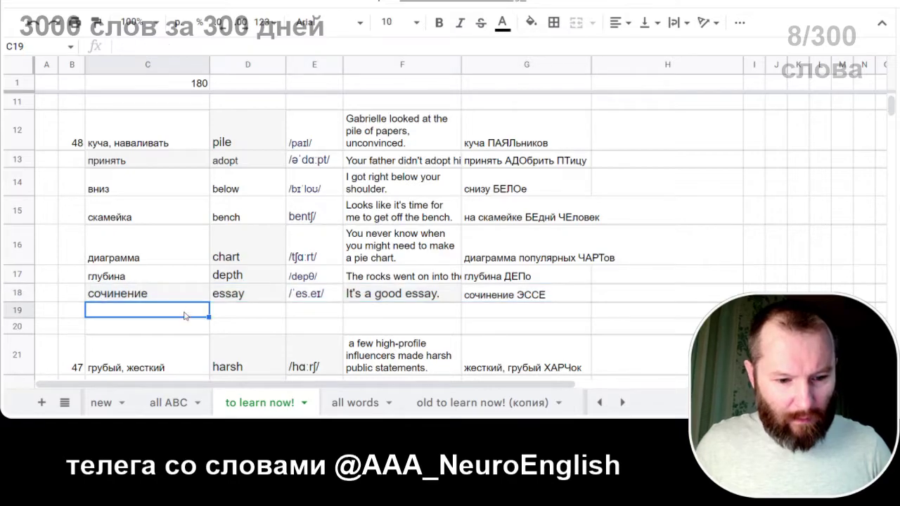
pyautogui.hotkey('ctrl', 'v')
# Step: Begin the word story in cell C20 below the "flame" entry with "На самой глубине скамейки лежала куча."
pyautogui.scroll(-1, 186, 313)
pyautogui.click(179, 286)
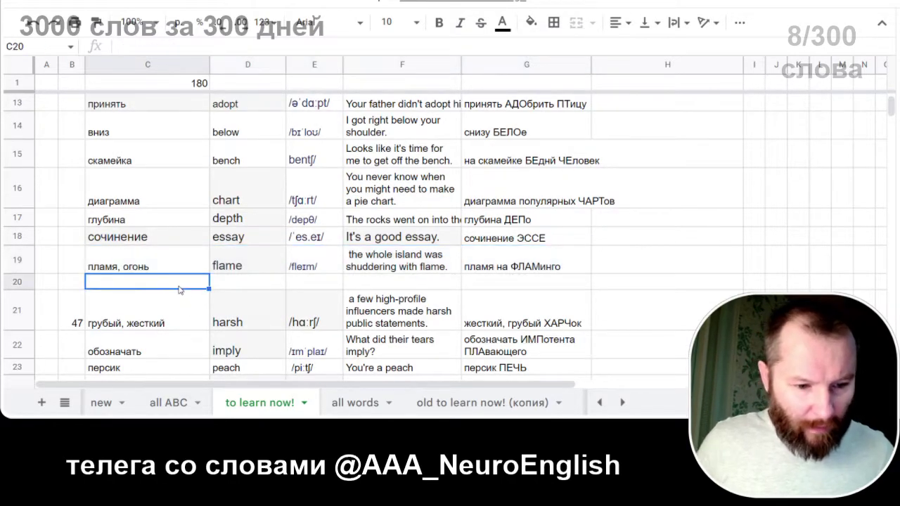
pyautogui.scroll(1, 179, 288)
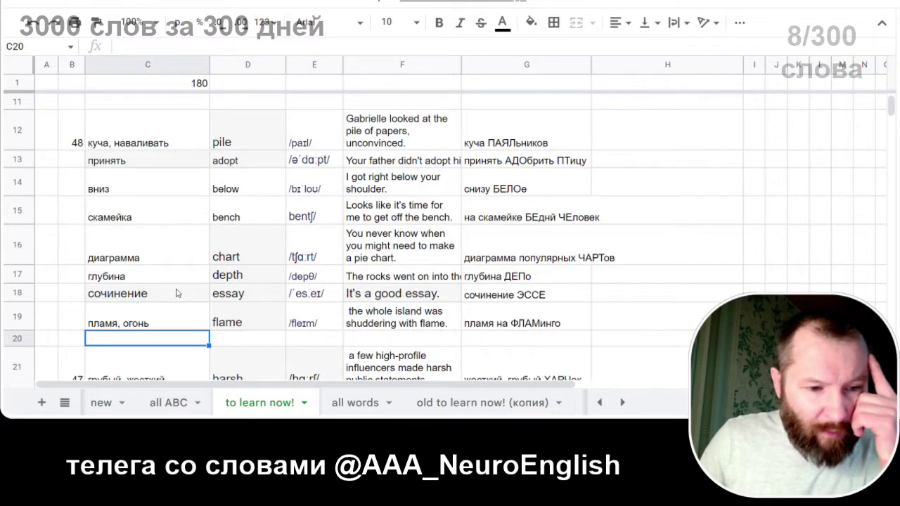
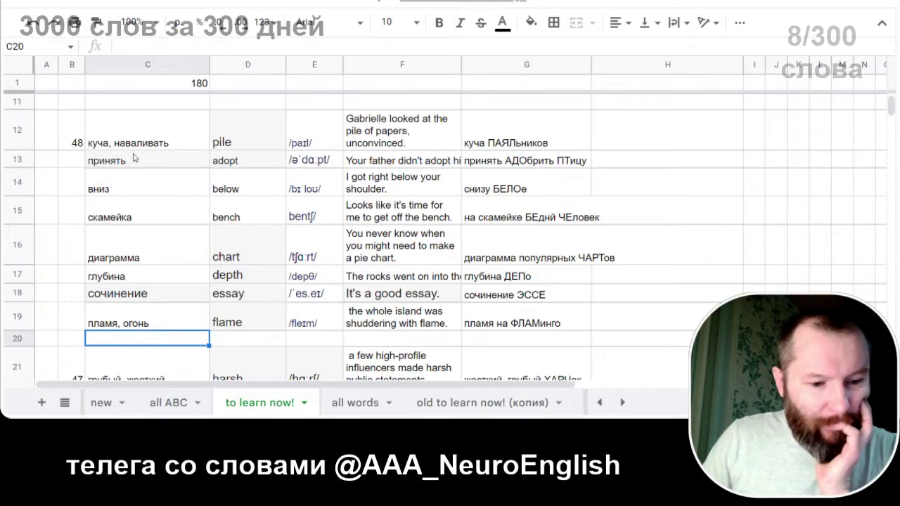
pyautogui.write('На')
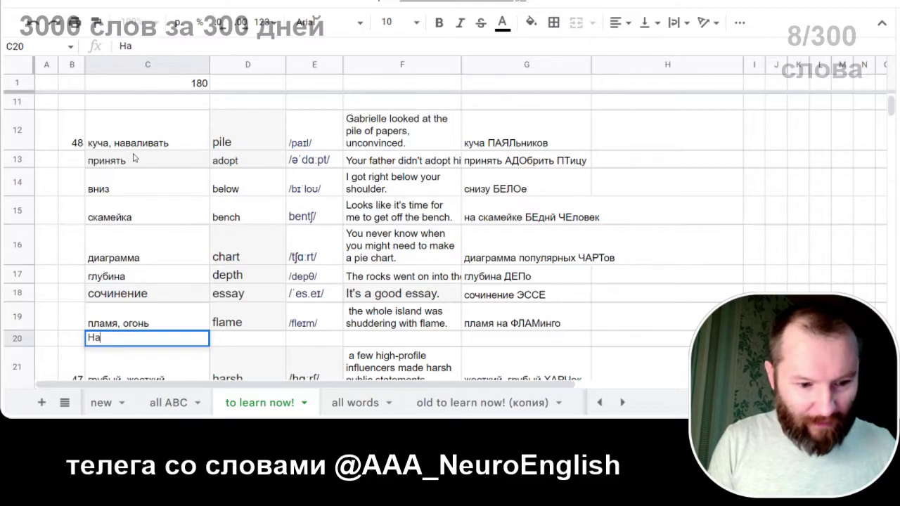
pyautogui.write(' са')
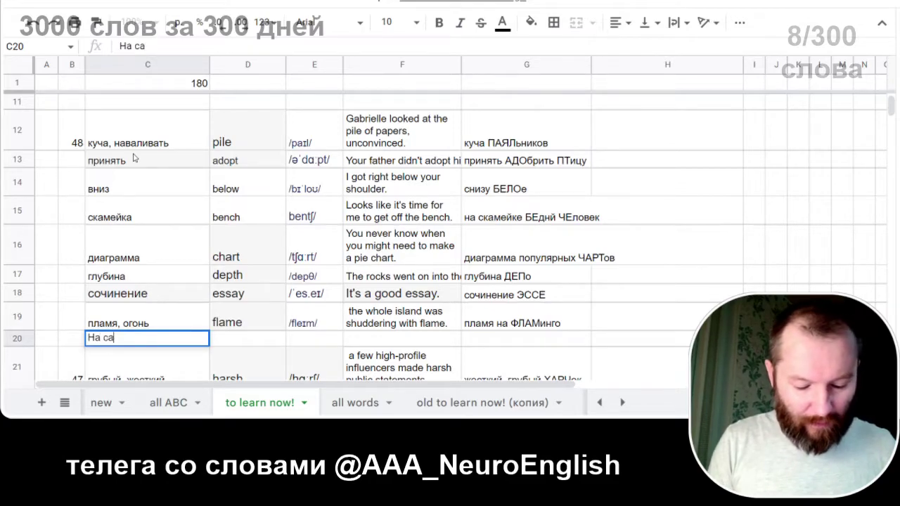
pyautogui.write('мой глубине ')
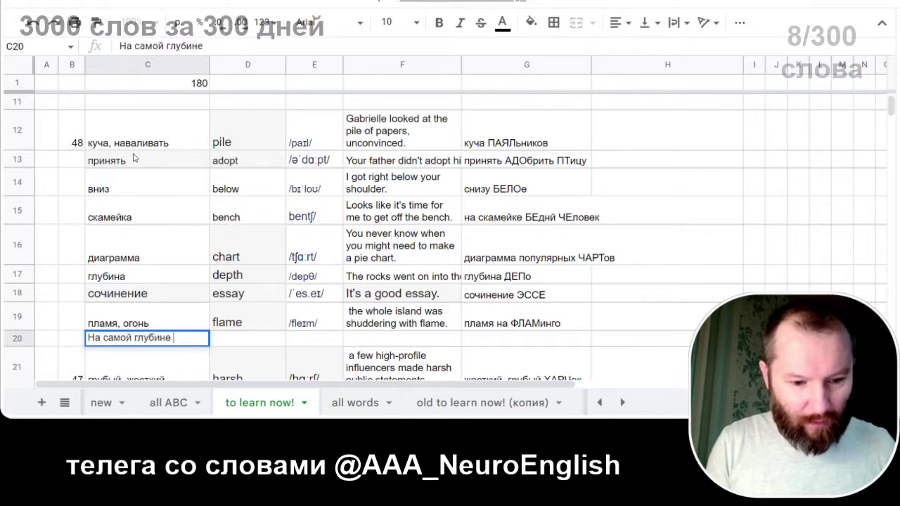
pyautogui.write('скамейки')
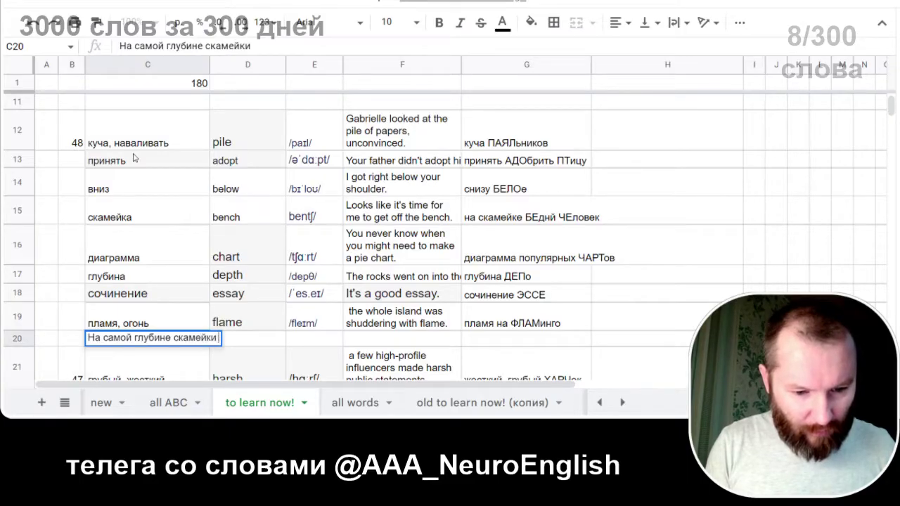
pyautogui.write(' лежала куча.')
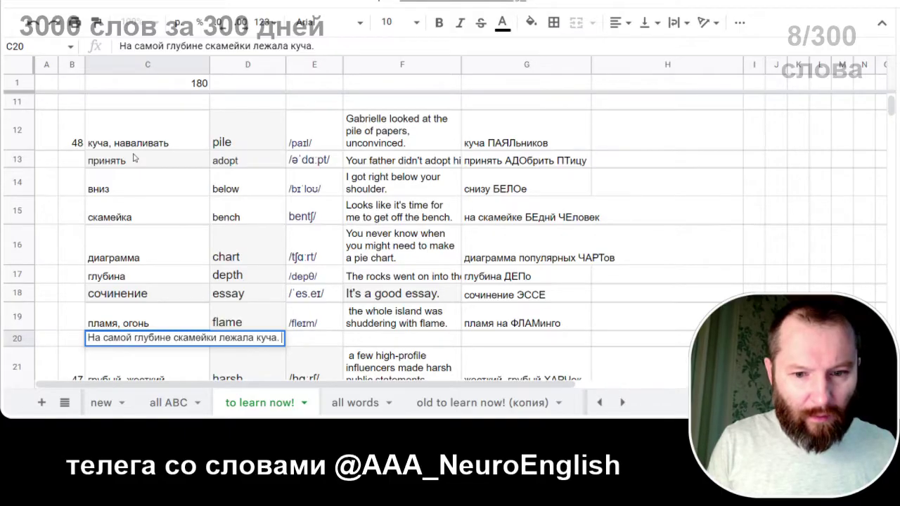
# Step: Continue the story in C20 with "Её приняли за дидаграмму и написали сочинение"
pyautogui.write('Ей')
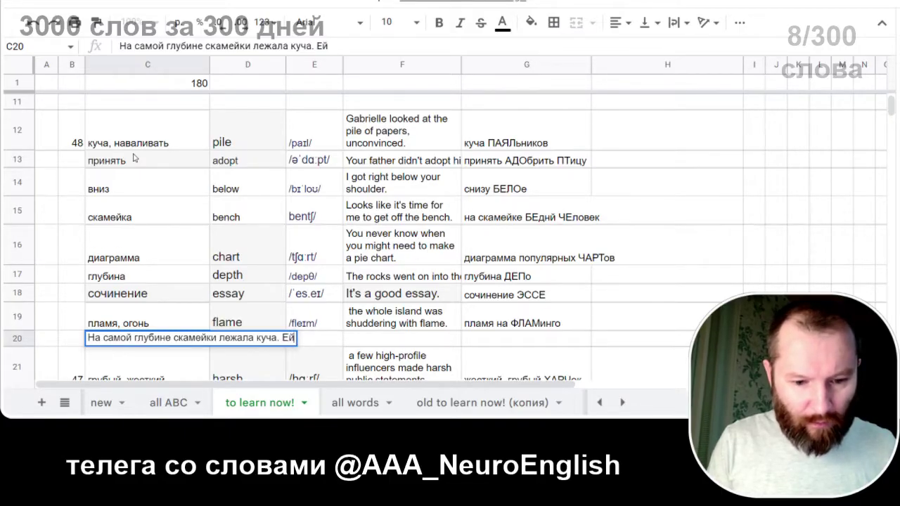
pyautogui.press('BackSpace')
pyautogui.write('ё ')
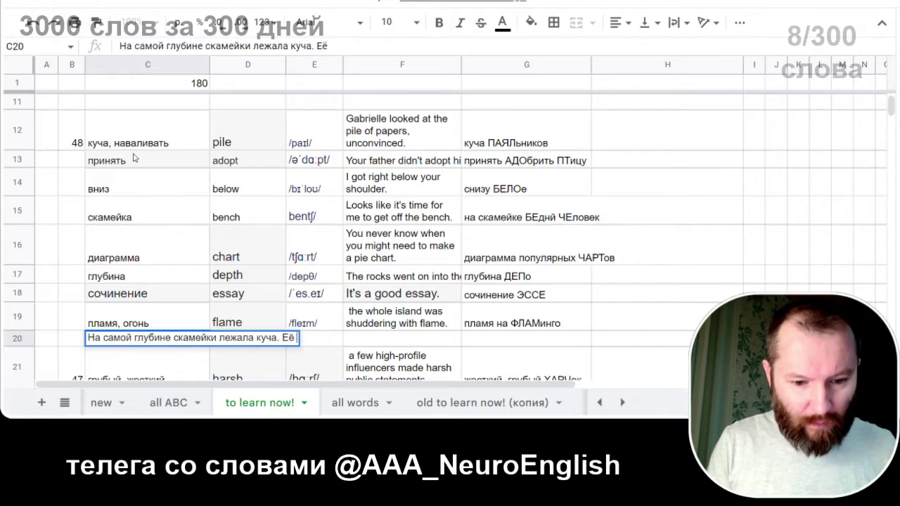
pyautogui.write('приняли за ')
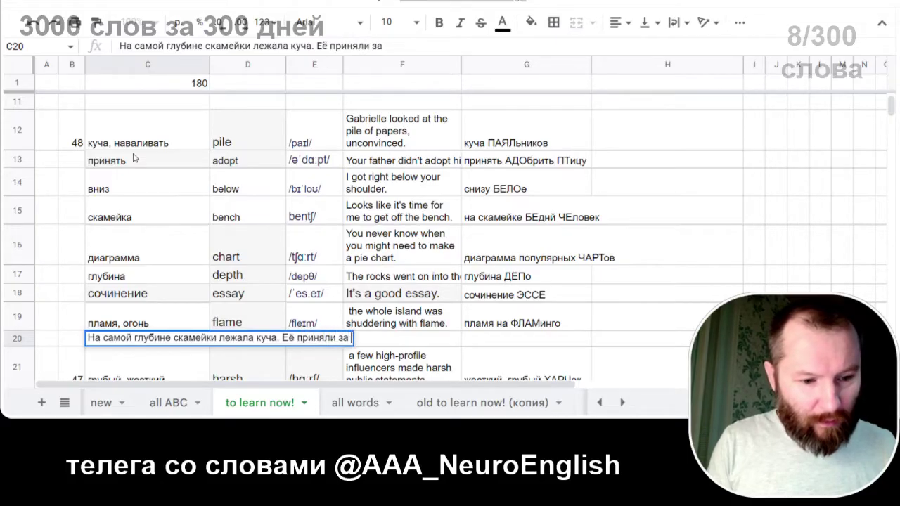
pyautogui.write('дидаграмму ')
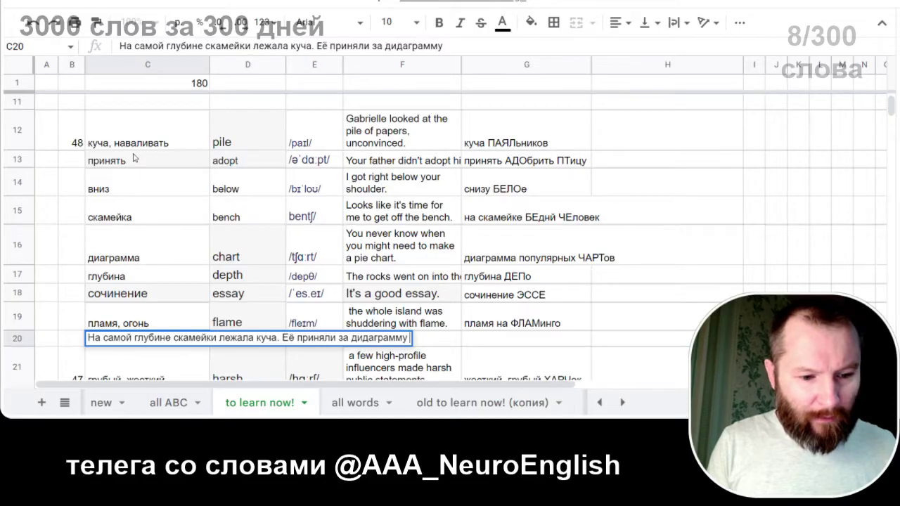
pyautogui.write('и')
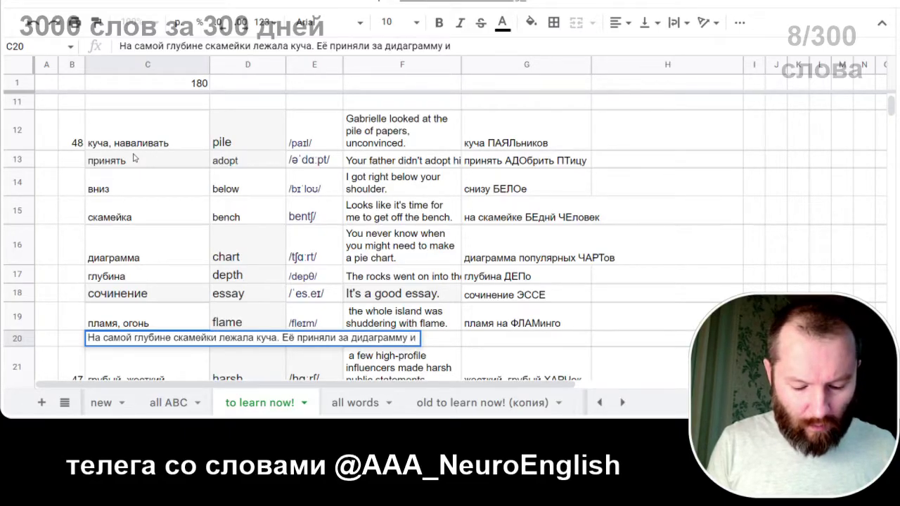
pyautogui.write(' написали')
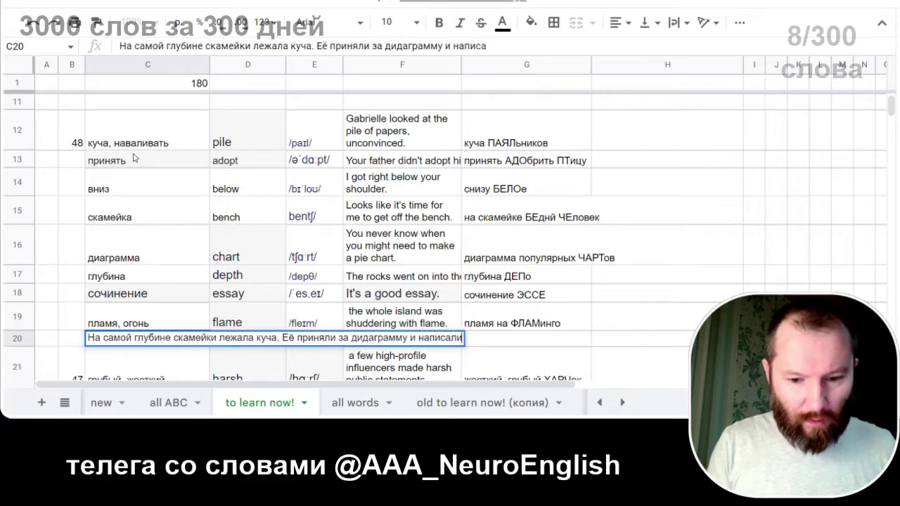
pyautogui.write(' со')
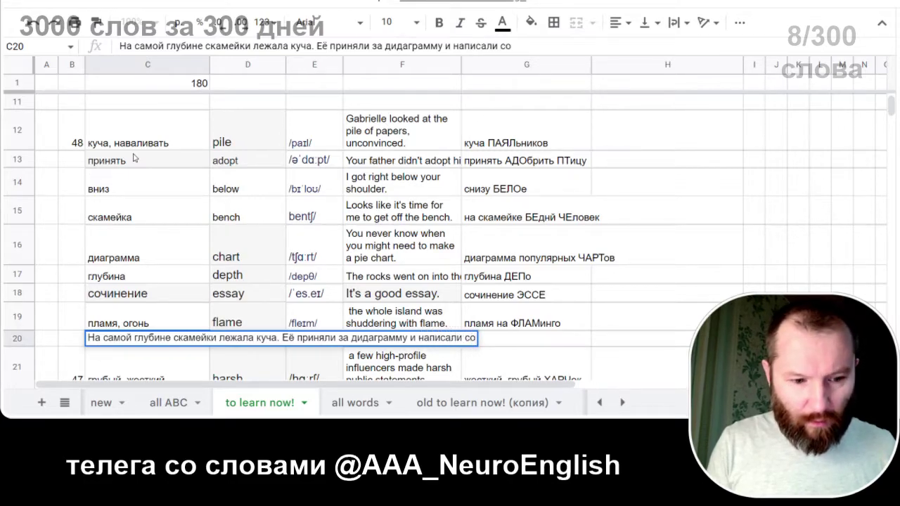
pyautogui.write('чинение')
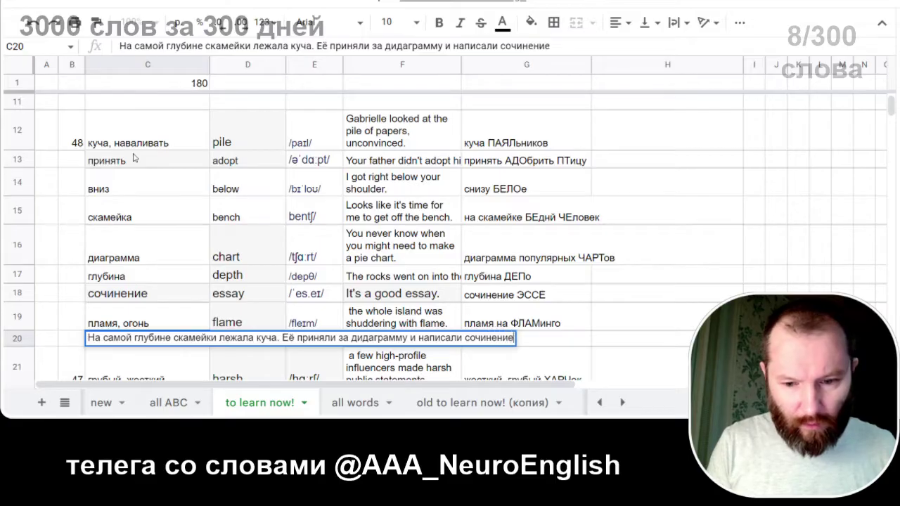
# Step: Finish the story in C20 with the sentence "Сочинение охватило пламя." and commit the cell
pyautogui.write('. Сочин')
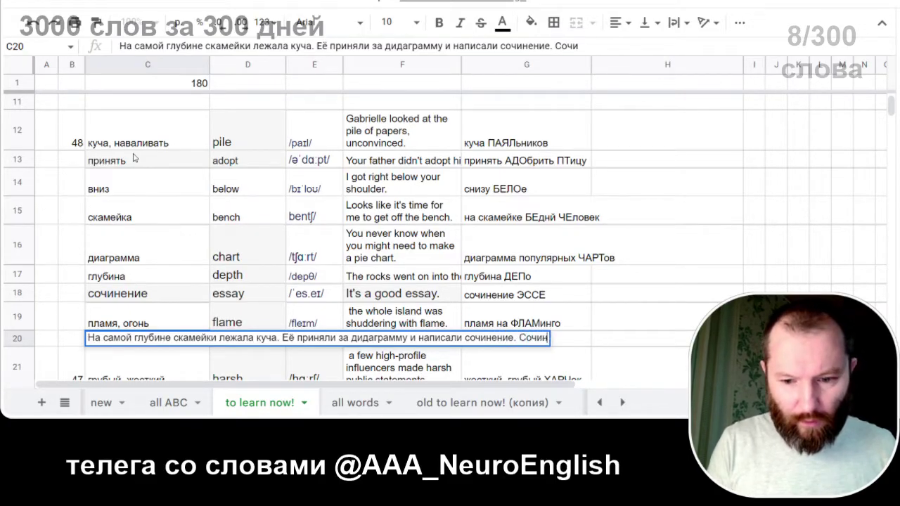
pyautogui.write('ение')
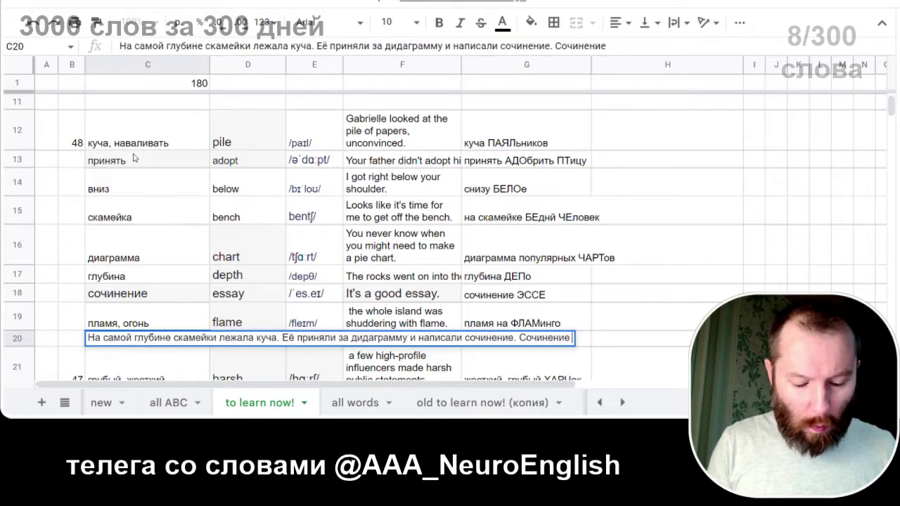
pyautogui.write(' охватило')
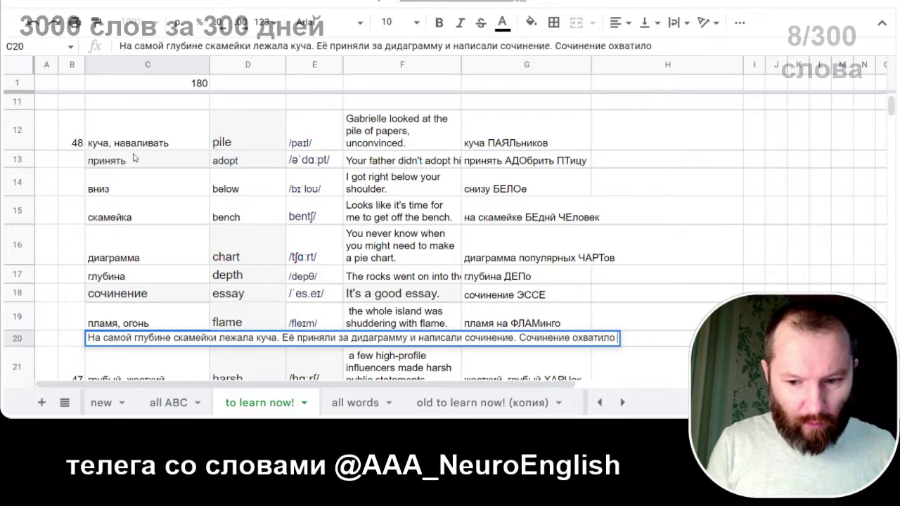
pyautogui.write(' пламя.')
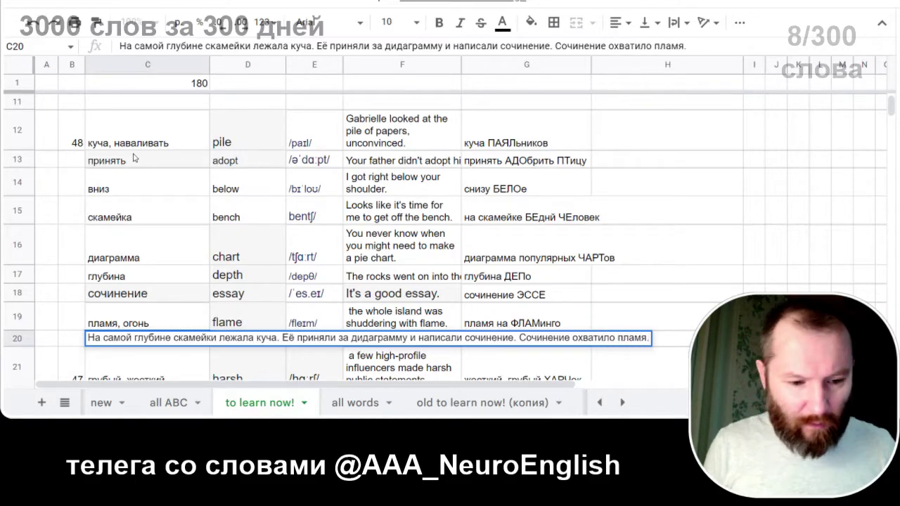
pyautogui.press('Return')
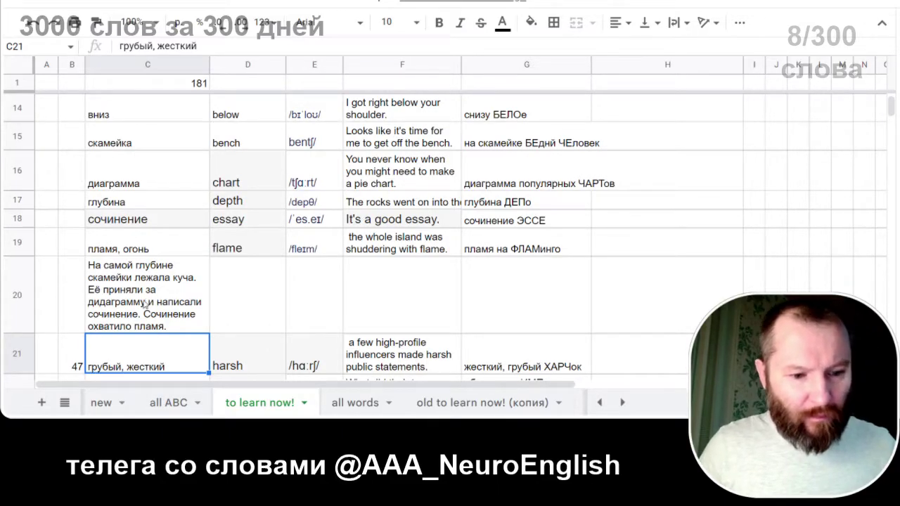
# Step: Set the text wrapping of story cell C20 to overflow so the story runs on one line
pyautogui.click(146, 304)
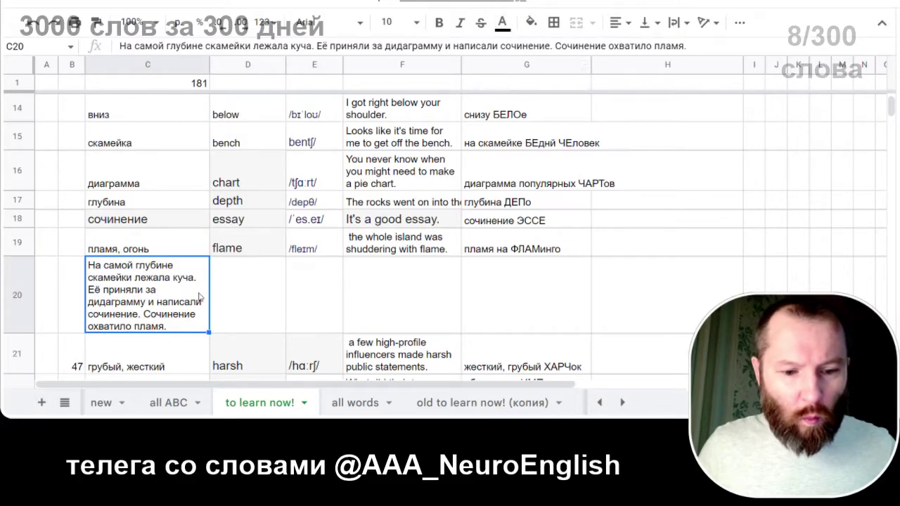
pyautogui.click(675, 23)
pyautogui.click(679, 46)
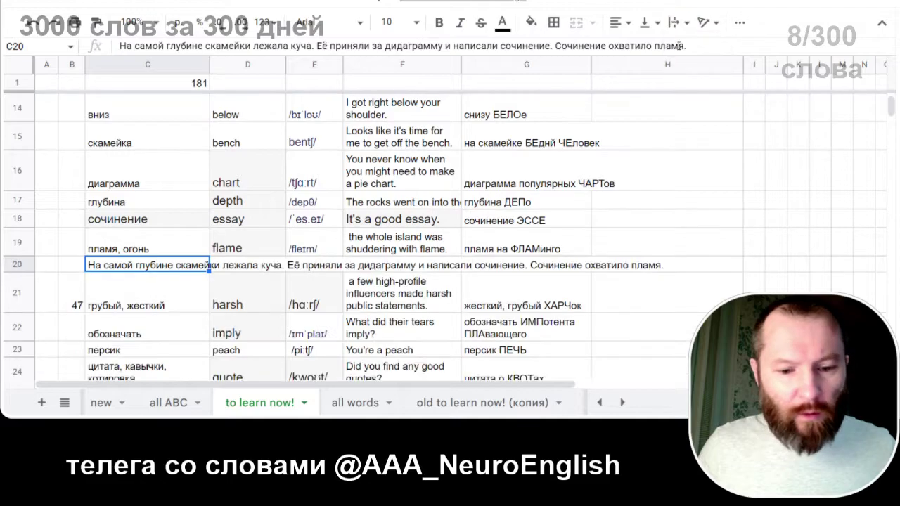
# Step: Go back through the words of group 48 from row 19 up to row 12, and select the empty cell C3 of group 49
pyautogui.click(154, 249)
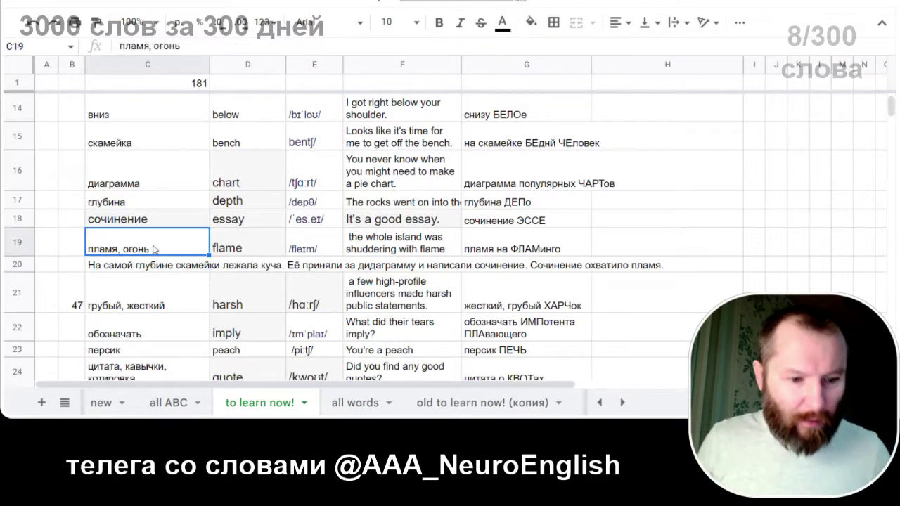
pyautogui.press('Up')
pyautogui.press('Up')
pyautogui.press('Up')
pyautogui.press('Up')
pyautogui.press('Up')
pyautogui.press('Up')
pyautogui.press('Up')
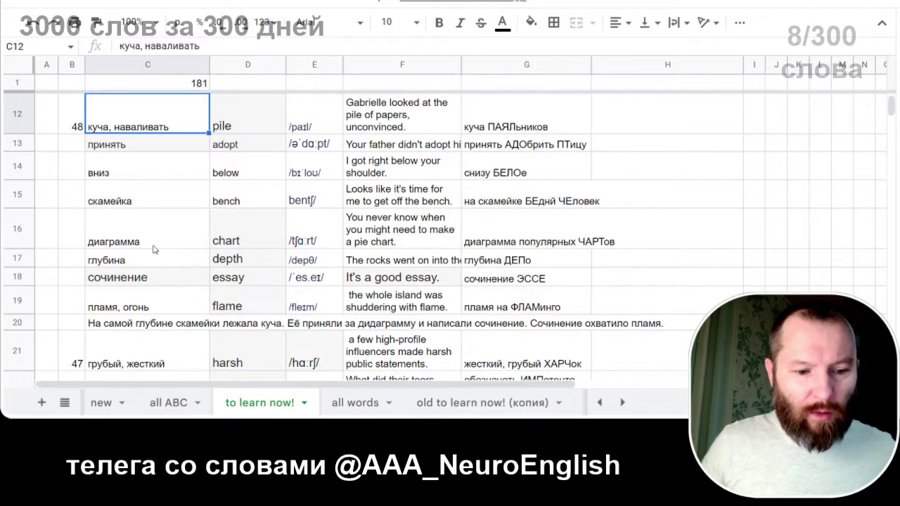
pyautogui.scroll(3, 164, 267)
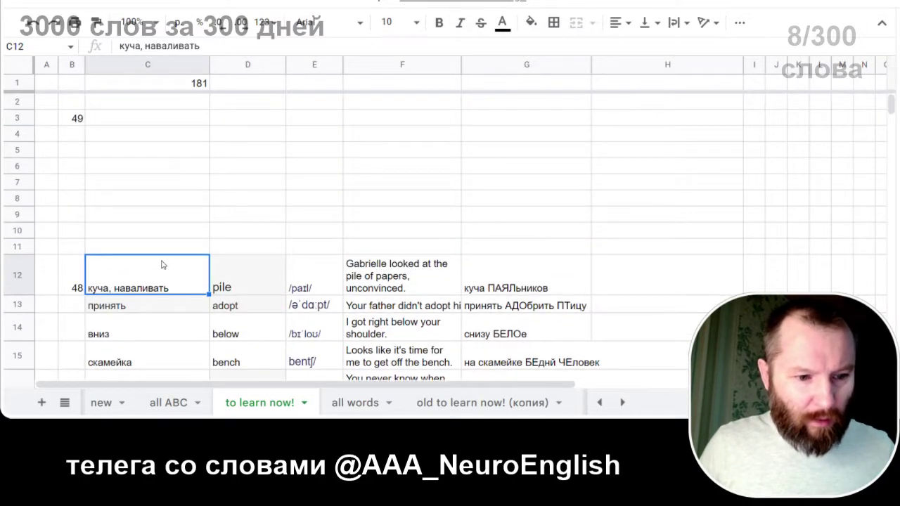
pyautogui.click(136, 119)
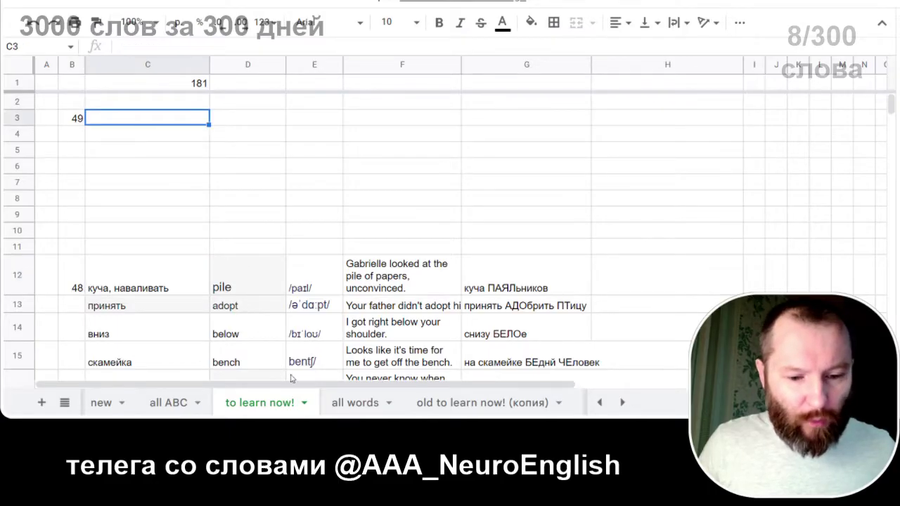
# Step: Mark the word "flesh" in row 886 of the "all words" sheet with 0 in the know/learn column
pyautogui.click(353, 411)
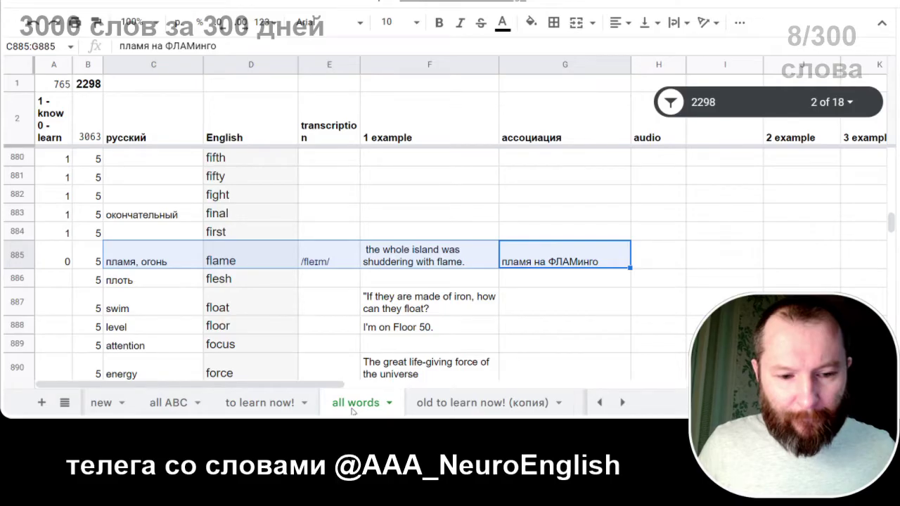
pyautogui.scroll(-1, 219, 311)
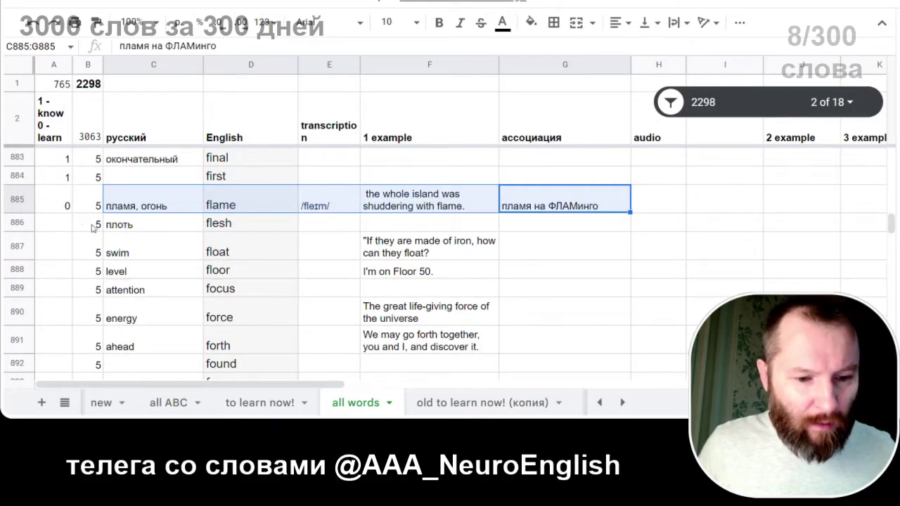
pyautogui.click(67, 227)
pyautogui.write('0')
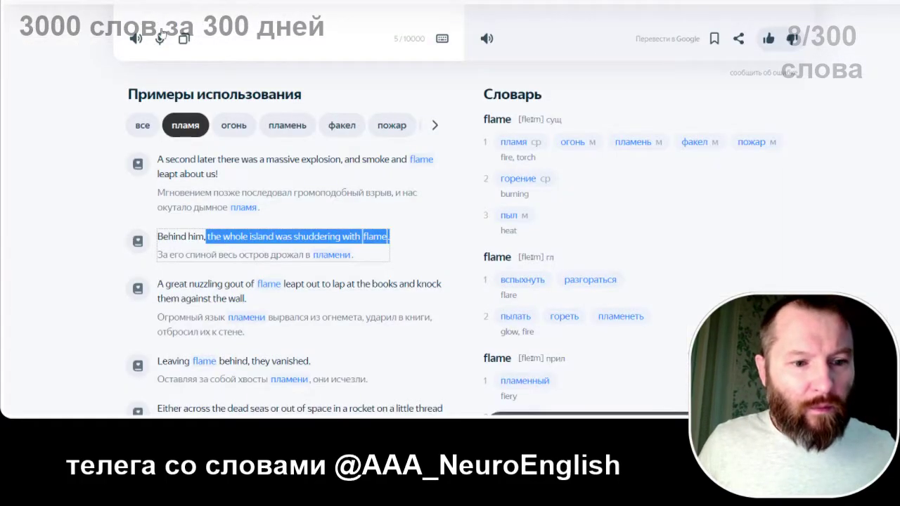
# Step: Switch to Yandex Translate, look up "flash" in place of the previous word, and examine its usage examples and dictionary meanings
pyautogui.scroll(3, 209, 79)
pyautogui.moveTo(209, 79); pyautogui.dragTo(66, 64)
pyautogui.write('а')
pyautogui.press('BackSpace')
pyautogui.write('f')
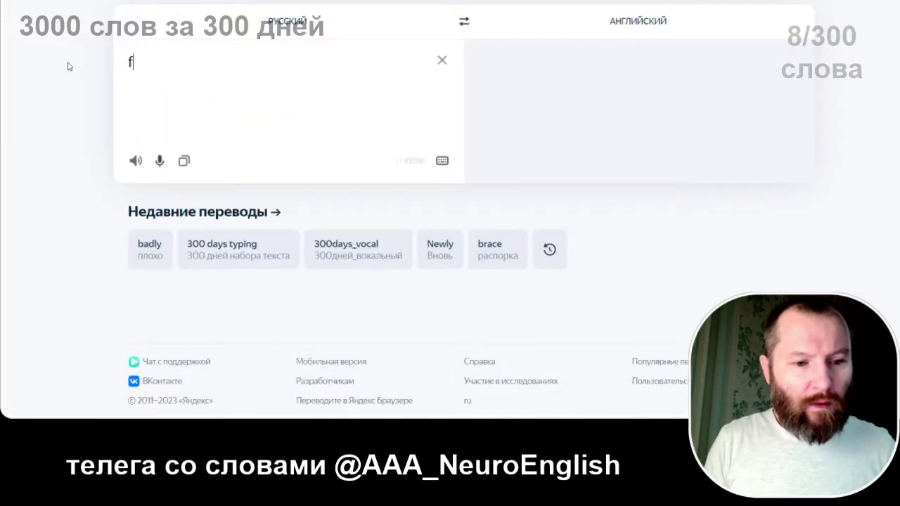
pyautogui.write('ladh')
pyautogui.press('BackSpace')
pyautogui.press('BackSpace')
pyautogui.write('sh')
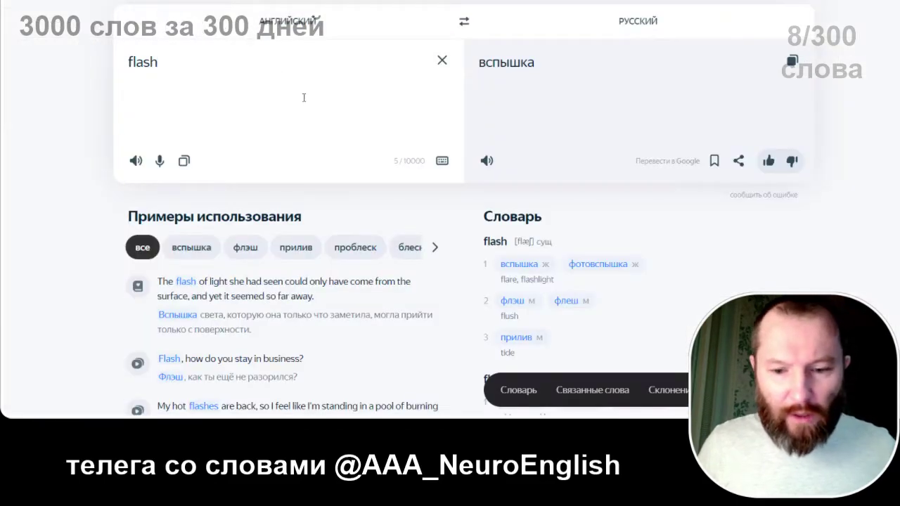
pyautogui.scroll(-5, 306, 126)
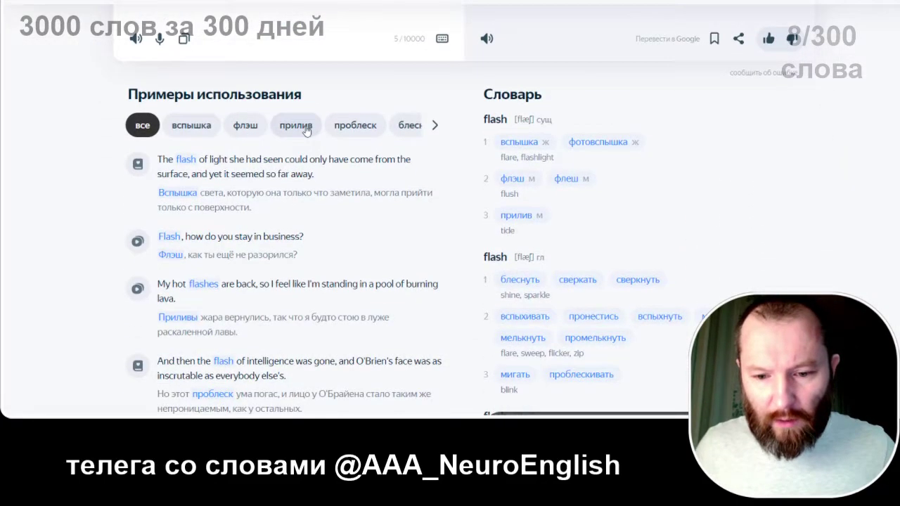
pyautogui.scroll(-3, 306, 130)
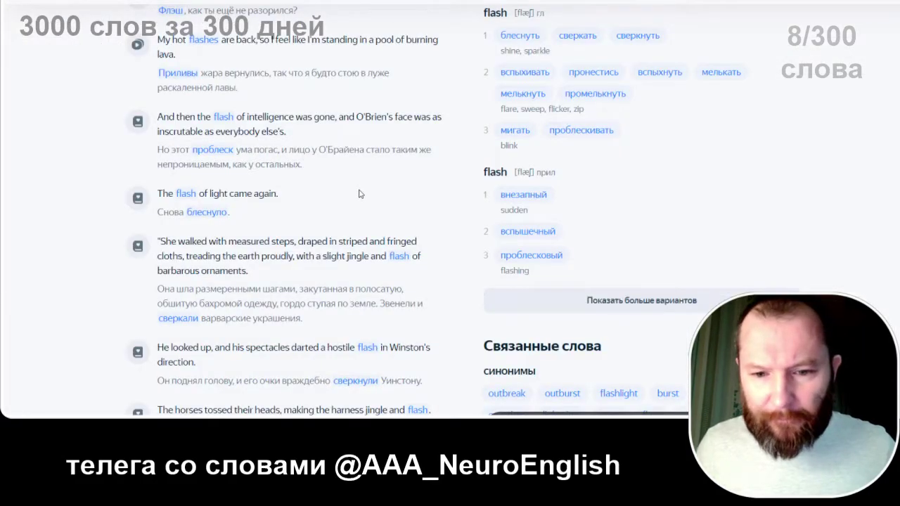
pyautogui.scroll(-2, 359, 193)
pyautogui.scroll(3, 358, 194)
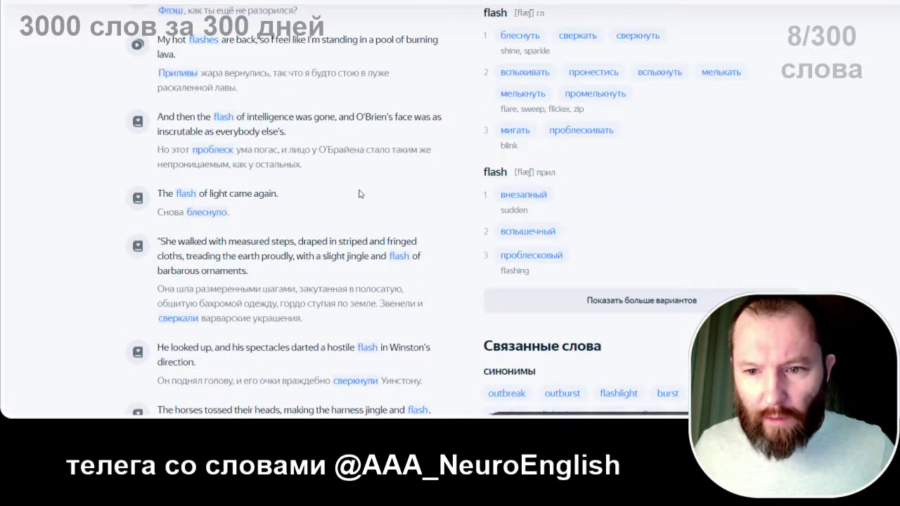
# Step: Return to the Google Sheets word list and replace the Russian translation of "flesh" in row 886 with "вспышка"
pyautogui.scroll(3, 359, 194)
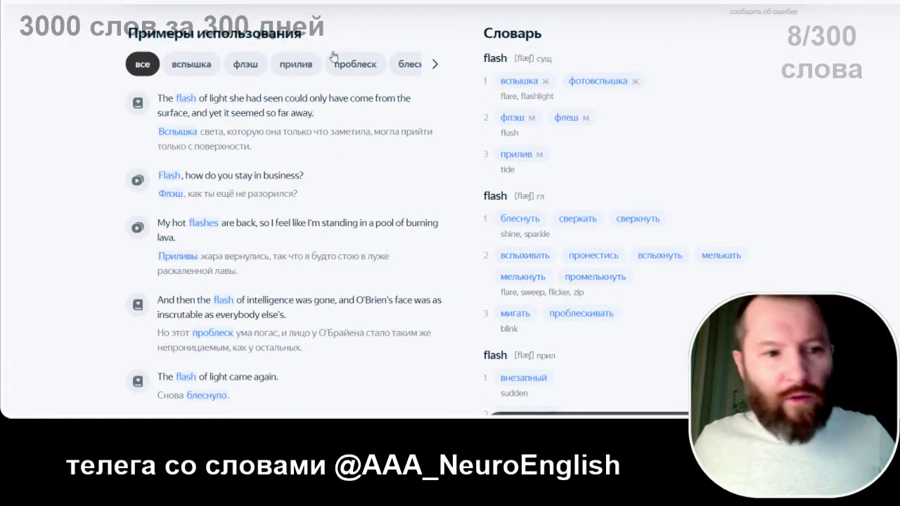
pyautogui.hotkey('alt', 'Tab')
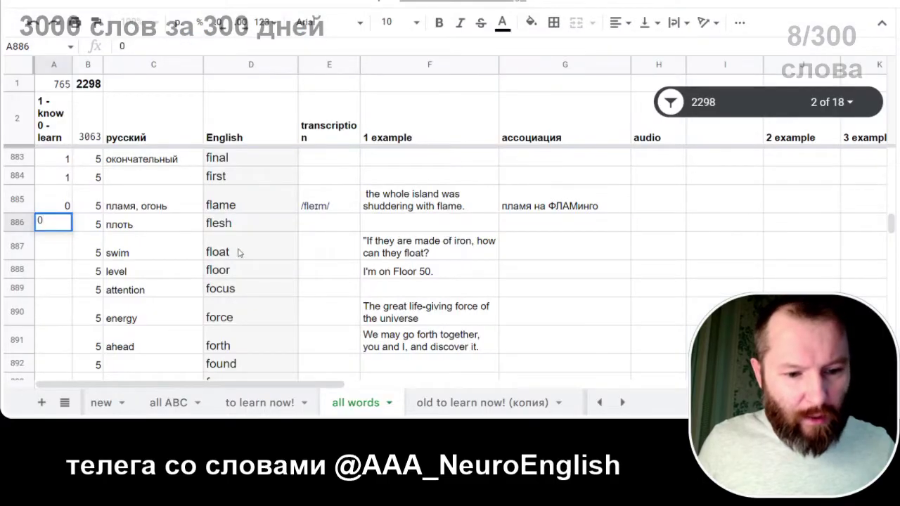
pyautogui.click(163, 231)
pyautogui.write('в')
pyautogui.press('BackSpace')
pyautogui.write('в')
pyautogui.write('шка')
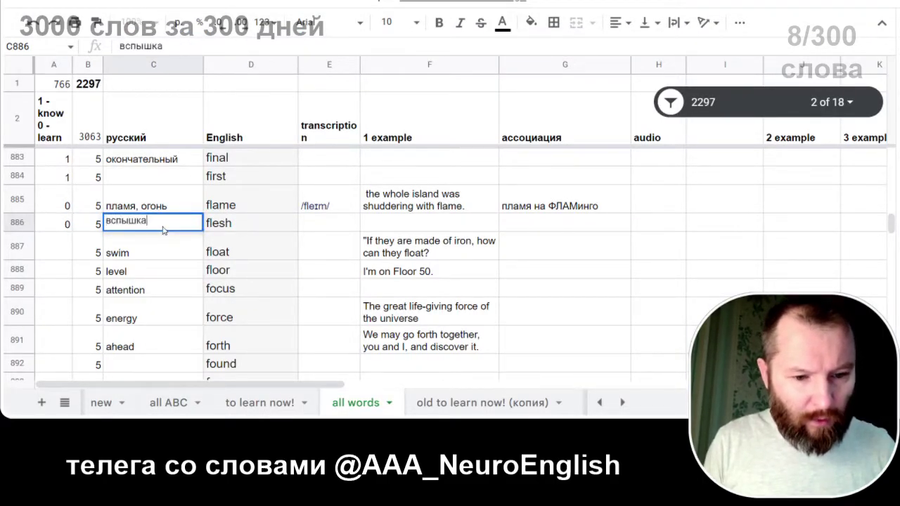
pyautogui.press('Return')
# Step: In the know/learn column, change "flesh" in row 886 to 1 and mark "float" in row 887 with 0
pyautogui.click(65, 222)
pyautogui.write('1')
pyautogui.click(61, 257)
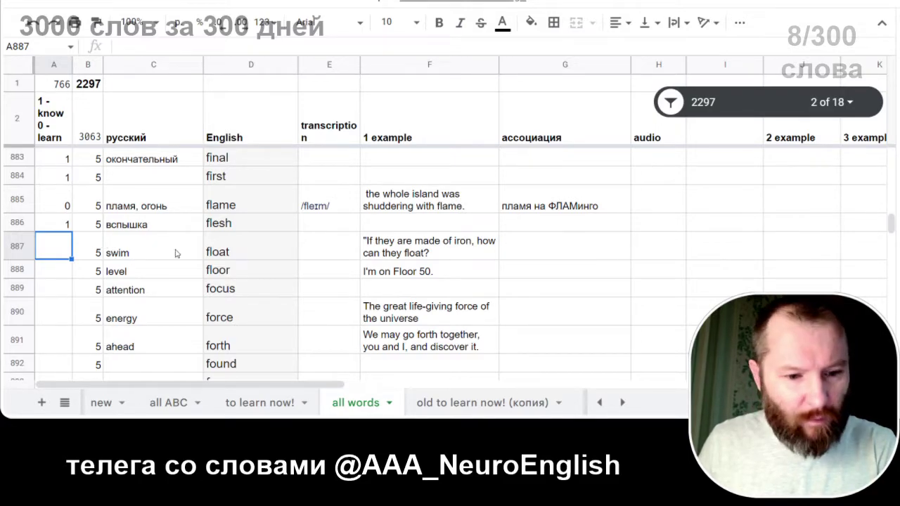
pyautogui.write('0')
pyautogui.click(230, 255)
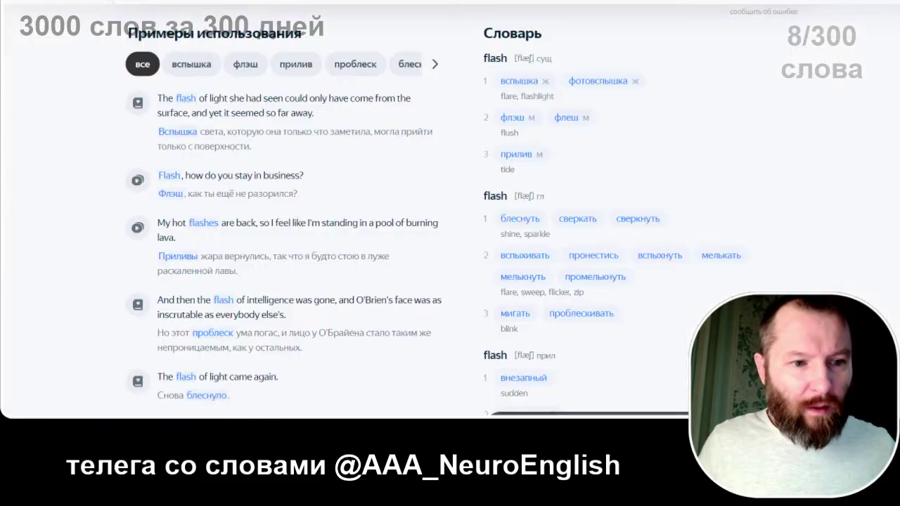
# Step: Switch to Yandex Translate and look up "float" in place of the previous word
pyautogui.write('ад')
pyautogui.press('BackSpace')
pyautogui.press('BackSpace')
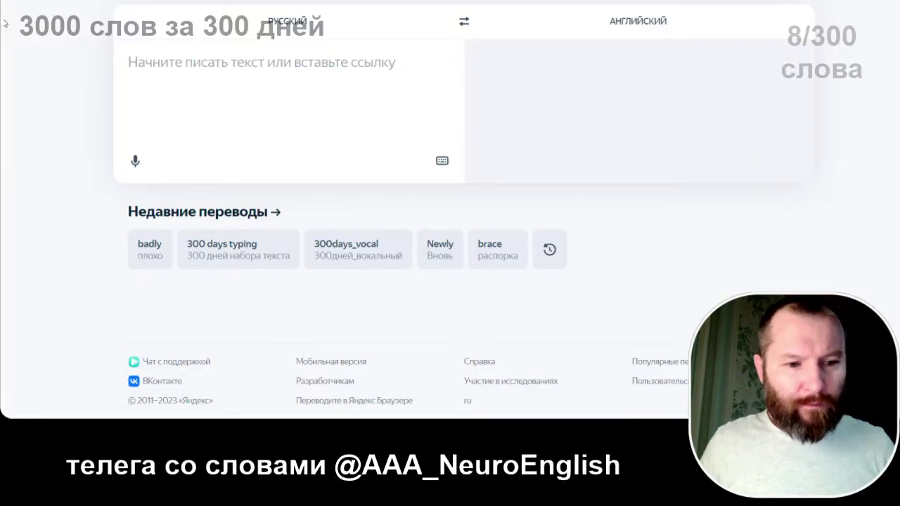
pyautogui.write('fl')
pyautogui.write('oat')
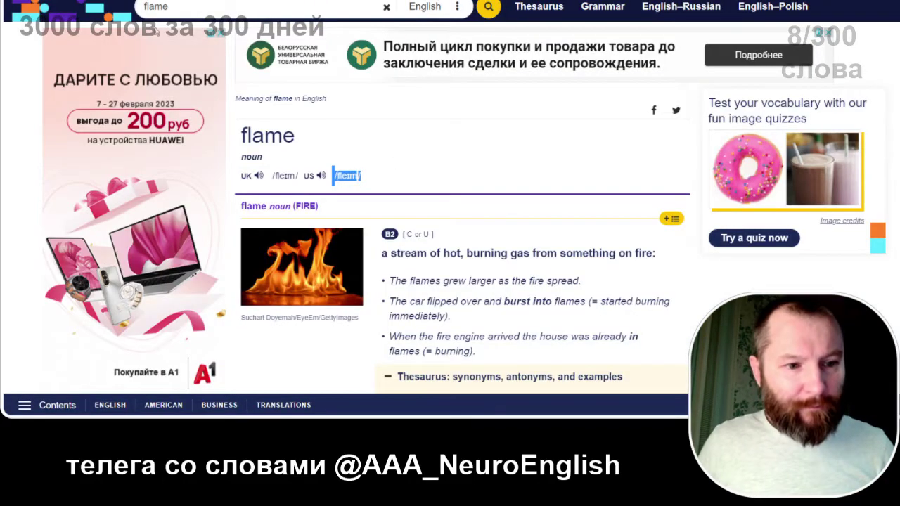
# Step: Look up "float" in the Cambridge Dictionary and copy its US transcription /floʊt/ into cell E887 of the "all words" sheet
pyautogui.doubleClick(162, 7)
pyautogui.write('float')
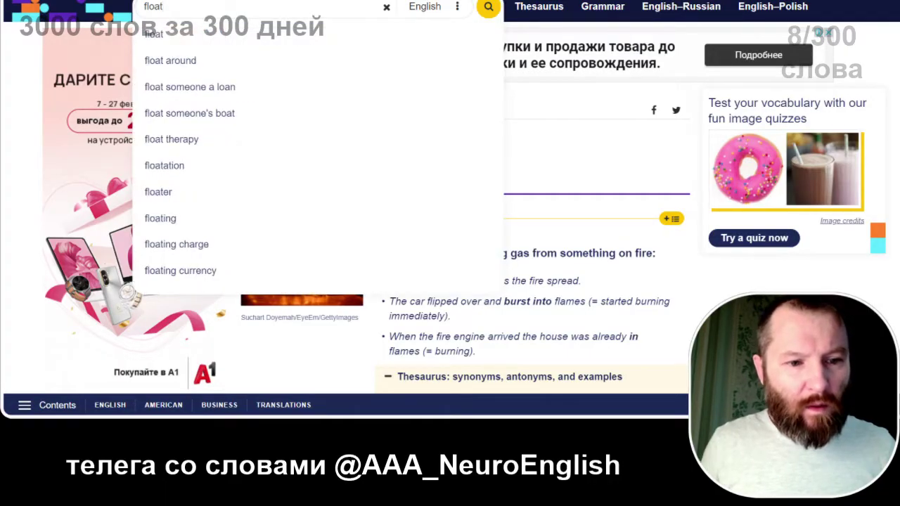
pyautogui.press('Return')
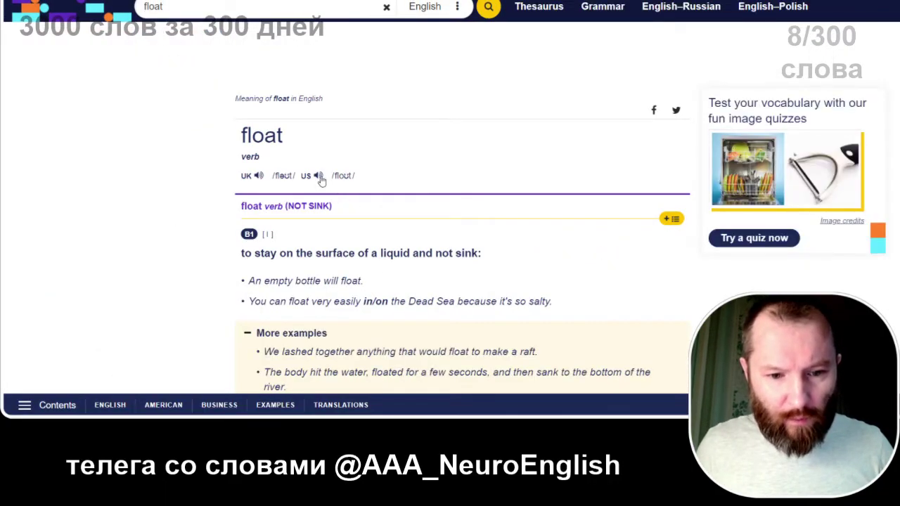
pyautogui.moveTo(358, 178); pyautogui.dragTo(330, 176)
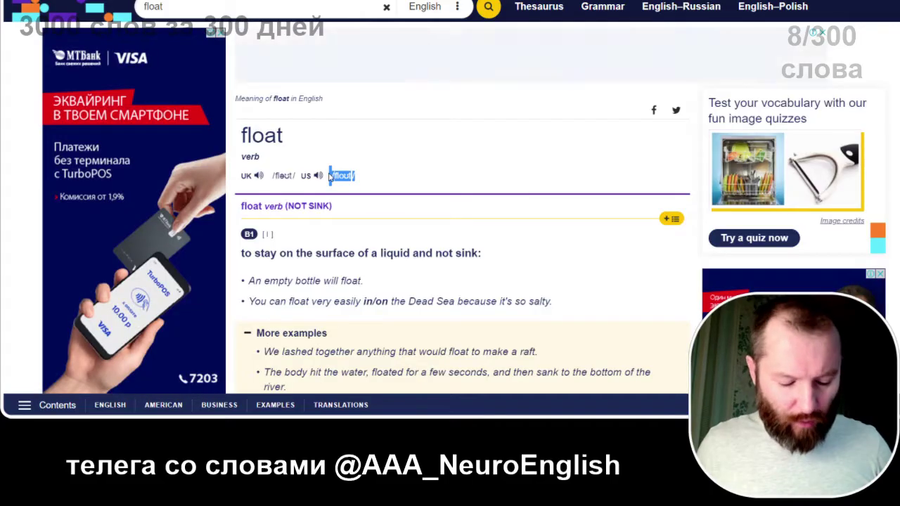
pyautogui.hotkey('ctrl', 'c')
pyautogui.hotkey('alt', 'Tab')
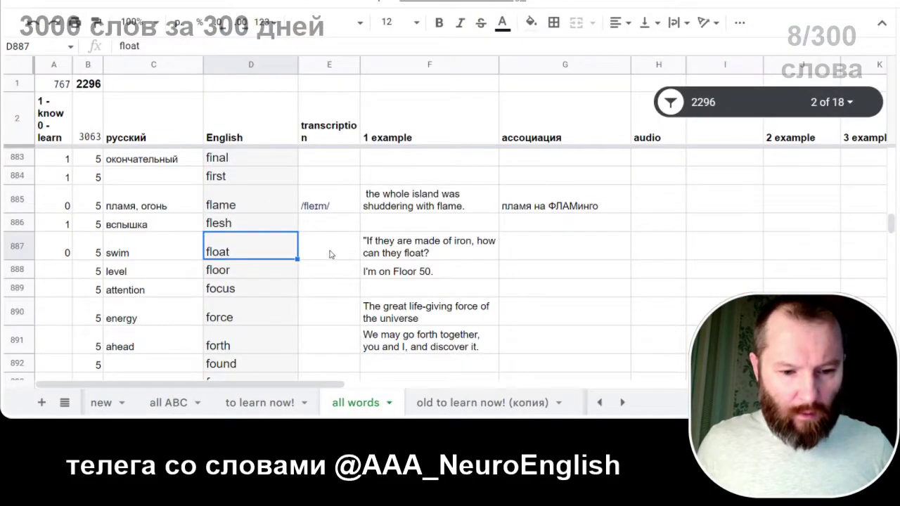
pyautogui.click(332, 253)
pyautogui.hotkey('ctrl', 'v')
# Step: Replace the Russian translation of "float" in cell C887 with "плыть"
pyautogui.click(156, 257)
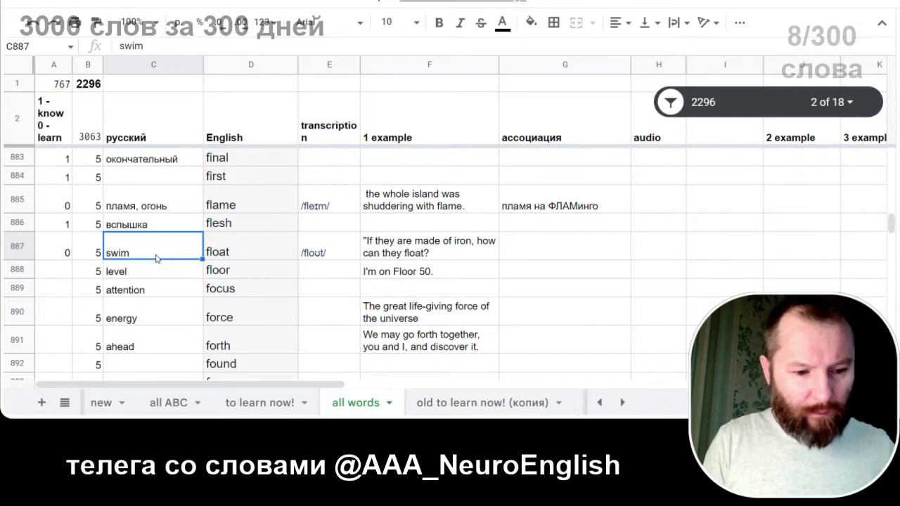
pyautogui.write('плыть')
pyautogui.press('Return')
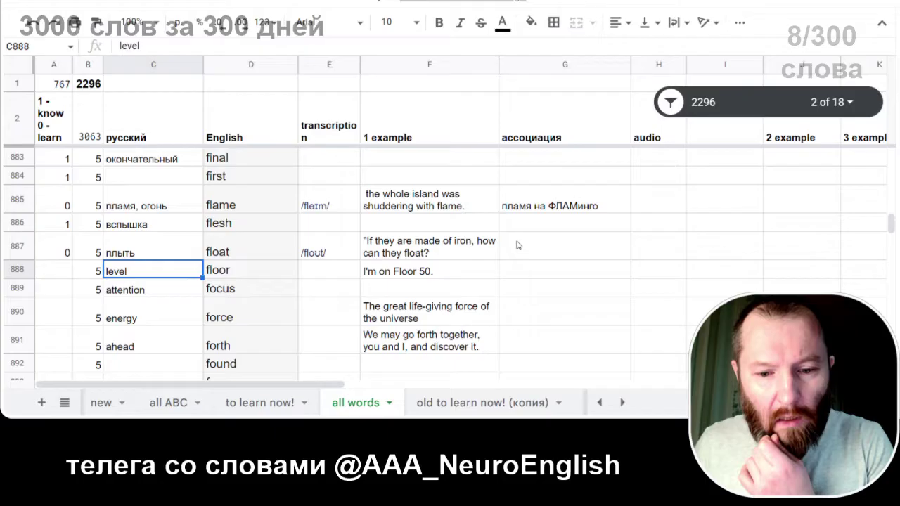
# Step: Translate the "float" example sentence from cell F887 in Yandex Translate, then return to the "all words" sheet
pyautogui.click(457, 246)
pyautogui.hotkey('ctrl', 'c')
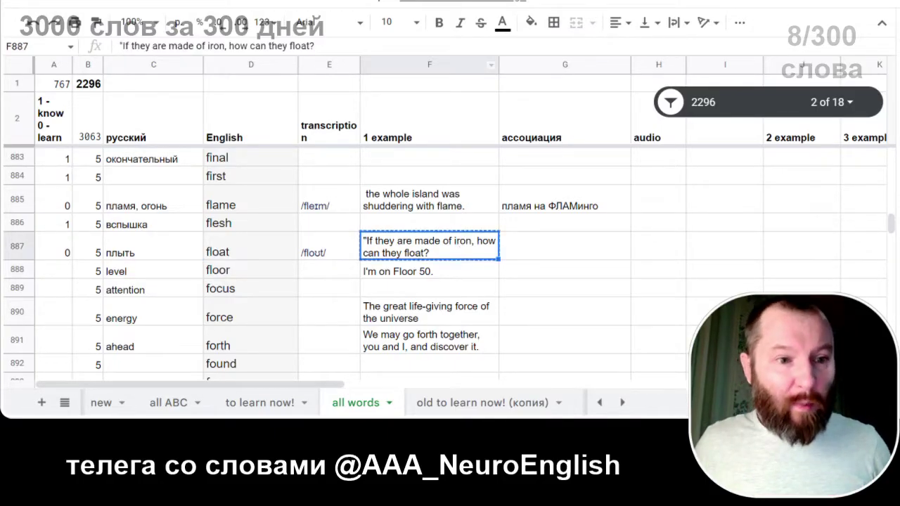
pyautogui.hotkey('alt', 'Tab')
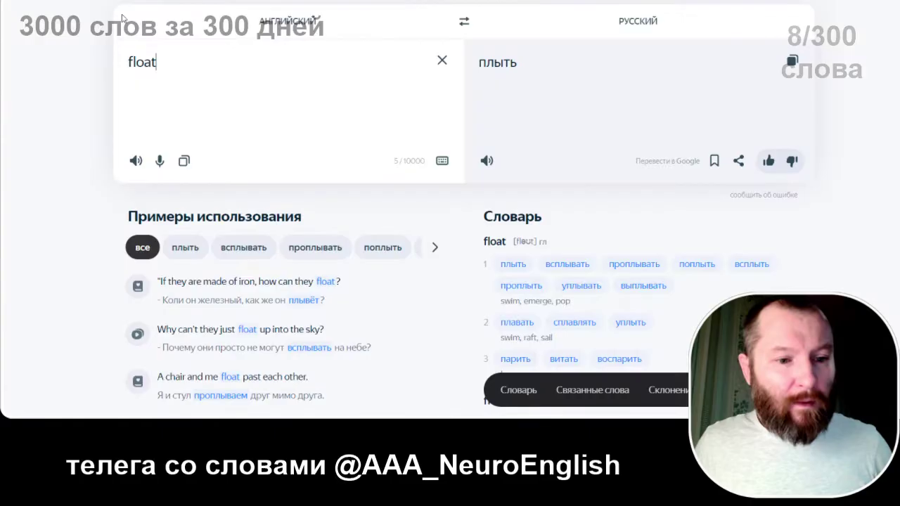
pyautogui.click(442, 60)
pyautogui.hotkey('ctrl', 'v')
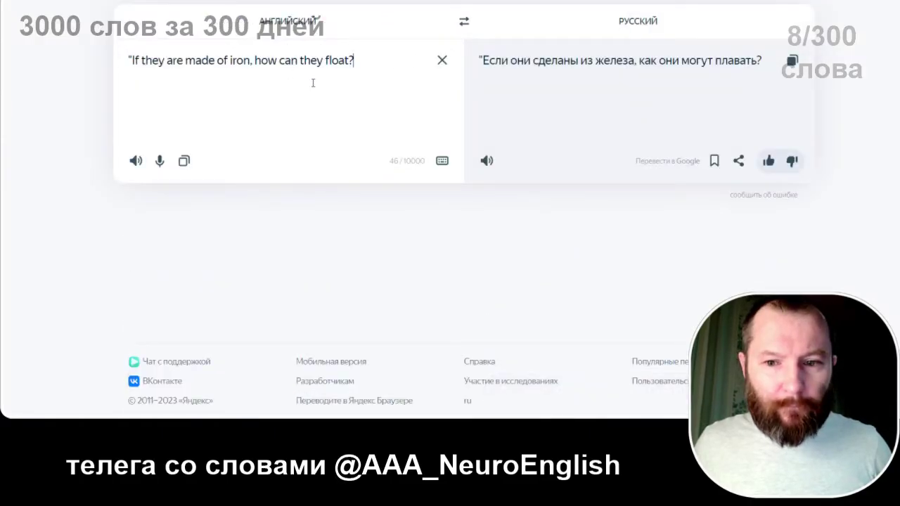
pyautogui.hotkey('alt', 'Tab')
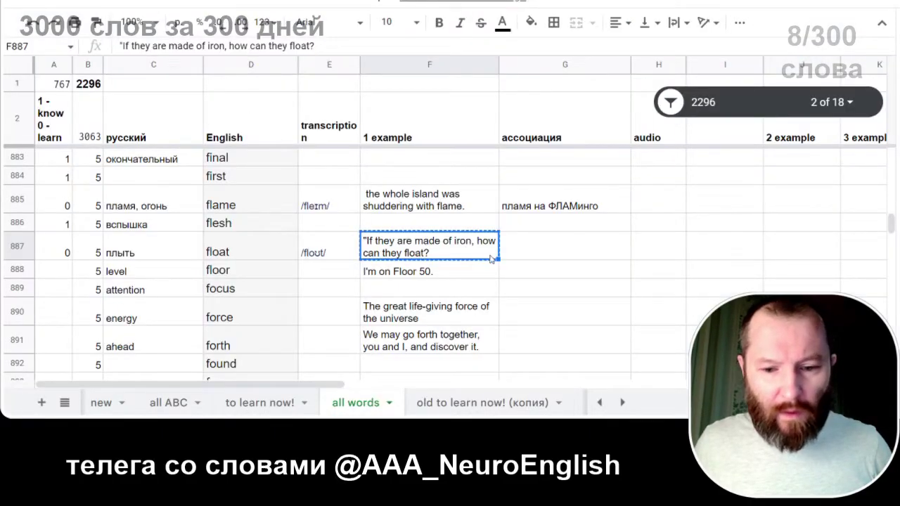
# Step: Enter the association "плыть ФЛОТом" for "float" in cell G887
pyautogui.click(519, 255)
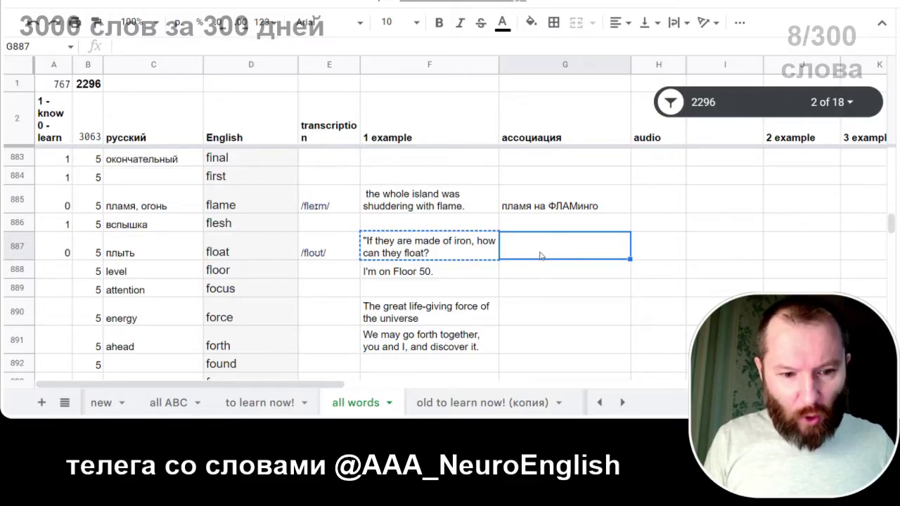
pyautogui.write('п')
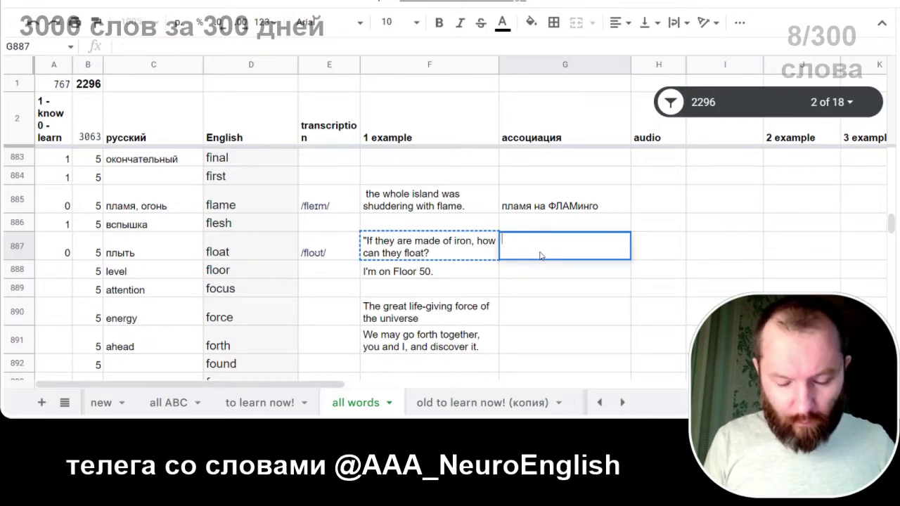
pyautogui.write('плыть ')
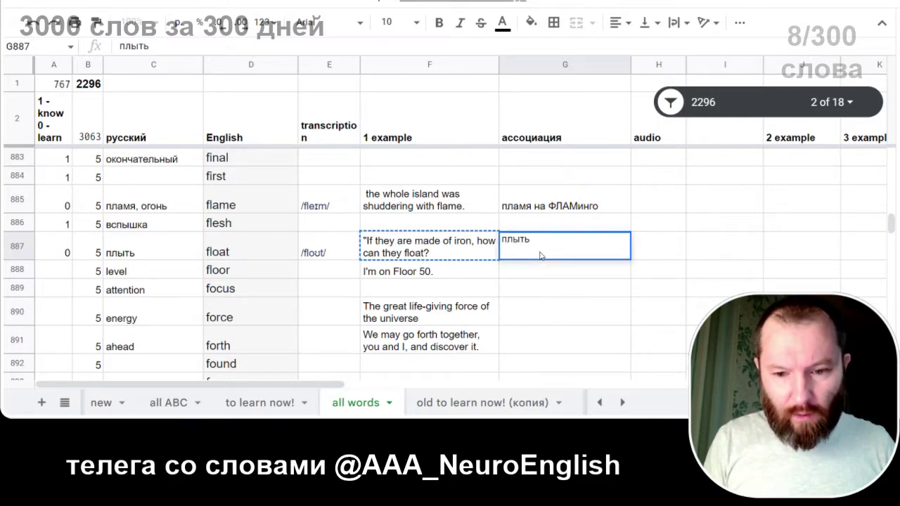
pyautogui.write('ФЛОТ')
pyautogui.press('BackSpace')
pyautogui.write('илией')
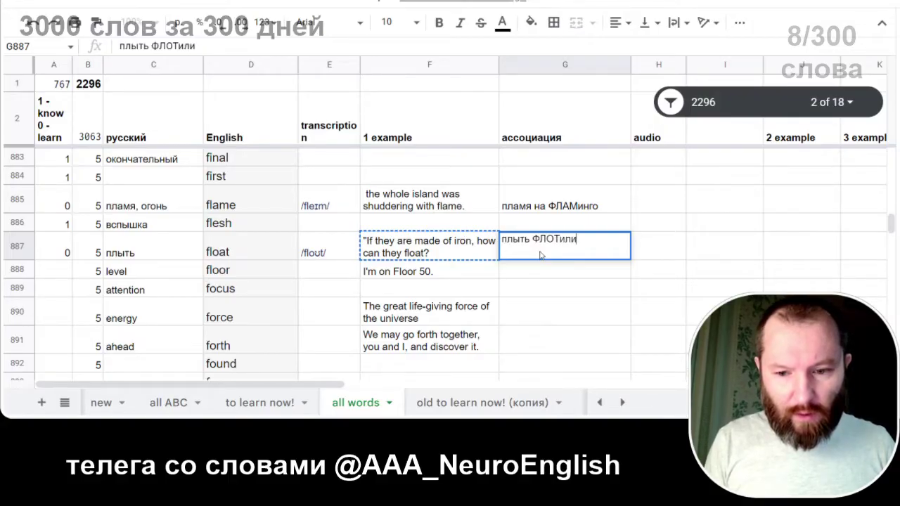
pyautogui.press('BackSpace')
pyautogui.press('BackSpace')
pyautogui.press('BackSpace')
pyautogui.press('BackSpace')
pyautogui.press('BackSpace')
pyautogui.write('ом')
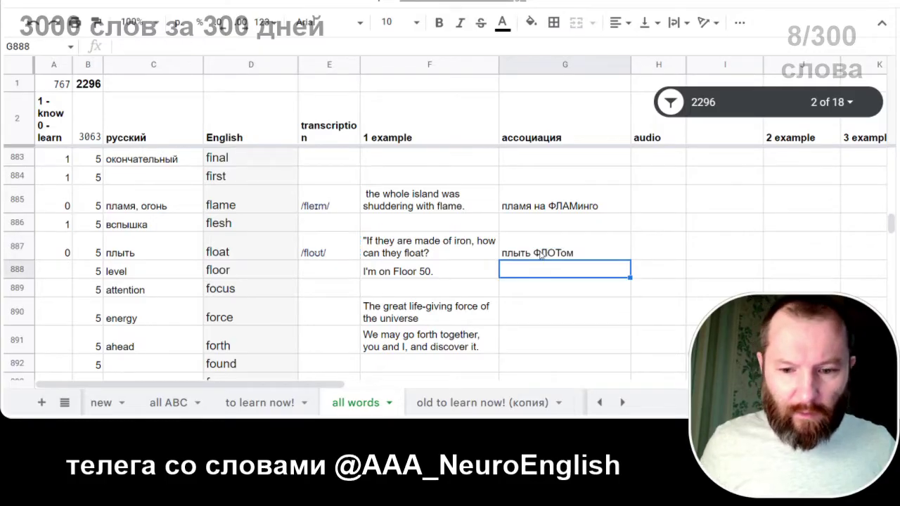
pyautogui.press('Escape')
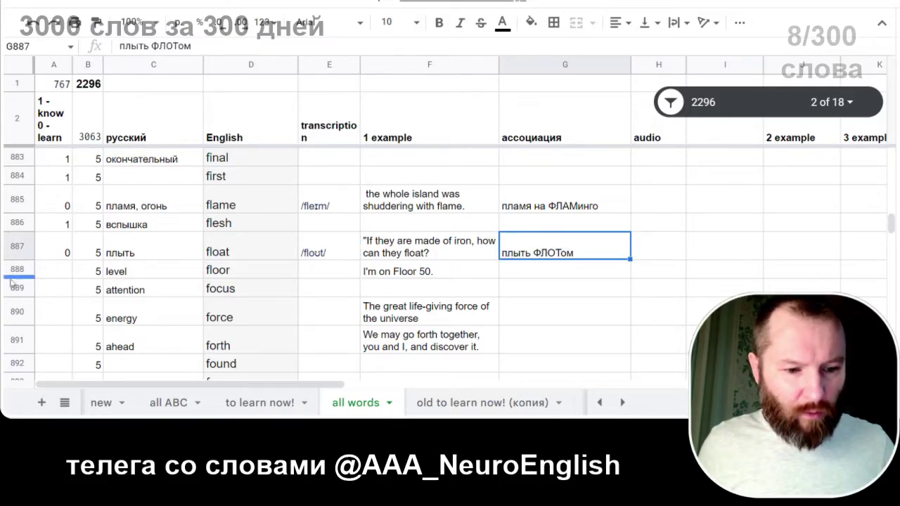
# Step: Copy the "float" entry C887:G887 into group 49 of the "to learn now!" sheet, starting at cell C3
pyautogui.keyDown('shift'); pyautogui.click(134, 254); pyautogui.keyUp('shift')
pyautogui.hotkey('ctrl', 'c')
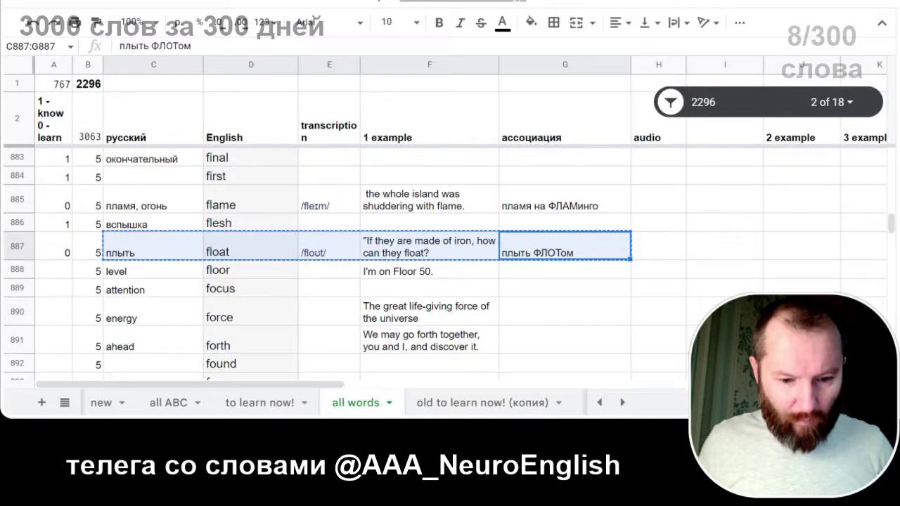
pyautogui.click(276, 402)
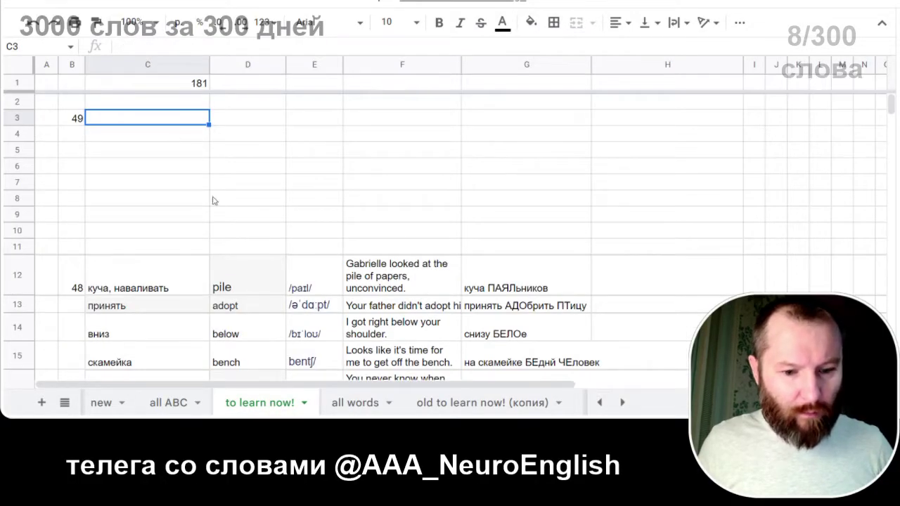
pyautogui.hotkey('ctrl', 'v')
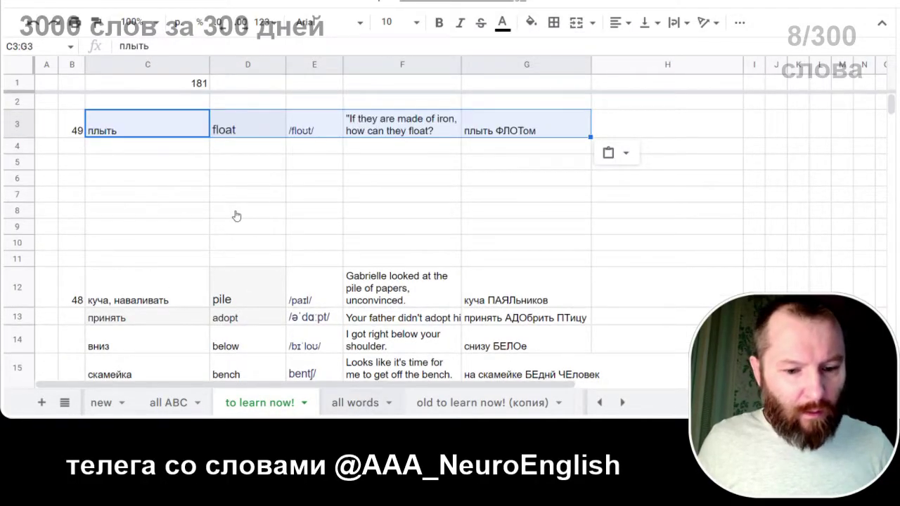
# Step: Return to the "all words" sheet and mark "floor" in row 888 with 1 in the know/learn column
pyautogui.click(360, 403)
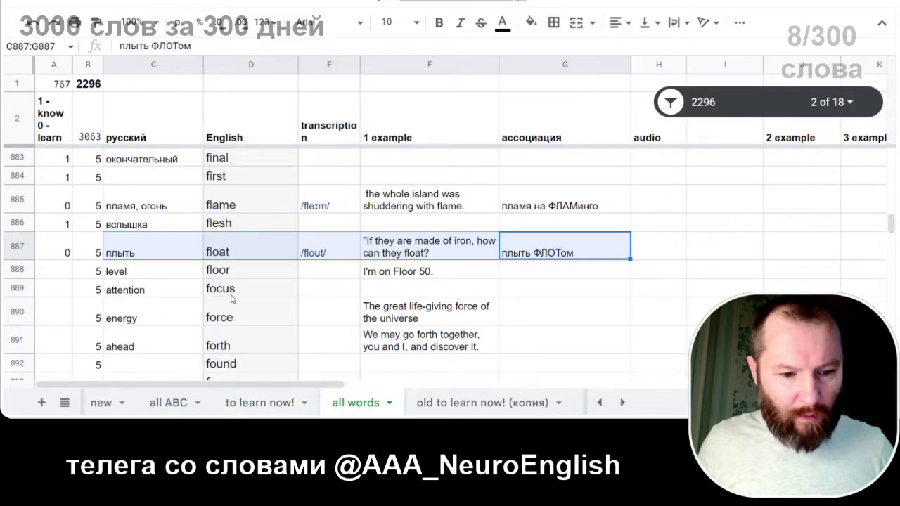
pyautogui.click(158, 276)
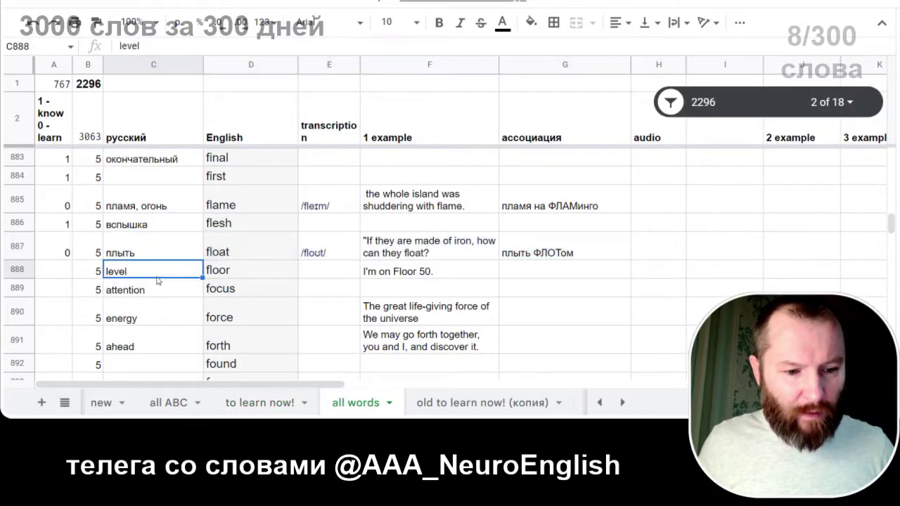
pyautogui.click(57, 272)
pyautogui.write('1')
pyautogui.press('Return')
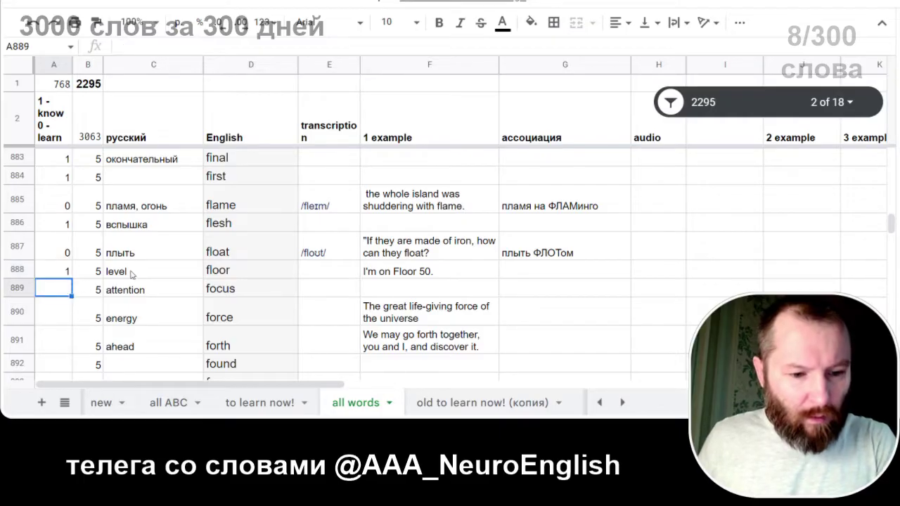
# Step: Mark "focus" in row 889 with 1 and "force" in row 890 with 0 in the know/learn column
pyautogui.click(146, 270)
pyautogui.scroll(-2, 220, 282)
pyautogui.scroll(2, 220, 282)
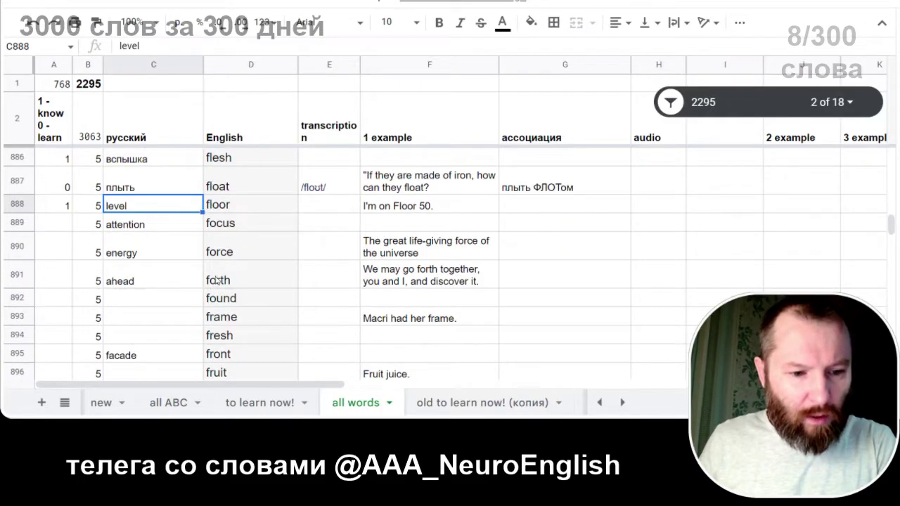
pyautogui.scroll(-1, 162, 243)
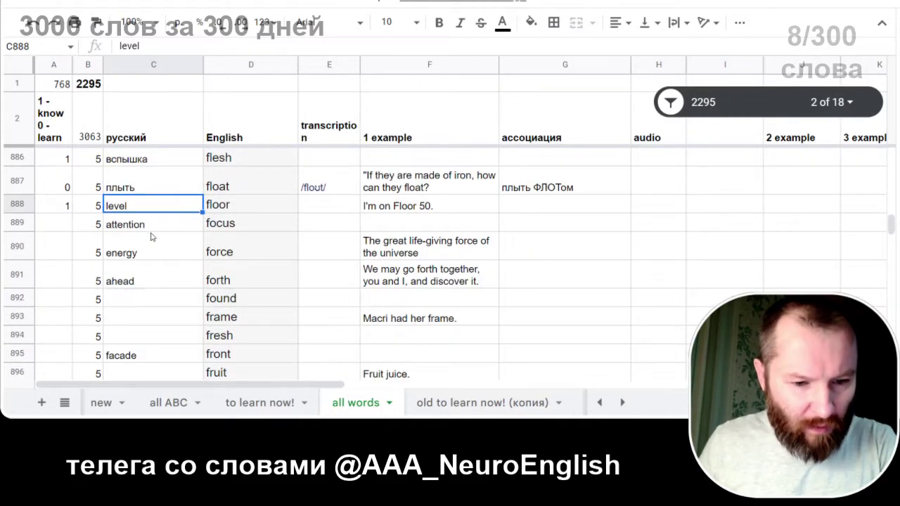
pyautogui.click(70, 227)
pyautogui.write('1')
pyautogui.click(65, 245)
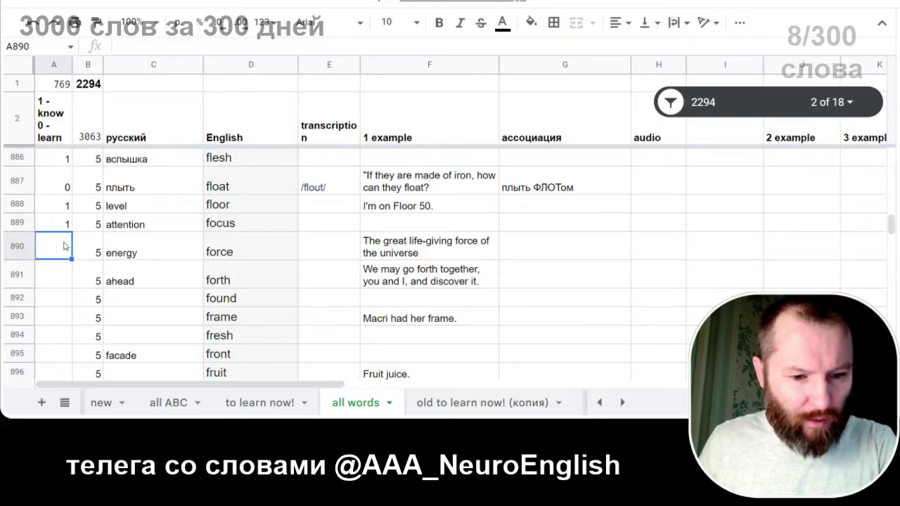
pyautogui.write('0')
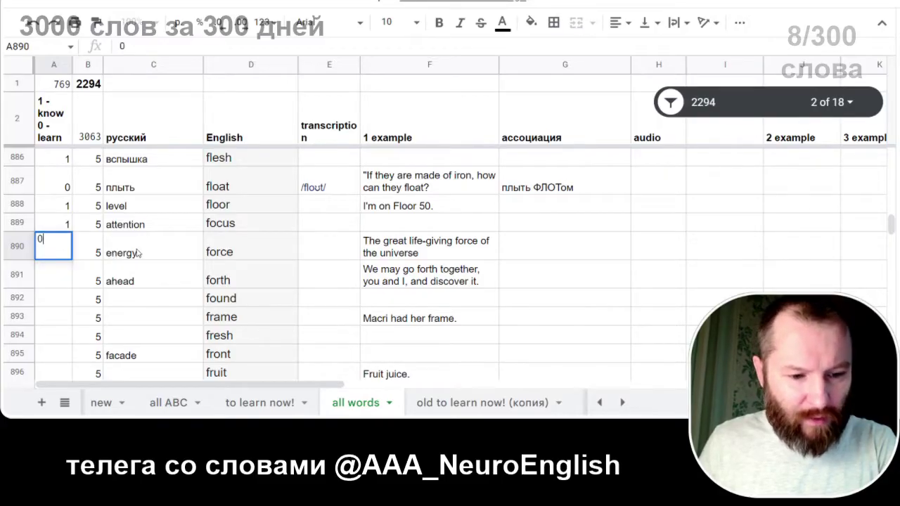
pyautogui.click(140, 254)
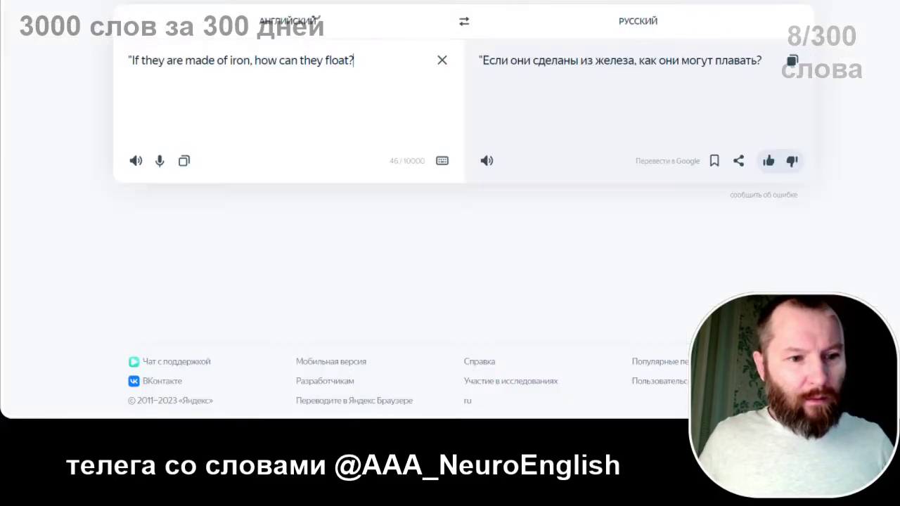
# Step: Clear the previous source sentence and translate "force" from English into Russian
pyautogui.click(442, 61)
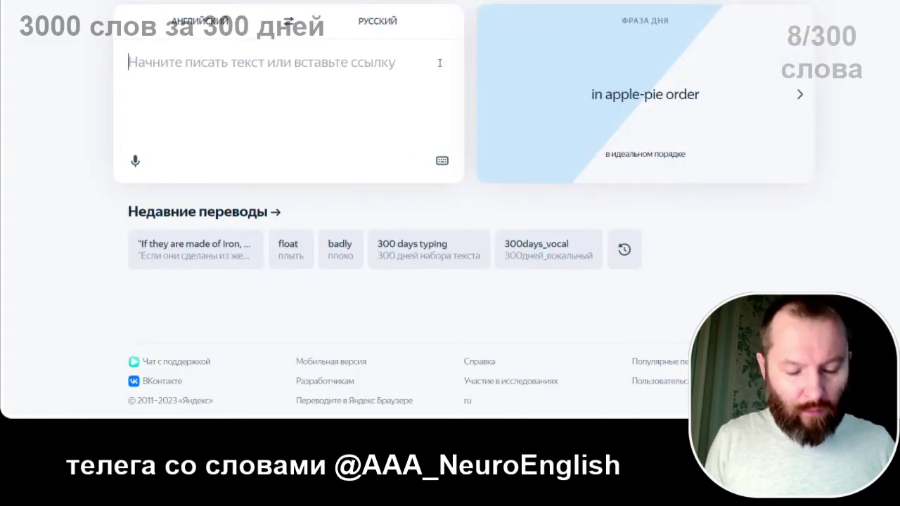
pyautogui.write('ещк')
pyautogui.click(440, 63)
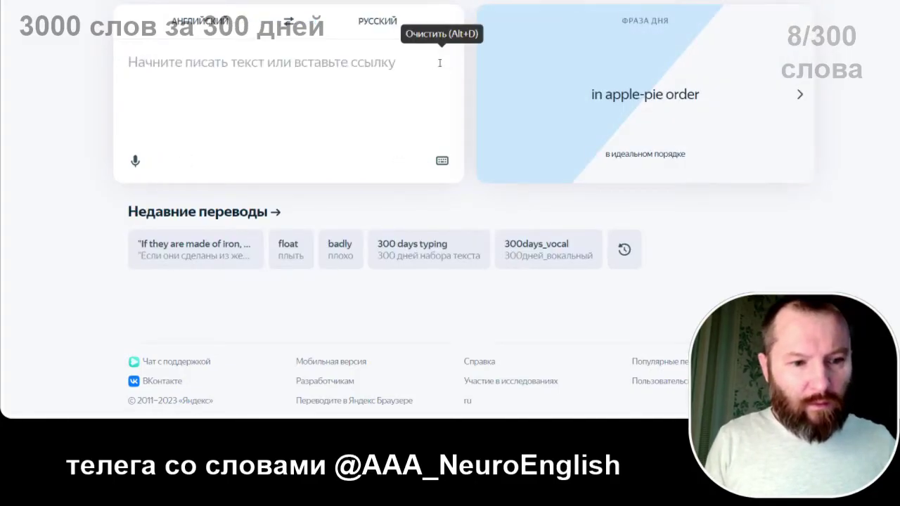
pyautogui.write('force')
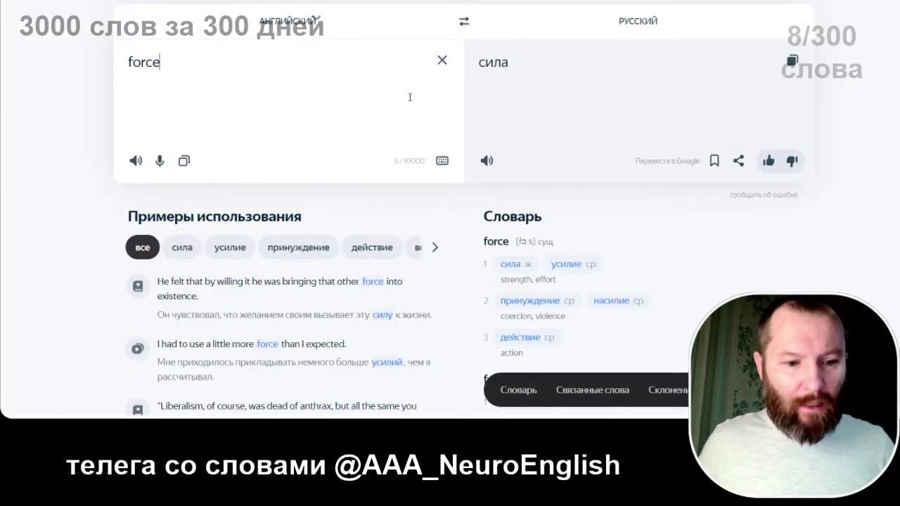
pyautogui.scroll(-2, 314, 179)
# Step: Switch to the vocabulary spreadsheet and enter the Russian translation "сила" for "force" in cell C890
pyautogui.hotkey('alt', 'Tab')
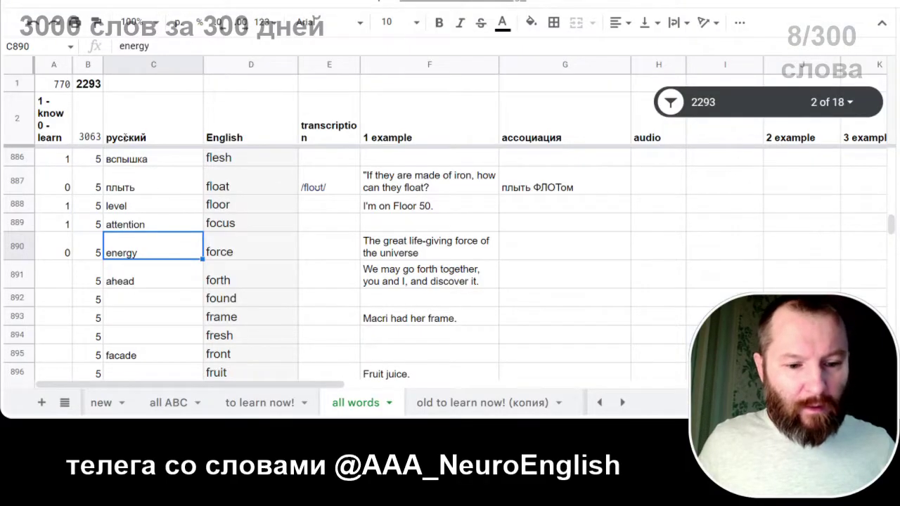
pyautogui.write('сила')
pyautogui.press('Return')
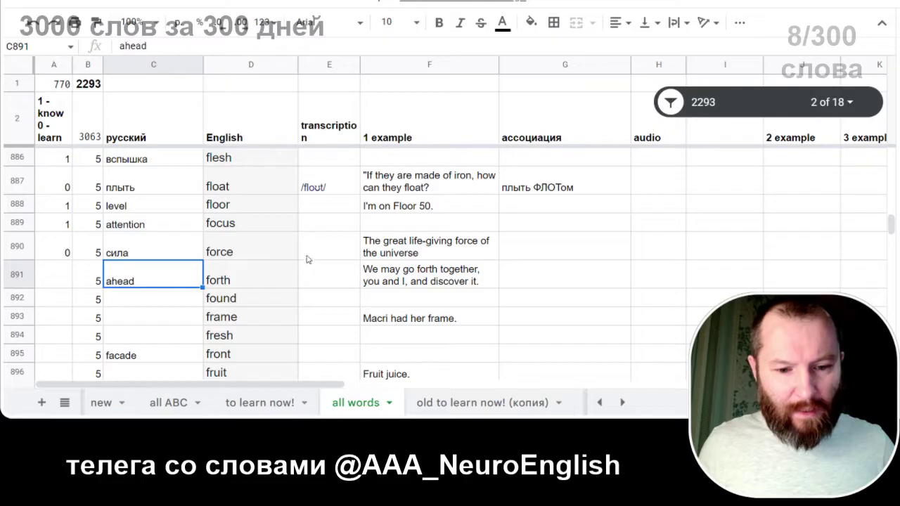
# Step: Select the transcription cell E890, switch to Cambridge Dictionary and look up "force"
pyautogui.click(310, 255)
pyautogui.hotkey('alt', 'Tab')
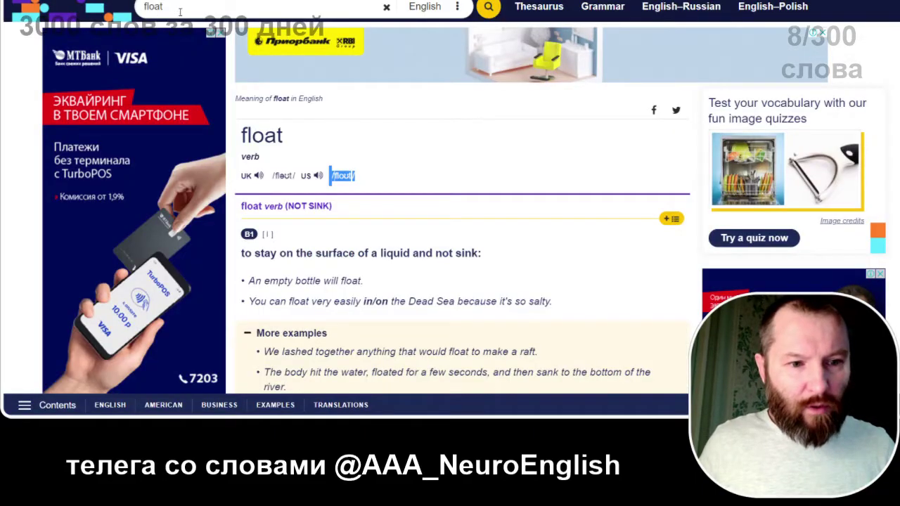
pyautogui.click(154, 7)
pyautogui.write('for')
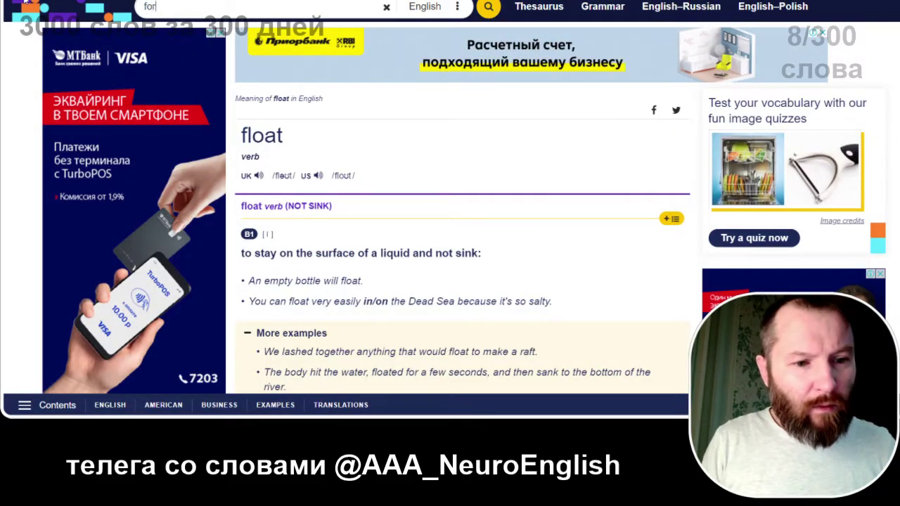
pyautogui.write('ce')
pyautogui.press('Return')
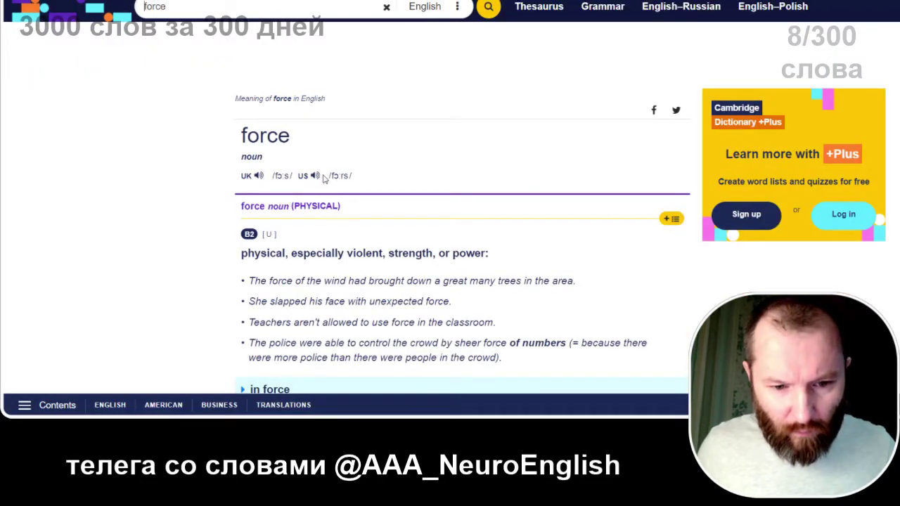
# Step: Copy the US transcription /fɔːrs/ of "force" into cell E890 of the spreadsheet
pyautogui.moveTo(354, 177); pyautogui.dragTo(330, 179)
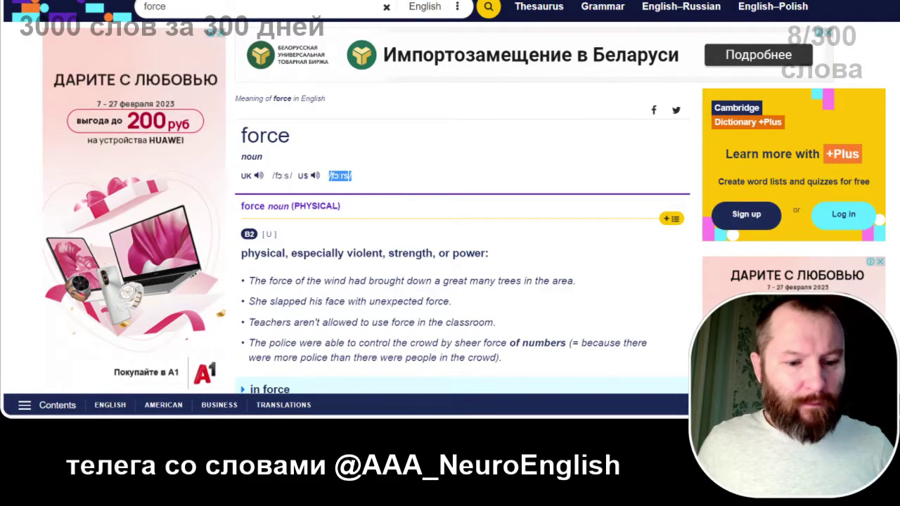
pyautogui.hotkey('alt', 'Tab')
pyautogui.hotkey('ctrl', 'v')
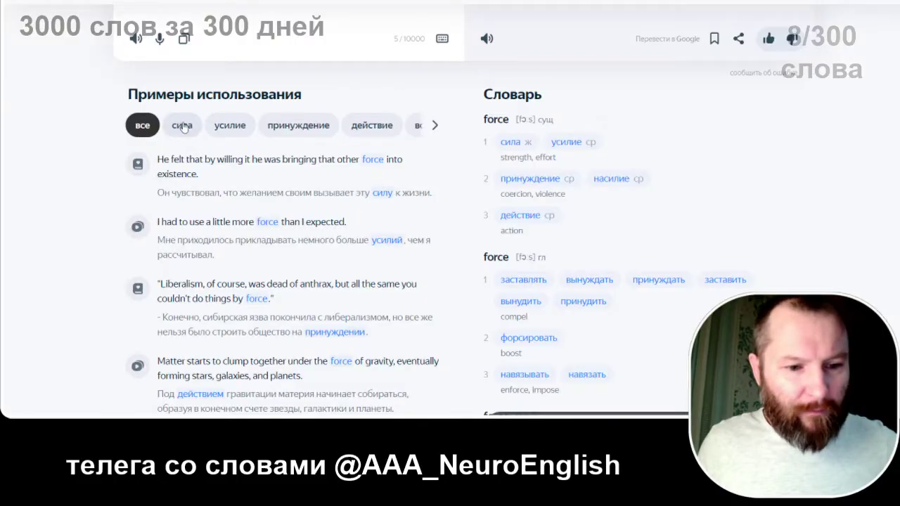
# Step: In Yandex Translate, filter the usage examples of "force" by the meaning "сила" and look through them
pyautogui.click(182, 125)
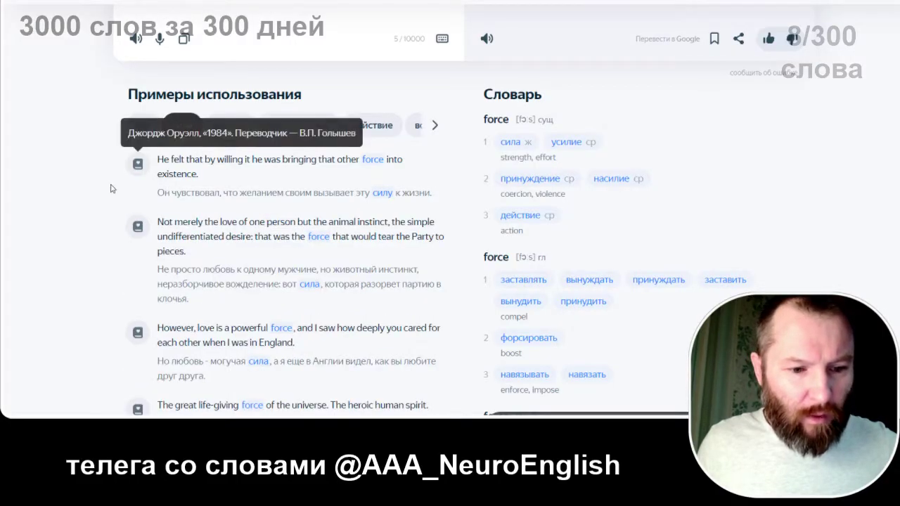
pyautogui.scroll(-3, 96, 190)
pyautogui.scroll(-3, 97, 191)
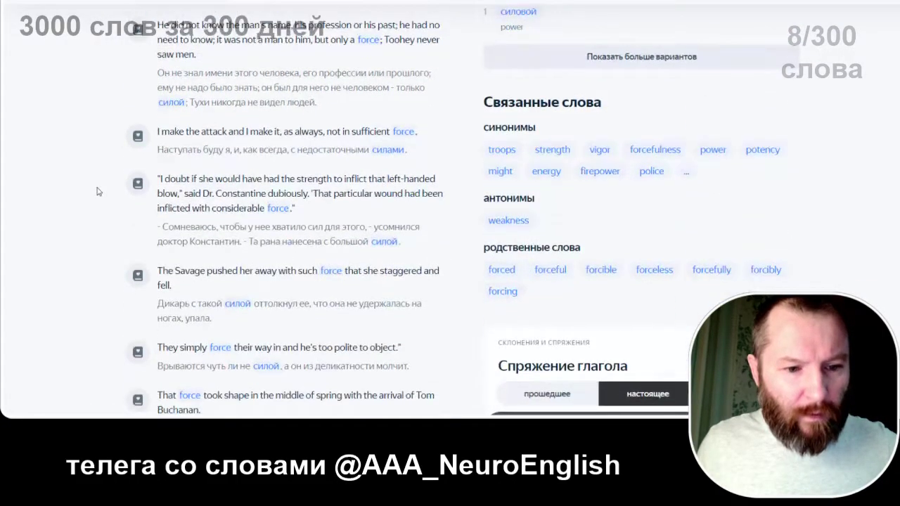
pyautogui.scroll(-2, 98, 191)
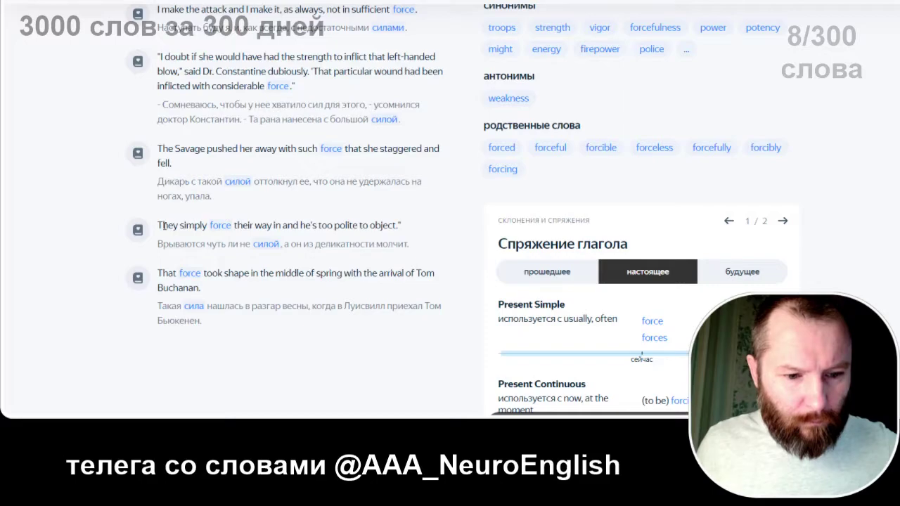
# Step: Copy the example "They simply force their way in and he's too polite to object." into spreadsheet cell F890
pyautogui.moveTo(167, 225); pyautogui.dragTo(284, 227)
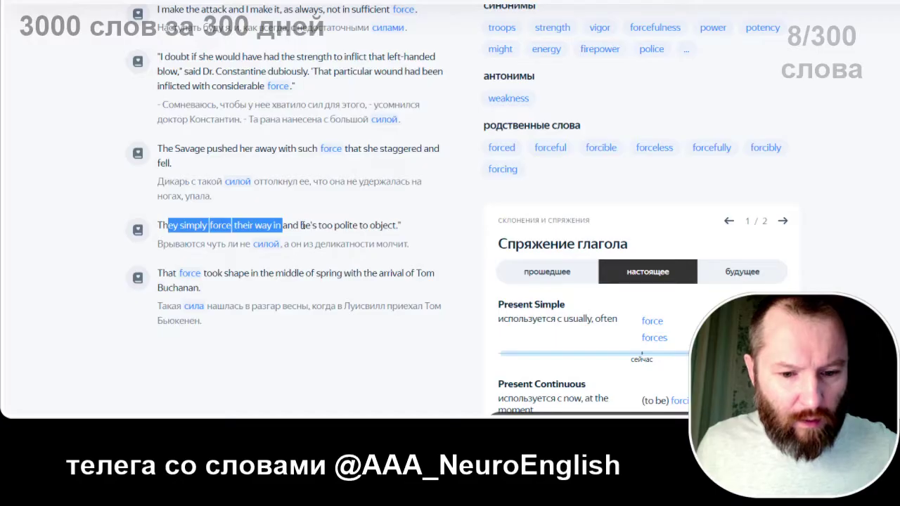
pyautogui.moveTo(398, 224); pyautogui.dragTo(157, 226)
pyautogui.hotkey('ctrl', 'c')
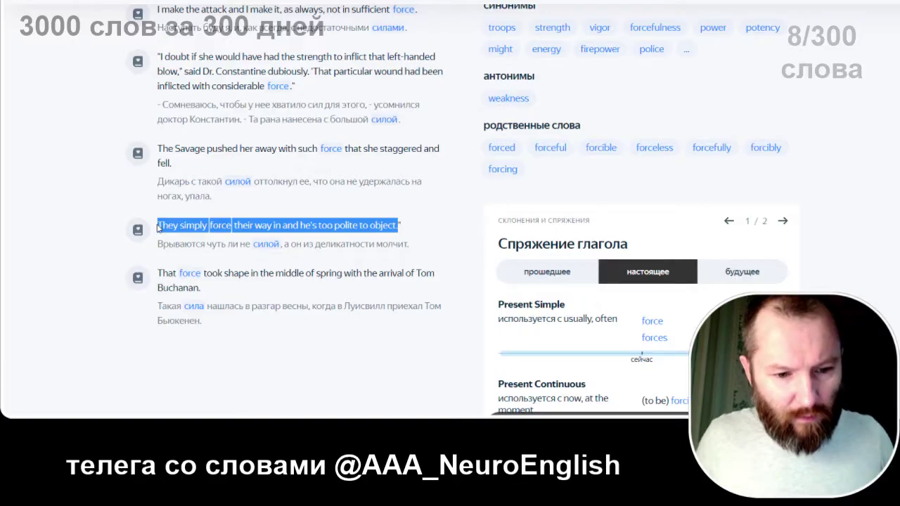
pyautogui.moveTo(138, 153)
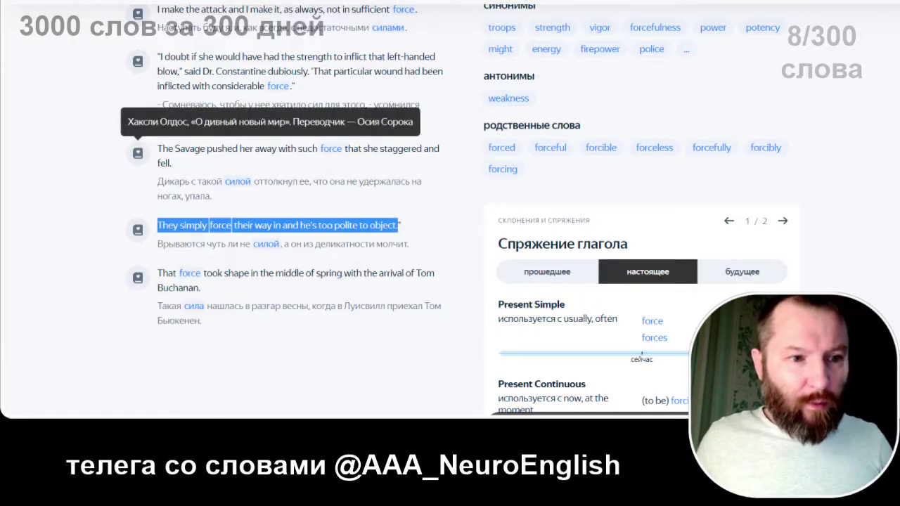
pyautogui.hotkey('alt', 'Tab')
pyautogui.click(430, 246)
pyautogui.hotkey('ctrl', 'v')
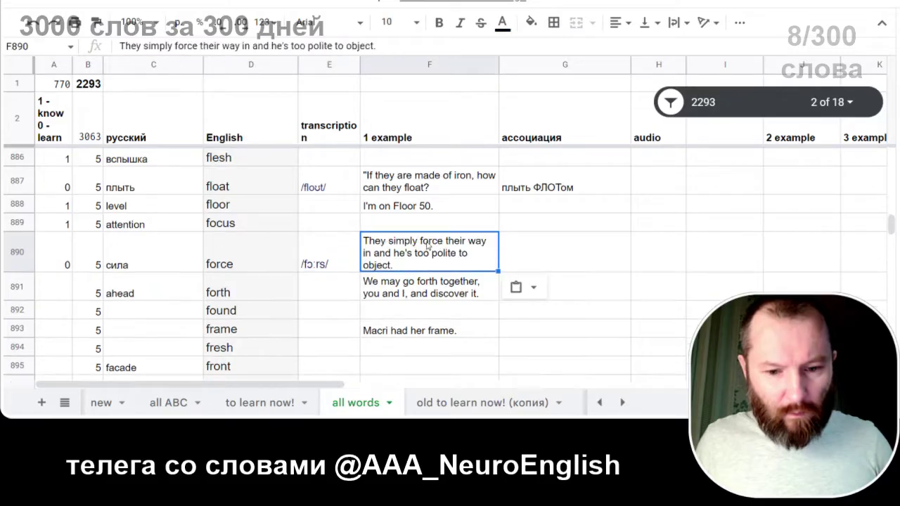
# Step: Enter the association "сила ФОРСунок" for "force" in cell G890
pyautogui.click(540, 258)
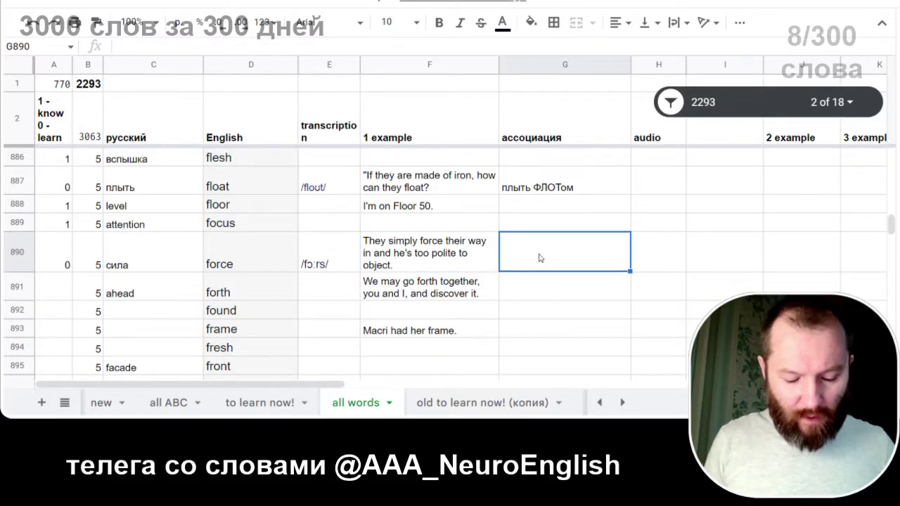
pyautogui.write('сила ')
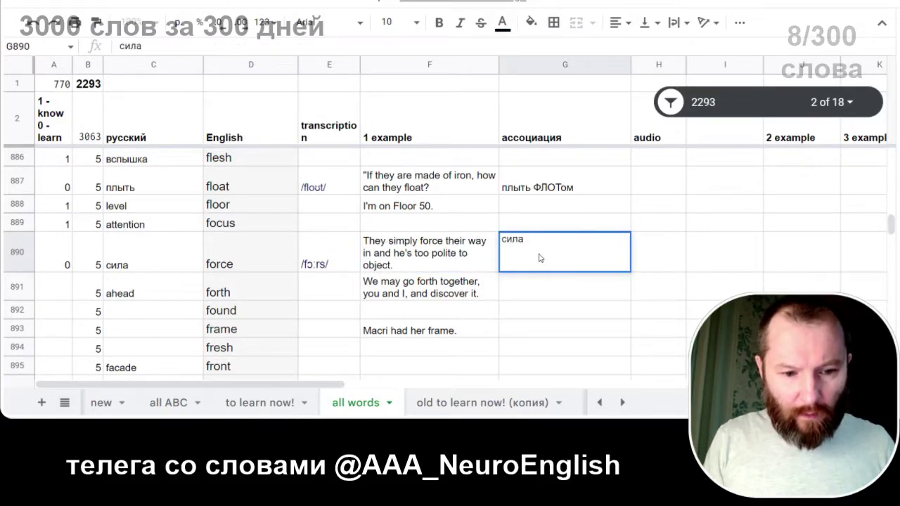
pyautogui.write('ФОРСажа')
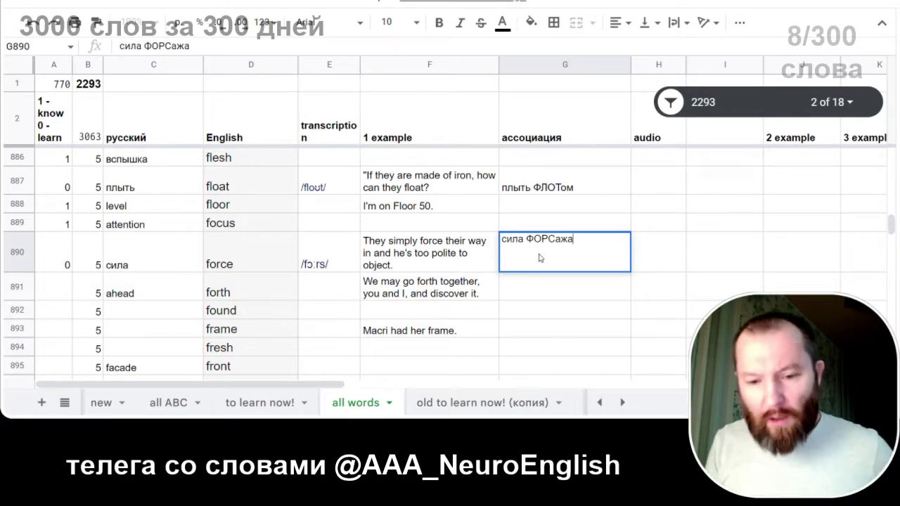
pyautogui.press('BackSpace')
pyautogui.press('BackSpace')
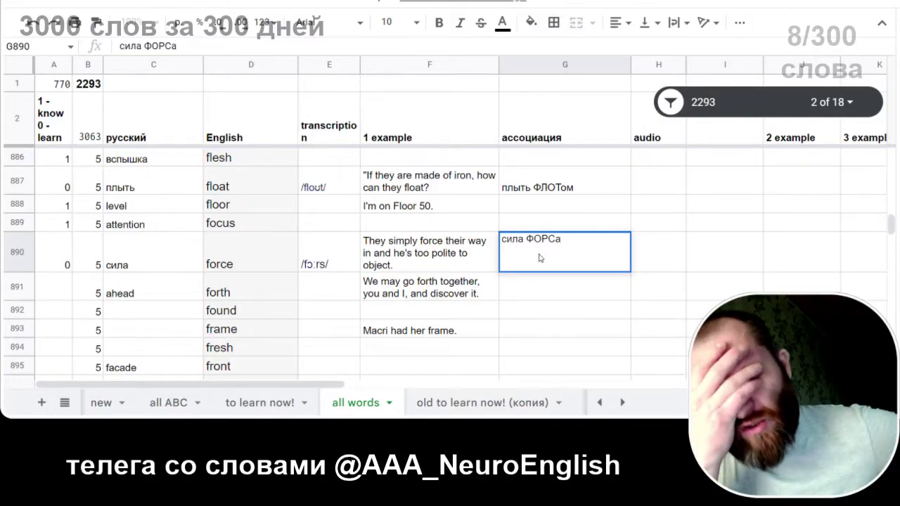
pyautogui.press('BackSpace')
pyautogui.write('унок')
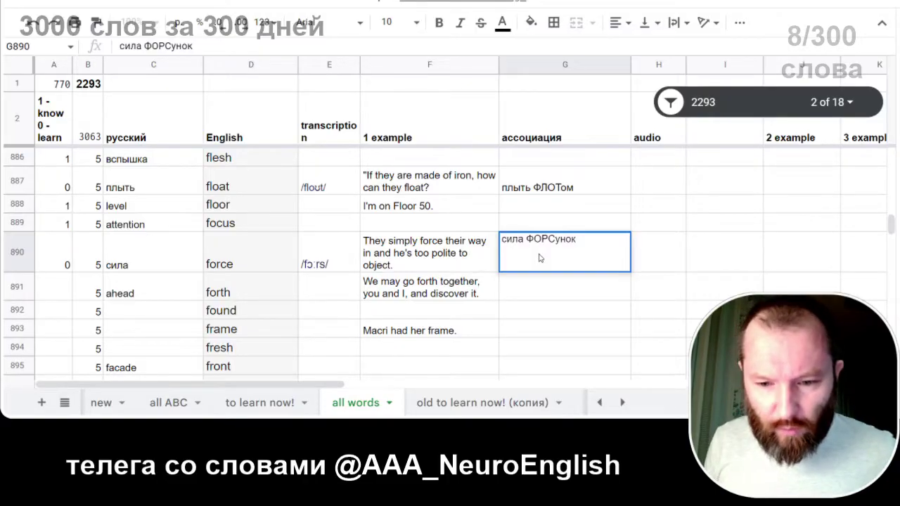
pyautogui.press('Return')
# Step: Copy the "force" entry C890:G890 into the "to learn now!" sheet, starting at cell C4 below "float"
pyautogui.click(539, 258)
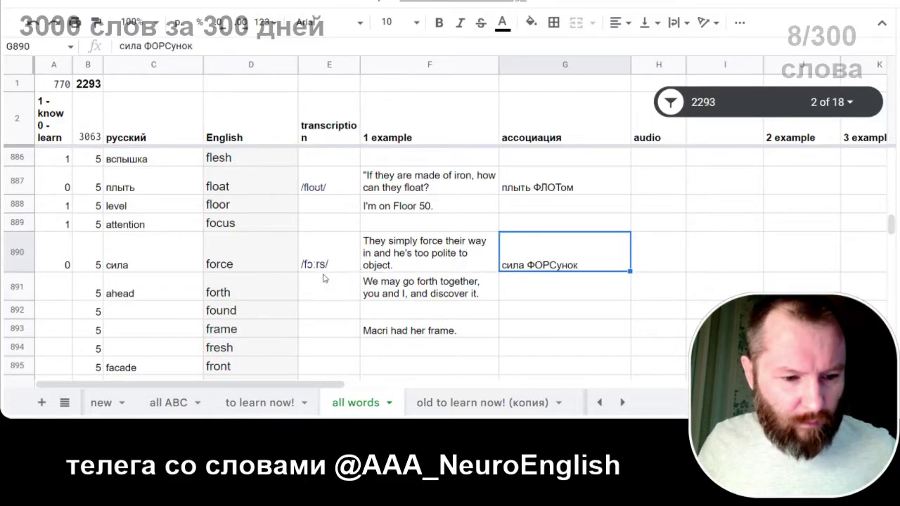
pyautogui.keyDown('shift'); pyautogui.click(176, 249); pyautogui.keyUp('shift')
pyautogui.hotkey('ctrl', 'c')
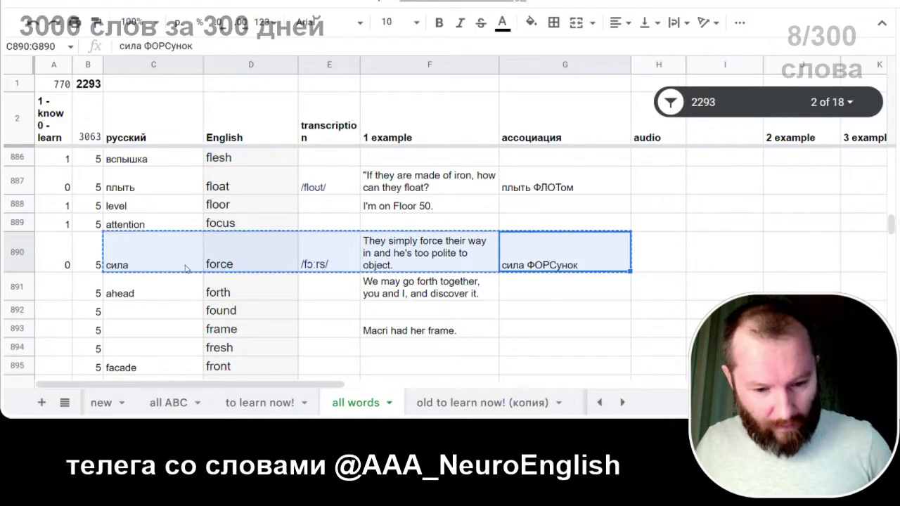
pyautogui.click(258, 406)
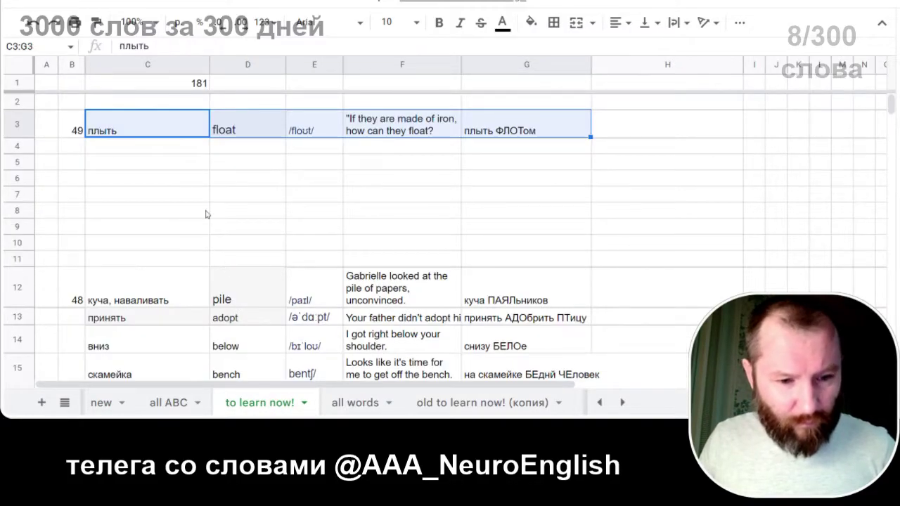
pyautogui.click(177, 147)
pyautogui.hotkey('ctrl', 'v')
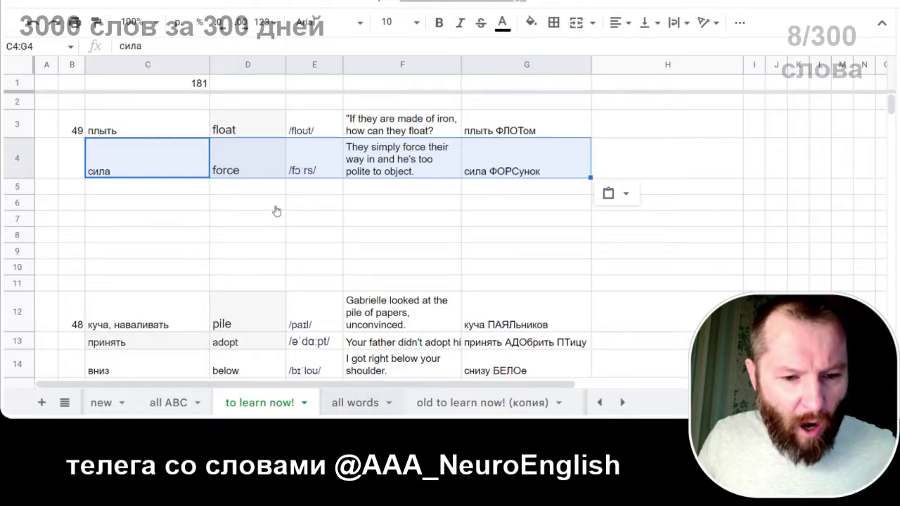
# Step: Return to the "all words" sheet and select the Russian translation cell of "grand" in row 899
pyautogui.hotkey('ctrl', 'shift', 'pagedown')
pyautogui.scroll(-1, 242, 257)
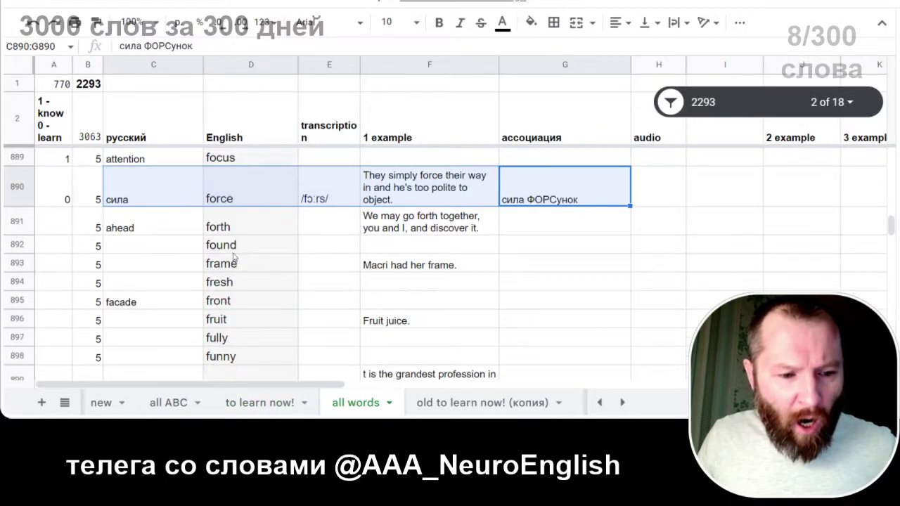
pyautogui.scroll(-1, 159, 247)
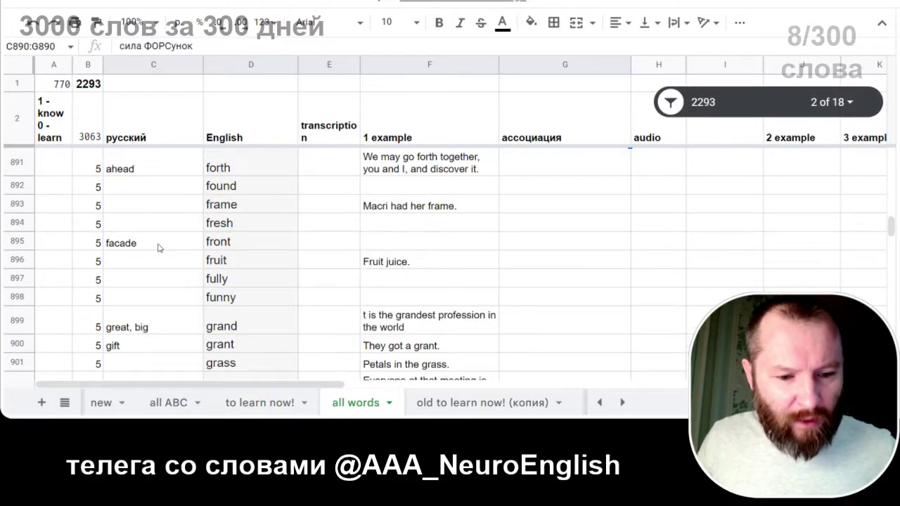
pyautogui.scroll(-1, 159, 247)
pyautogui.scroll(-1, 215, 270)
pyautogui.click(221, 203)
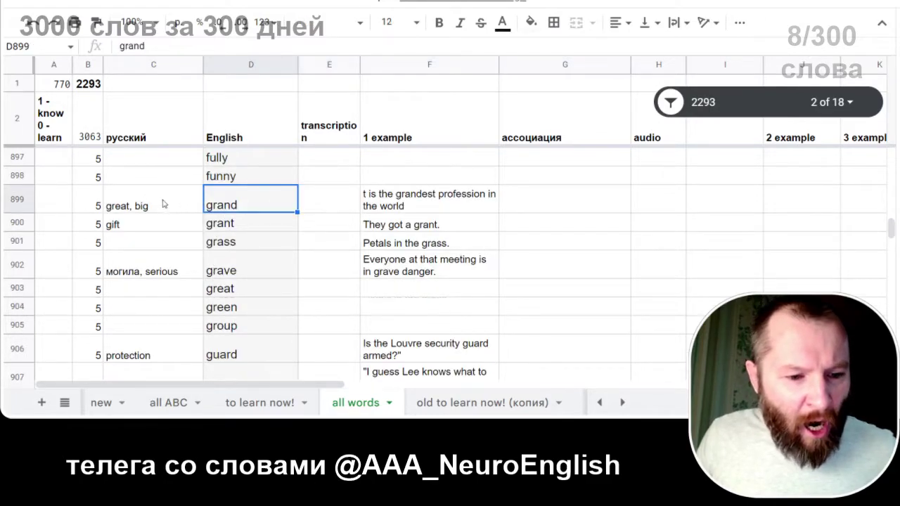
pyautogui.click(132, 211)
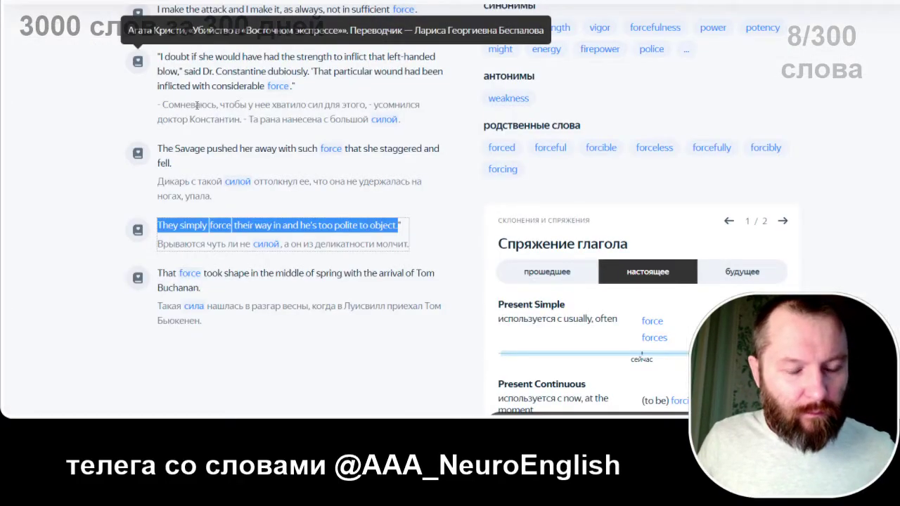
# Step: Switch to Yandex Translate and replace the source word with "grand" to translate it into Russian
pyautogui.scroll(10, 244, 56)
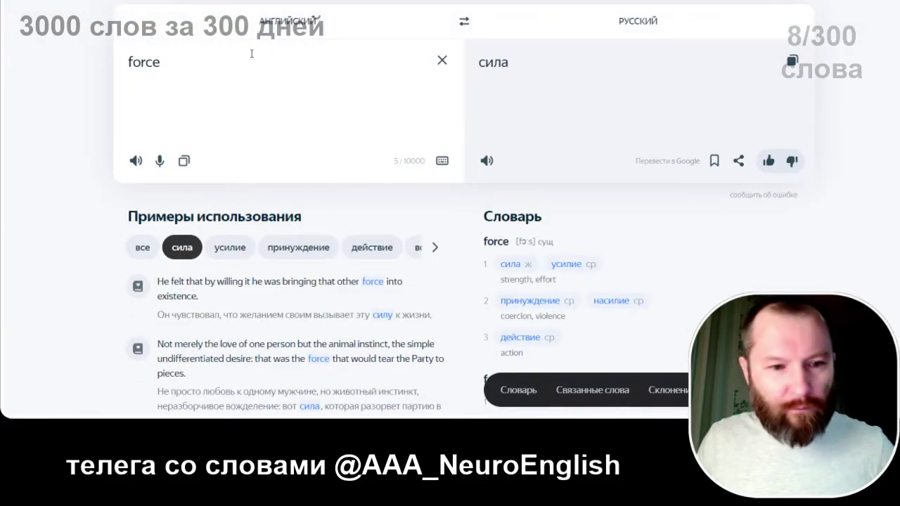
pyautogui.doubleClick(192, 61)
pyautogui.write('grand')
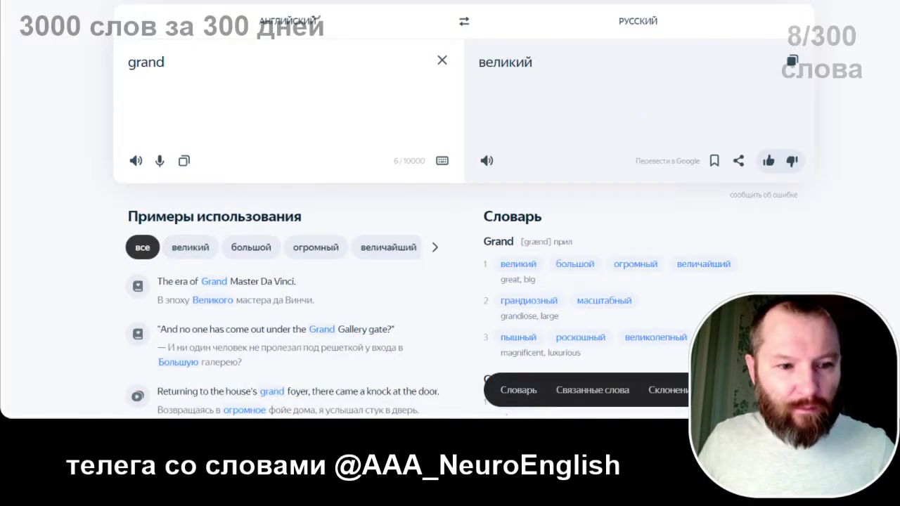
# Step: Switch to the Cambridge Dictionary and look up the word "grand" in place of "force"
pyautogui.hotkey('ctrl', 'Tab')
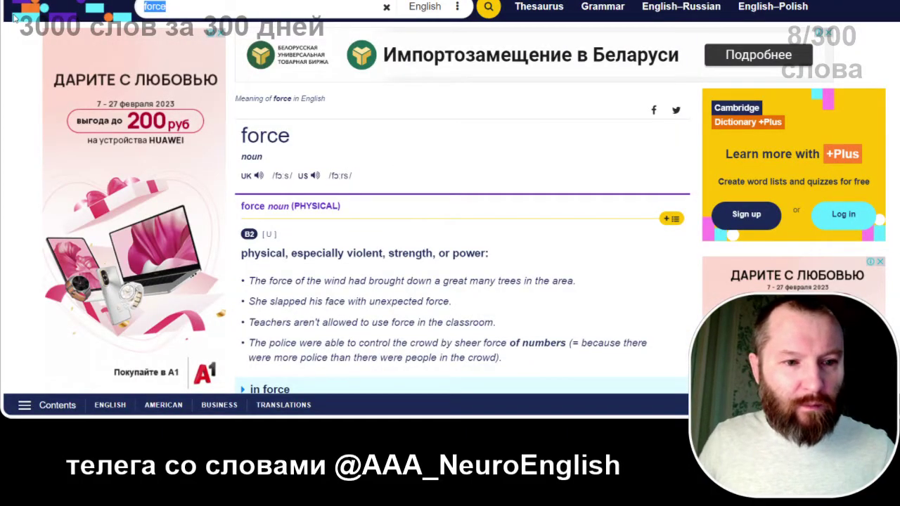
pyautogui.write('fra')
pyautogui.press('BackSpace')
pyautogui.press('BackSpace')
pyautogui.press('BackSpace')
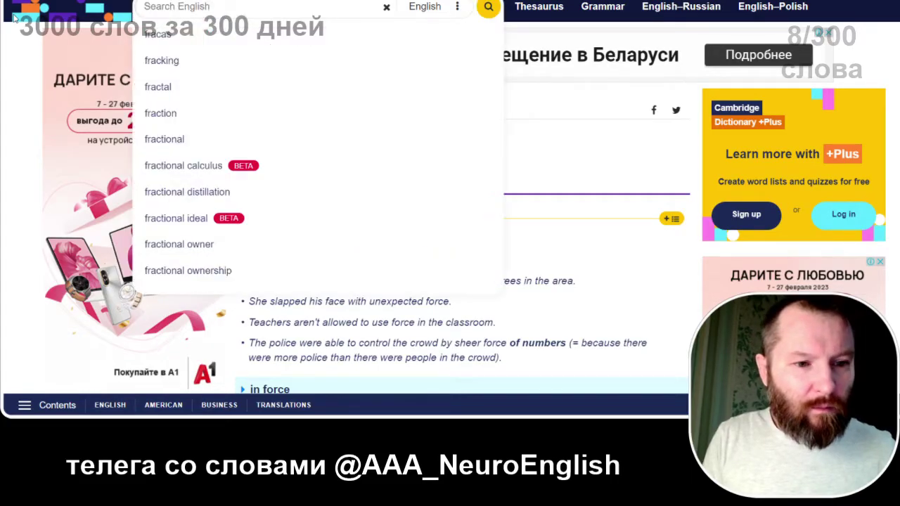
pyautogui.write('grand')
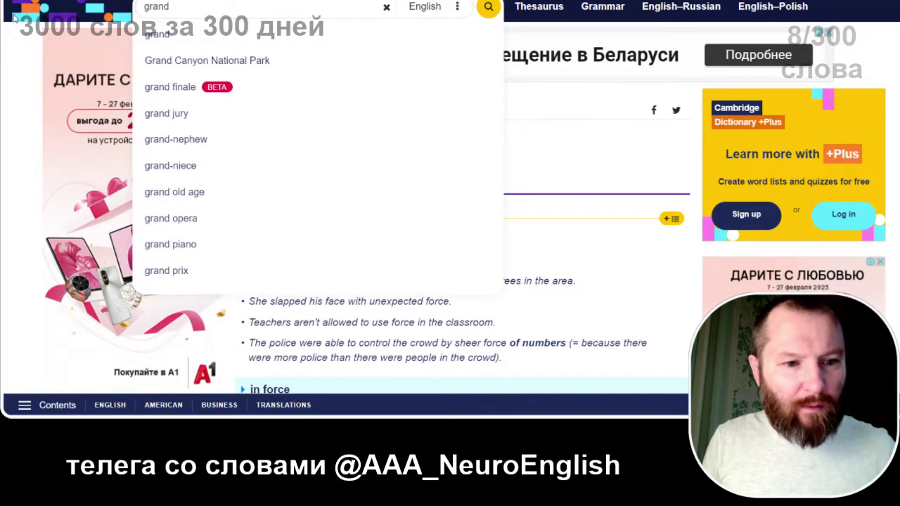
pyautogui.press('Return')
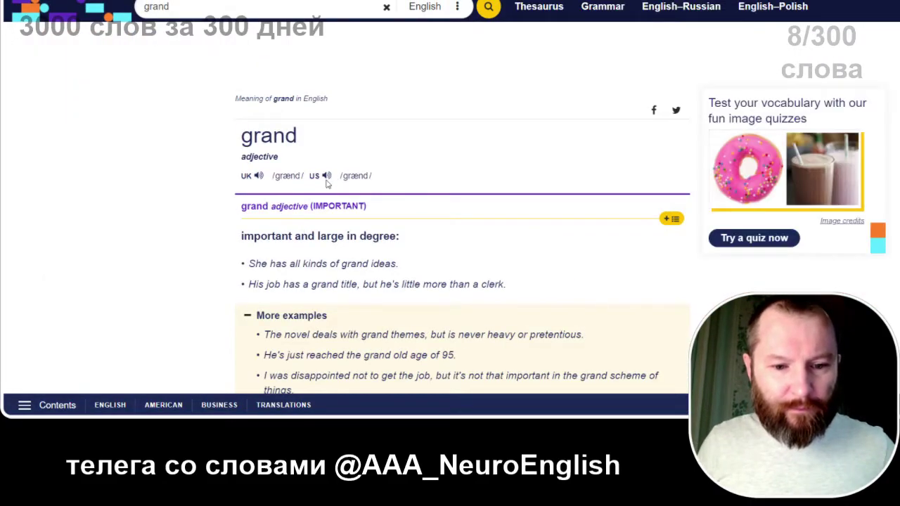
# Step: Copy the US transcription /grænd/ into E899 of the "all words" sheet and replace the translation in C899 with "великий"
pyautogui.moveTo(339, 176); pyautogui.dragTo(377, 178)
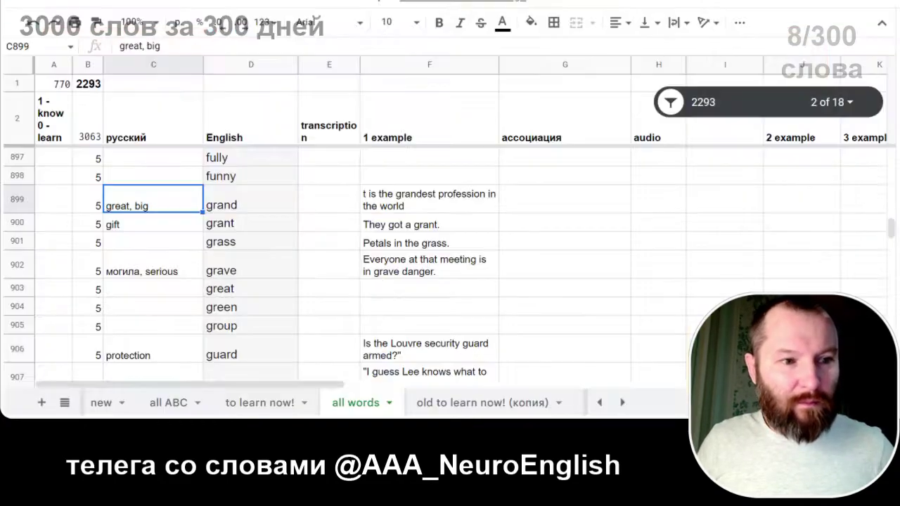
pyautogui.hotkey('alt', 'Tab')
pyautogui.click(332, 207)
pyautogui.hotkey('ctrl', 'v')
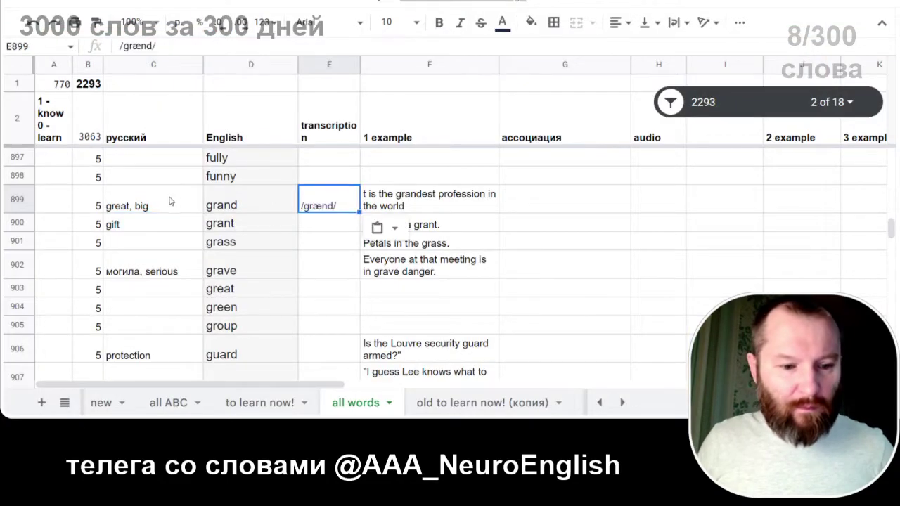
pyautogui.click(165, 200)
pyautogui.write('великий')
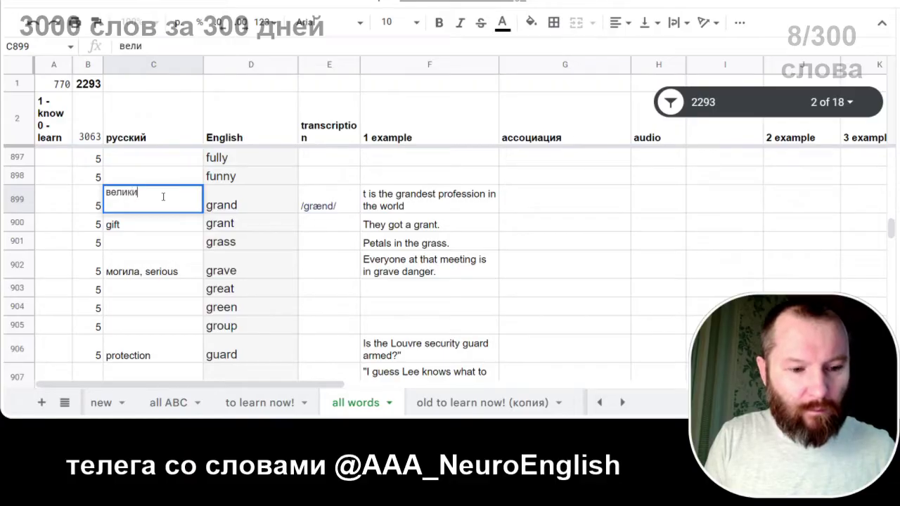
# Step: Correct the example in cell F899 to read "it is the grandest profession in the world"
pyautogui.click(402, 204)
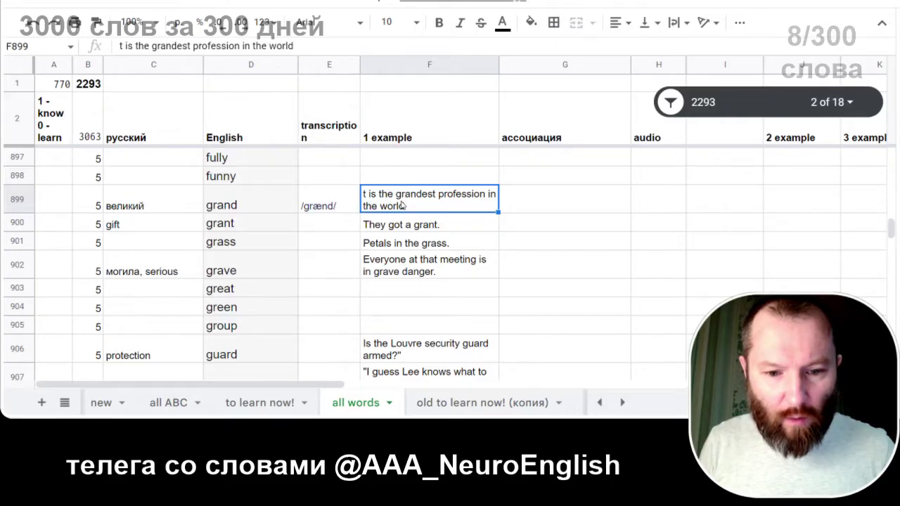
pyautogui.doubleClick(407, 204)
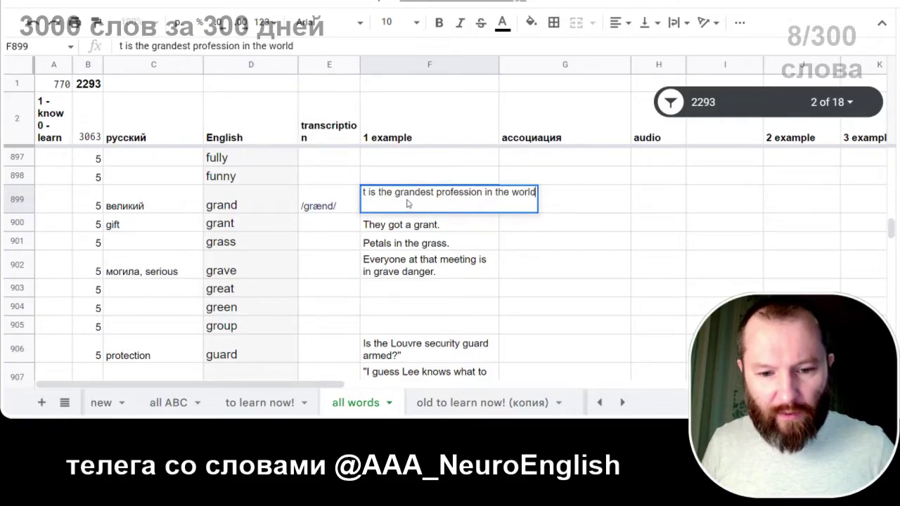
pyautogui.press('Home')
pyautogui.write('i')
pyautogui.press('Return')
pyautogui.click(410, 203)
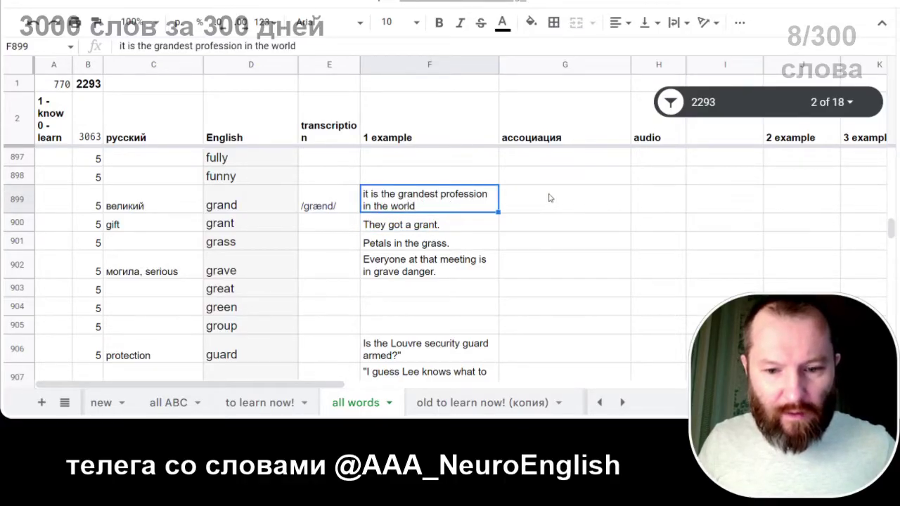
# Step: Enter the association "великий ГРАНДиозный ГРАч" for "grand" in cell G899
pyautogui.click(551, 197)
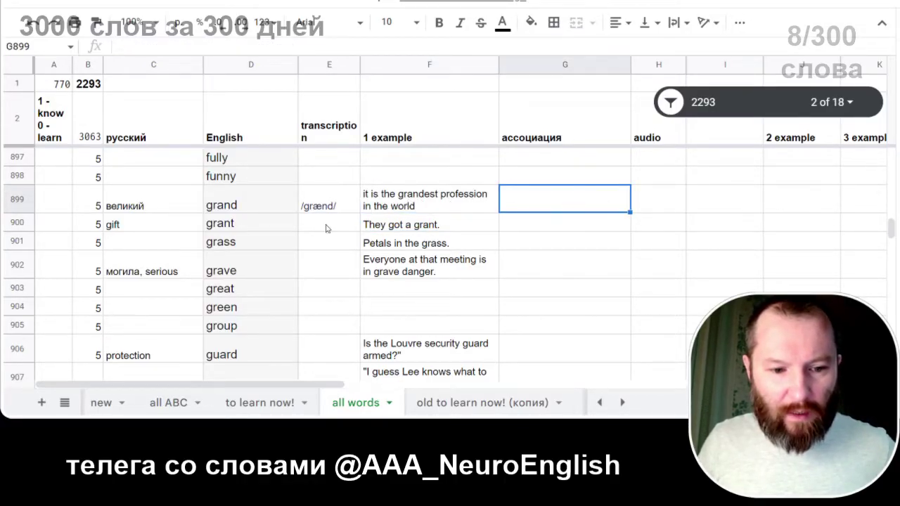
pyautogui.write('d')
pyautogui.press('BackSpace')
pyautogui.write('великий')
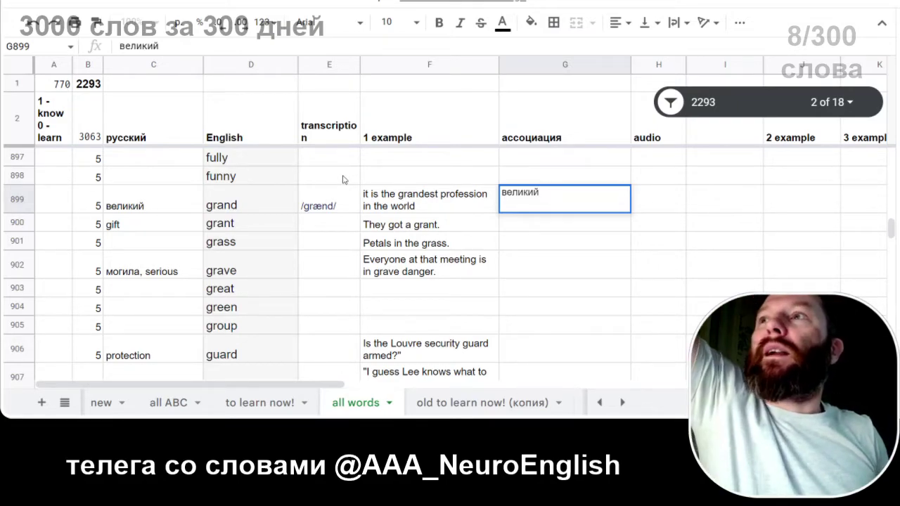
pyautogui.write('Г')
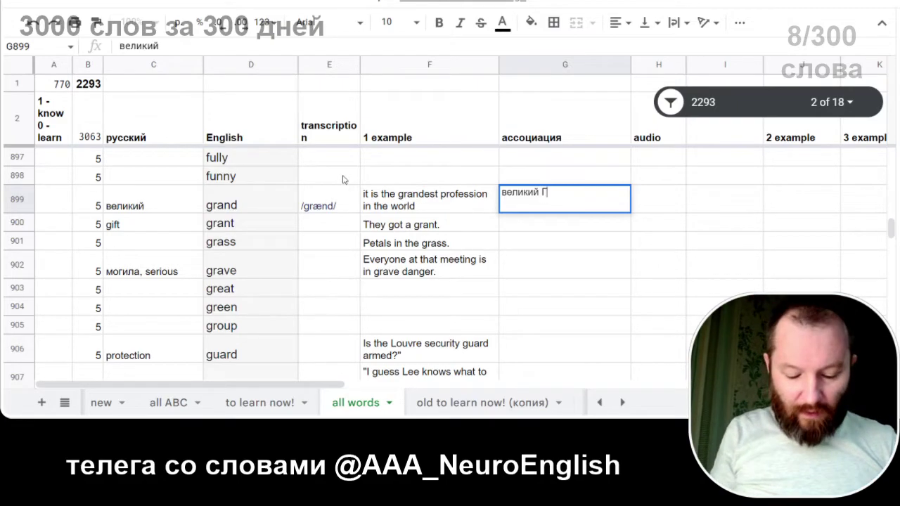
pyautogui.write('РАНДиозный')
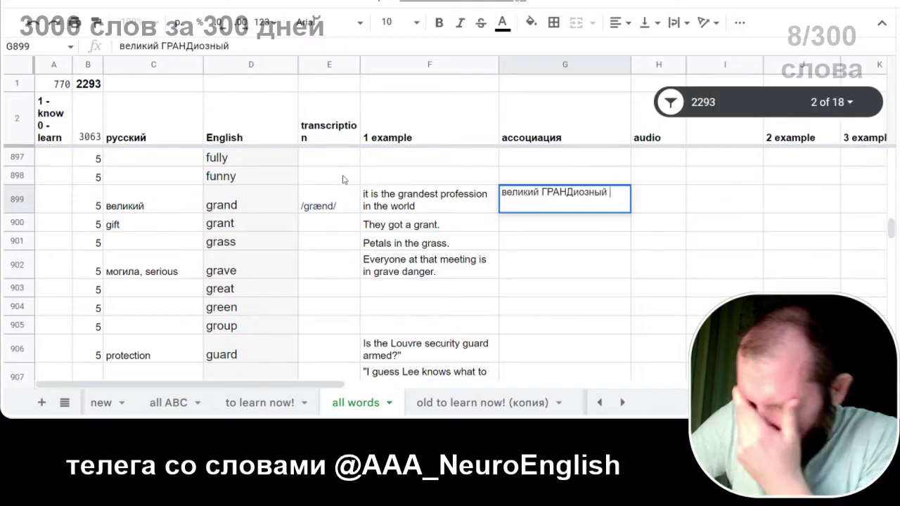
pyautogui.write('ГРА')
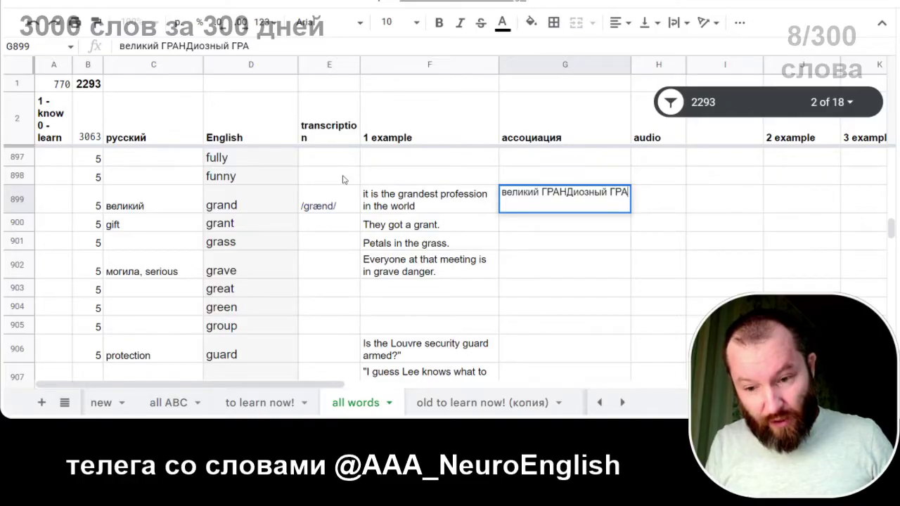
pyautogui.write('ч')
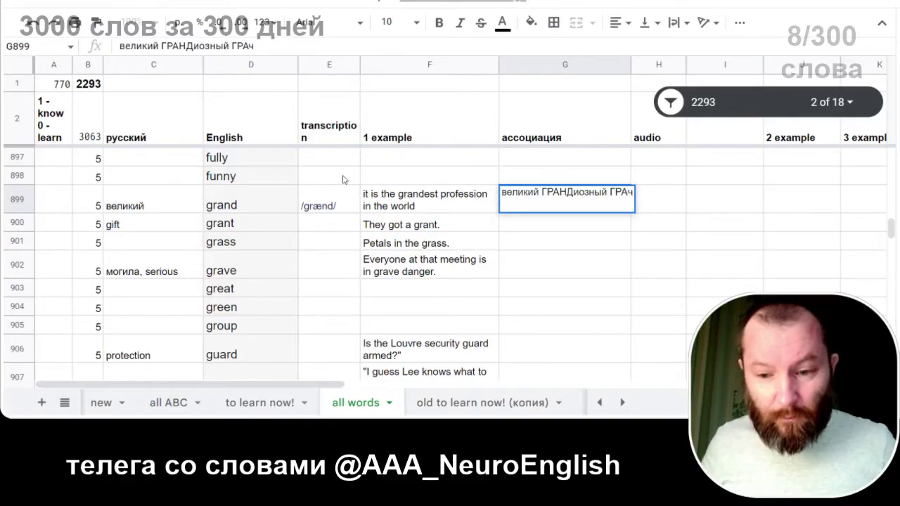
# Step: Search Yandex for "грач" in a new browser page, then return to the spreadsheet and confirm the association in G899
pyautogui.hotkey('ctrl', 't')
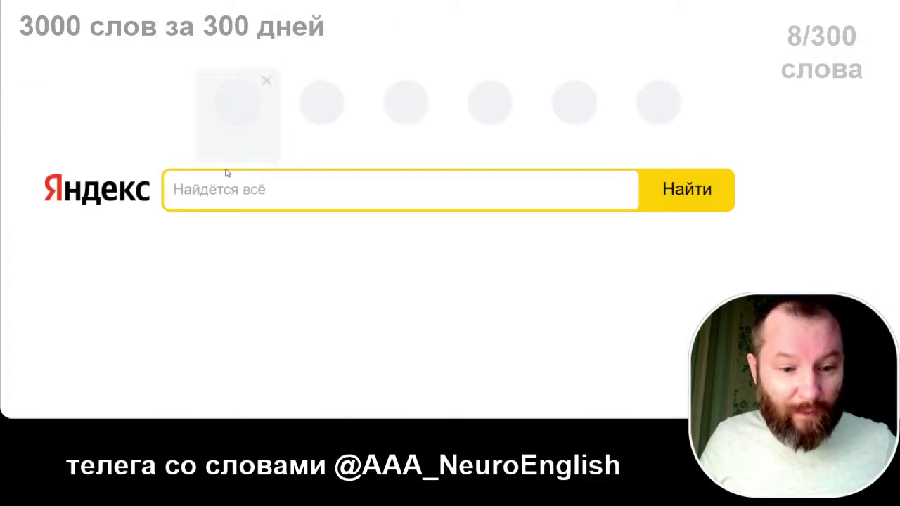
pyautogui.write('грач')
pyautogui.press('Return')
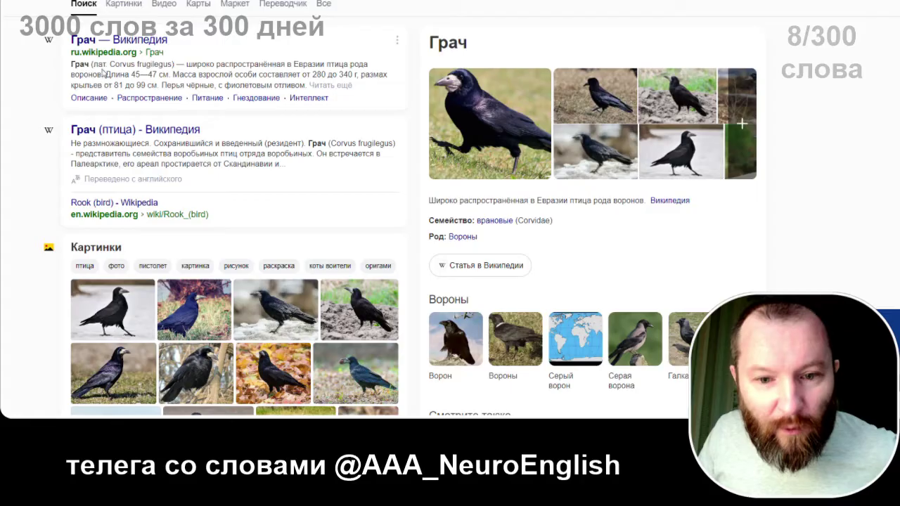
pyautogui.hotkey('ctrl', 'Tab')
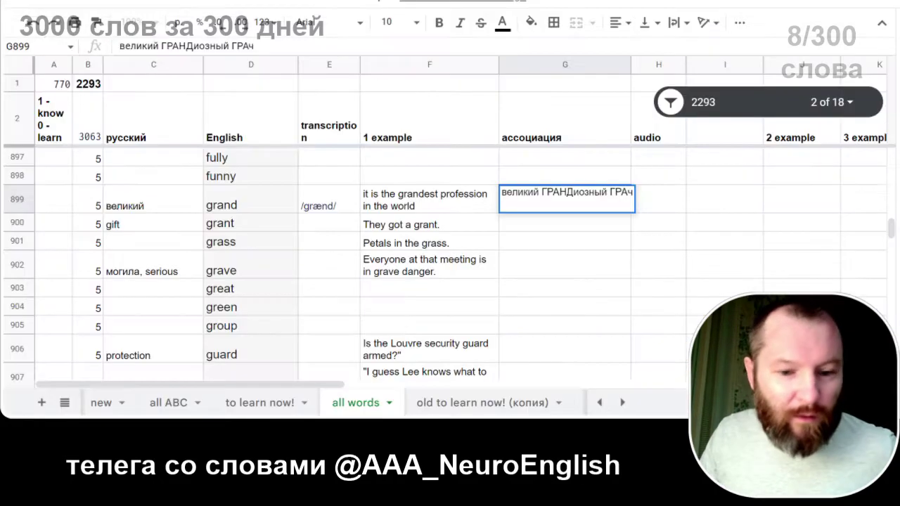
pyautogui.press('Return')
# Step: Copy the "grand" entry C899:G899 into the "to learn now!" sheet, starting at cell C5 below "force"
pyautogui.click(535, 211)
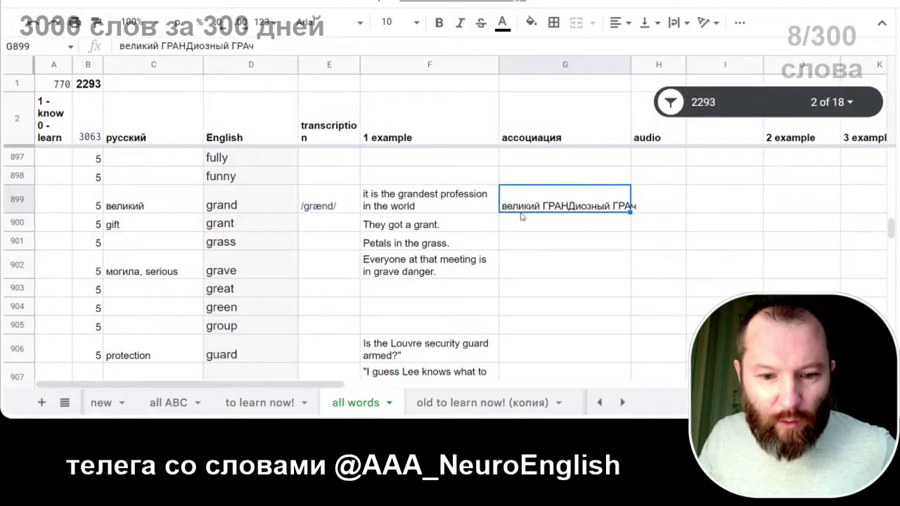
pyautogui.keyDown('shift'); pyautogui.click(138, 202); pyautogui.keyUp('shift')
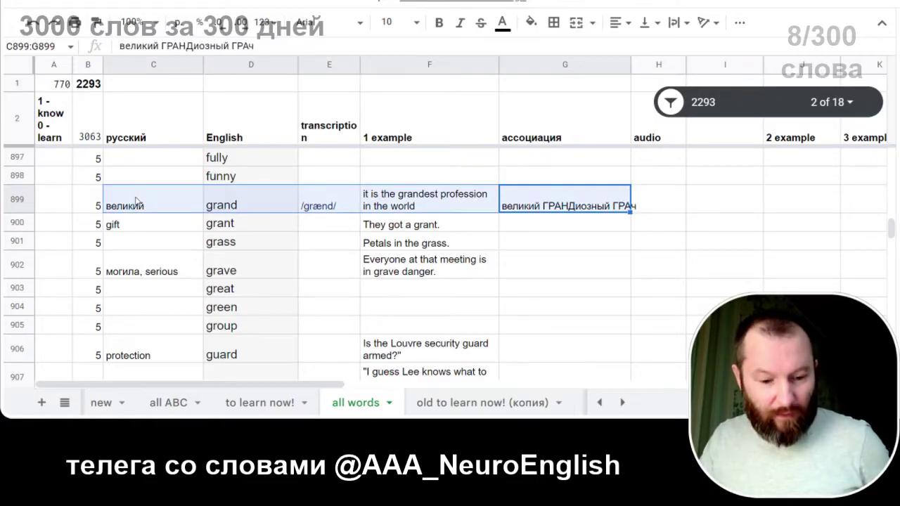
pyautogui.hotkey('ctrl', 'c')
pyautogui.click(266, 403)
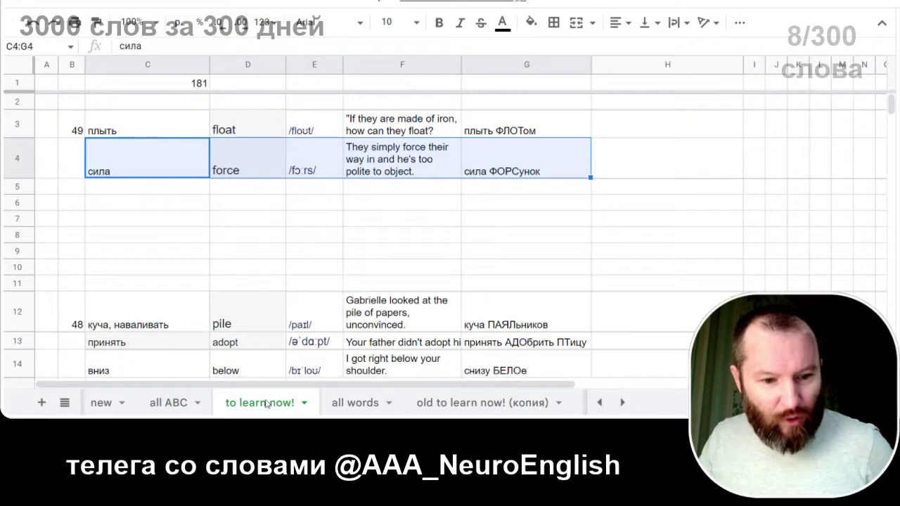
pyautogui.click(181, 194)
pyautogui.hotkey('ctrl', 'v')
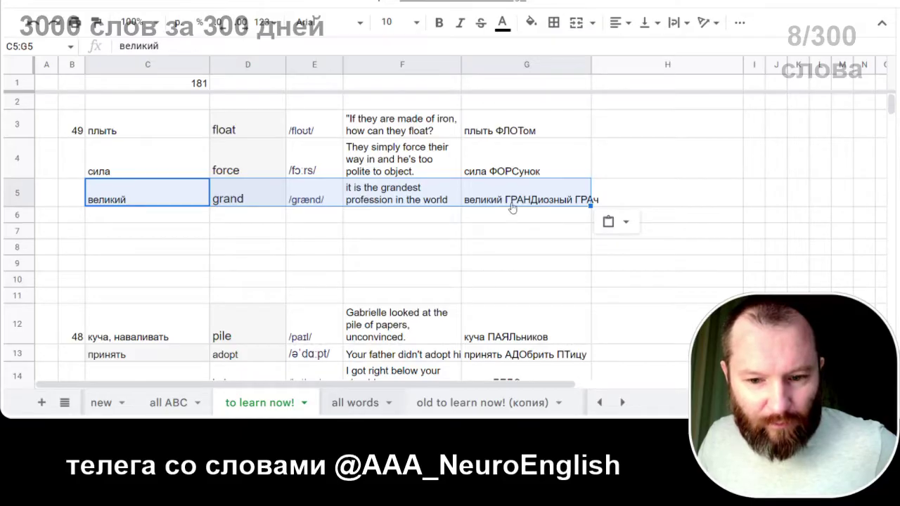
# Step: Return to the "all words" sheet and change the association in G899 to "великий ГРАНД чероки"
pyautogui.click(358, 404)
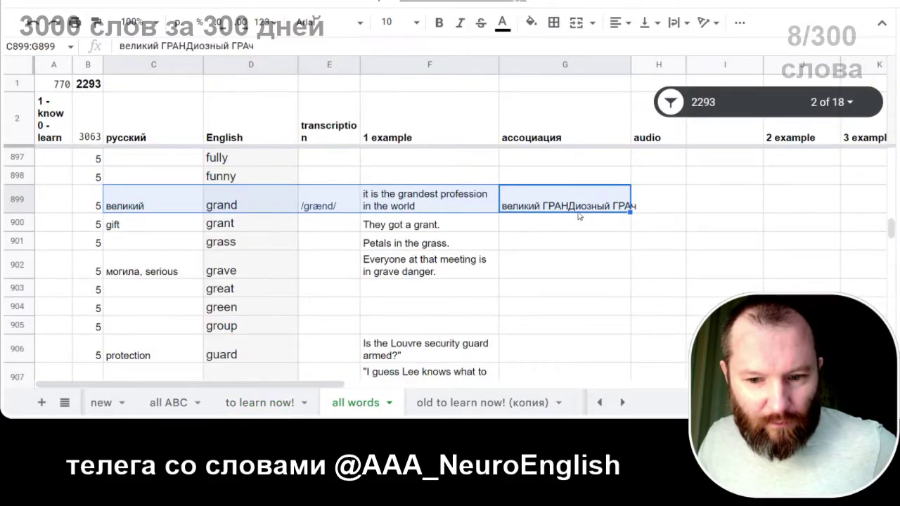
pyautogui.click(598, 211)
pyautogui.doubleClick(595, 210)
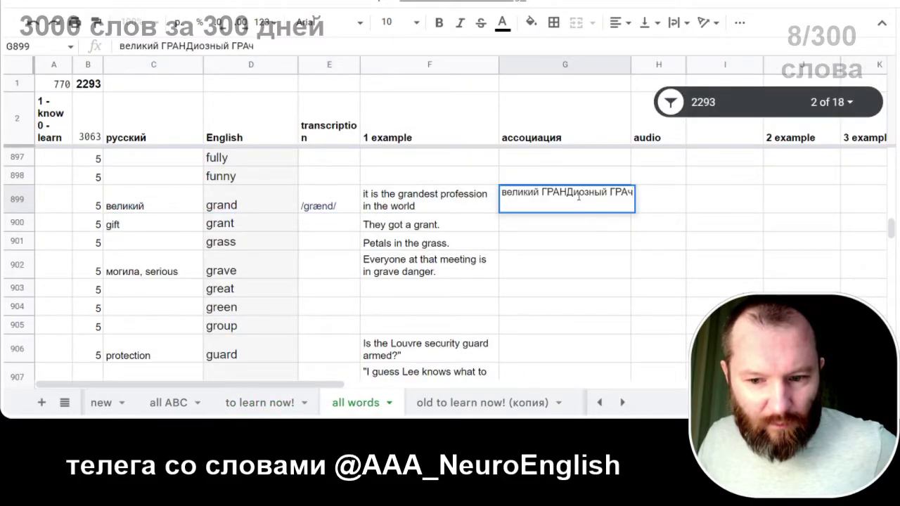
pyautogui.moveTo(576, 195); pyautogui.dragTo(639, 187)
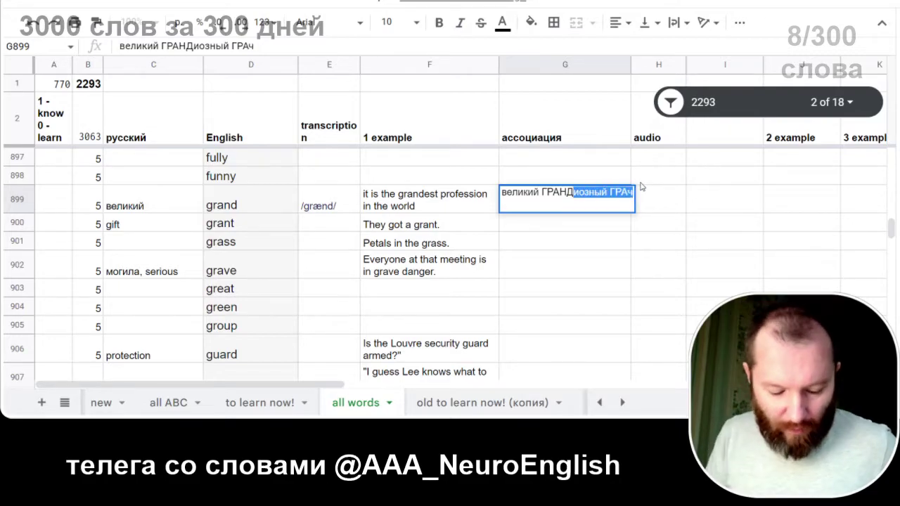
pyautogui.write('чероки')
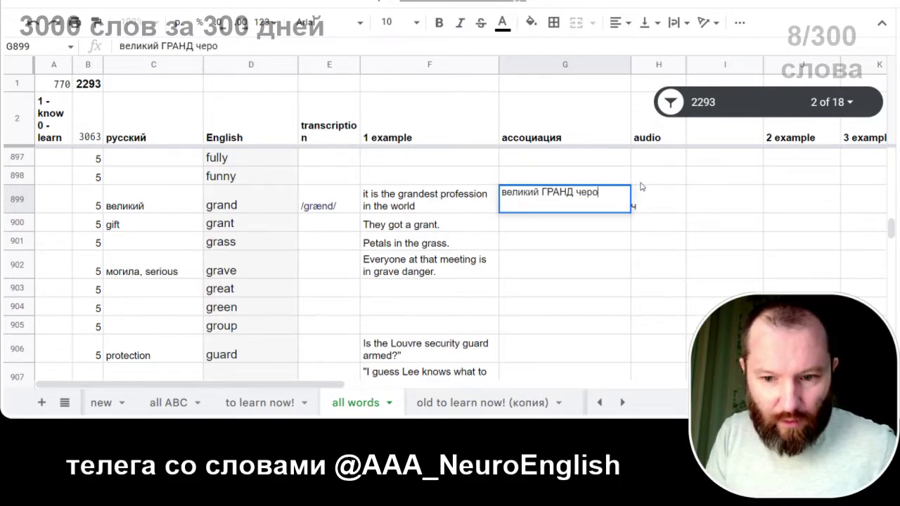
pyautogui.press('Return')
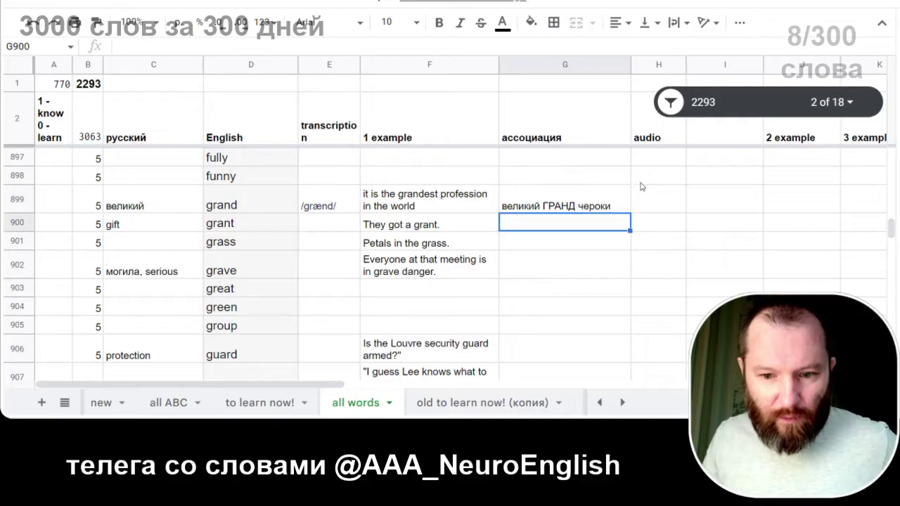
# Step: Copy the revised "grand" entry C899:G899 over row 5 of the "to learn now!" sheet, starting at cell C5
pyautogui.click(564, 210)
pyautogui.keyDown('shift'); pyautogui.click(141, 197); pyautogui.keyUp('shift')
pyautogui.hotkey('ctrl', 'c')
pyautogui.click(247, 411)
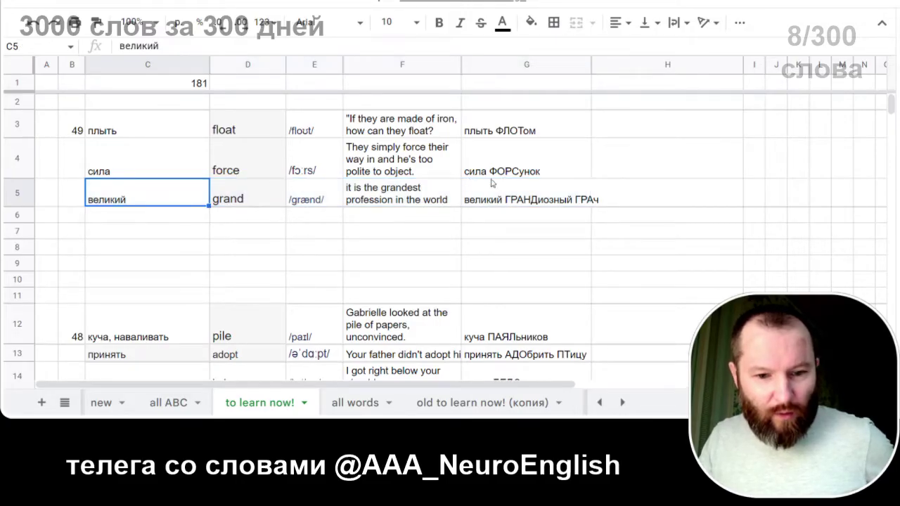
pyautogui.hotkey('ctrl', 'v')
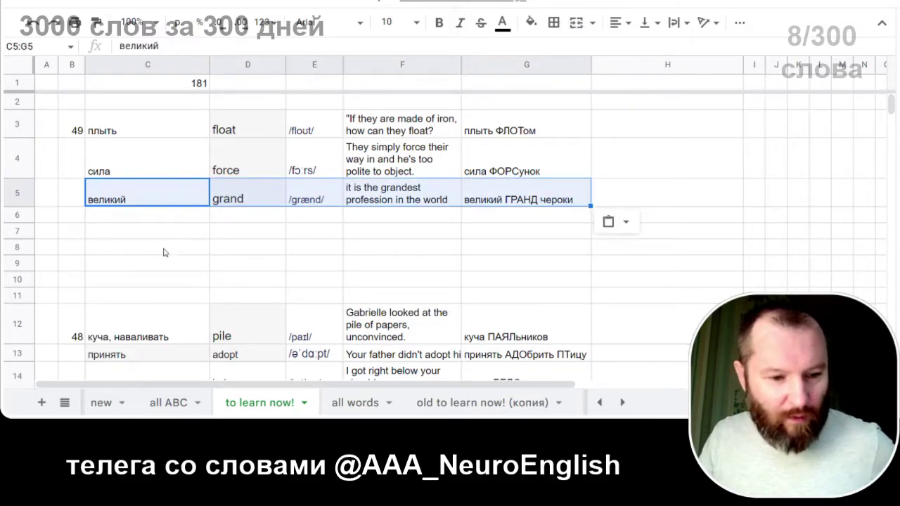
pyautogui.click(153, 216)
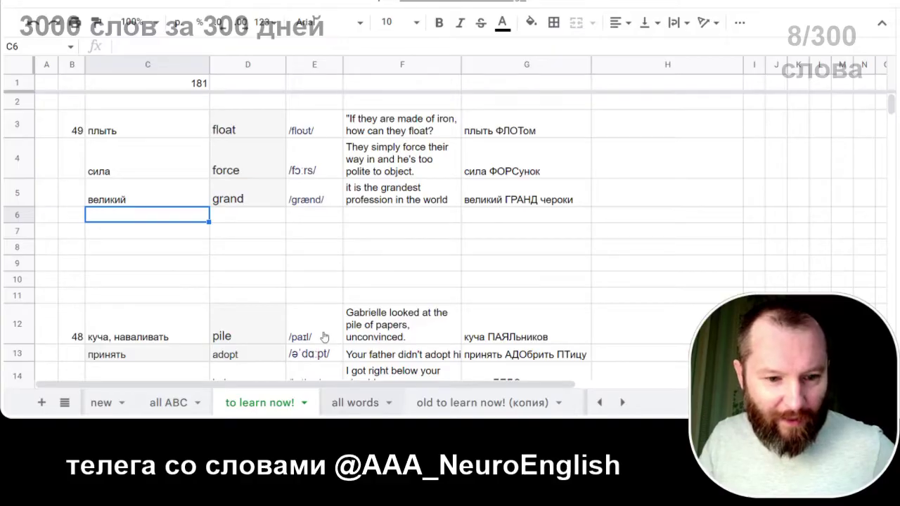
# Step: Return to the "all words" sheet and mark "grand" as a word to learn with 0 in cell A899
pyautogui.hotkey('ctrl', 'shift', 'pagedown')
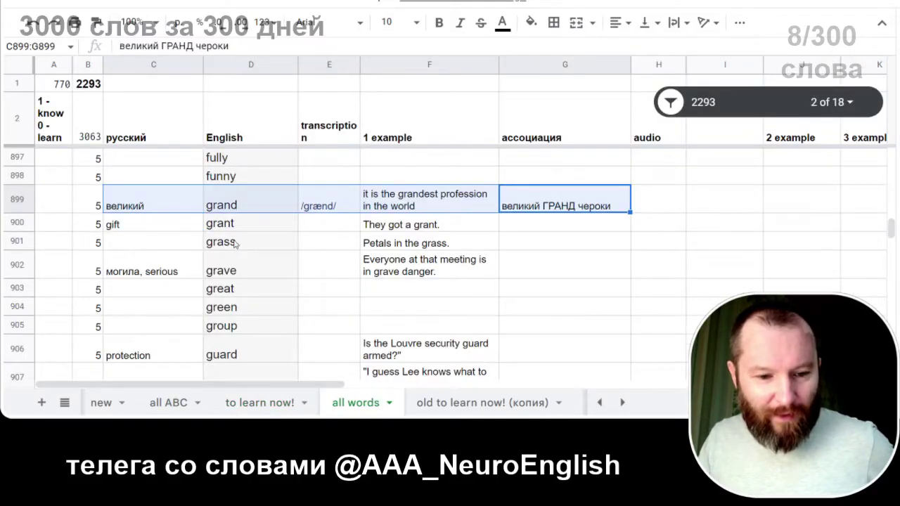
pyautogui.click(140, 229)
pyautogui.click(62, 204)
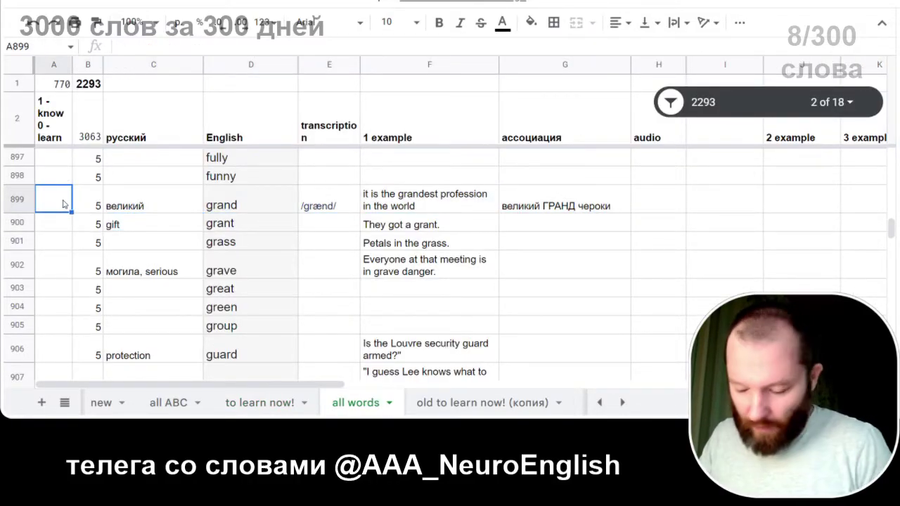
pyautogui.write('0')
pyautogui.click(113, 223)
pyautogui.scroll(4, 111, 222)
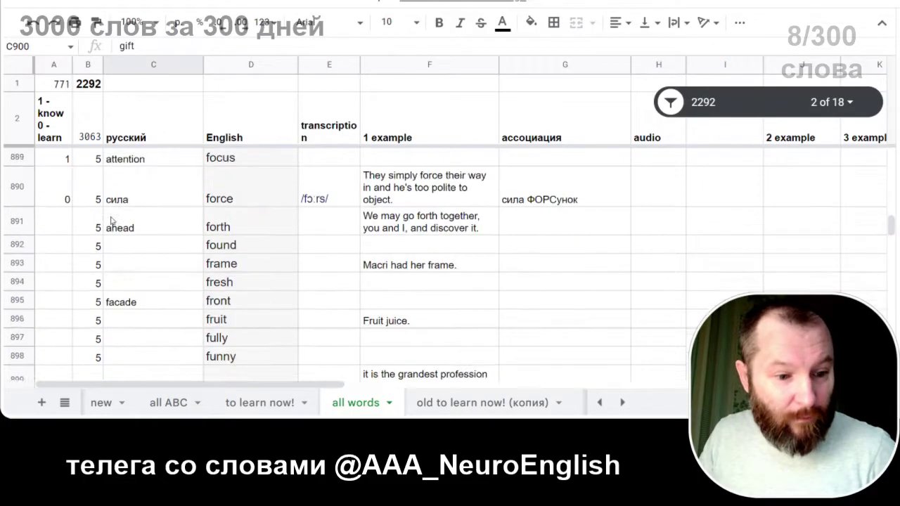
pyautogui.scroll(-8, 110, 222)
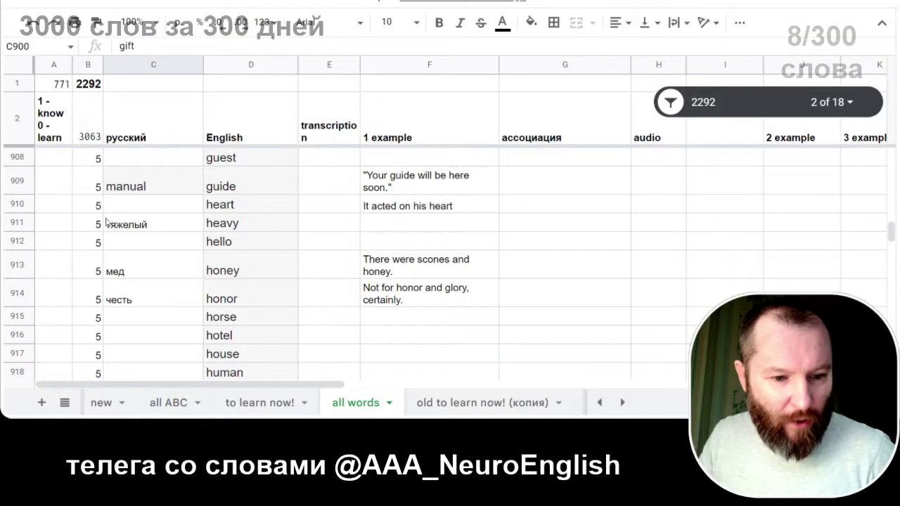
# Step: Select cell A910 for "heart" and look up "heart" in the translator
pyautogui.click(55, 209)
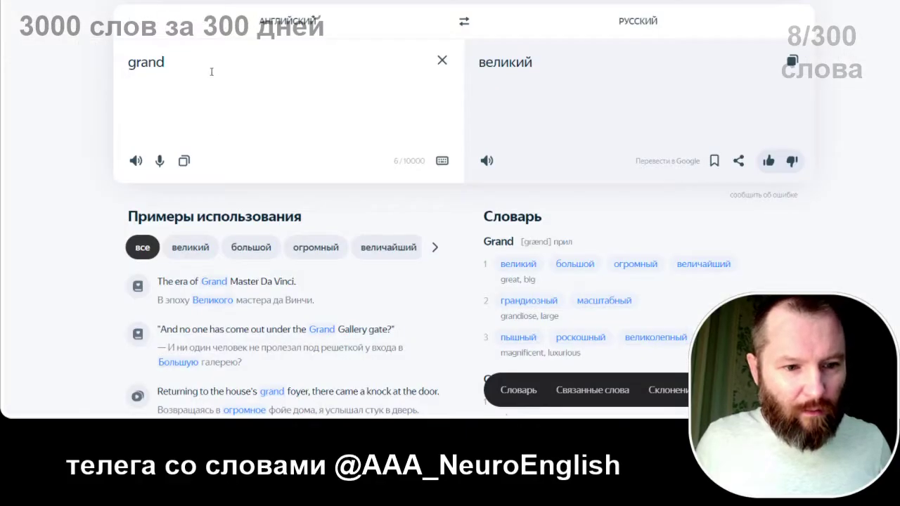
pyautogui.hotkey('ctrl', 'a')
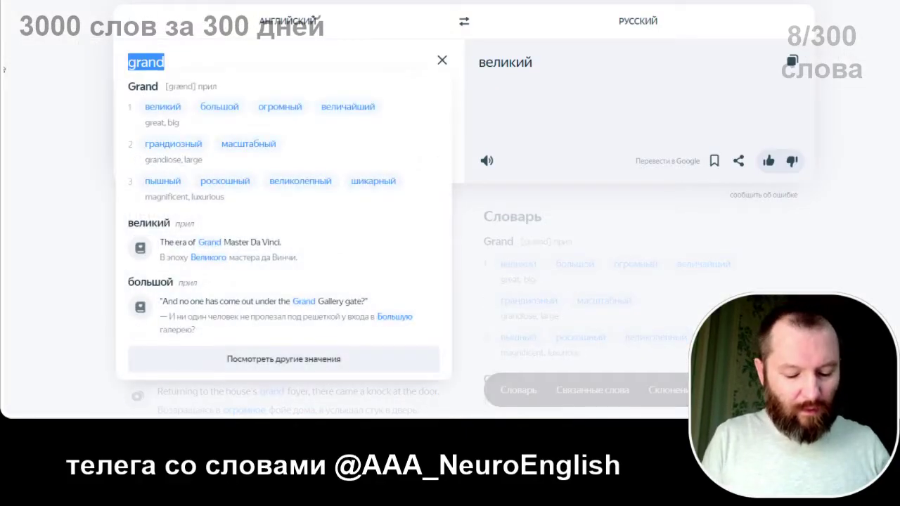
pyautogui.write('heart')
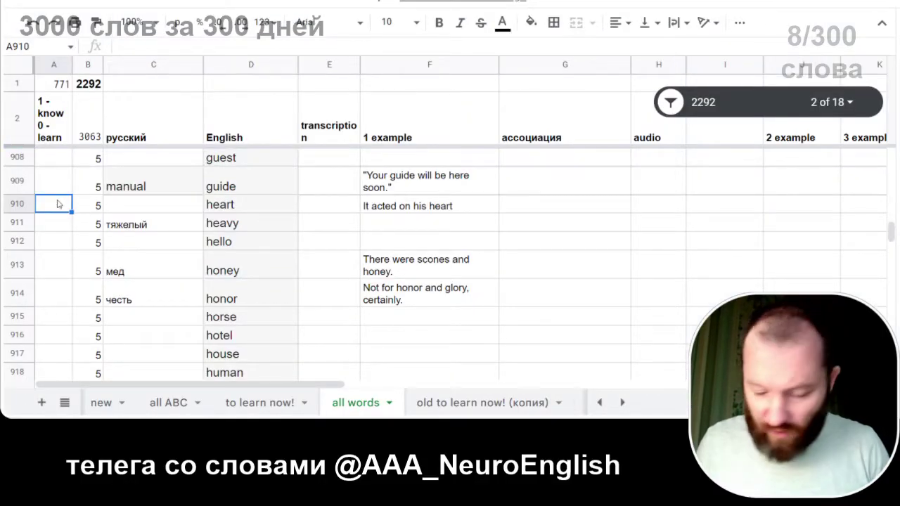
# Step: Mark "heart", "heavy", "hello" and "honey" as known by entering 1 in cells A910 to A913 of the "all words" sheet
pyautogui.write('1')
pyautogui.press('Return')
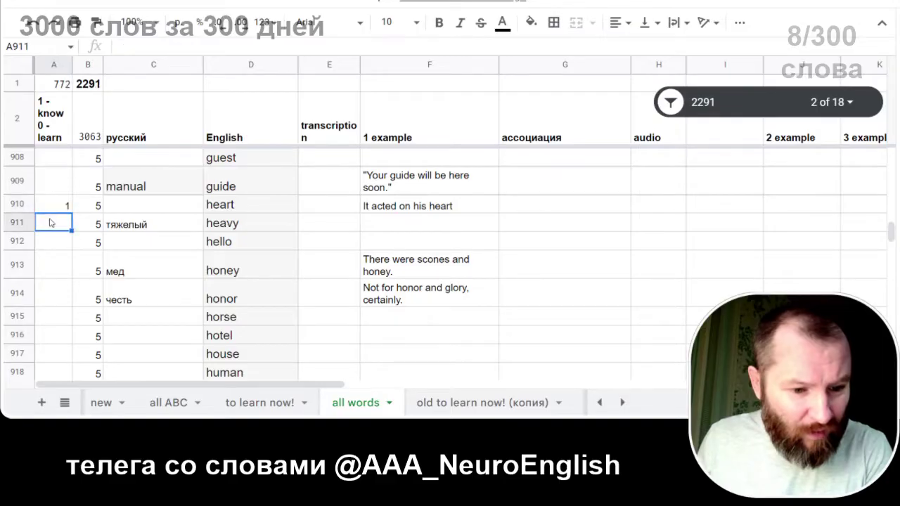
pyautogui.write('1')
pyautogui.press('Return')
pyautogui.write('1')
pyautogui.press('Return')
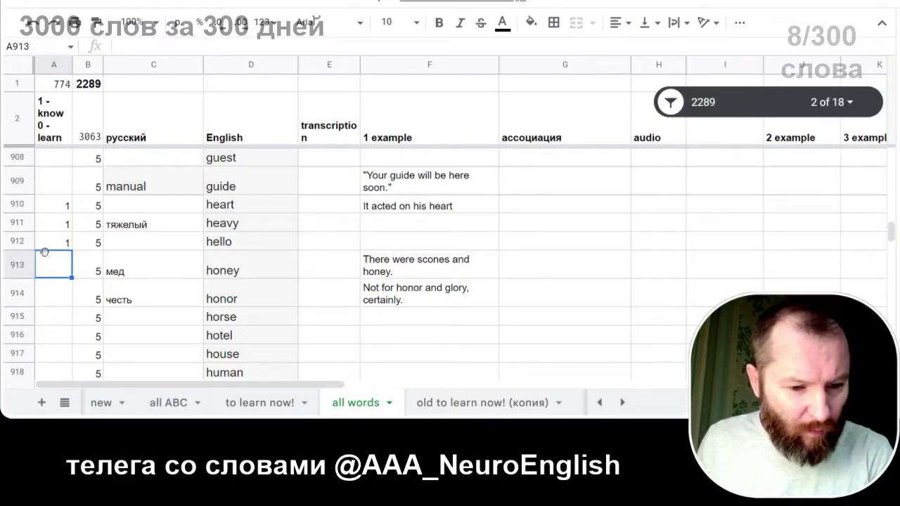
pyautogui.write('1')
pyautogui.press('Return')
# Step: Mark "honor" as a word to learn with 0 in cell A914 and look up "honor" in the English dictionary
pyautogui.scroll(-1, 60, 292)
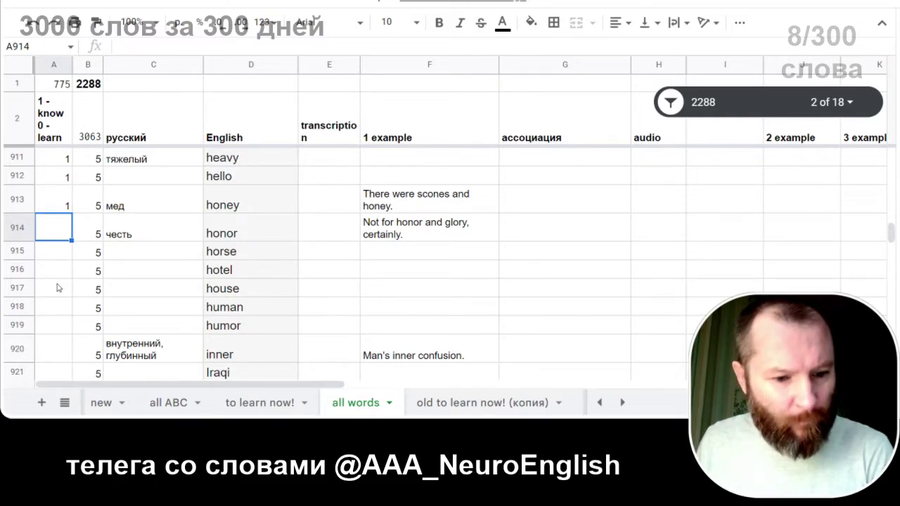
pyautogui.write('0')
pyautogui.click(341, 230)
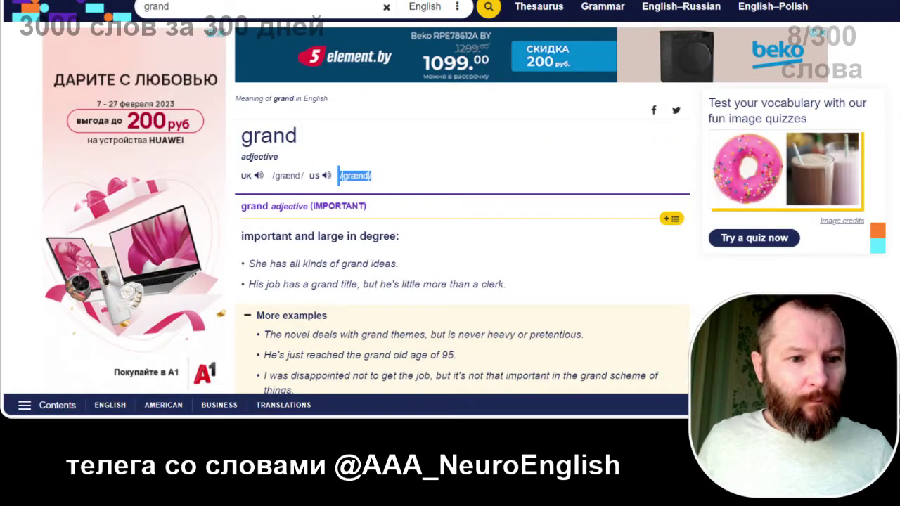
pyautogui.write('h')
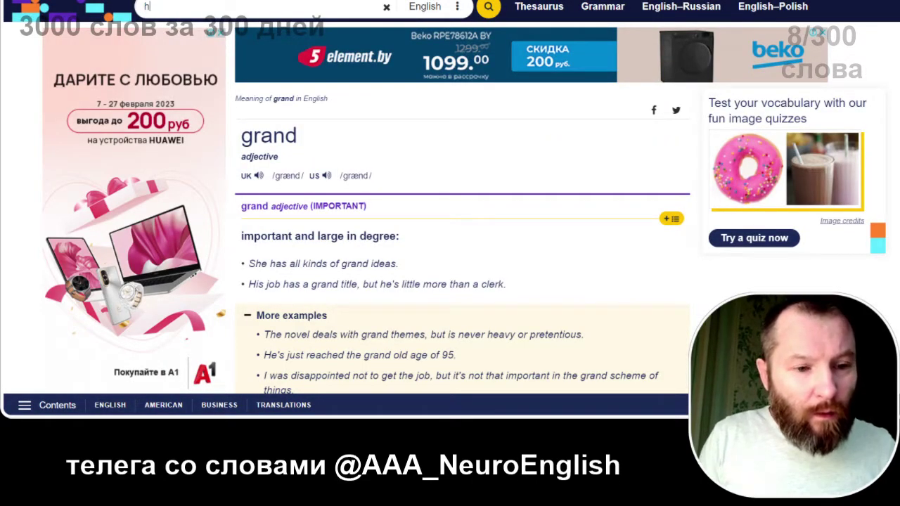
pyautogui.write('on')
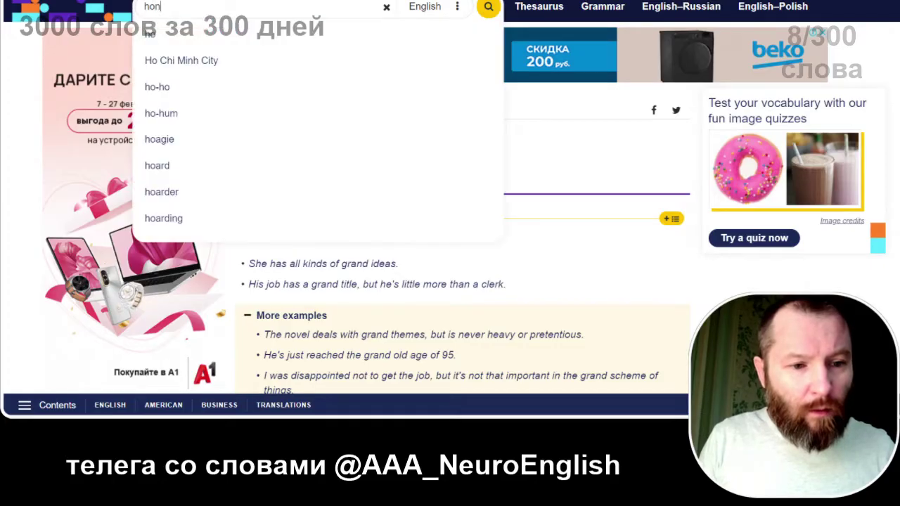
pyautogui.write('or')
pyautogui.press('Return')
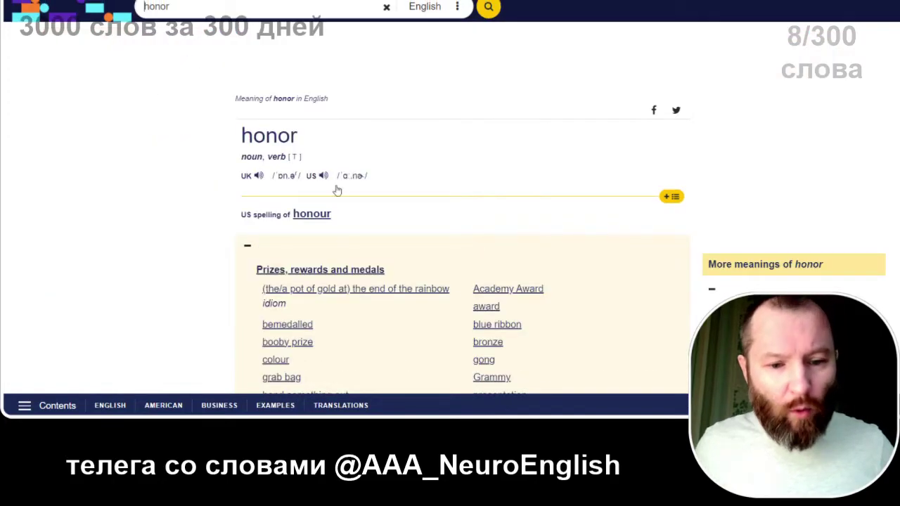
# Step: Copy the US transcription of "honor" from the dictionary into cell E914 of the "all words" sheet
pyautogui.moveTo(368, 176); pyautogui.dragTo(338, 175)
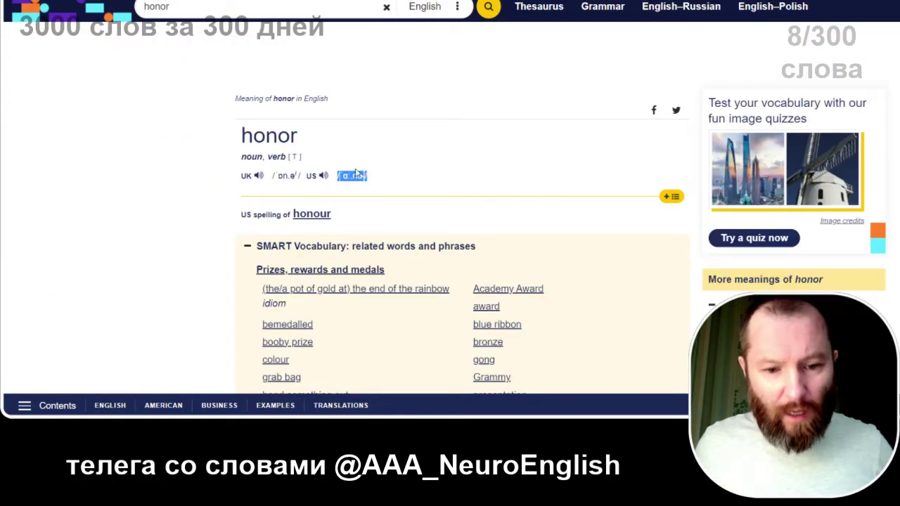
pyautogui.hotkey('ctrl', 'c')
pyautogui.hotkey('alt', 'Tab')
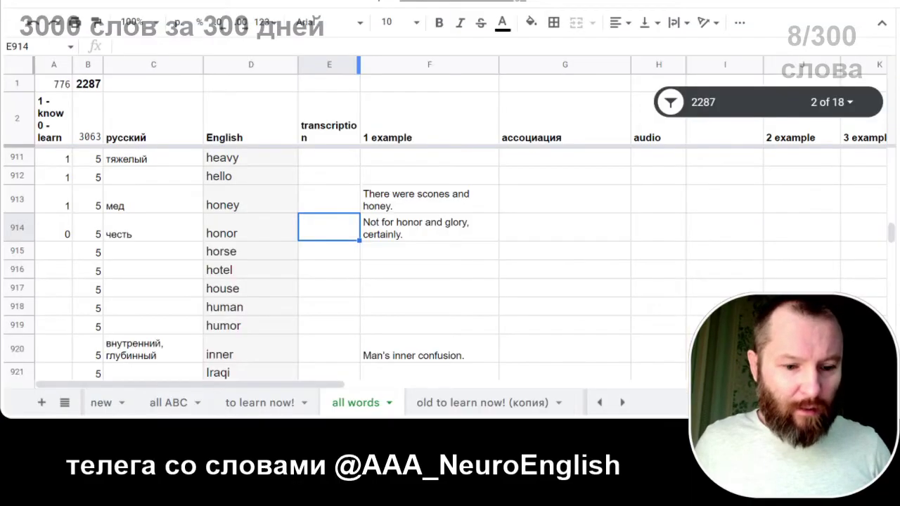
pyautogui.hotkey('ctrl', 'v')
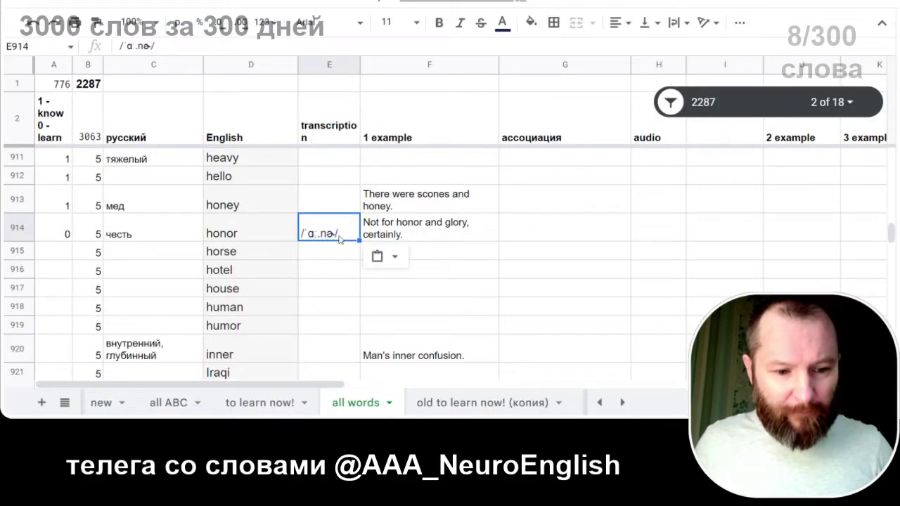
# Step: Switch to the translator and look up "honor", correcting the misspelled entry "honer"
pyautogui.click(535, 237)
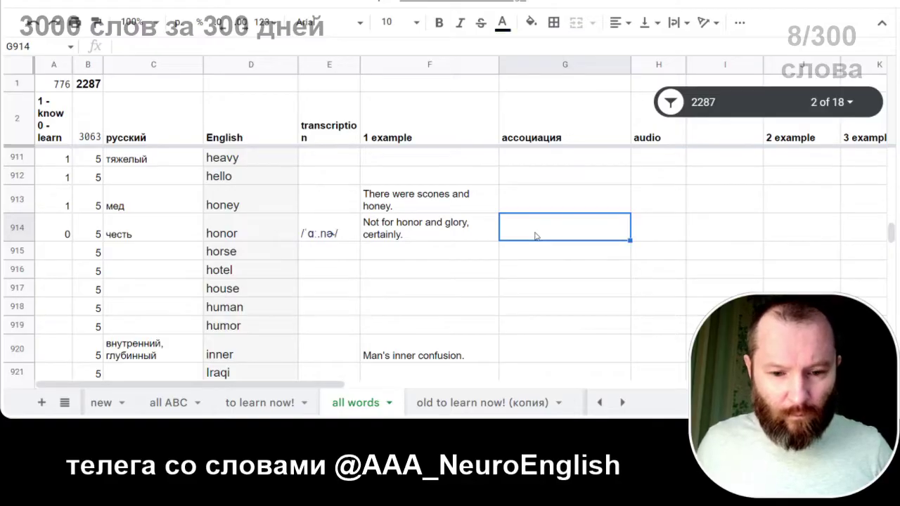
pyautogui.hotkey('alt', 'Tab')
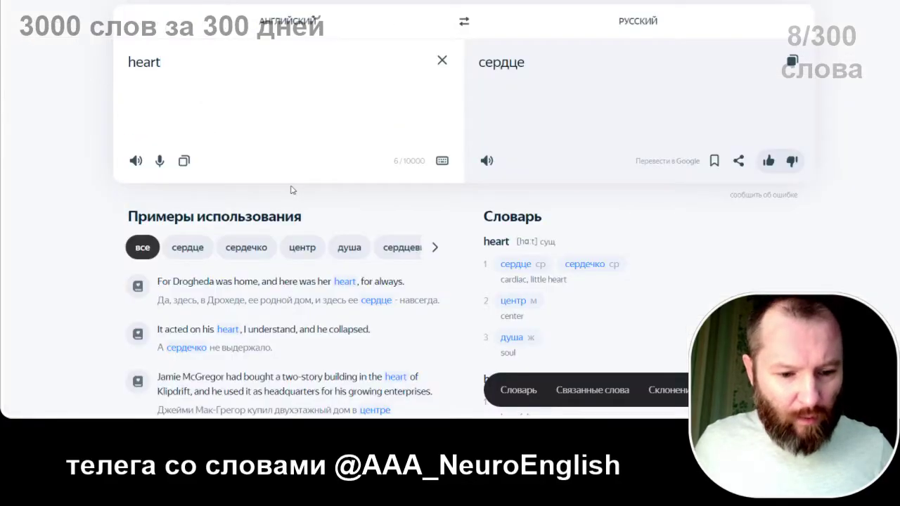
pyautogui.scroll(-1, 292, 191)
pyautogui.scroll(1, 303, 201)
pyautogui.hotkey('ctrl', 'a')
pyautogui.write('go')
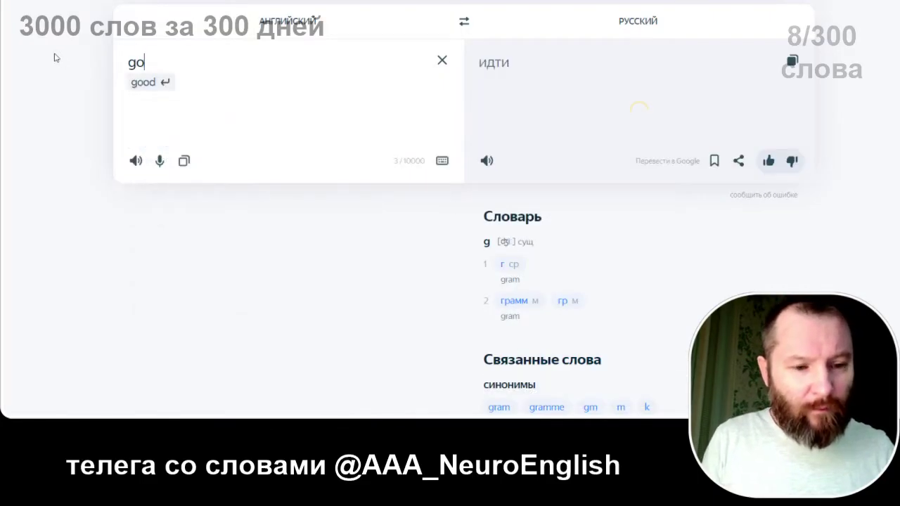
pyautogui.press('BackSpace')
pyautogui.press('BackSpace')
pyautogui.write('honer')
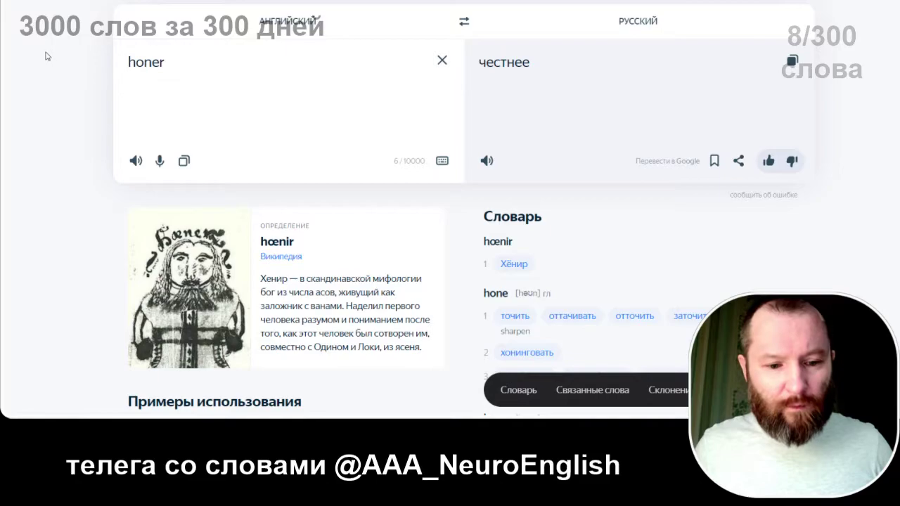
pyautogui.scroll(-1, 46, 57)
pyautogui.scroll(1, 50, 60)
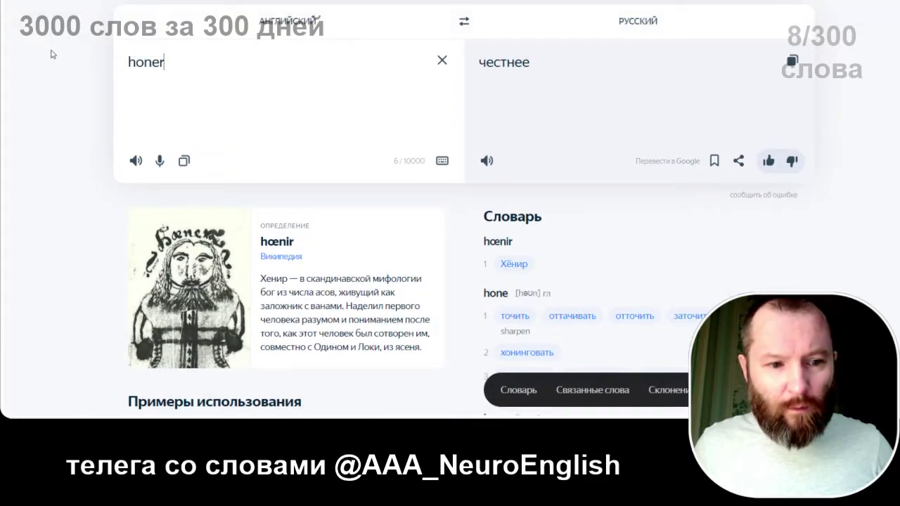
pyautogui.hotkey('alt', 'Tab')
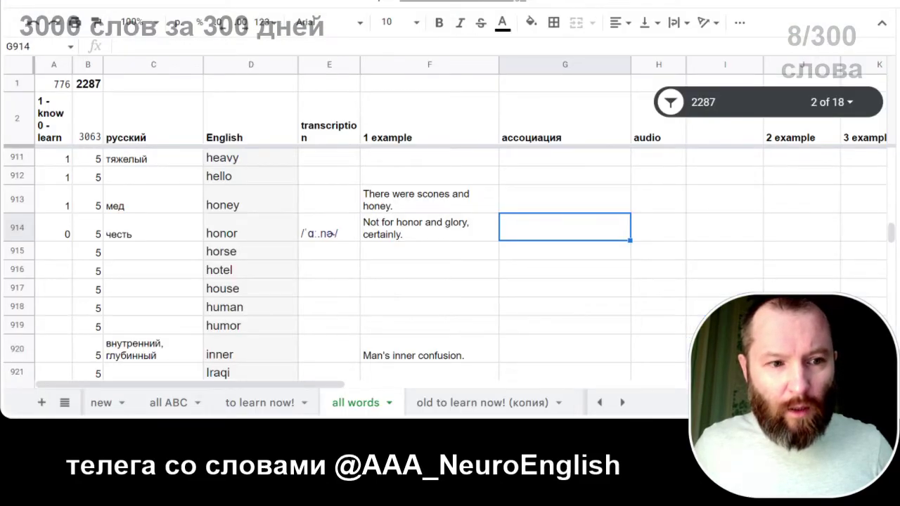
pyautogui.hotkey('alt', 'Tab')
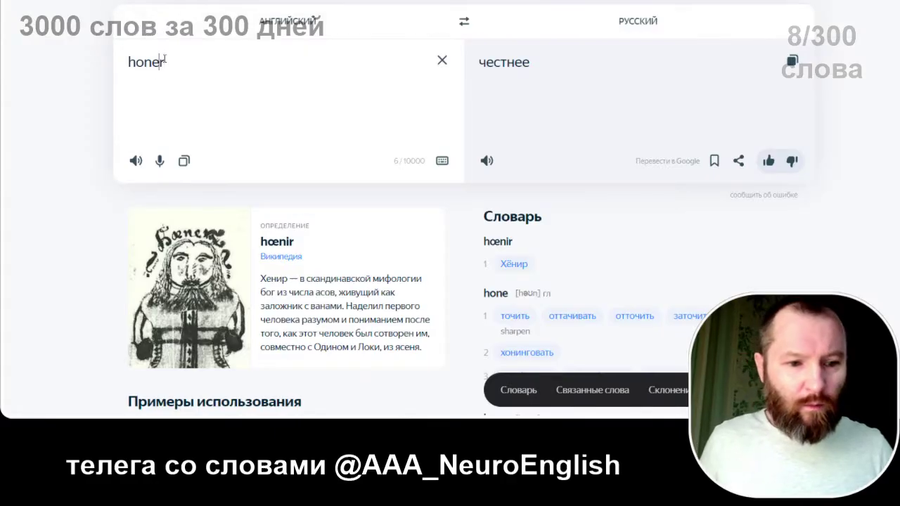
pyautogui.press('BackSpace')
pyautogui.write('o')
pyautogui.press('Return')
pyautogui.press('BackSpace')
# Step: Filter the usage examples of "honor" by the meaning "честь" and read through them
pyautogui.click(186, 249)
pyautogui.scroll(-4, 187, 251)
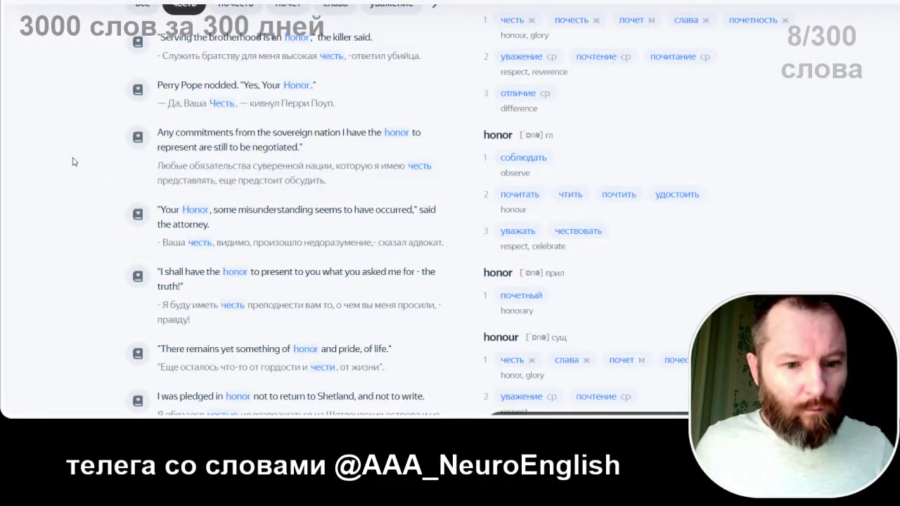
pyautogui.scroll(-5, 73, 161)
pyautogui.scroll(6, 73, 162)
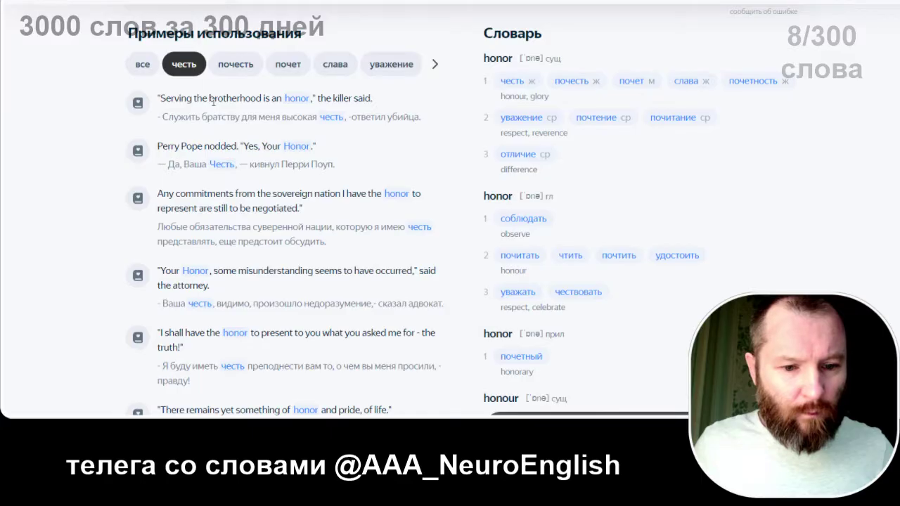
pyautogui.scroll(-3, 213, 102)
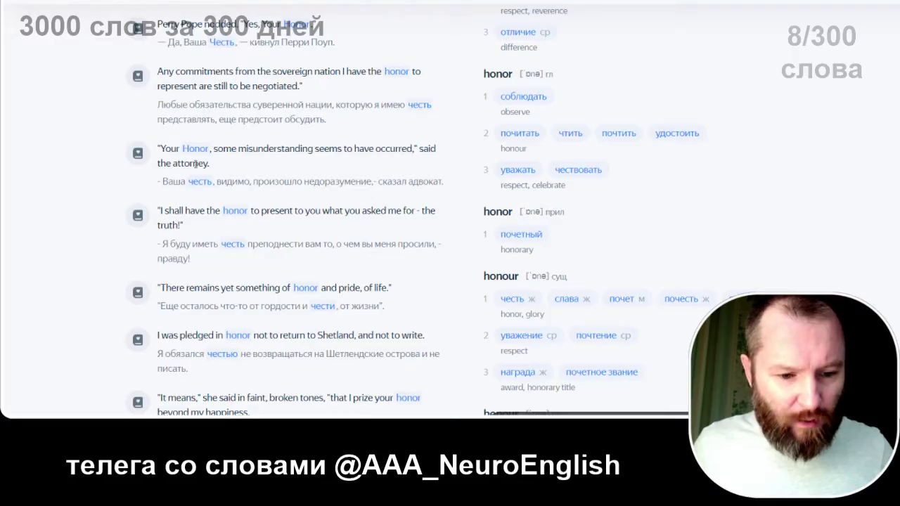
# Step: Replace the example in F914 with the translator's "I shall have the honor to present to you what you asked me for - the truth!"
pyautogui.moveTo(160, 211); pyautogui.dragTo(181, 225)
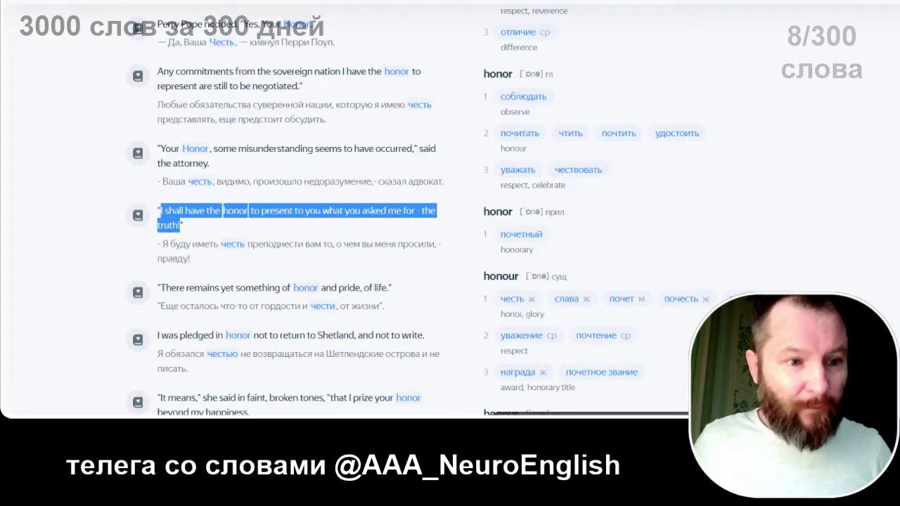
pyautogui.hotkey('ctrl', 'c')
pyautogui.hotkey('alt', 'Tab')
pyautogui.click(462, 232)
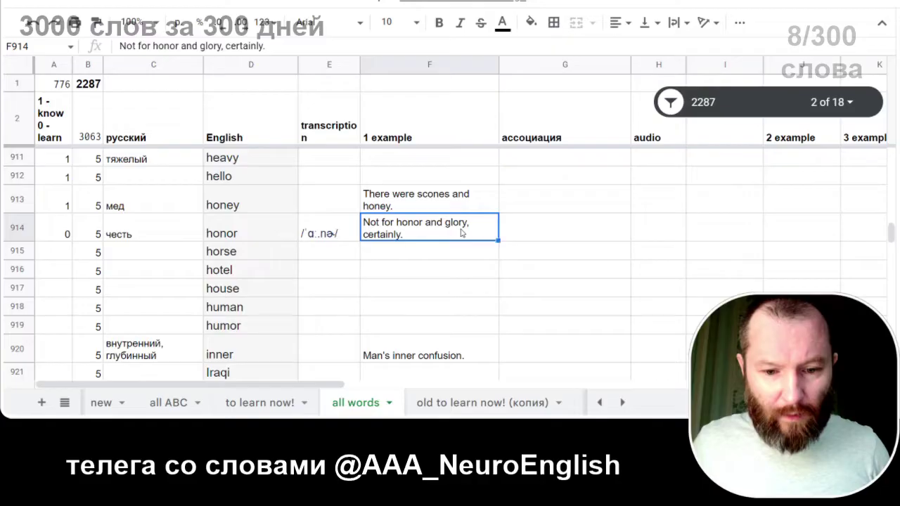
pyautogui.hotkey('ctrl', 'v')
# Step: Enter the association "честь АНЕРексия" for "honor" in cell G914
pyautogui.click(544, 244)
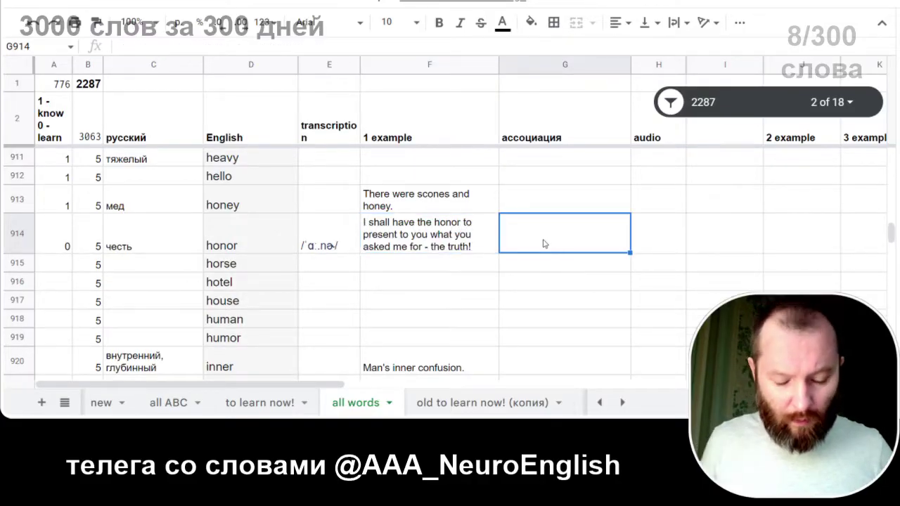
pyautogui.write('x')
pyautogui.press('BackSpace')
pyautogui.write('честь')
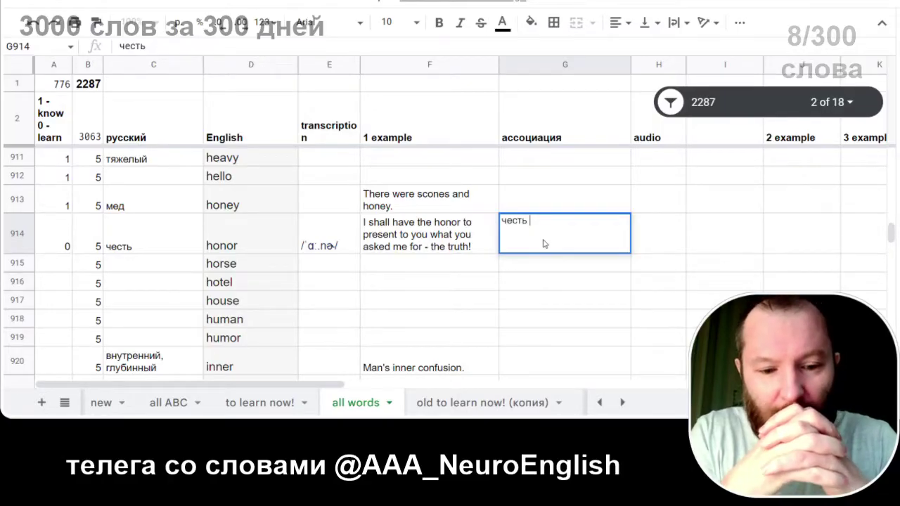
pyautogui.write('AН')
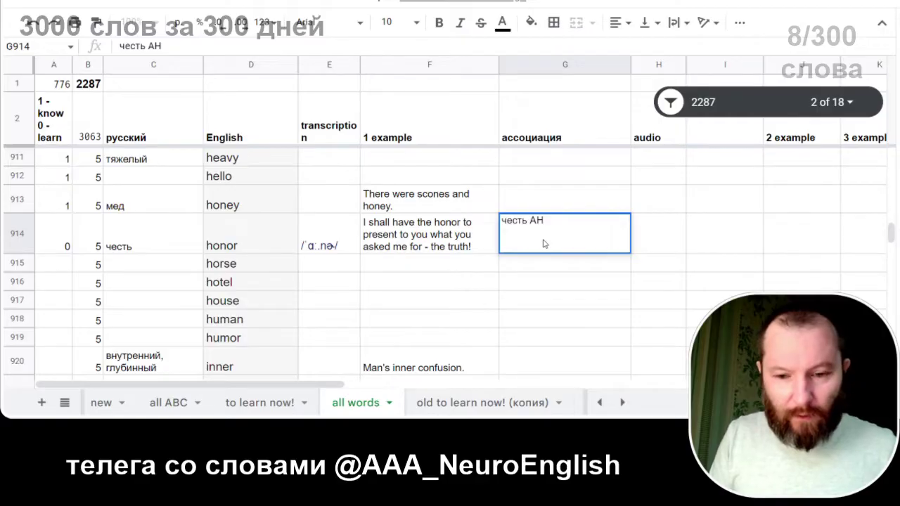
pyautogui.write('ЕРЕК')
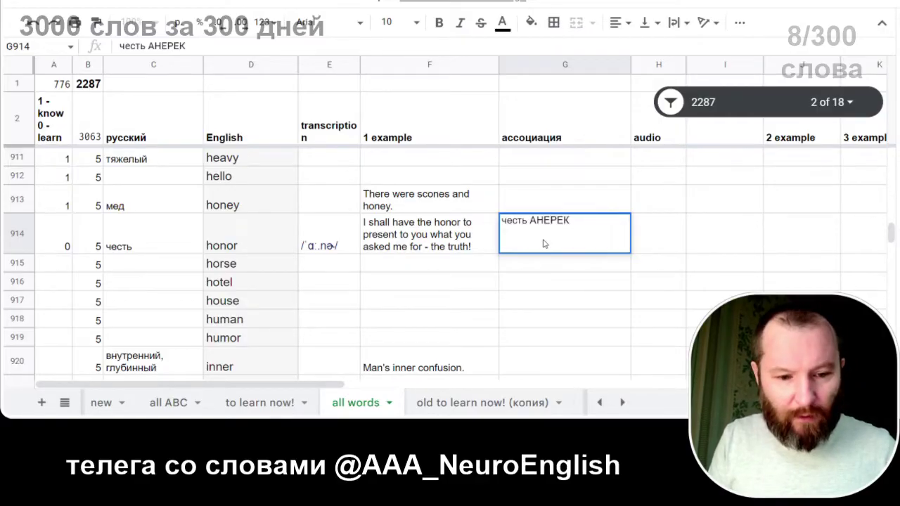
pyautogui.press('BackSpace')
pyautogui.press('BackSpace')
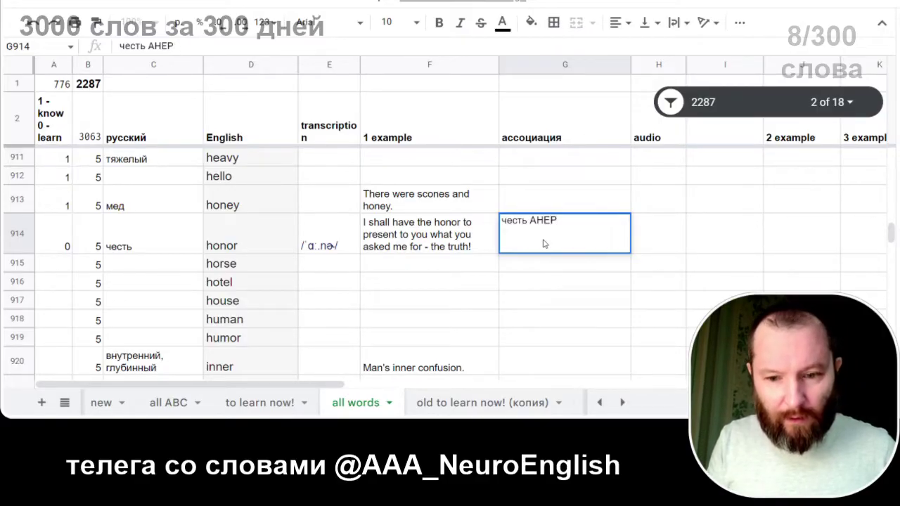
pyautogui.write('екси')
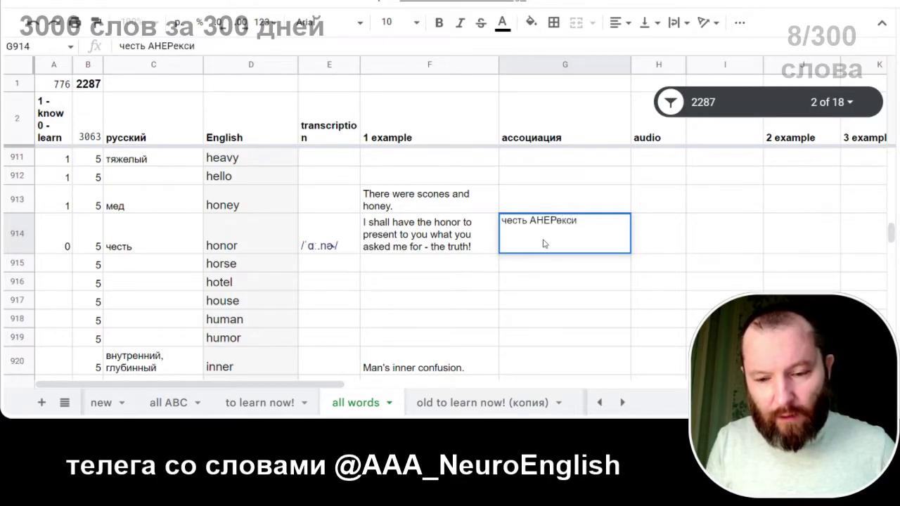
pyautogui.write('я')
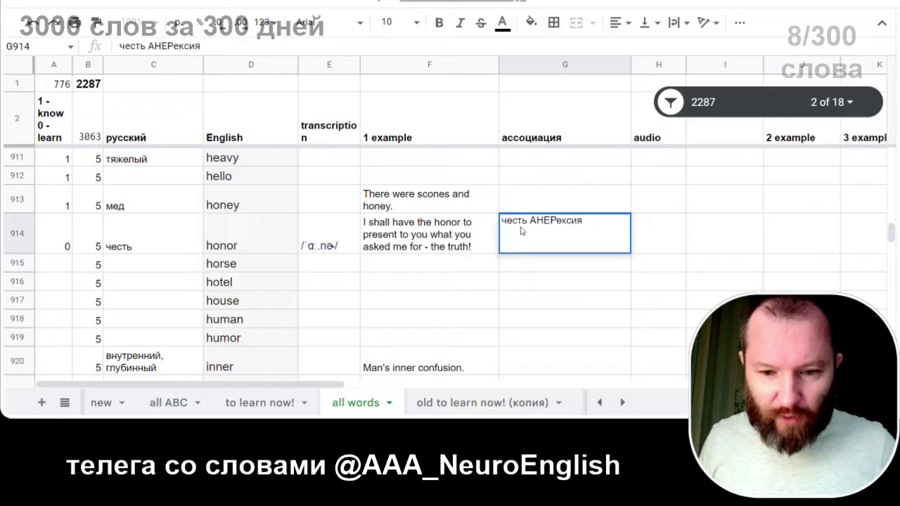
# Step: Change the ending of the association in G914 so that it reads "честь АНЕРексии"
pyautogui.press('BackSpace')
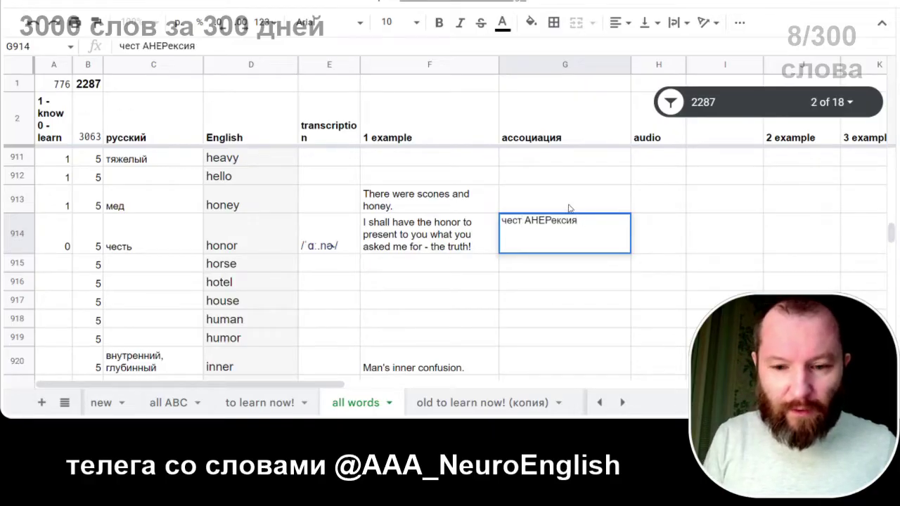
pyautogui.write('ь')
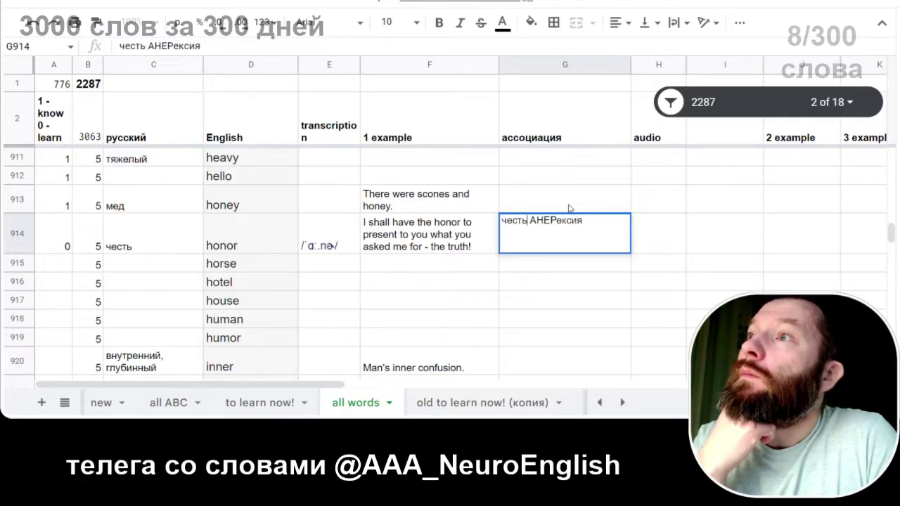
pyautogui.press('End')
pyautogui.press('BackSpace')
pyautogui.write('и')
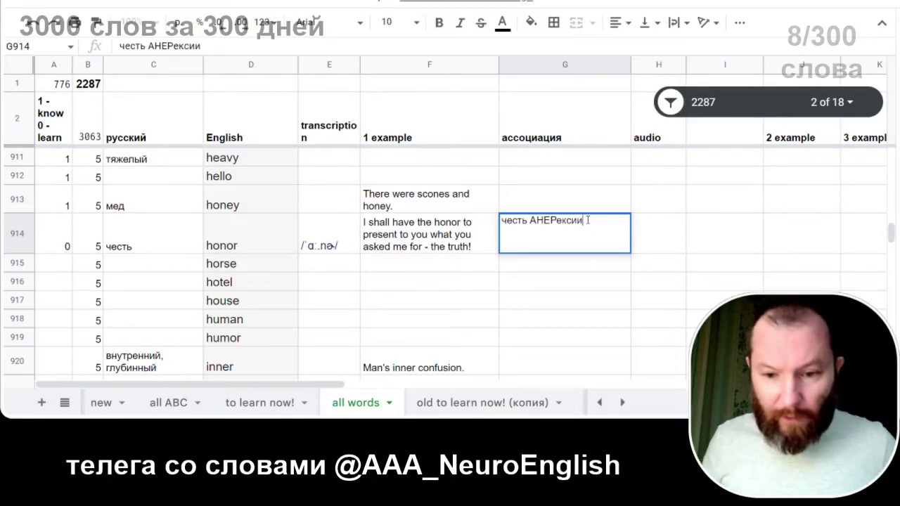
pyautogui.click(666, 247)
# Step: Copy the "honor" entry C914:G914 into row 6 of the "to learn now!" sheet
pyautogui.click(577, 245)
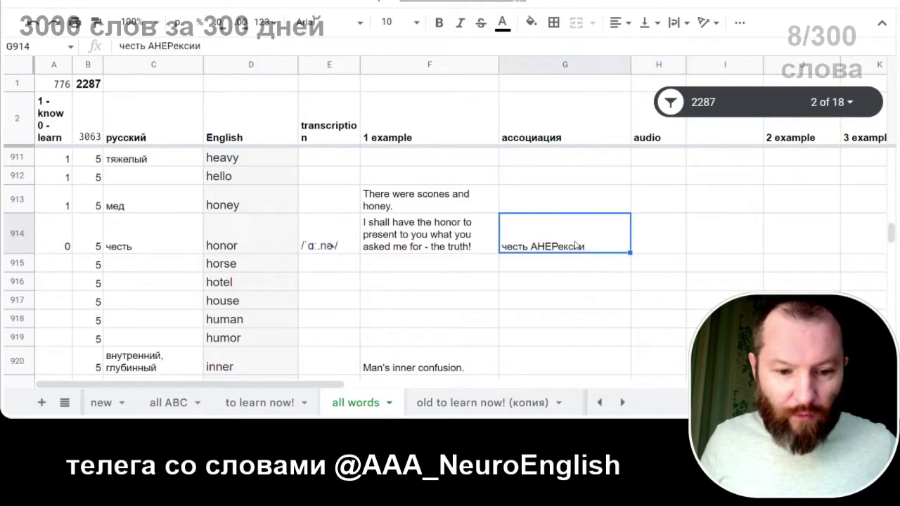
pyautogui.keyDown('shift'); pyautogui.click(179, 254); pyautogui.keyUp('shift')
pyautogui.hotkey('ctrl', 'c')
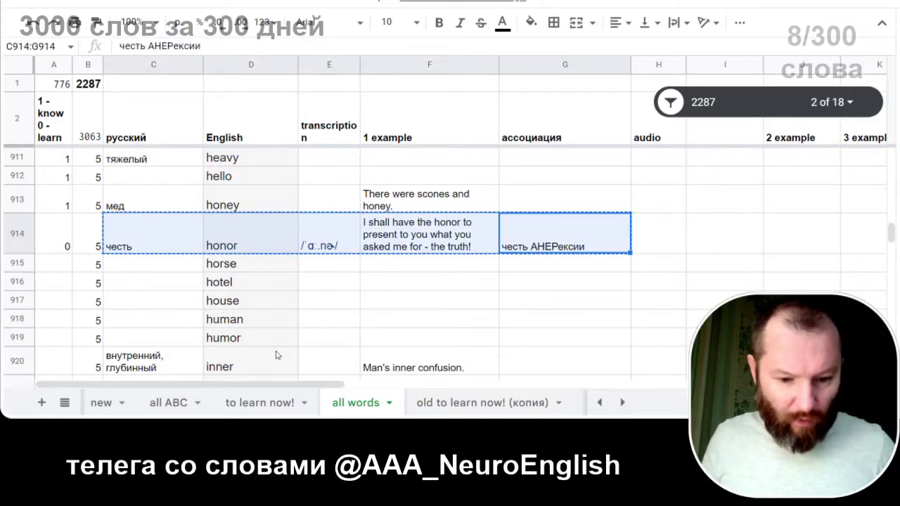
pyautogui.click(285, 414)
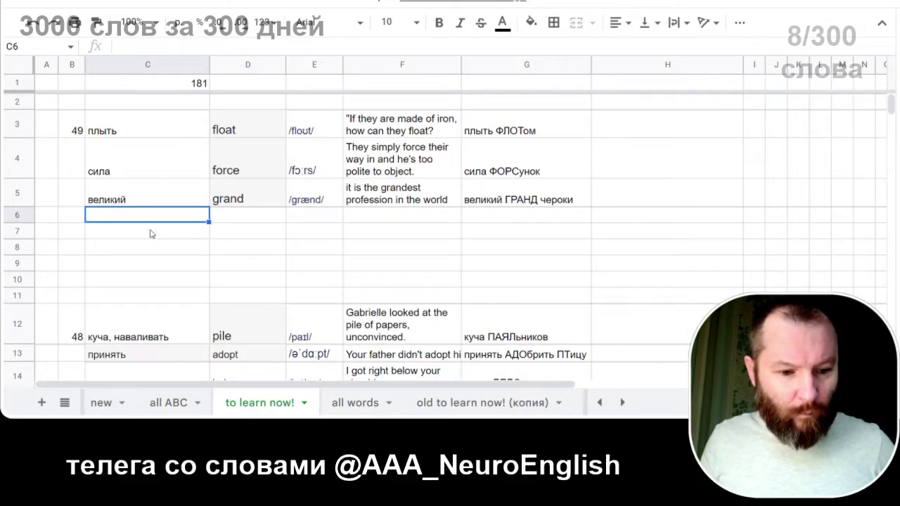
pyautogui.hotkey('ctrl', 'v')
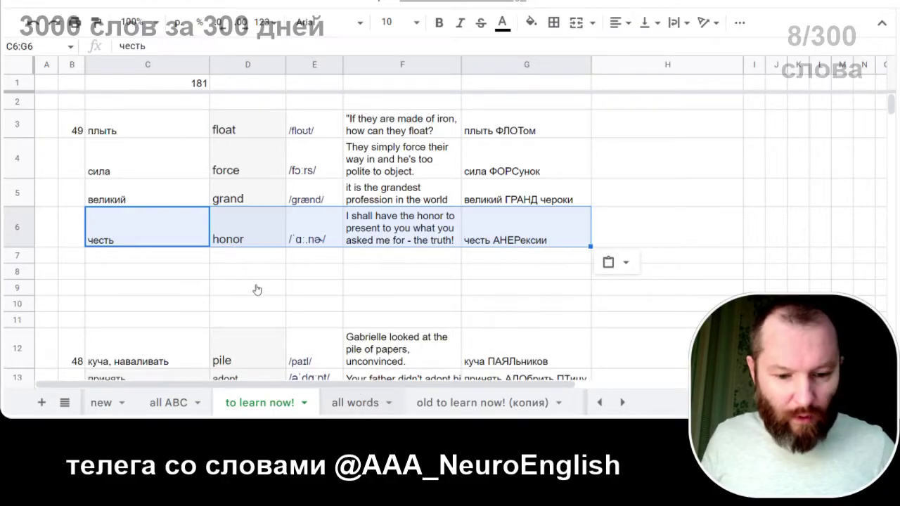
# Step: Return to the "all words" sheet and mark "inner" and "Iraqi" as known with 1 in A920 and A921
pyautogui.hotkey('ctrl', 'shift', 'pagedown')
pyautogui.scroll(-3, 204, 254)
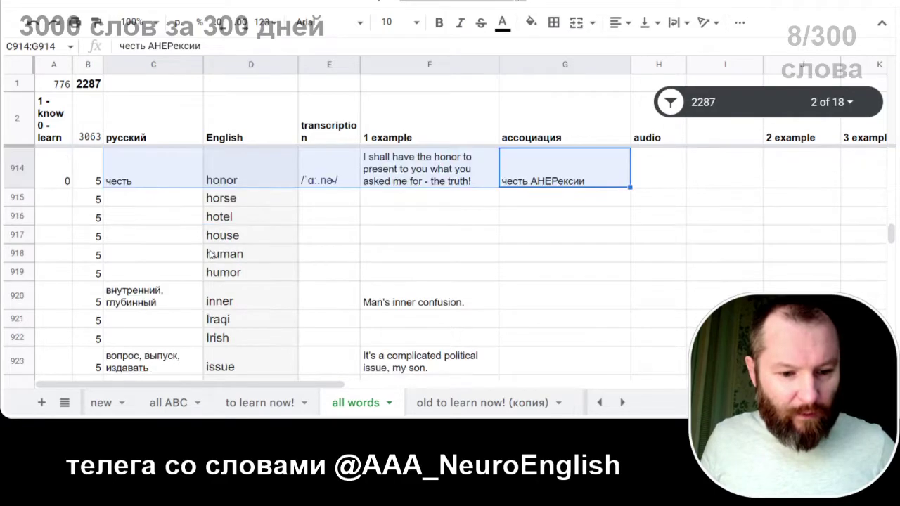
pyautogui.scroll(1, 214, 252)
pyautogui.click(217, 244)
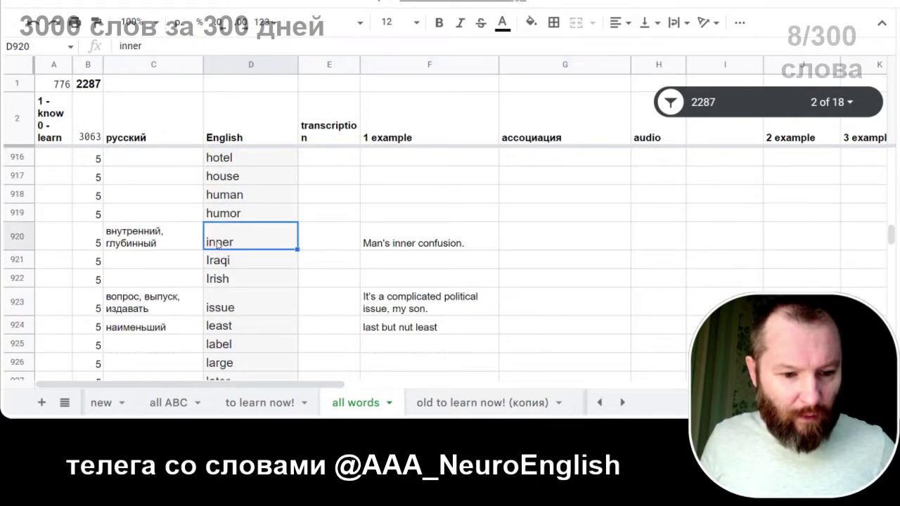
pyautogui.click(58, 236)
pyautogui.write('1')
pyautogui.click(63, 260)
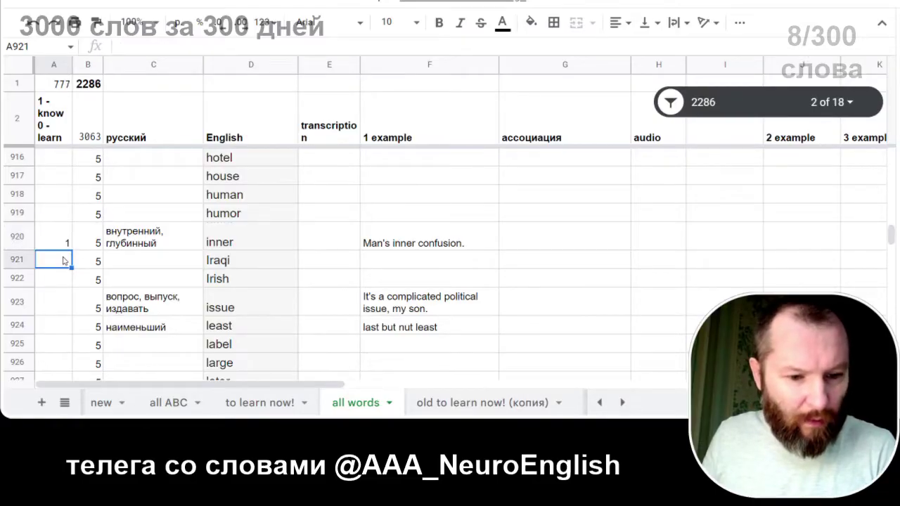
pyautogui.write('1')
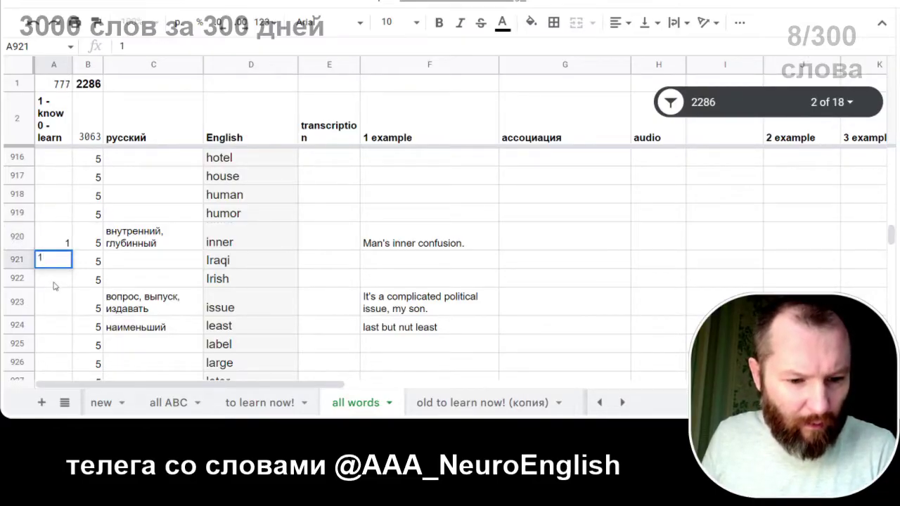
pyautogui.click(54, 284)
# Step: Mark "issue" as a word to learn with 0 in A923
pyautogui.scroll(-1, 54, 284)
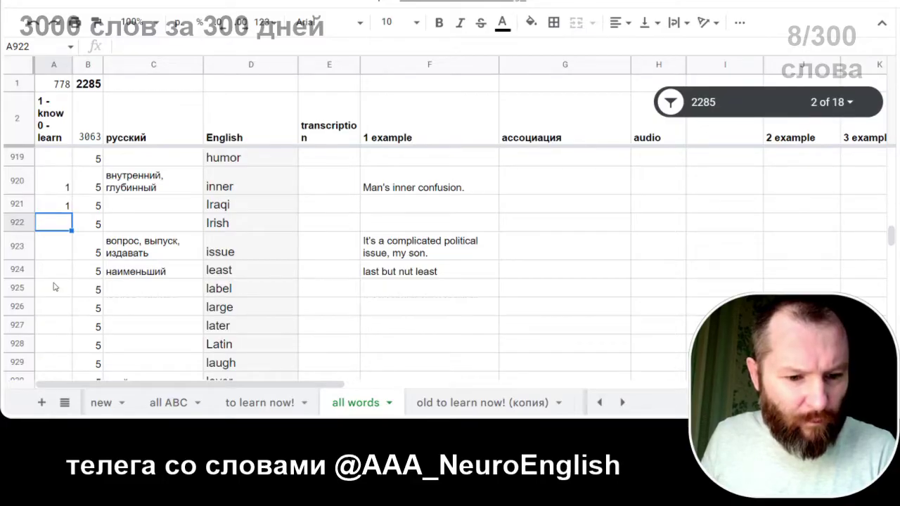
pyautogui.click(45, 251)
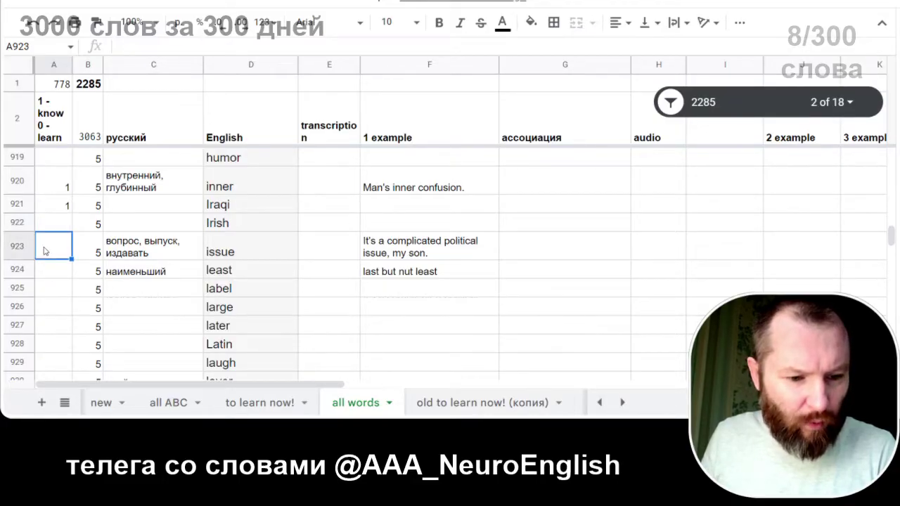
pyautogui.write('0')
pyautogui.click(322, 259)
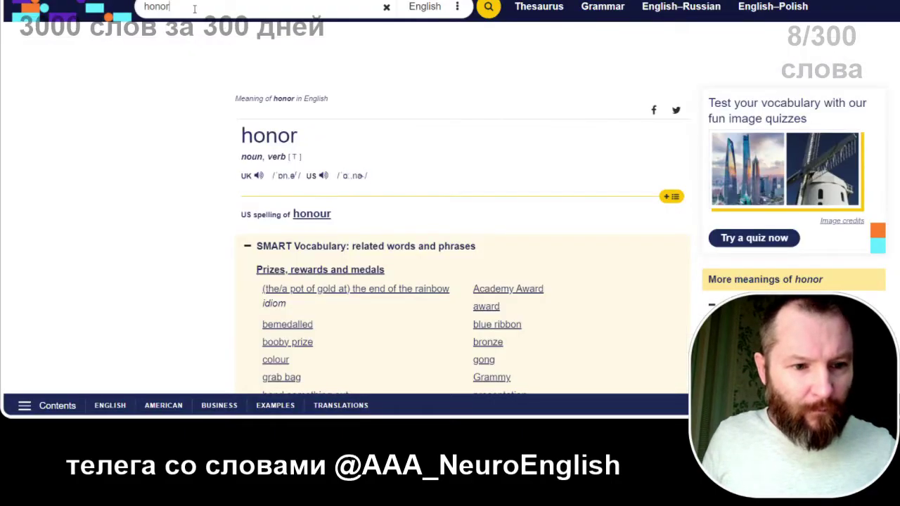
# Step: Switch to the online English dictionary and look up "issue"
pyautogui.hotkey('ctrl', 'a')
pyautogui.write('id')
pyautogui.press('BackSpace')
pyautogui.press('BackSpace')
pyautogui.write('id')
pyautogui.write('s')
pyautogui.press('BackSpace')
pyautogui.press('BackSpace')
pyautogui.press('BackSpace')
pyautogui.write('issu')
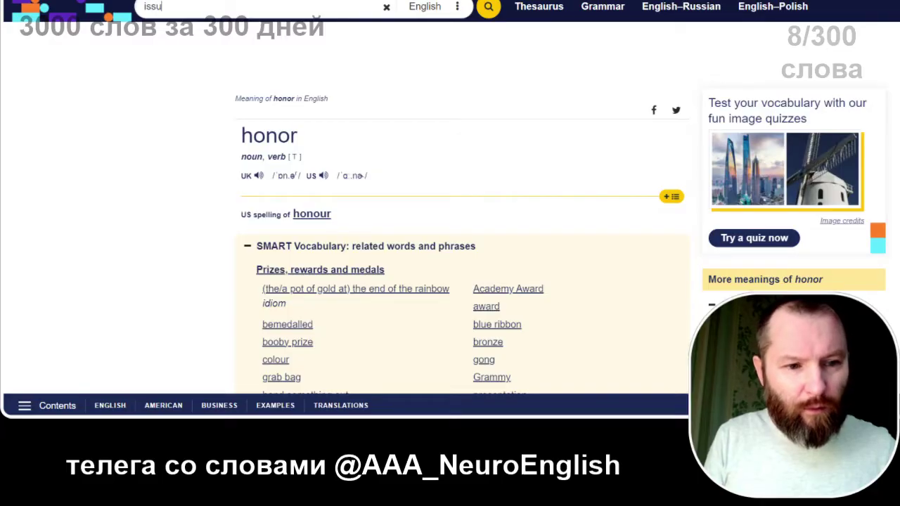
pyautogui.write('e')
pyautogui.press('Return')
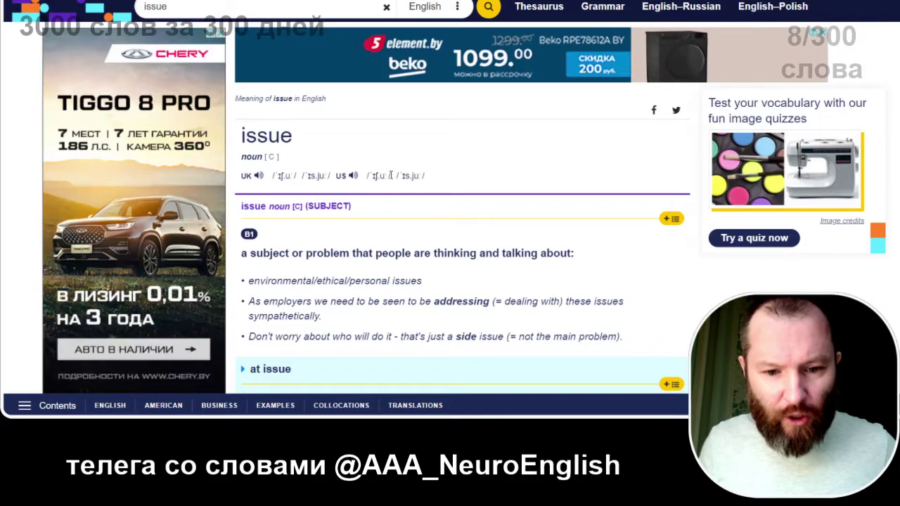
# Step: Copy the first US transcription of "issue" from the dictionary into cell E923 of the word sheet
pyautogui.moveTo(391, 175); pyautogui.dragTo(364, 176)
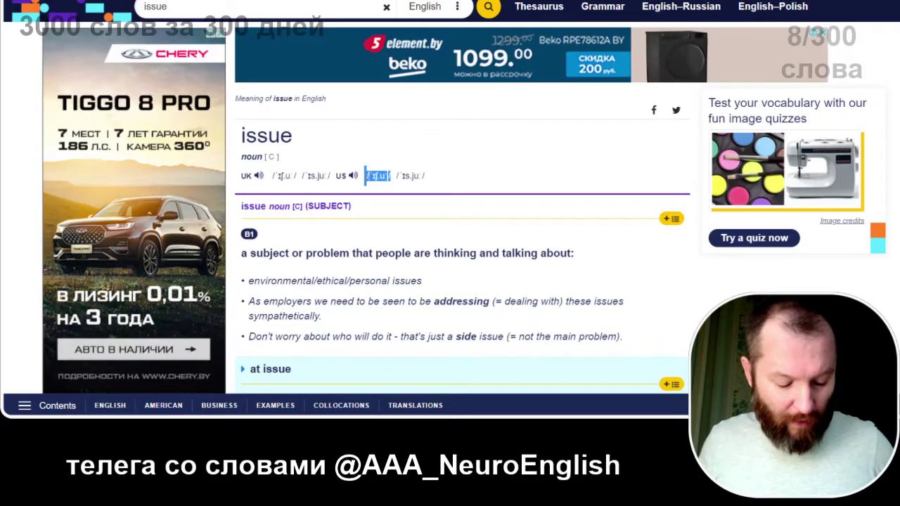
pyautogui.hotkey('alt', 'Tab')
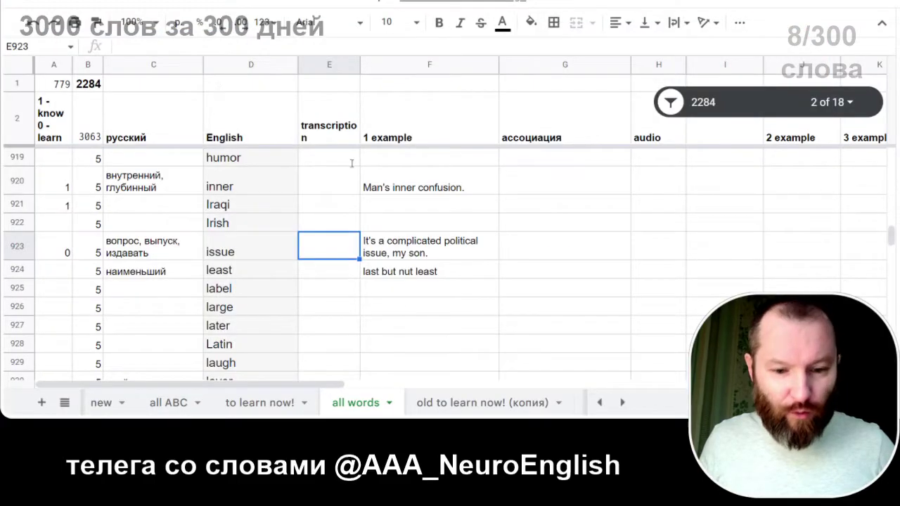
pyautogui.hotkey('ctrl', 'v')
# Step: Enter the association "вопрос ИЩУ в себе" for "issue" in cell G923
pyautogui.click(526, 254)
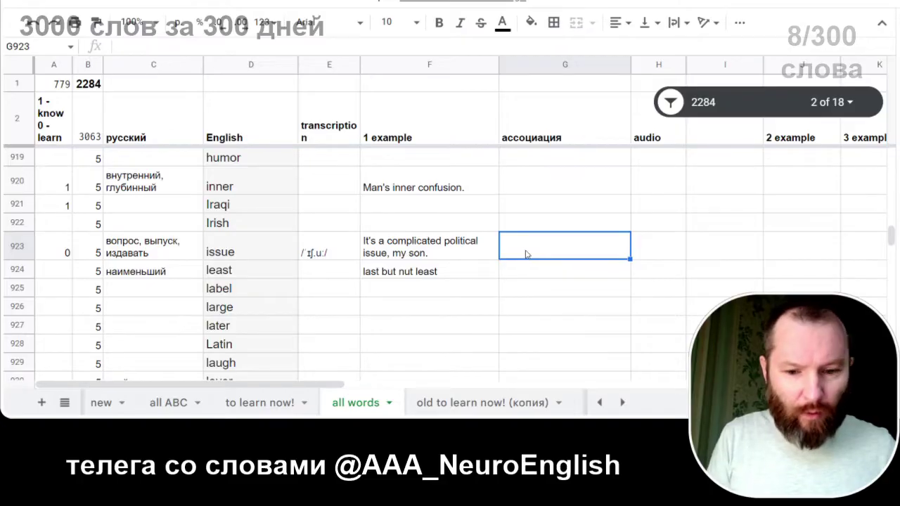
pyautogui.write('в')
pyautogui.press('BackSpace')
pyautogui.write('вопрос И')
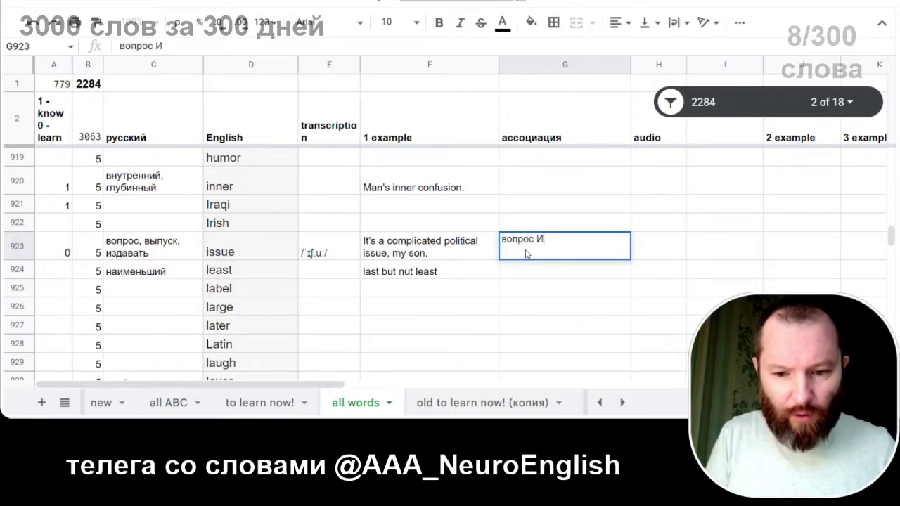
pyautogui.write('ЩУ в')
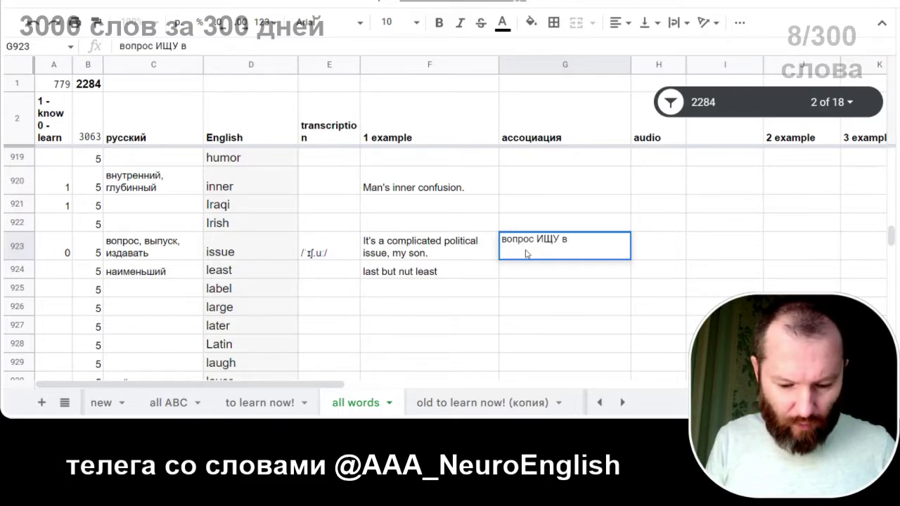
pyautogui.write('себе')
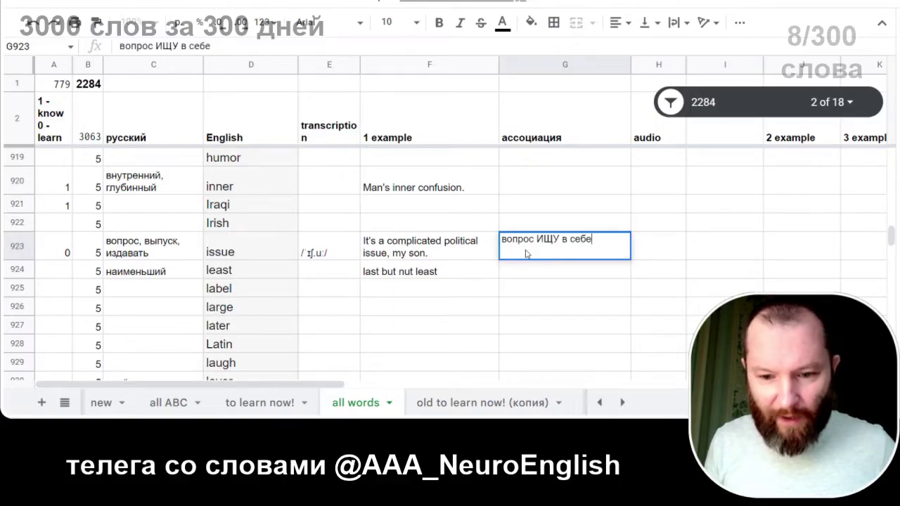
pyautogui.press('Return')
# Step: Copy the "issue" entry C923:G923 into row 7 of the "to learn now!" sheet
pyautogui.press('Up')
pyautogui.keyDown('shift'); pyautogui.click(176, 244); pyautogui.keyUp('shift')
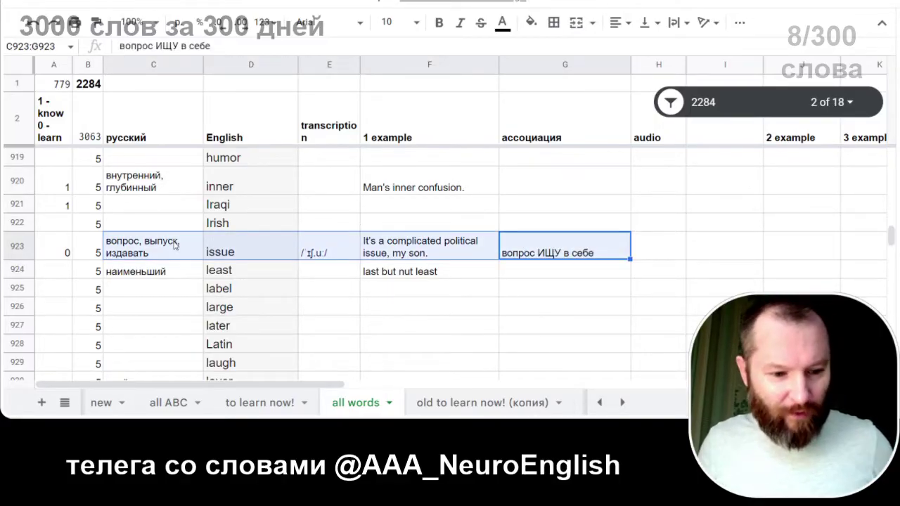
pyautogui.hotkey('ctrl', 'c')
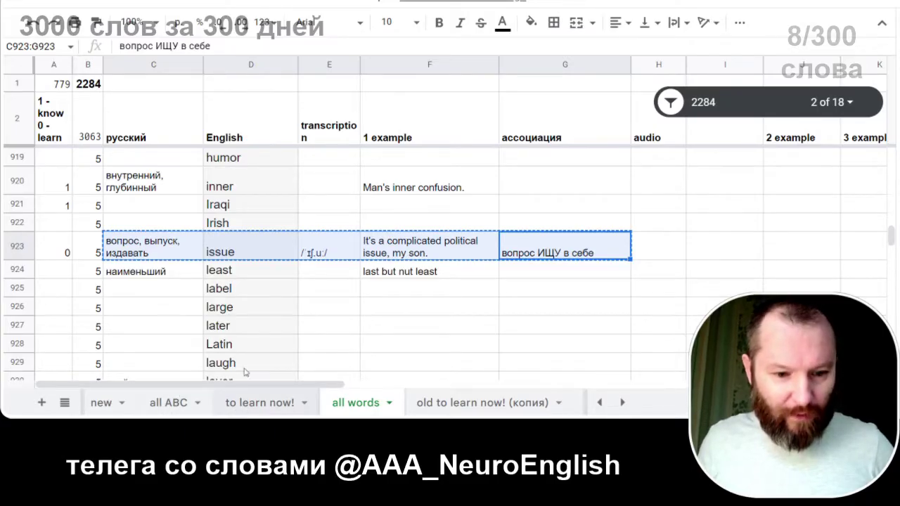
pyautogui.click(260, 402)
pyautogui.click(185, 258)
pyautogui.hotkey('ctrl', 'v')
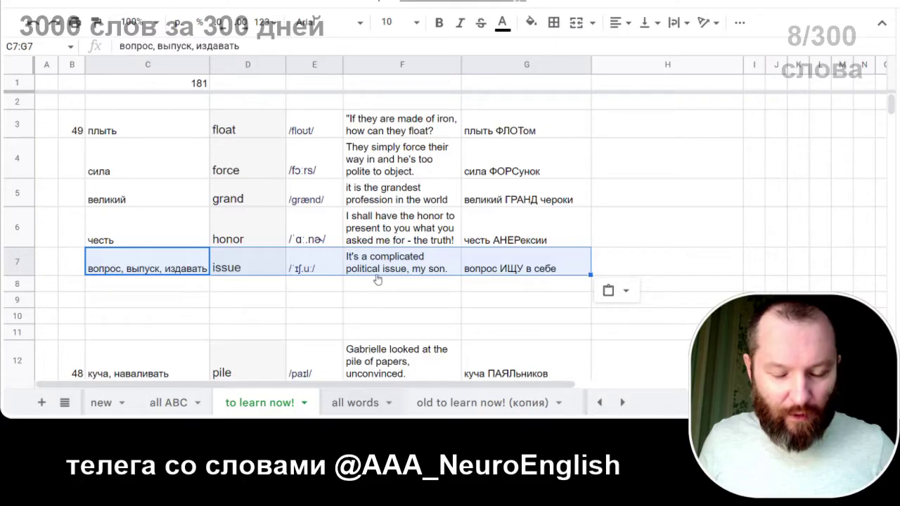
# Step: Go back to the "all words" sheet and mark "least" as known with 1 in A924
pyautogui.hotkey('ctrl', 'shift', 'pagedown')
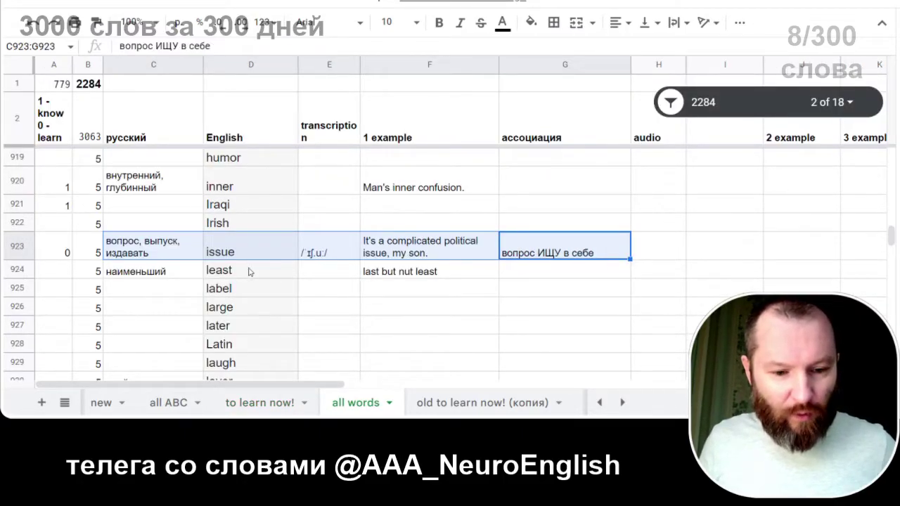
pyautogui.scroll(-1, 139, 268)
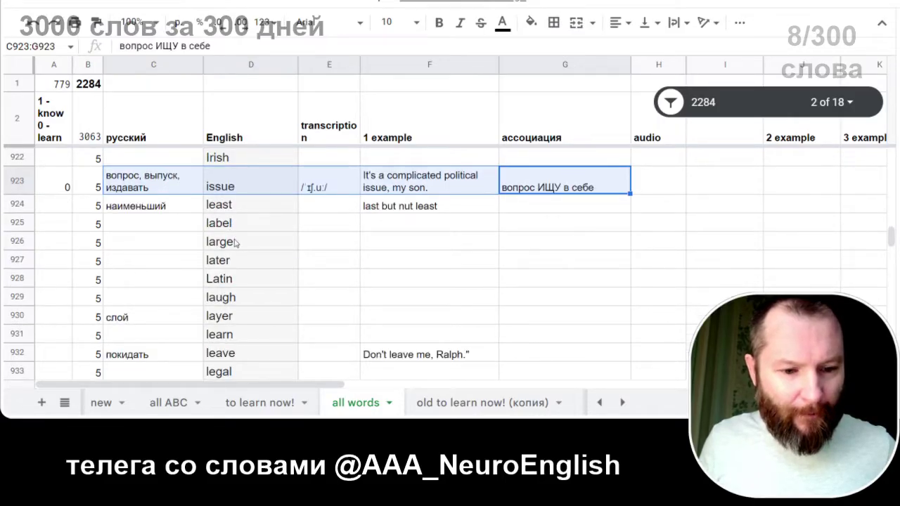
pyautogui.click(228, 211)
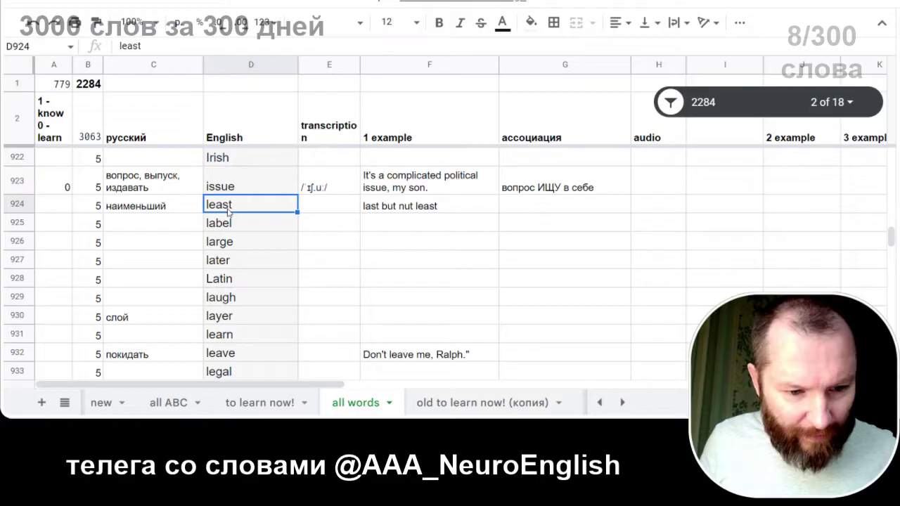
pyautogui.click(161, 209)
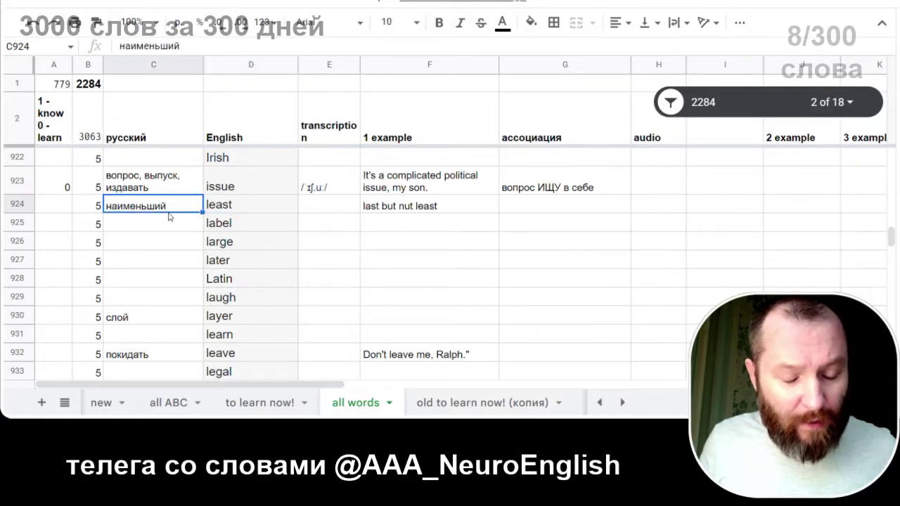
pyautogui.click(58, 209)
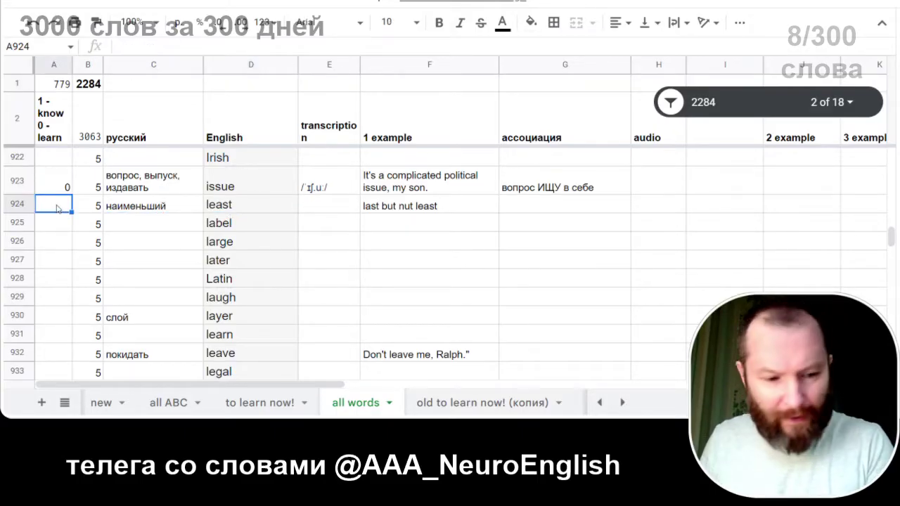
pyautogui.write('1')
pyautogui.click(109, 225)
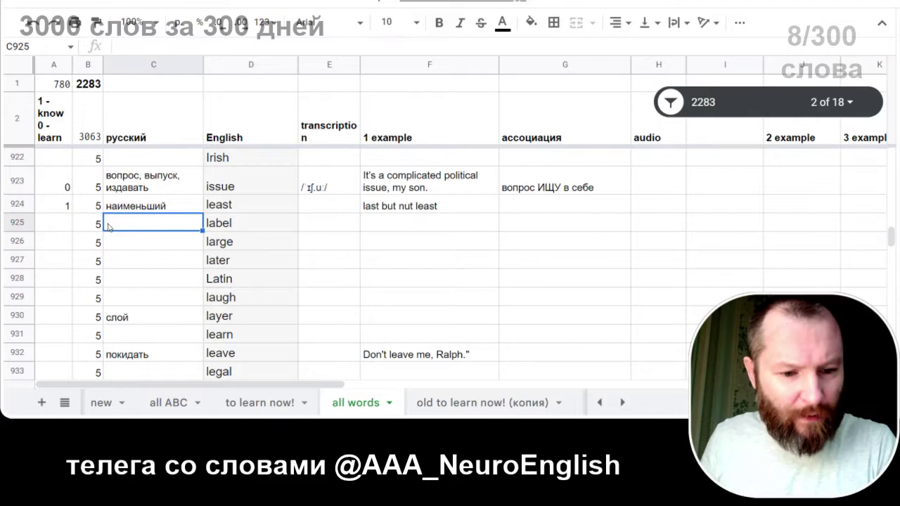
# Step: Switch to the translator and replace "honor" with "label" to look up its Russian translation
pyautogui.click(59, 225)
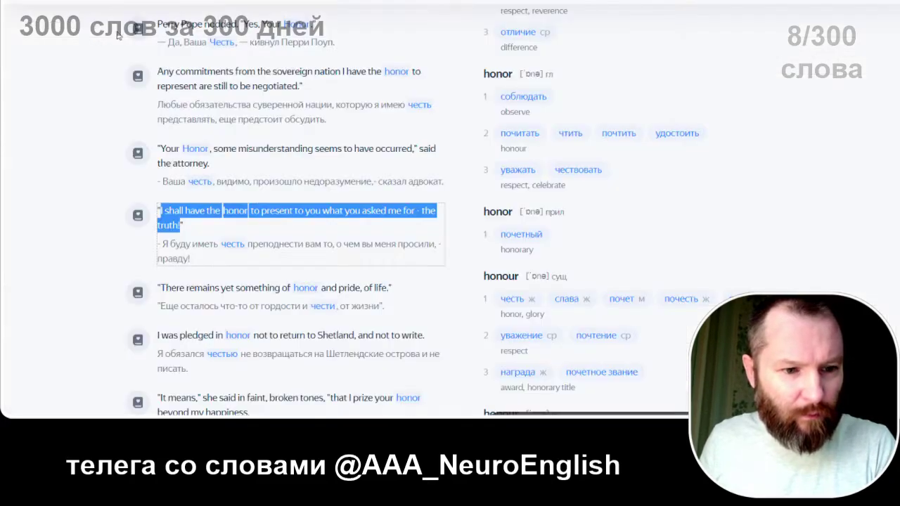
pyautogui.scroll(10, 187, 75)
pyautogui.moveTo(187, 76); pyautogui.dragTo(60, 70)
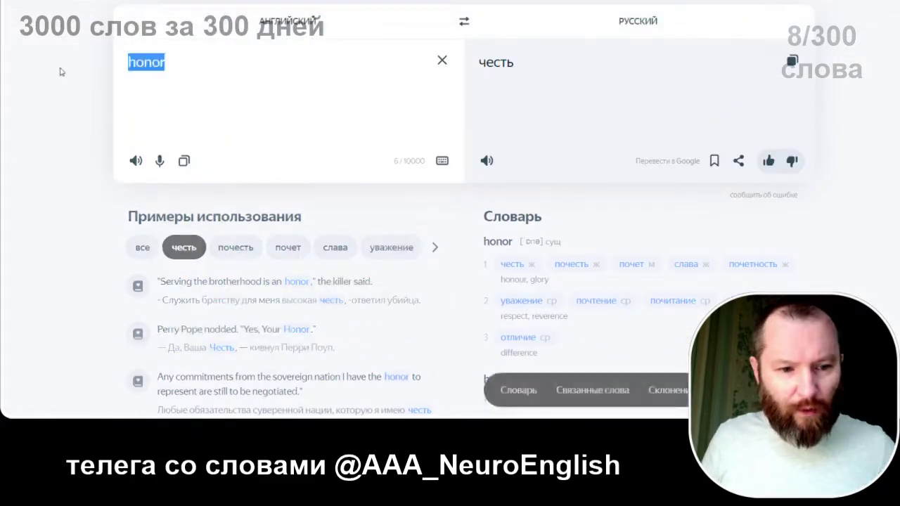
pyautogui.write('д')
pyautogui.press('BackSpace')
pyautogui.write('kls')
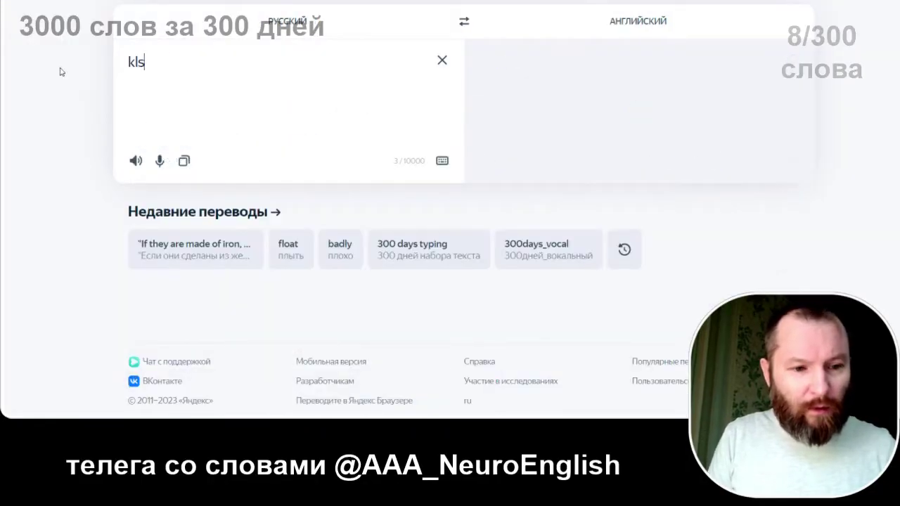
pyautogui.press('BackSpace')
pyautogui.press('BackSpace')
pyautogui.press('BackSpace')
pyautogui.write('k')
pyautogui.press('BackSpace')
pyautogui.write('labek')
pyautogui.press('BackSpace')
pyautogui.write('l')
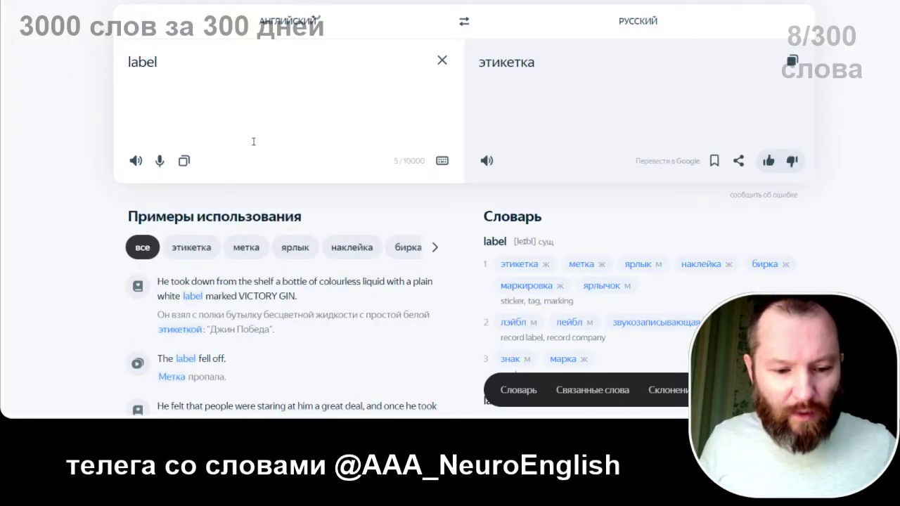
# Step: Return to the spreadsheet, enter the translation "этикетка" for "label" in C925 and mark the word for learning with 0 in A925
pyautogui.scroll(-2, 252, 143)
pyautogui.scroll(2, 251, 147)
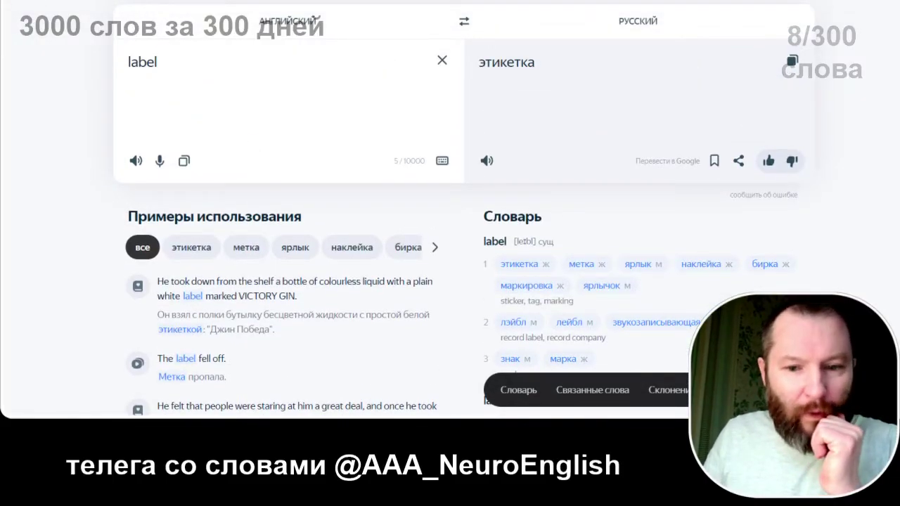
pyautogui.hotkey('alt', 'Tab')
pyautogui.click(171, 229)
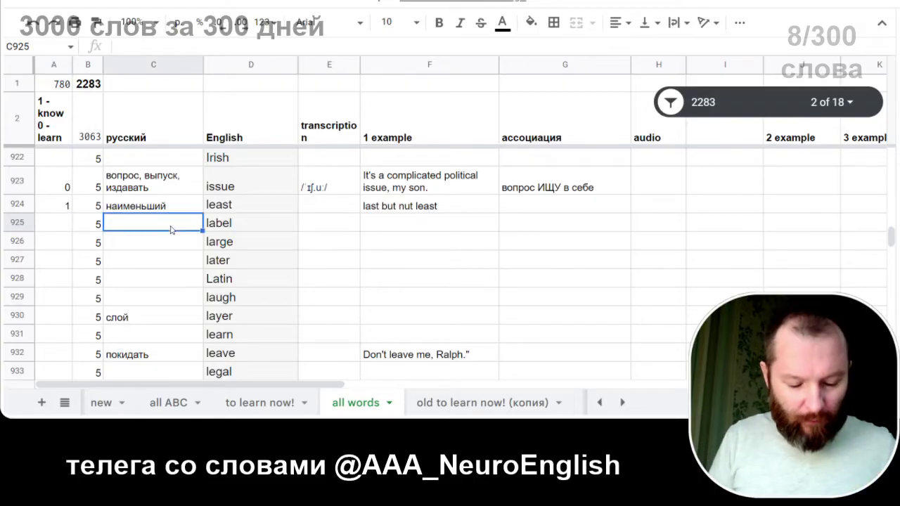
pyautogui.write('этикетка')
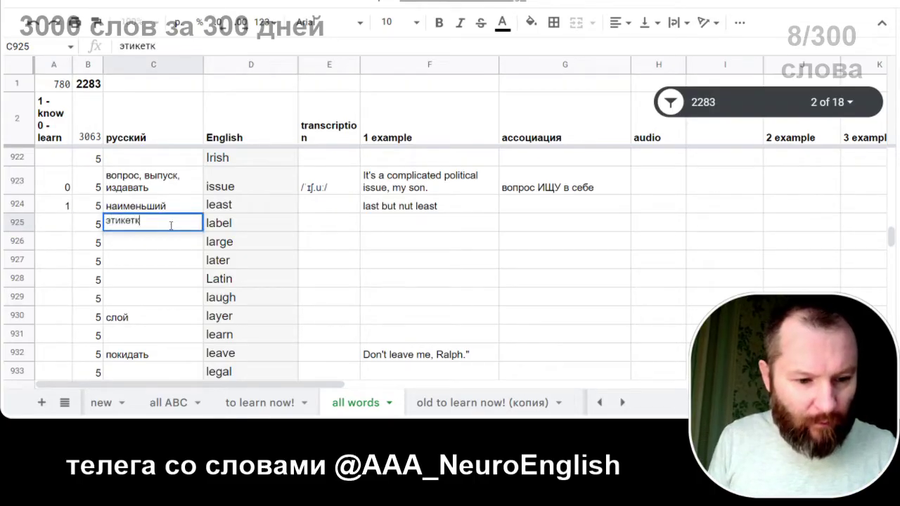
pyautogui.press('Return')
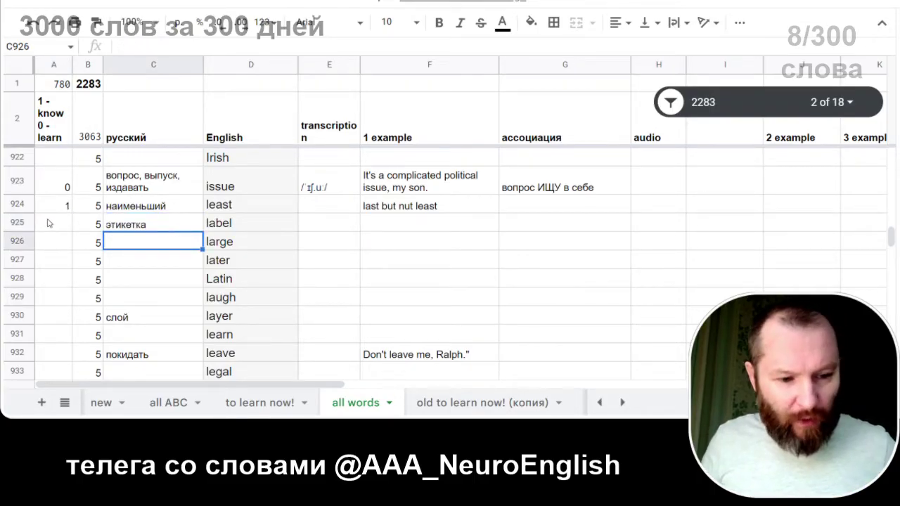
pyautogui.click(49, 224)
pyautogui.write('0')
# Step: Select the transcription cell E925 for "label", then switch to the online dictionary and look up "label"
pyautogui.click(304, 227)
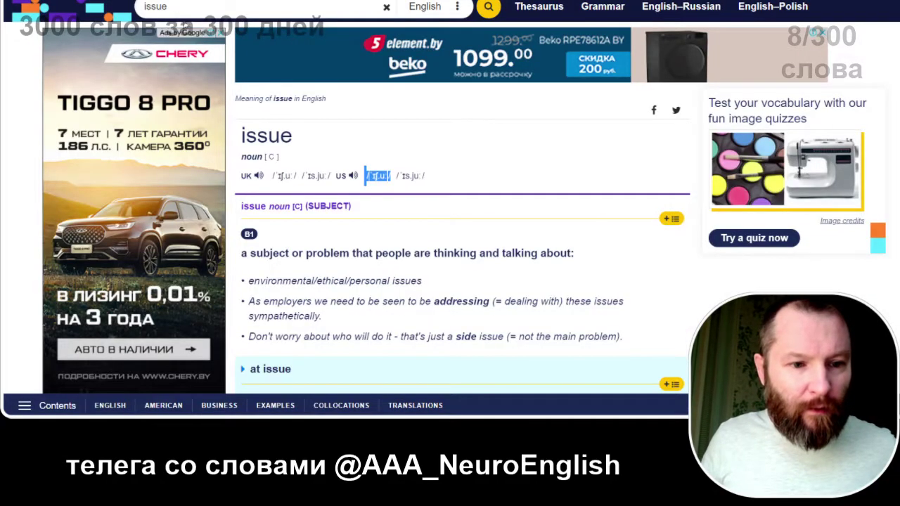
pyautogui.write('adj')
pyautogui.press('BackSpace')
pyautogui.press('BackSpace')
pyautogui.press('BackSpace')
pyautogui.write('labek')
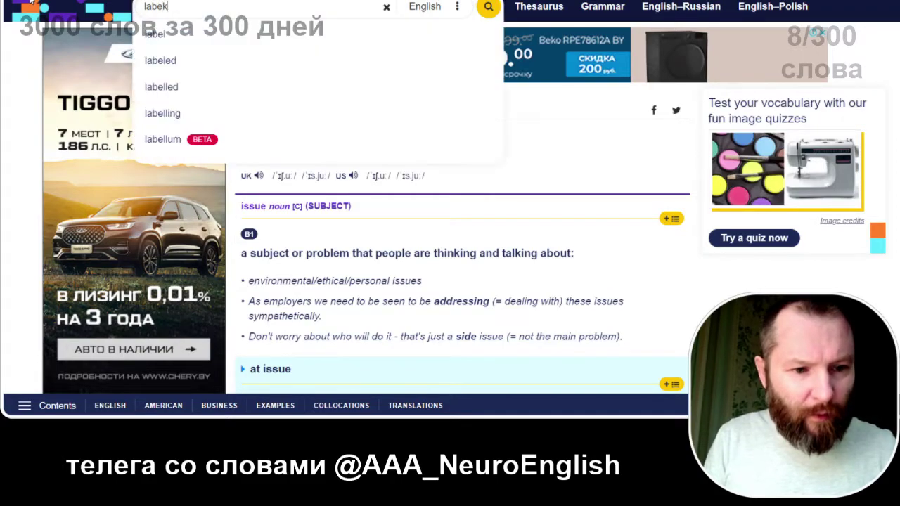
pyautogui.press('BackSpace')
pyautogui.write('l')
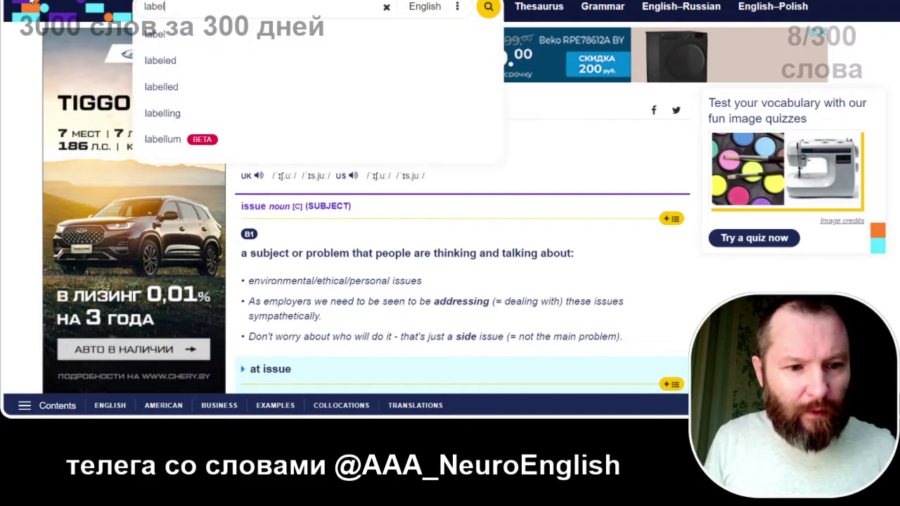
pyautogui.press('Return')
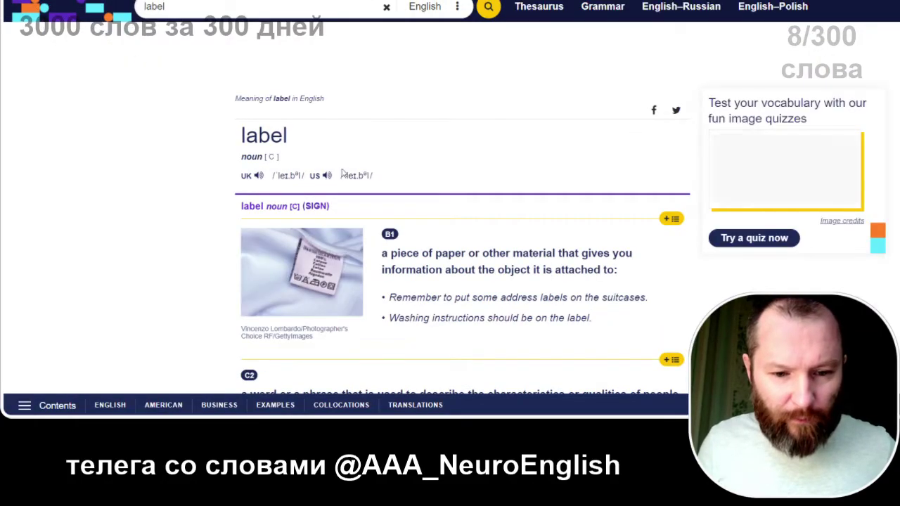
# Step: Copy the US transcription of "label" from the dictionary into cell E925 of the "all words" sheet
pyautogui.moveTo(380, 176); pyautogui.dragTo(345, 176)
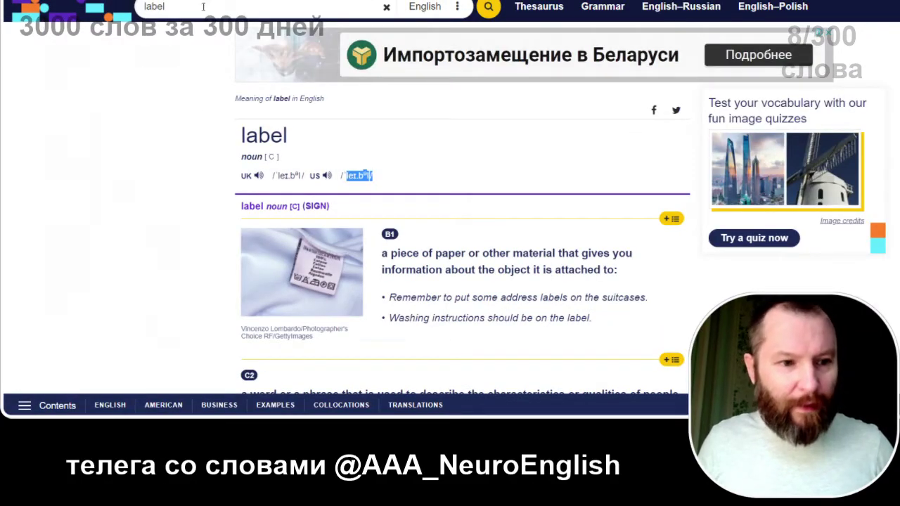
pyautogui.hotkey('ctrl', 'c')
pyautogui.hotkey('alt', 'Tab')
pyautogui.hotkey('ctrl', 'v')
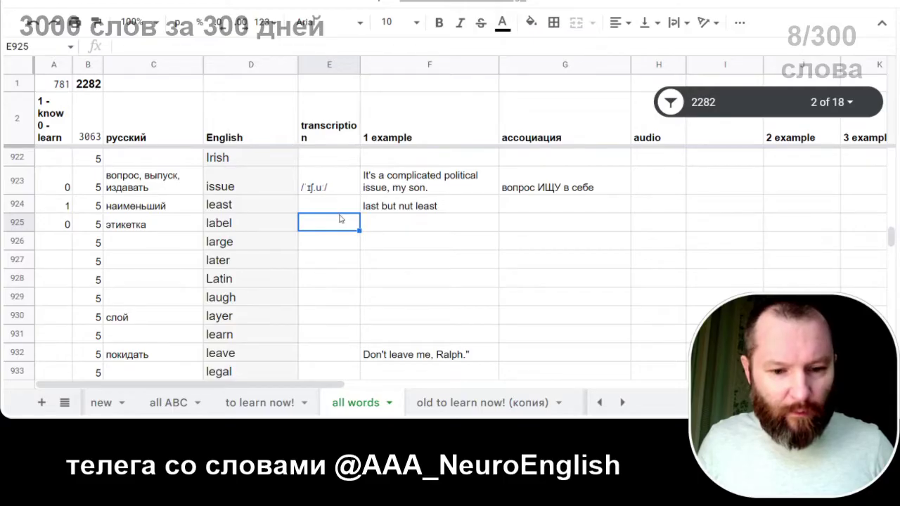
pyautogui.press('Tab')
# Step: In the translator, filter the usage examples by "этикетка", reuse "Look at the label." as source text and extend it to "Look at the label on your"
pyautogui.hotkey('alt', 'Tab')
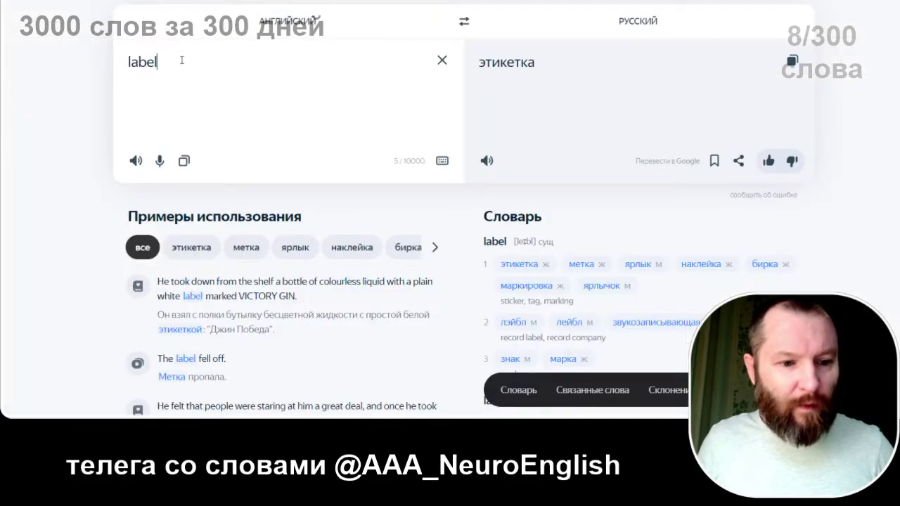
pyautogui.scroll(-3, 203, 118)
pyautogui.click(201, 126)
pyautogui.scroll(-2, 192, 120)
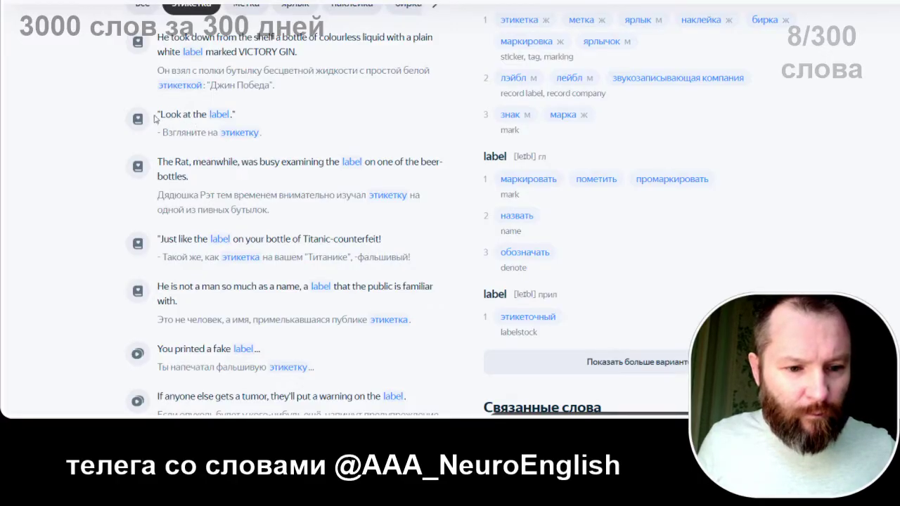
pyautogui.moveTo(160, 114); pyautogui.dragTo(231, 113)
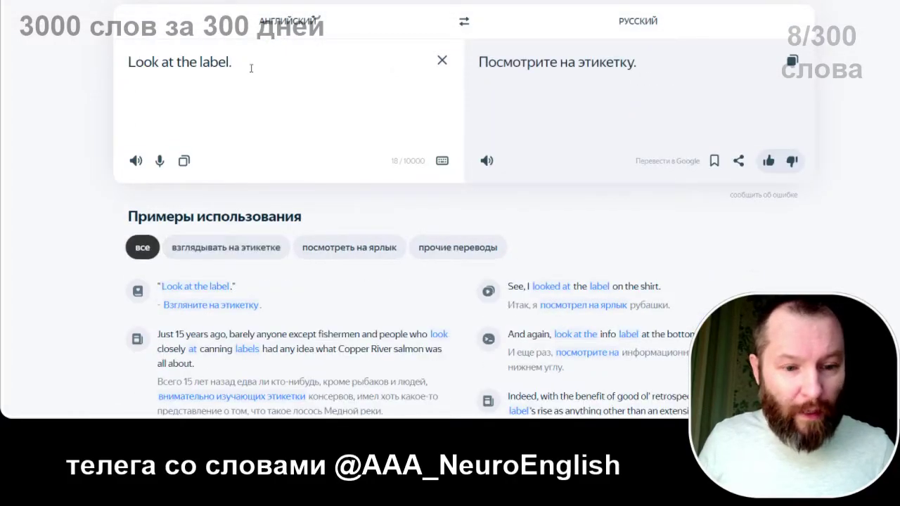
pyautogui.write('on ')
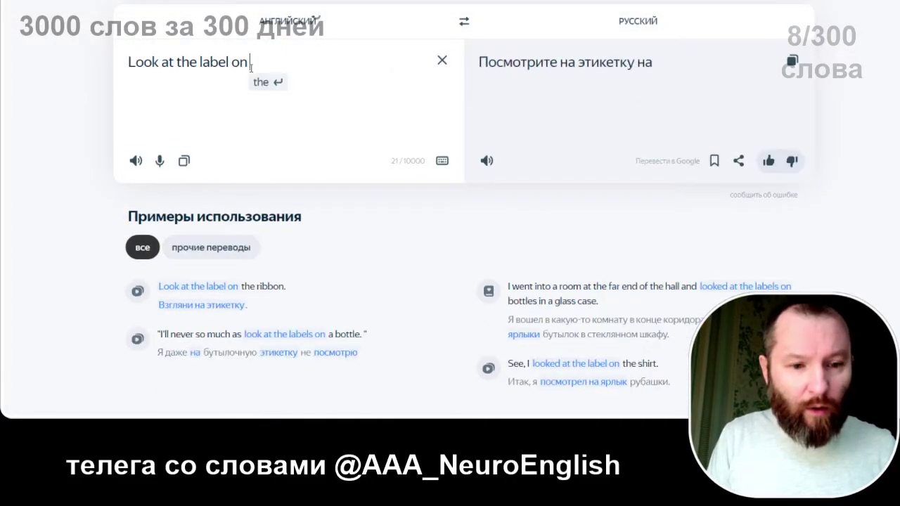
pyautogui.write('your')
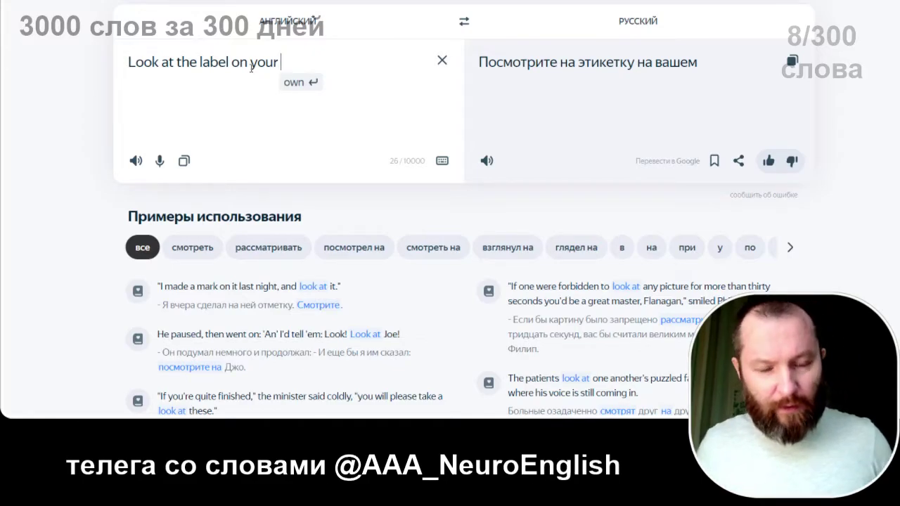
# Step: Swap the translation direction to Russian–English and complete the Russian sentence as "Посмотрите на этикетку на вашей майке"
pyautogui.click(463, 24)
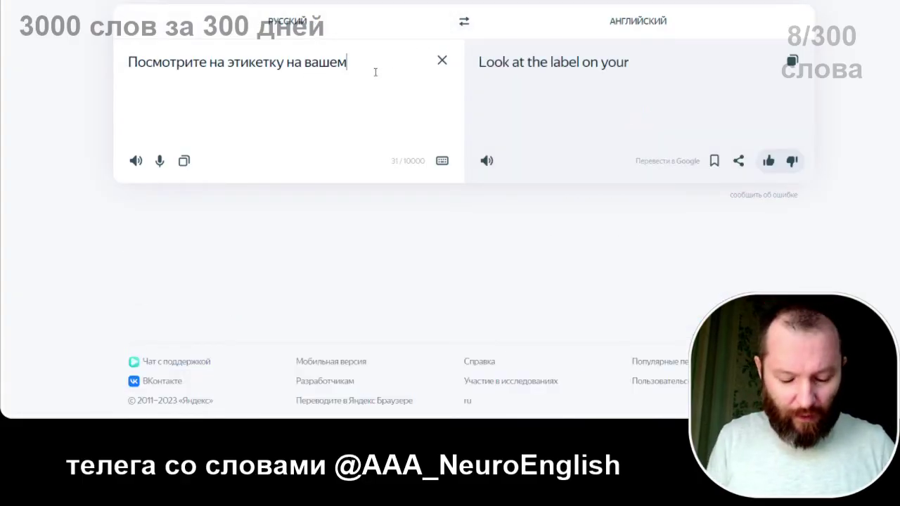
pyautogui.write('q')
pyautogui.press('BackSpace')
pyautogui.press('Return')
pyautogui.write('майке')
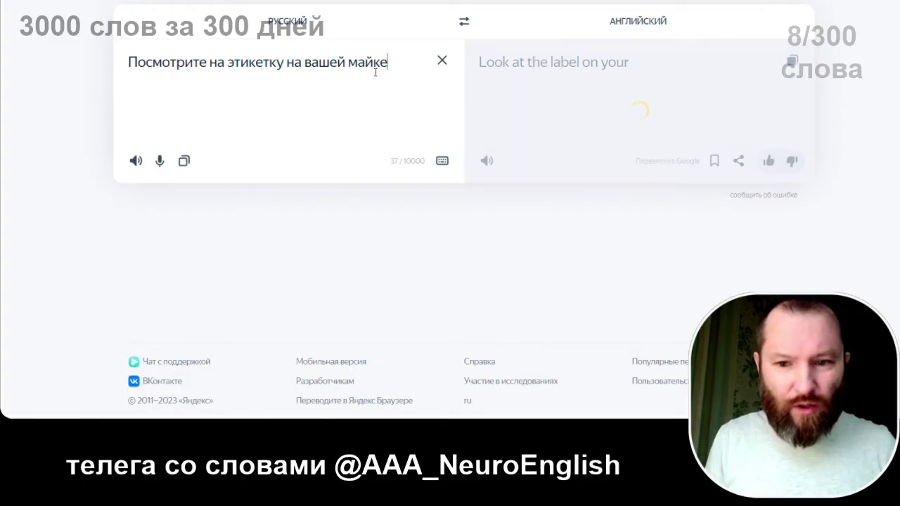